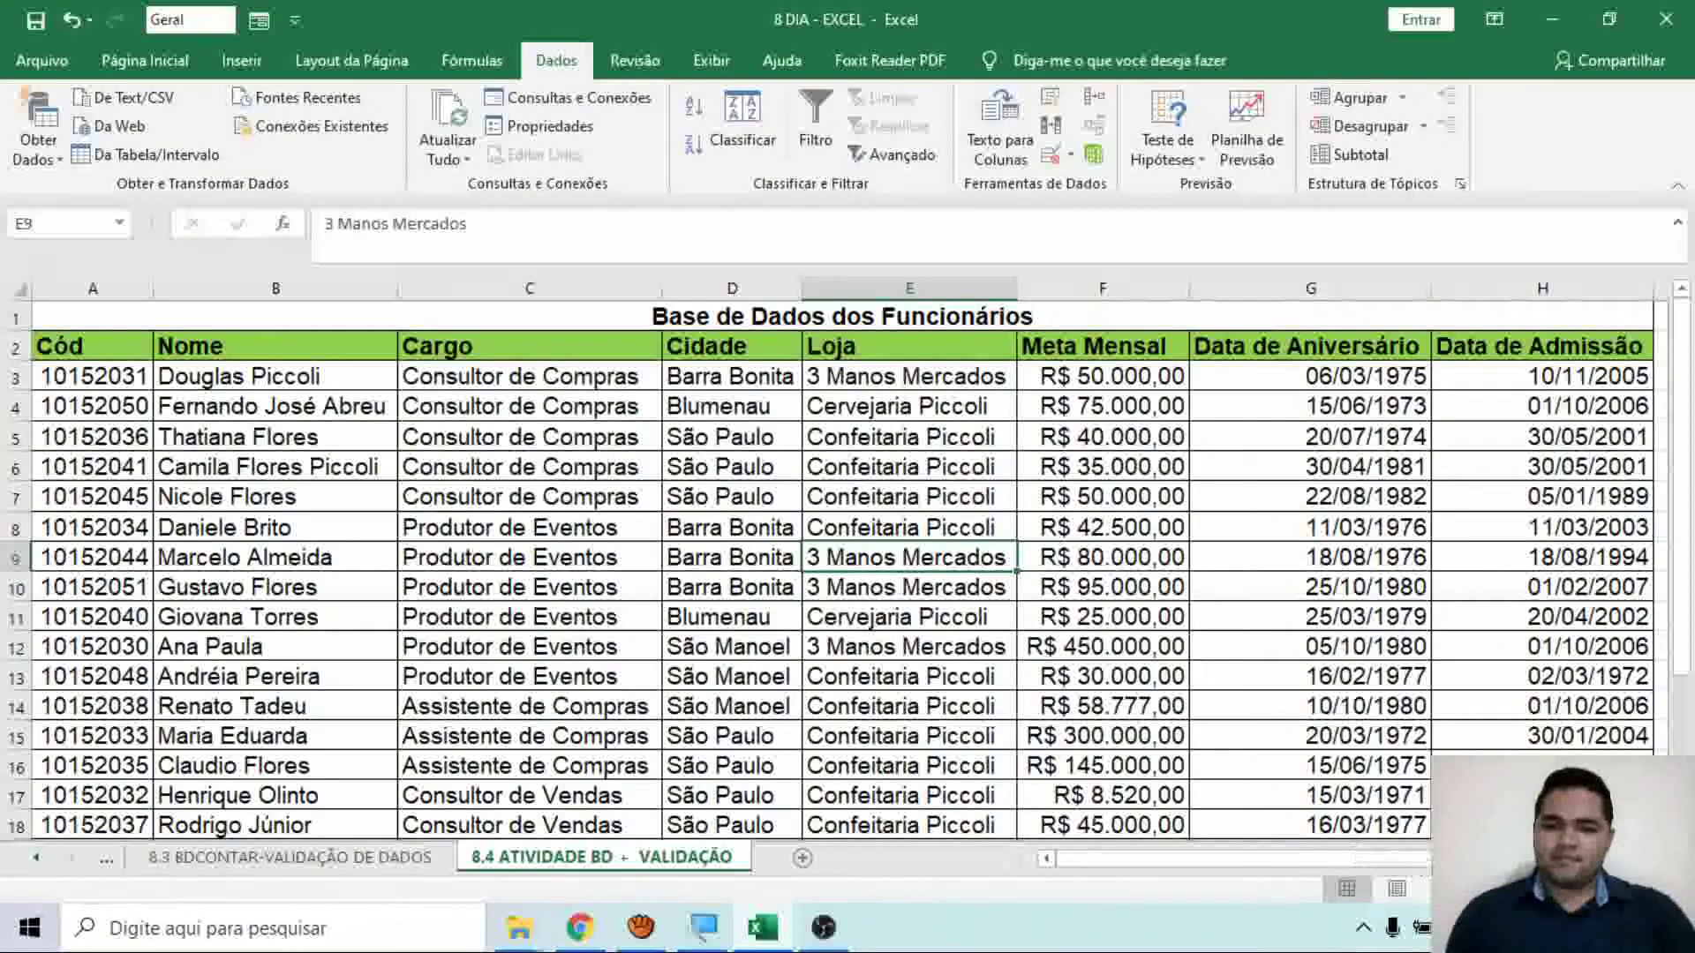
Copy all job titles from the Cargo column (C3:C24) to P2 downward and auto-fit column P's width.
left_click_drag(1378, 858, 1571, 859)
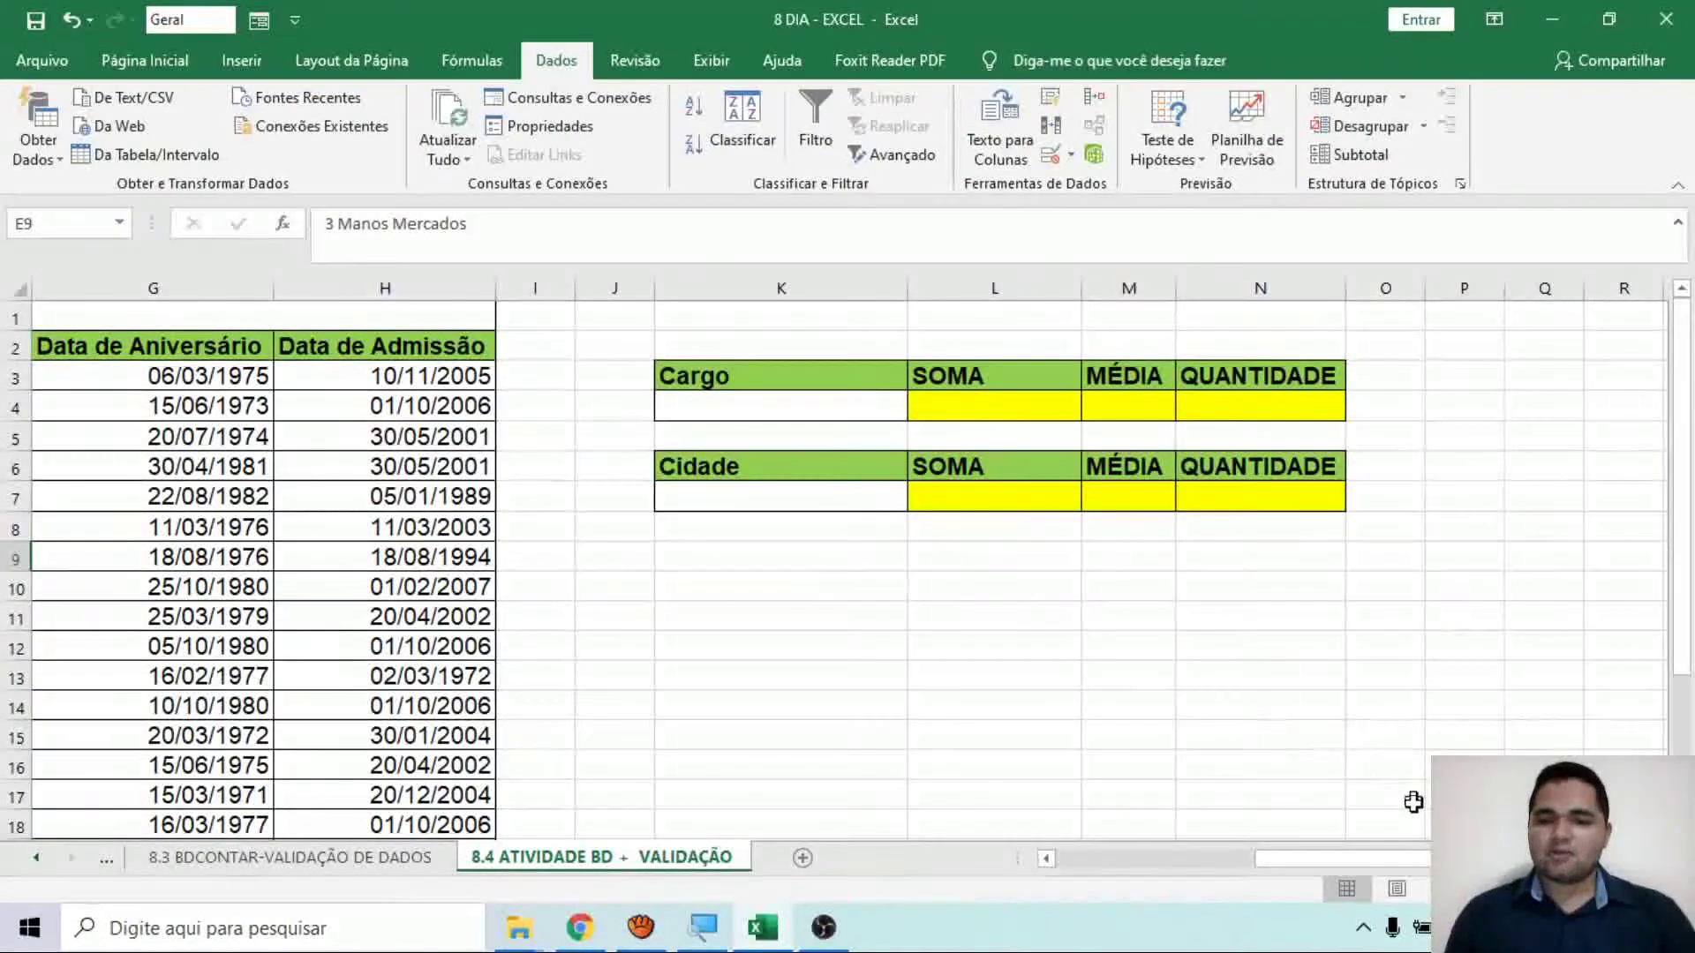
left_click_drag(1378, 877, 1059, 860)
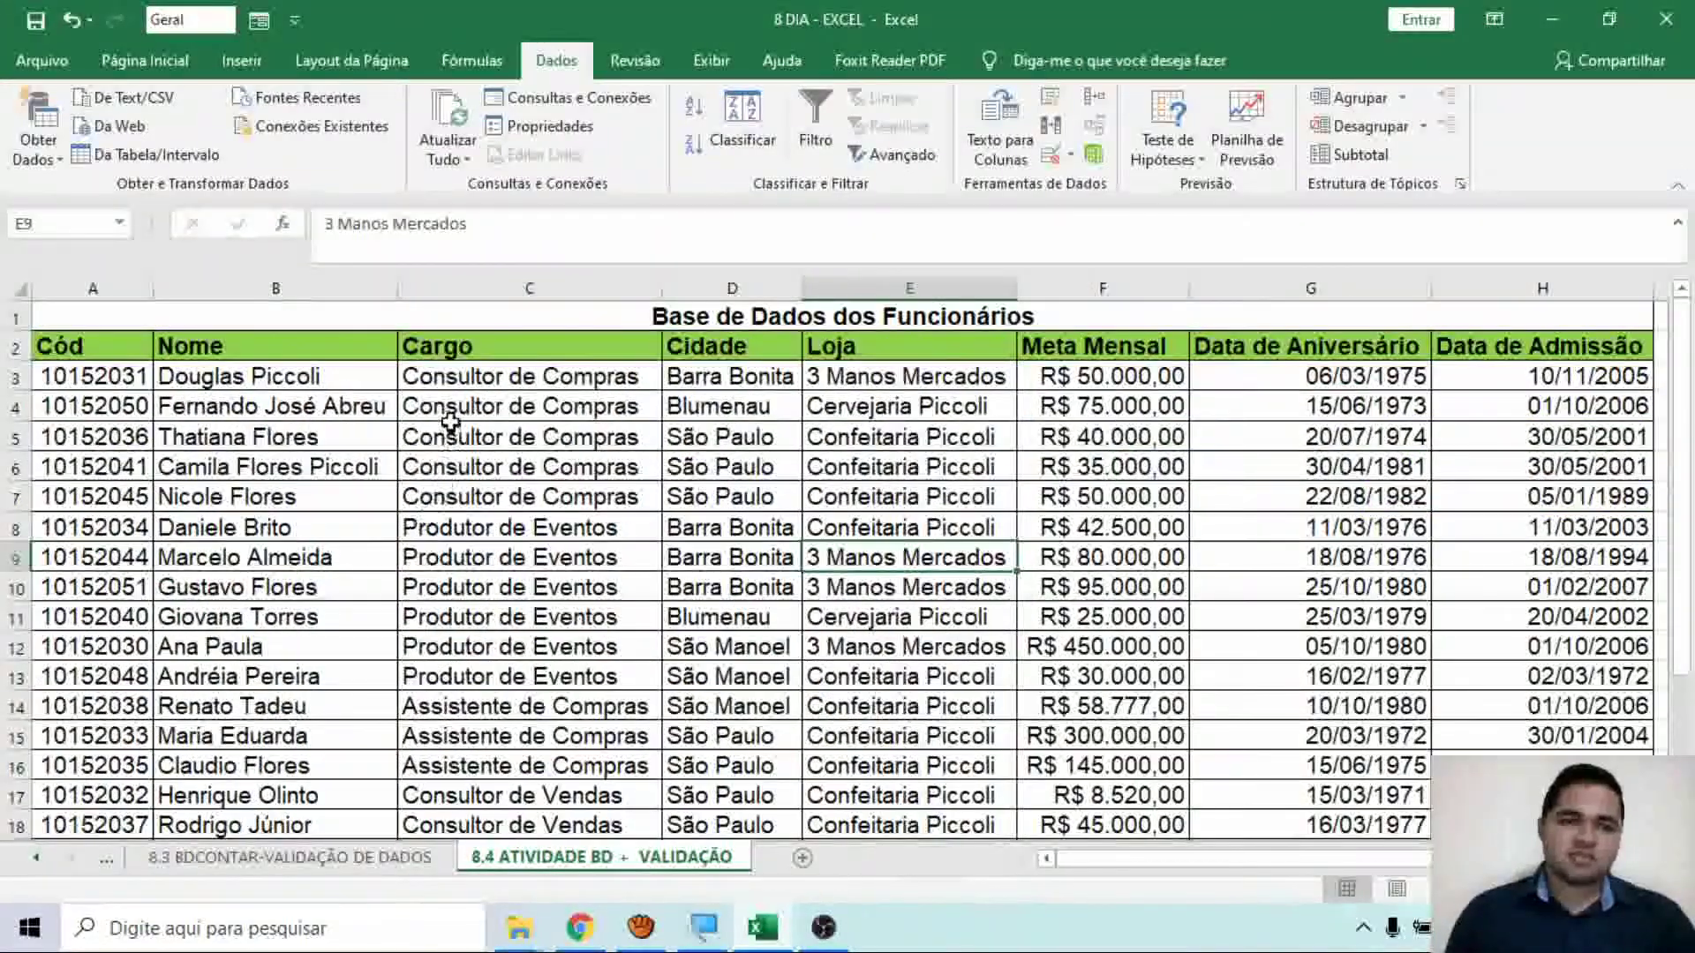
left_click_drag(478, 374, 517, 786)
key("ctrl+c")
left_click_drag(1071, 877, 1312, 878)
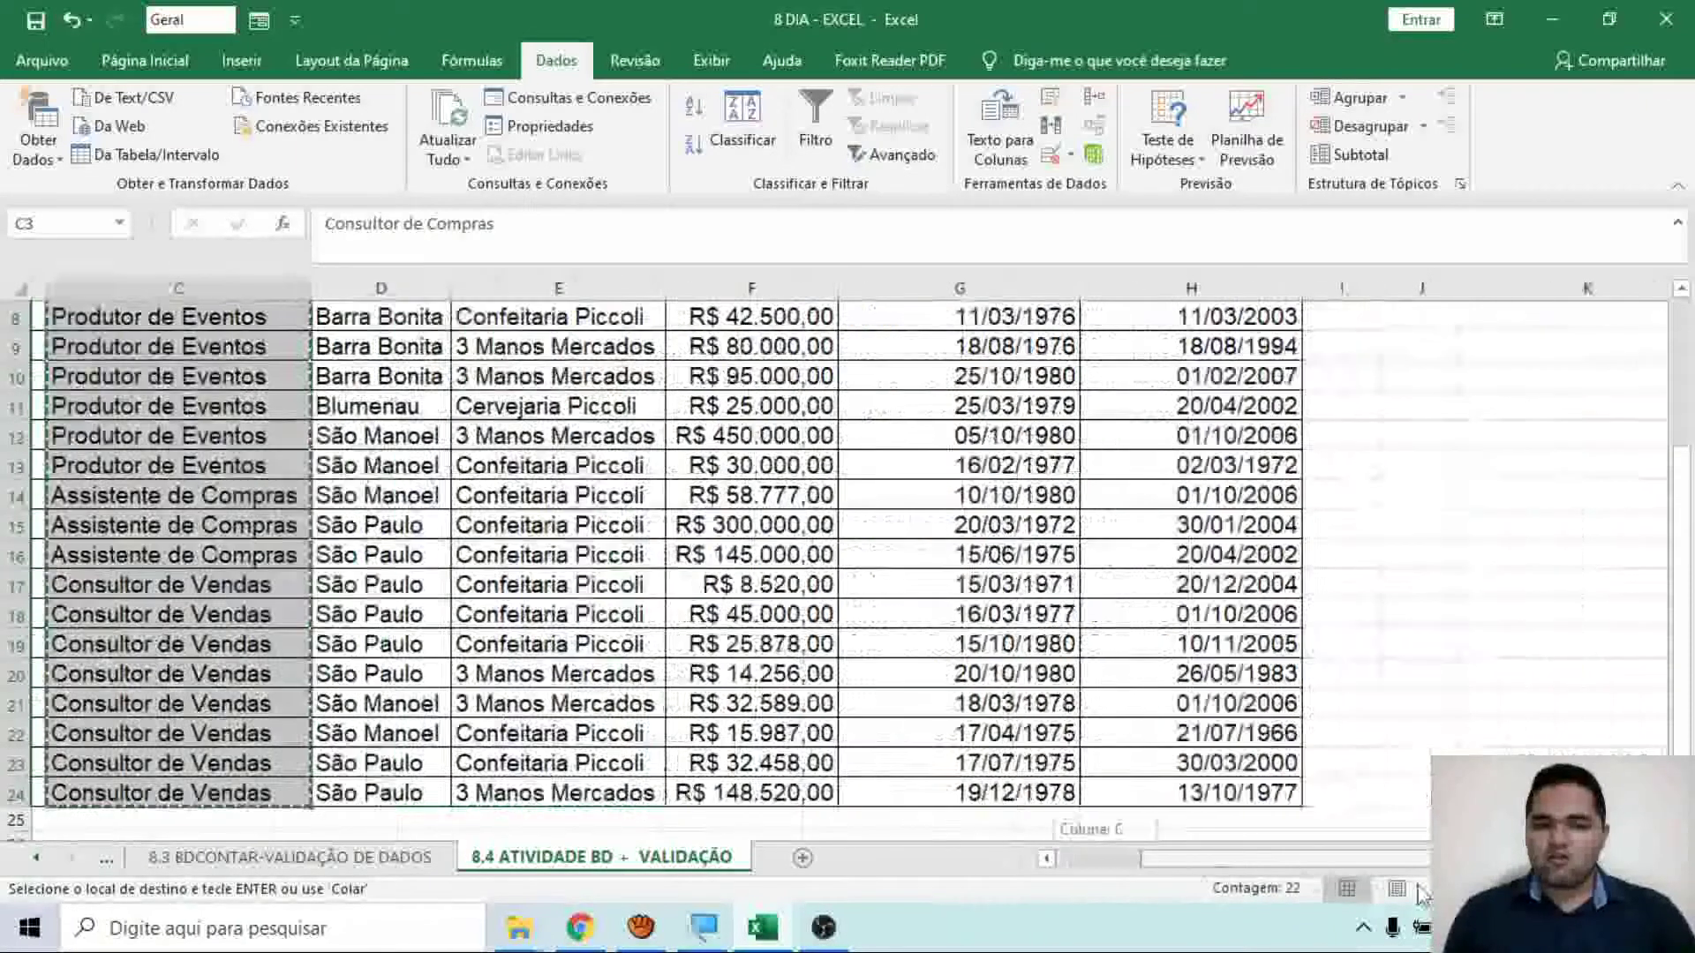
scroll(1321, 801, "right", 4)
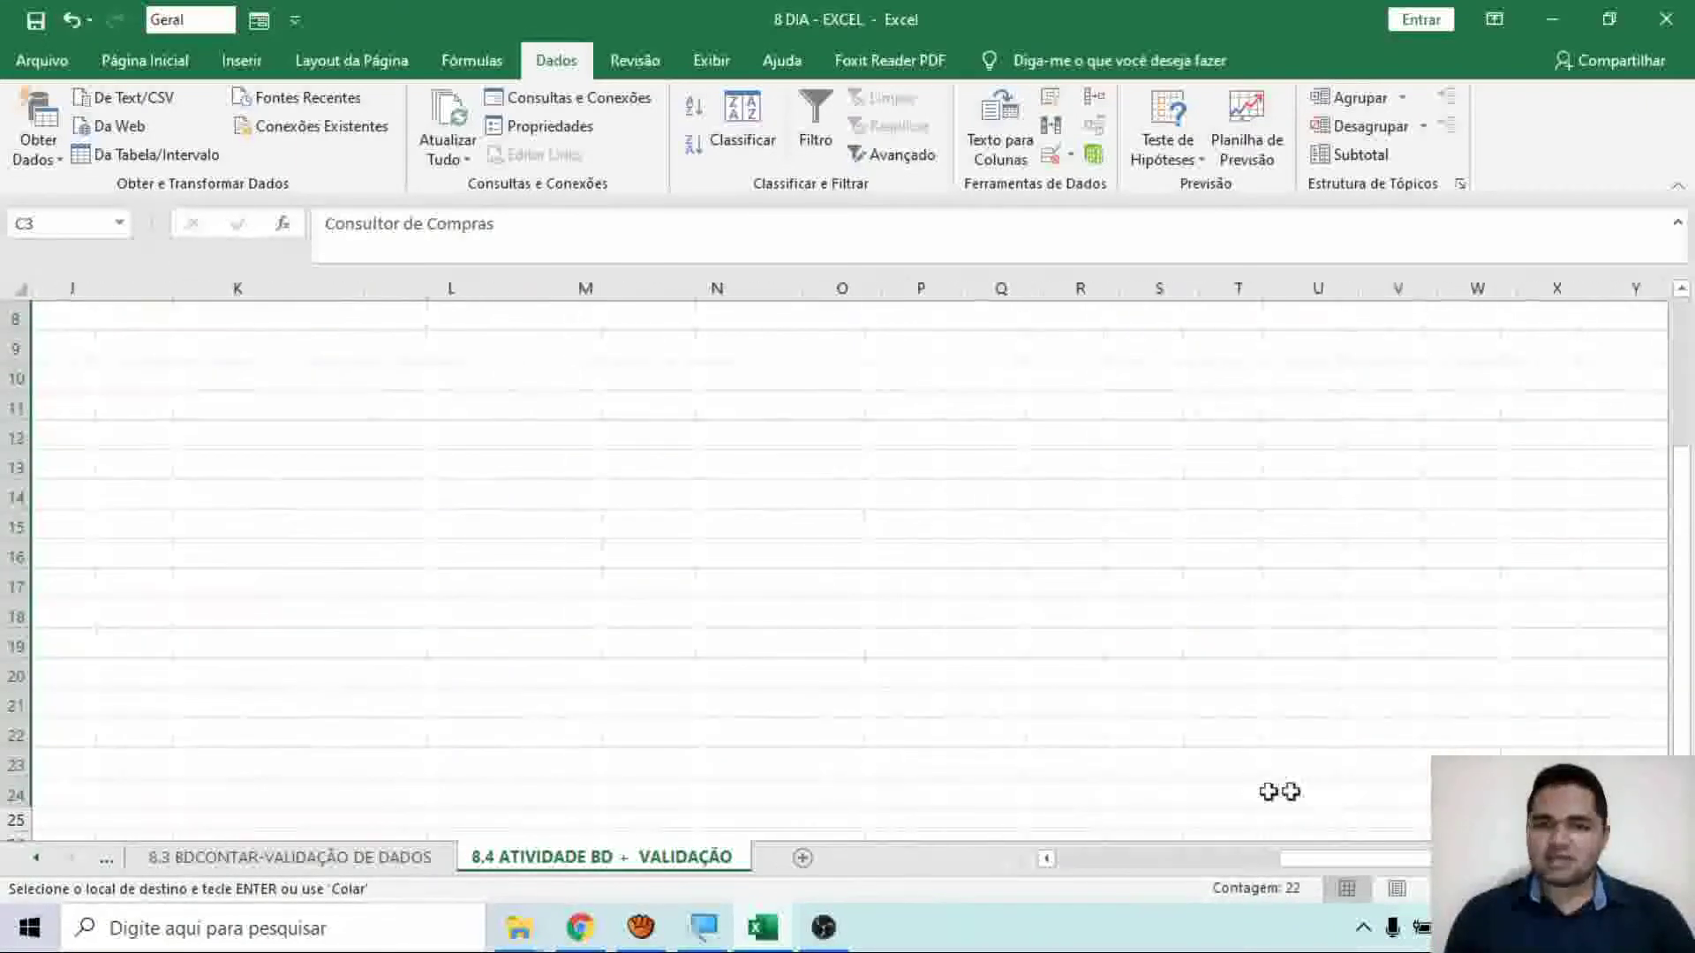
scroll(1280, 777, "up", 3)
left_click(932, 350)
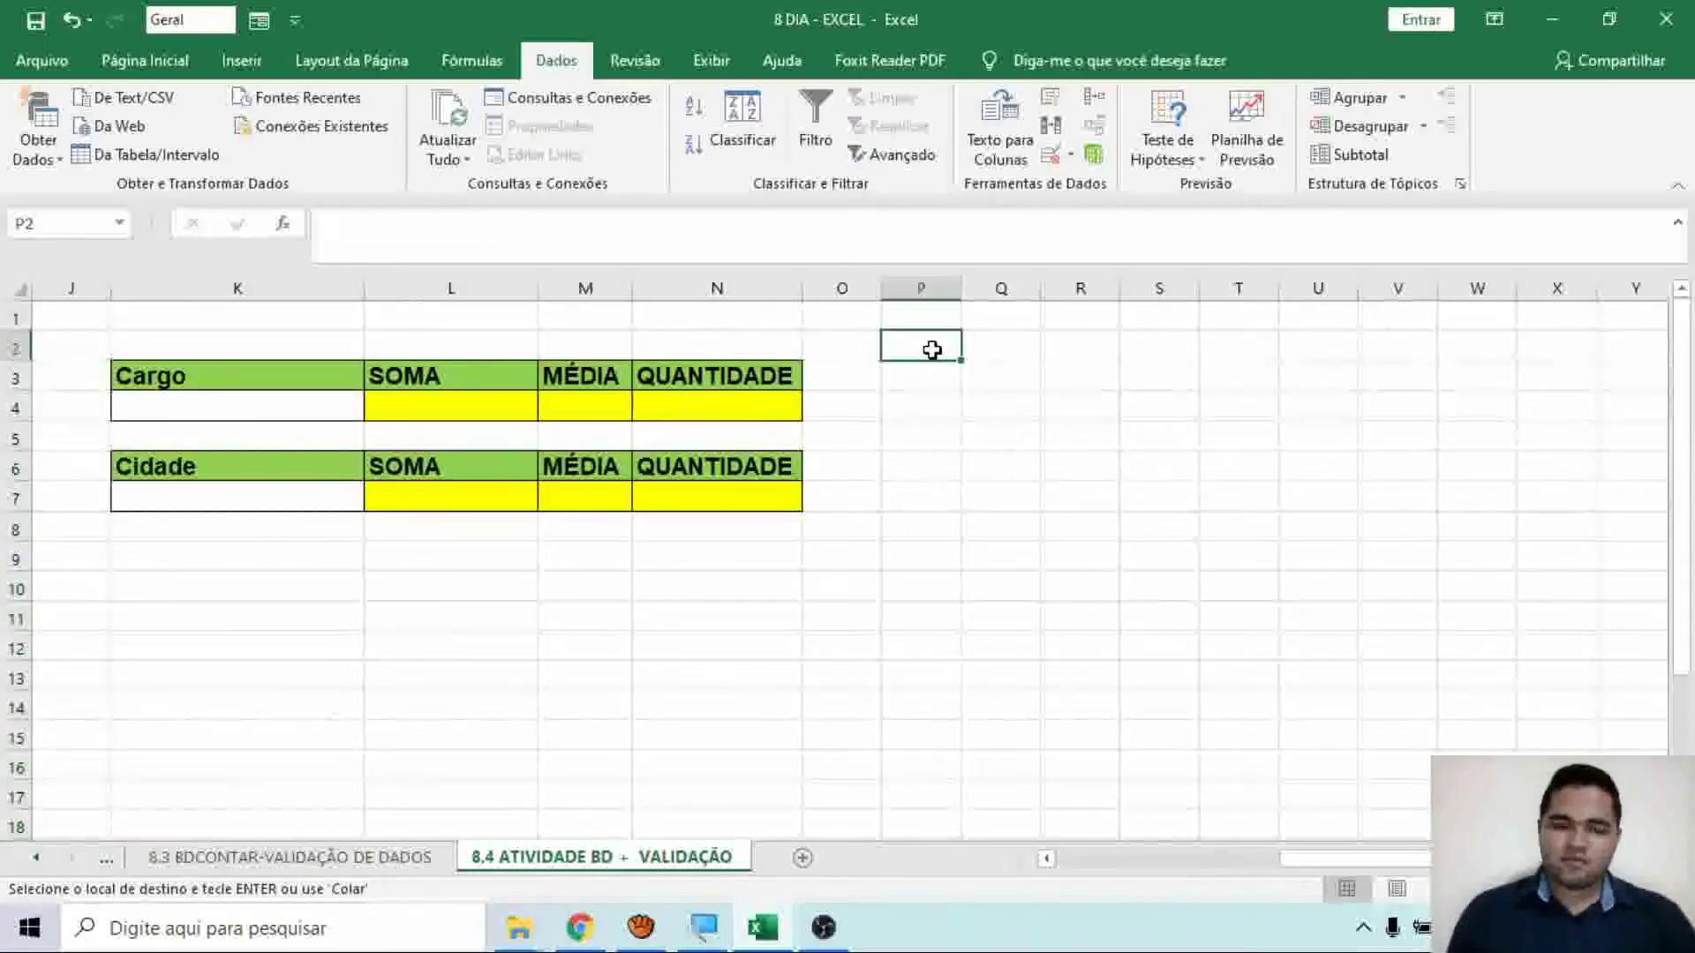
key("ctrl+v")
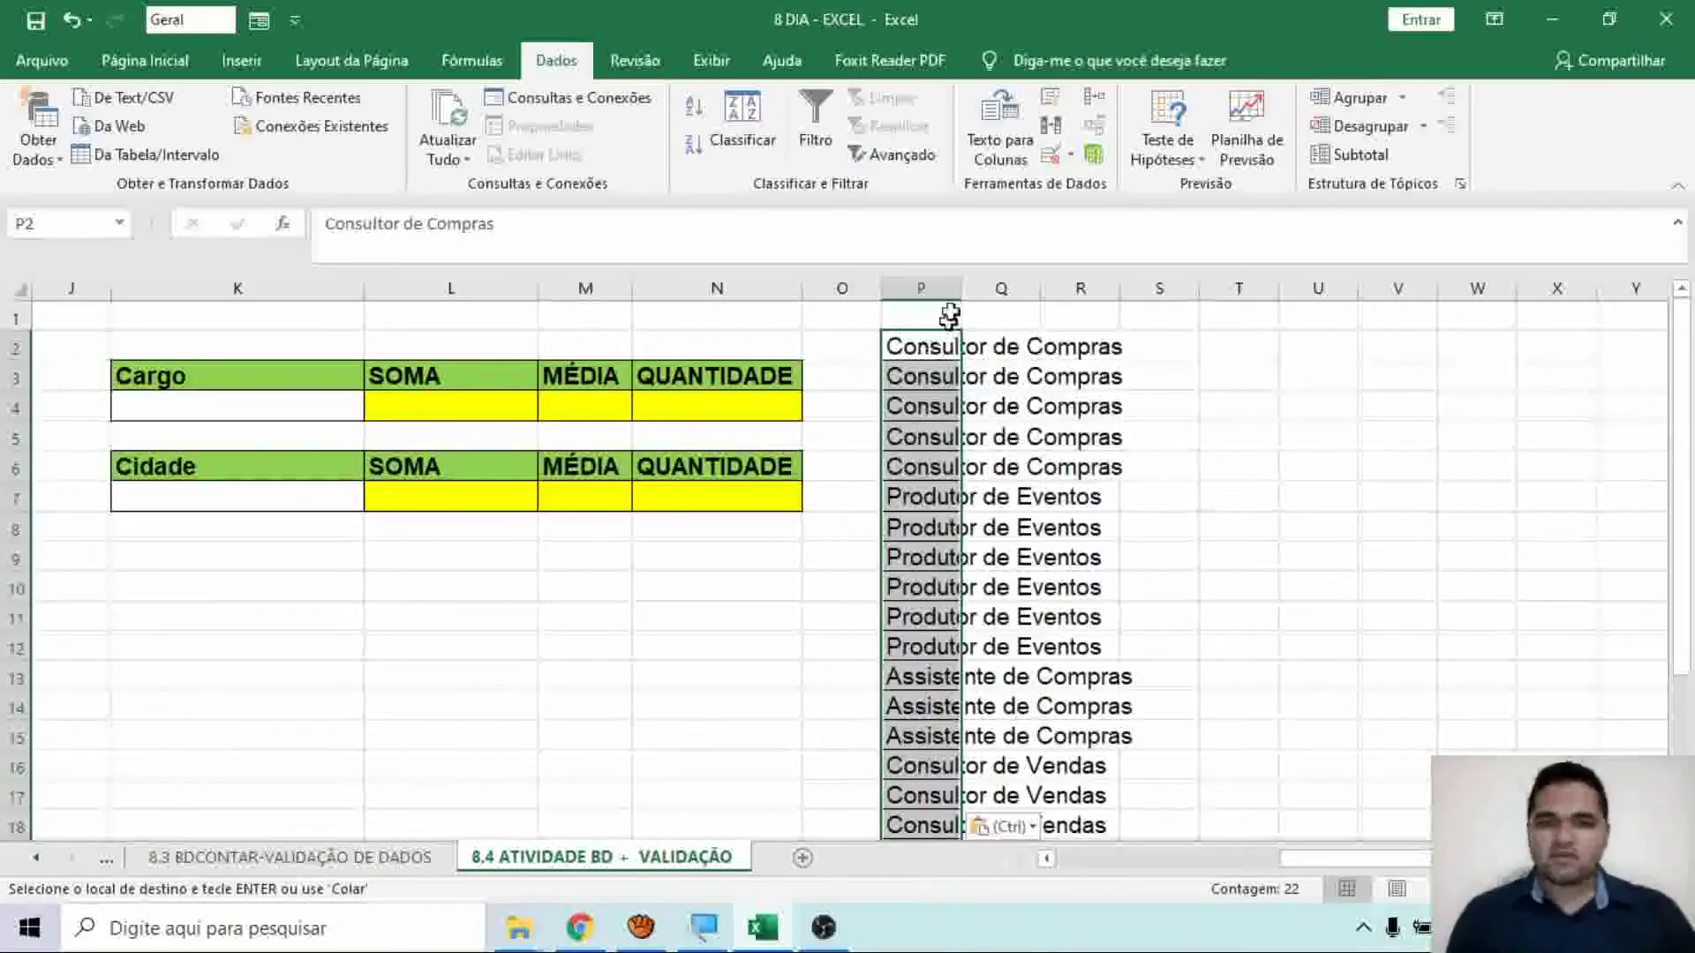
double_click(959, 288)
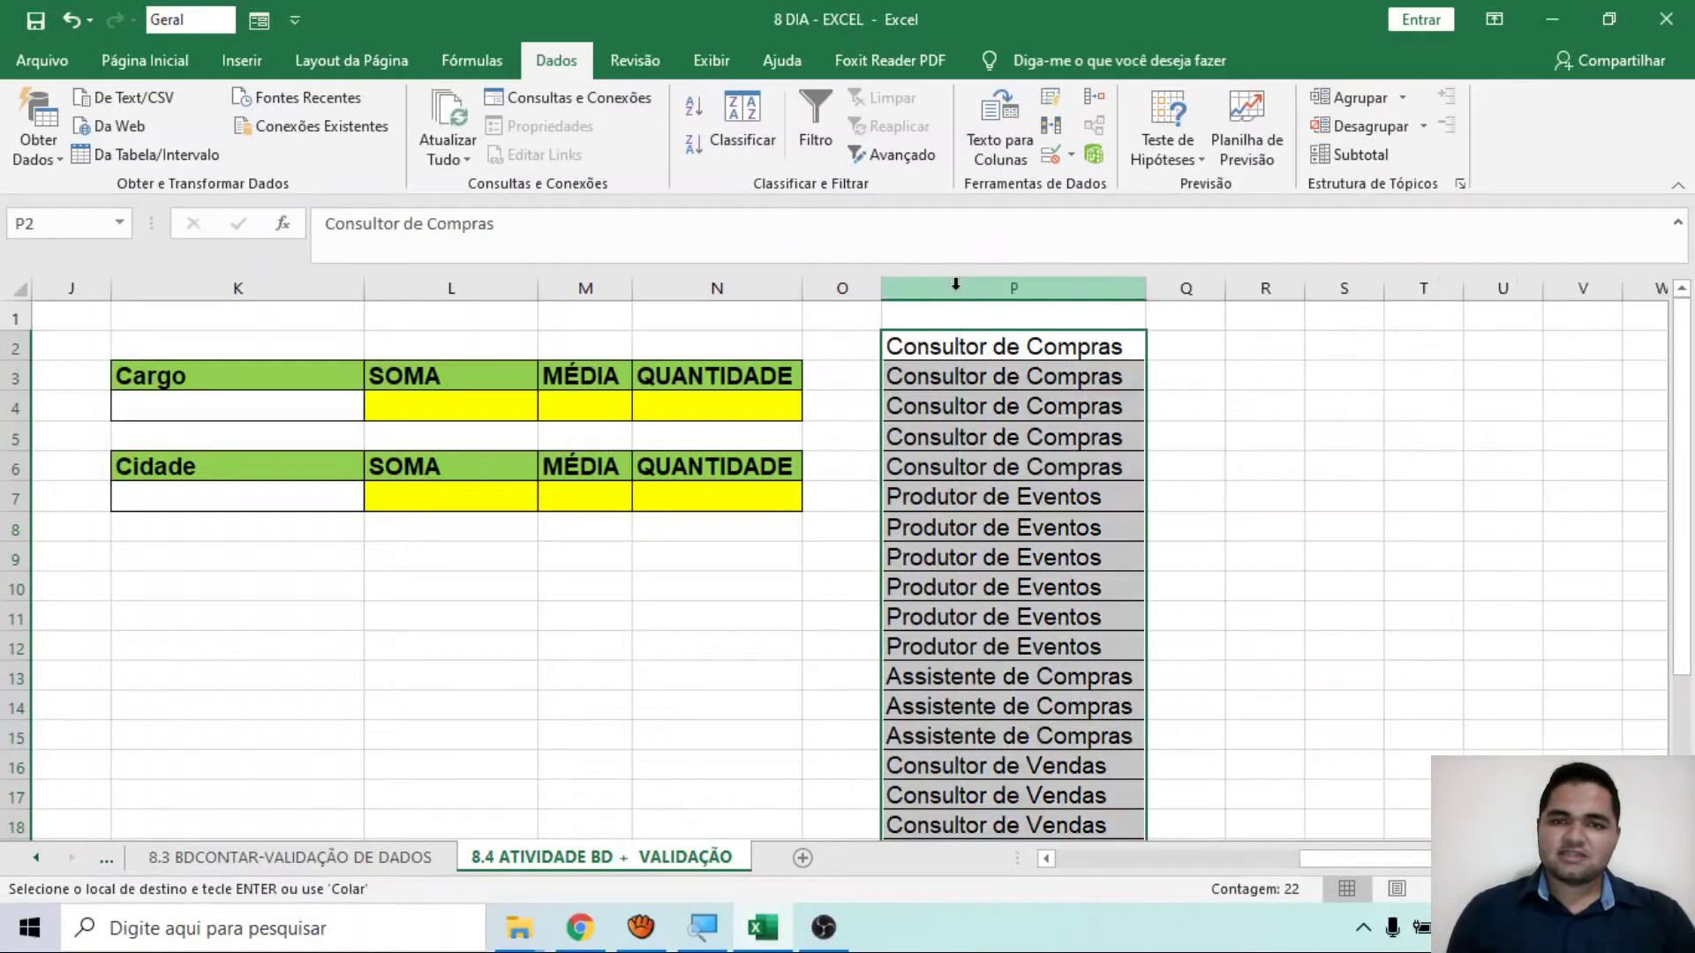
Enter the heading "Cargo" in P1 above the copied job titles.
left_click(989, 319)
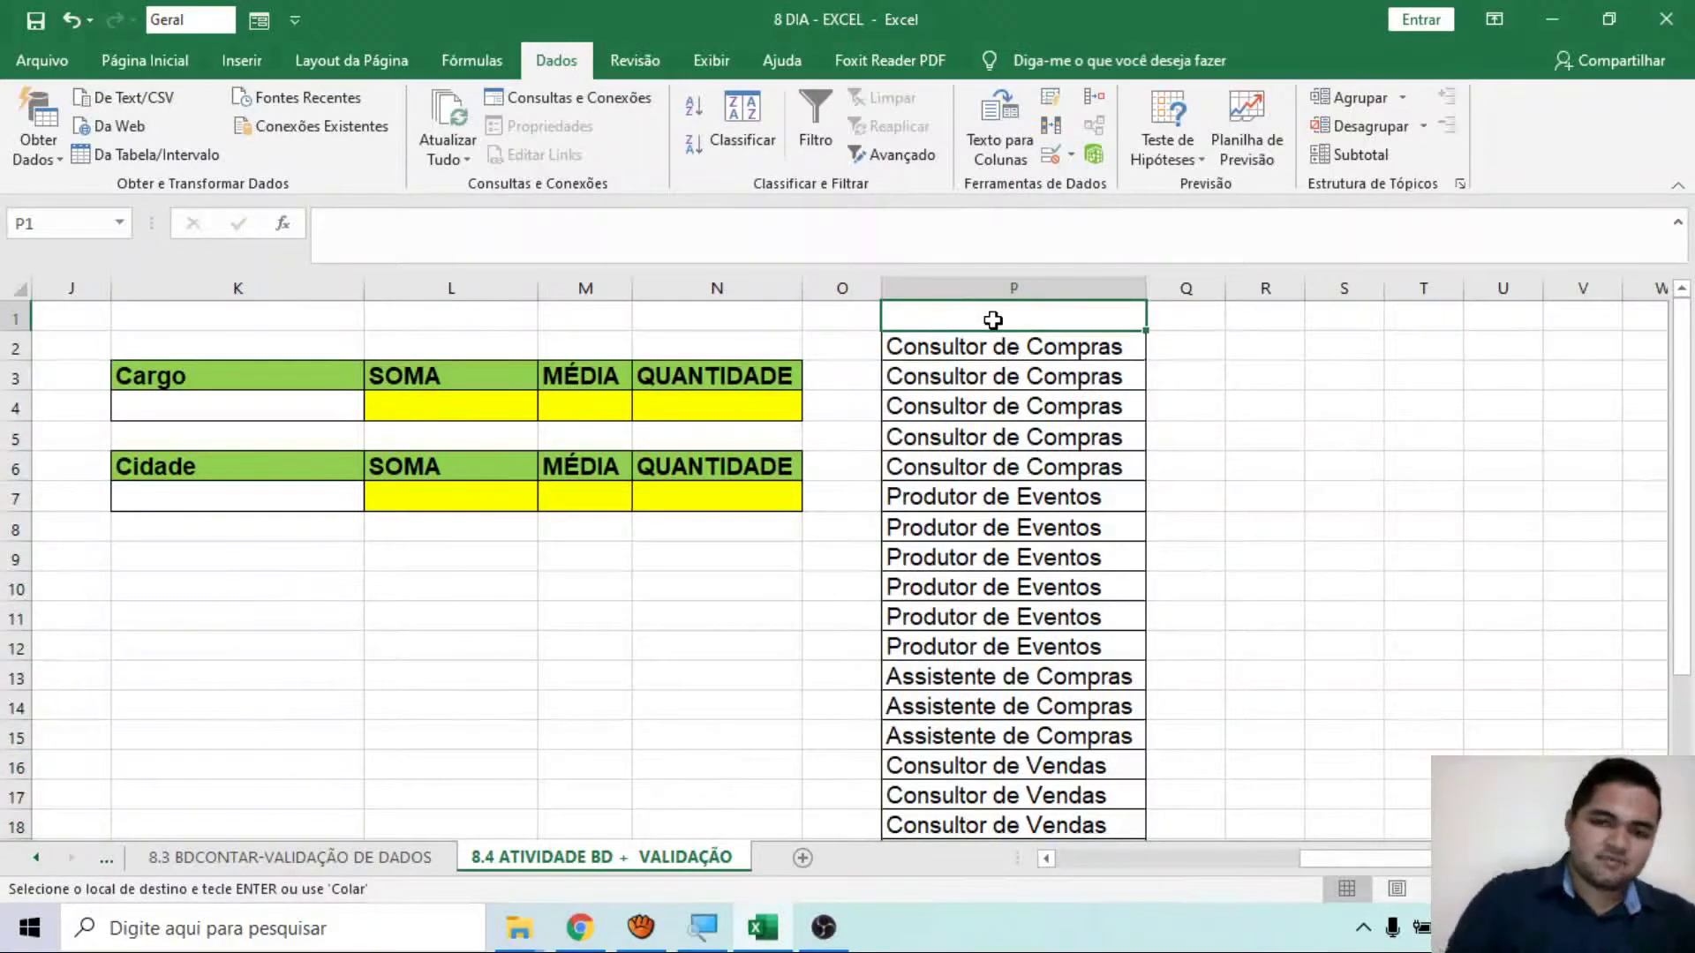
key("Caps_Lock")
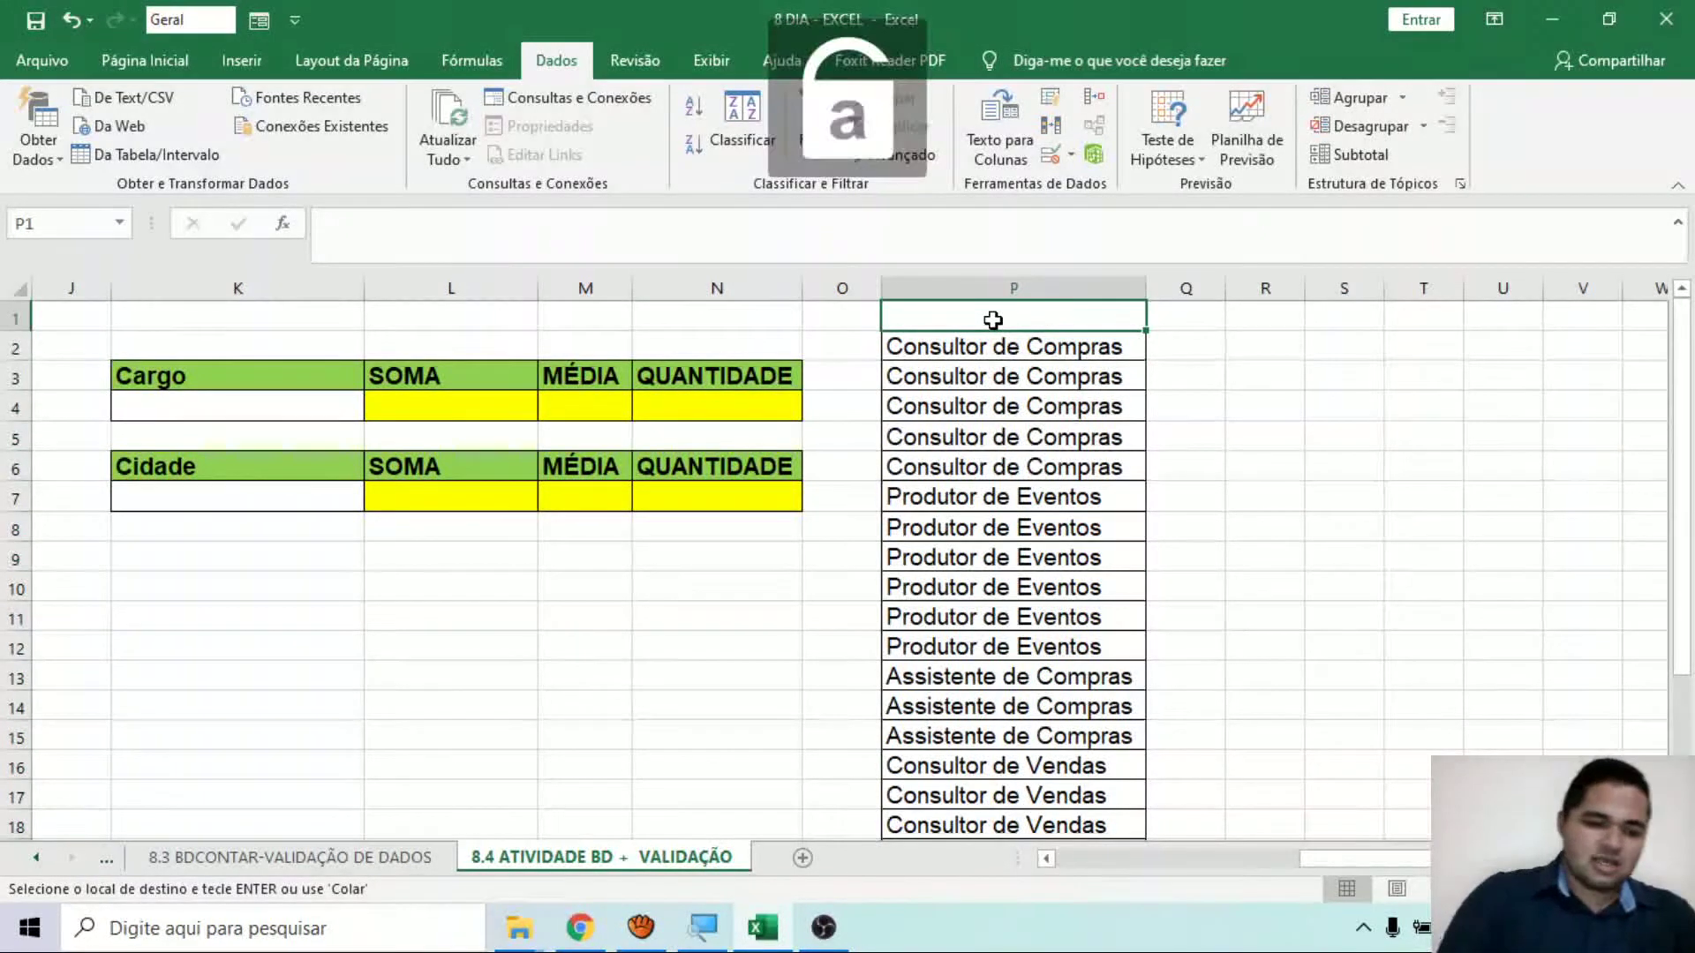
type("c")
key("Caps_Lock")
type("A")
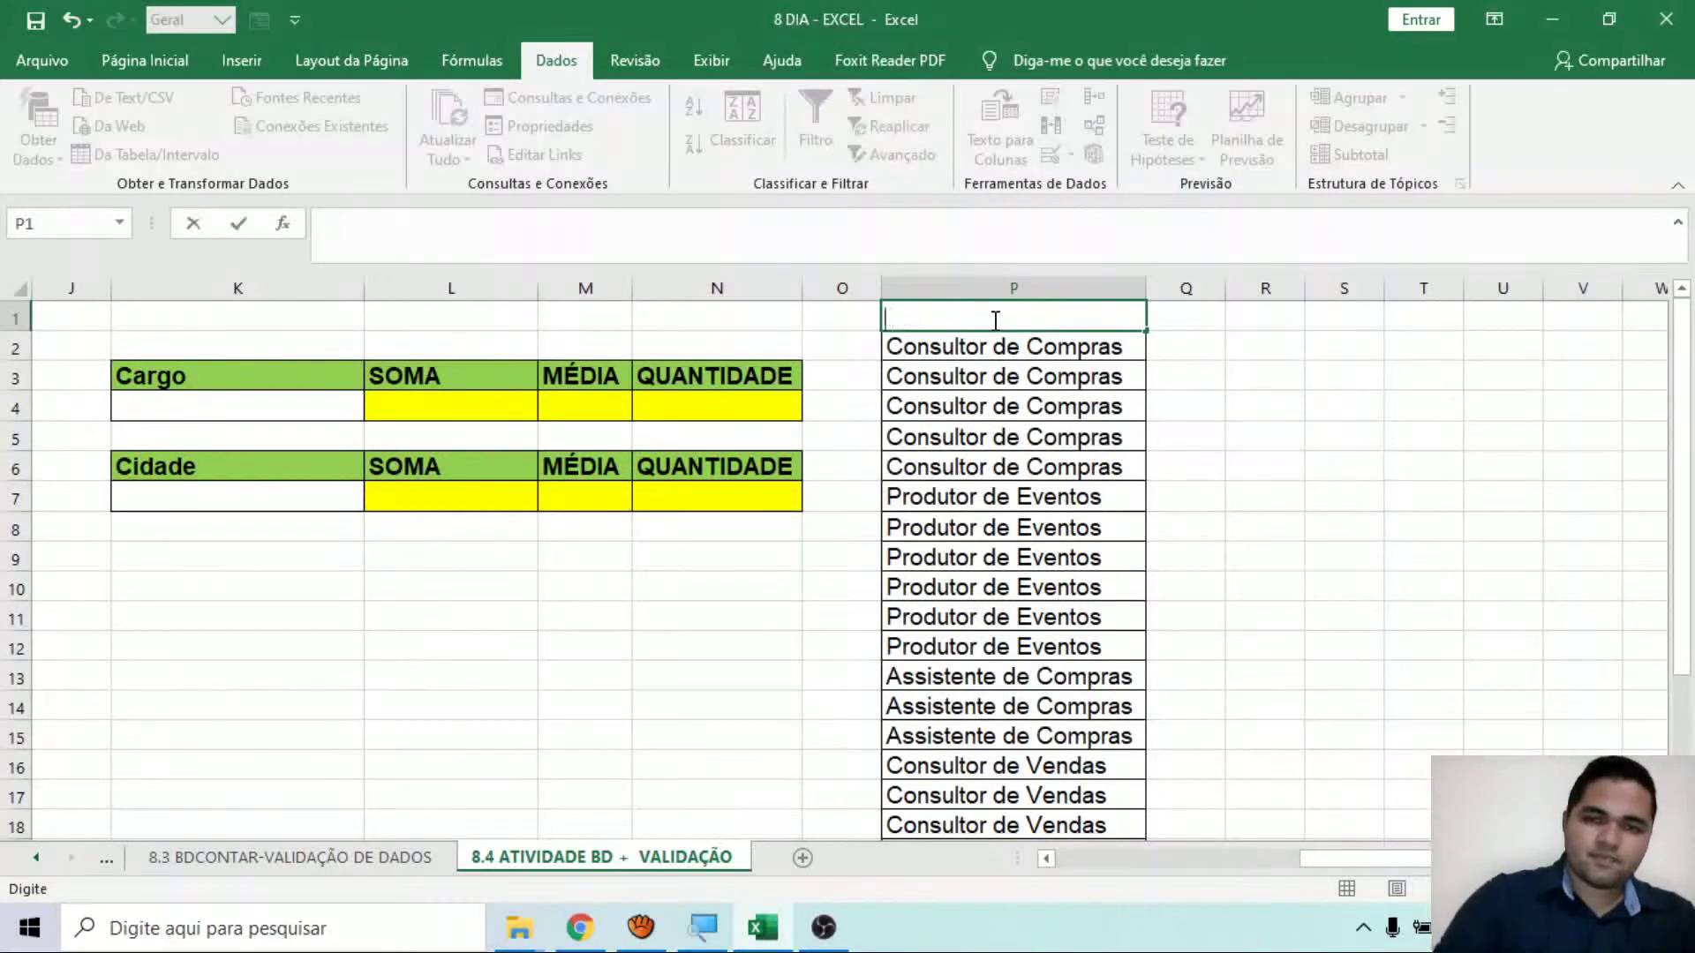
key("Caps_Lock")
key("BackSpace")
key("Caps_Lock")
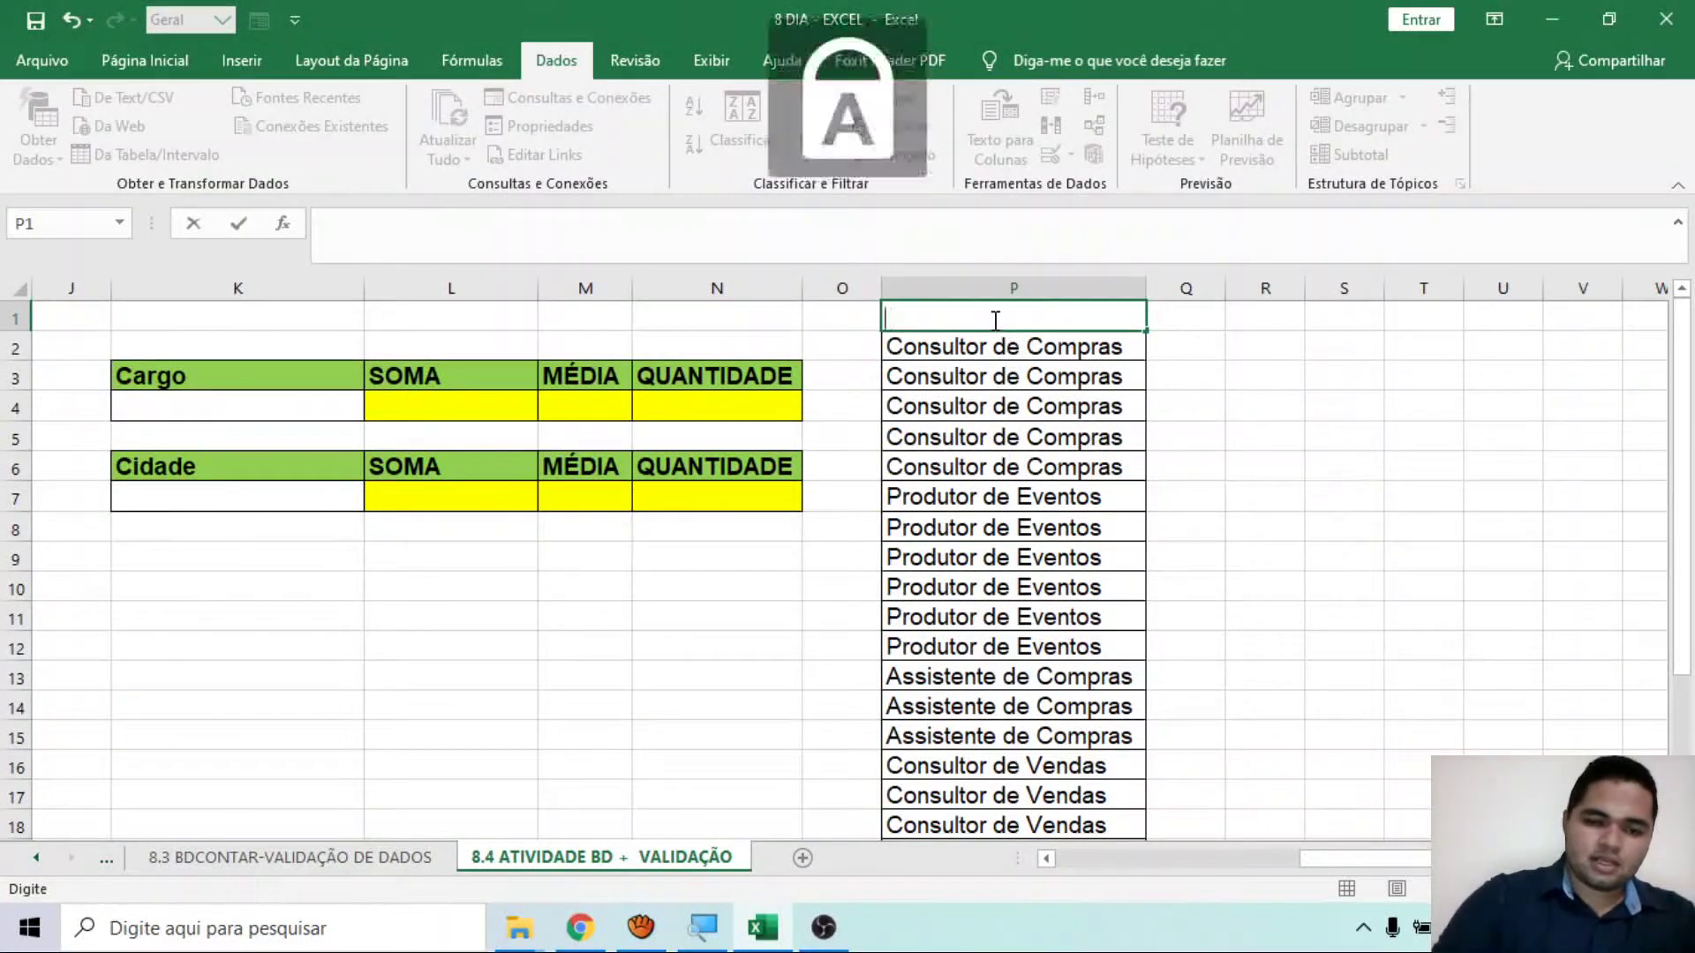
key("Caps_Lock")
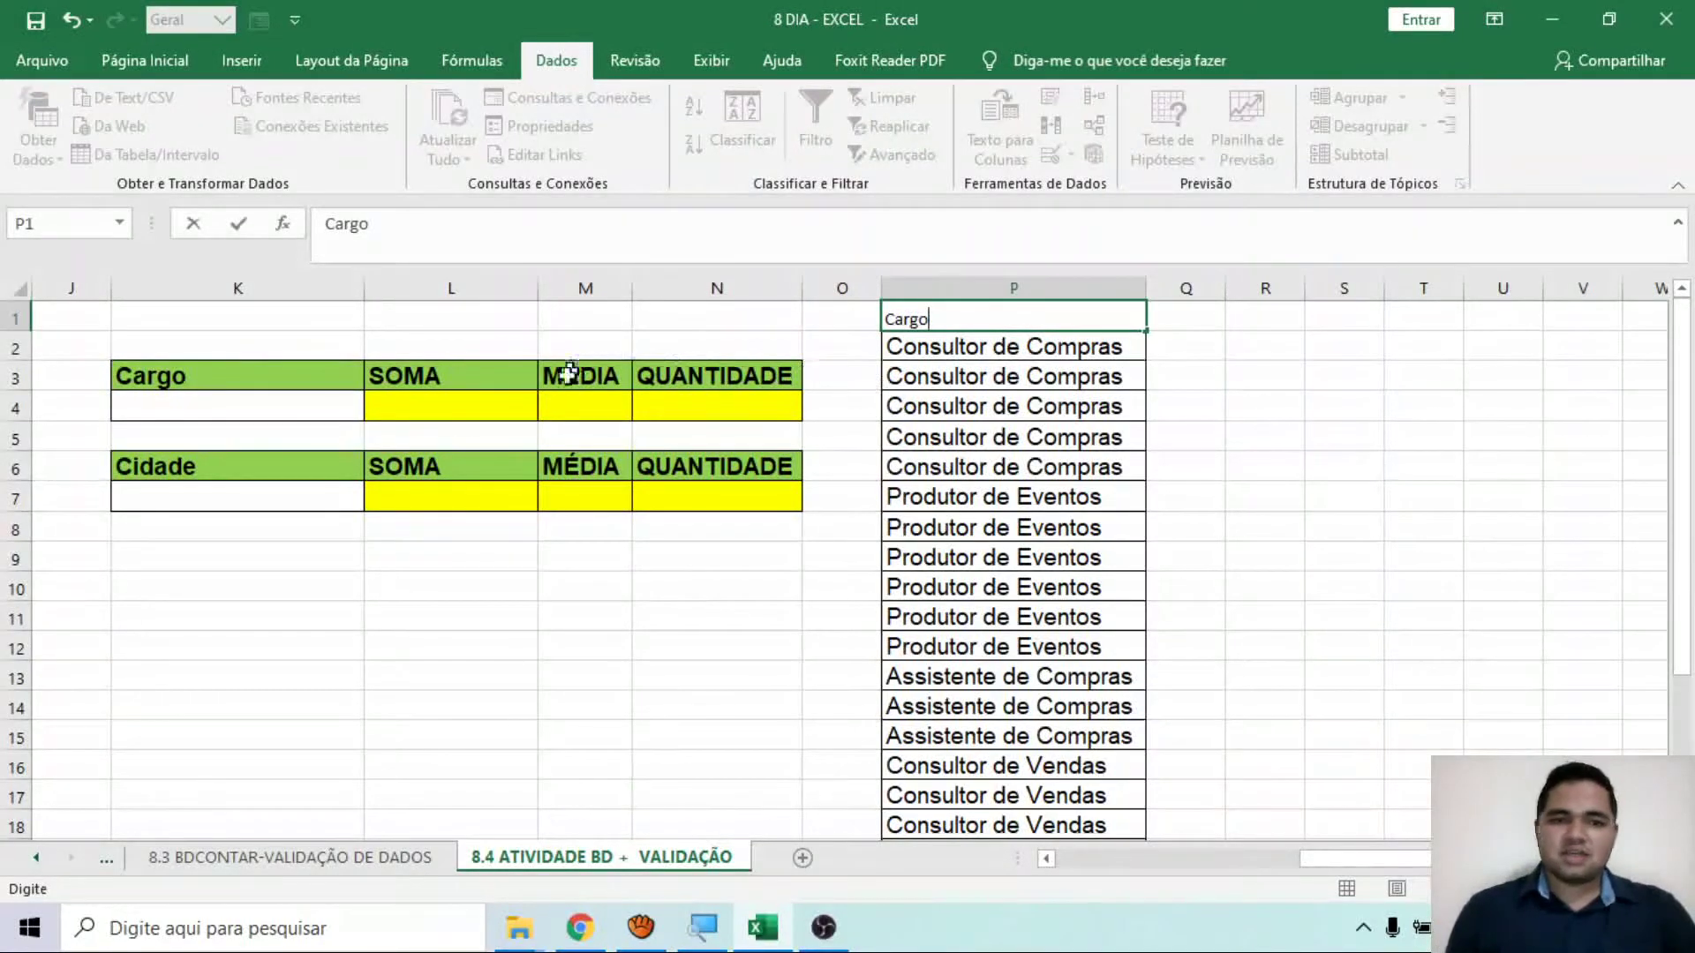
left_click(410, 631)
Apply the formatting of the green Cargo heading in K3 to the new heading in P1.
left_click(245, 380)
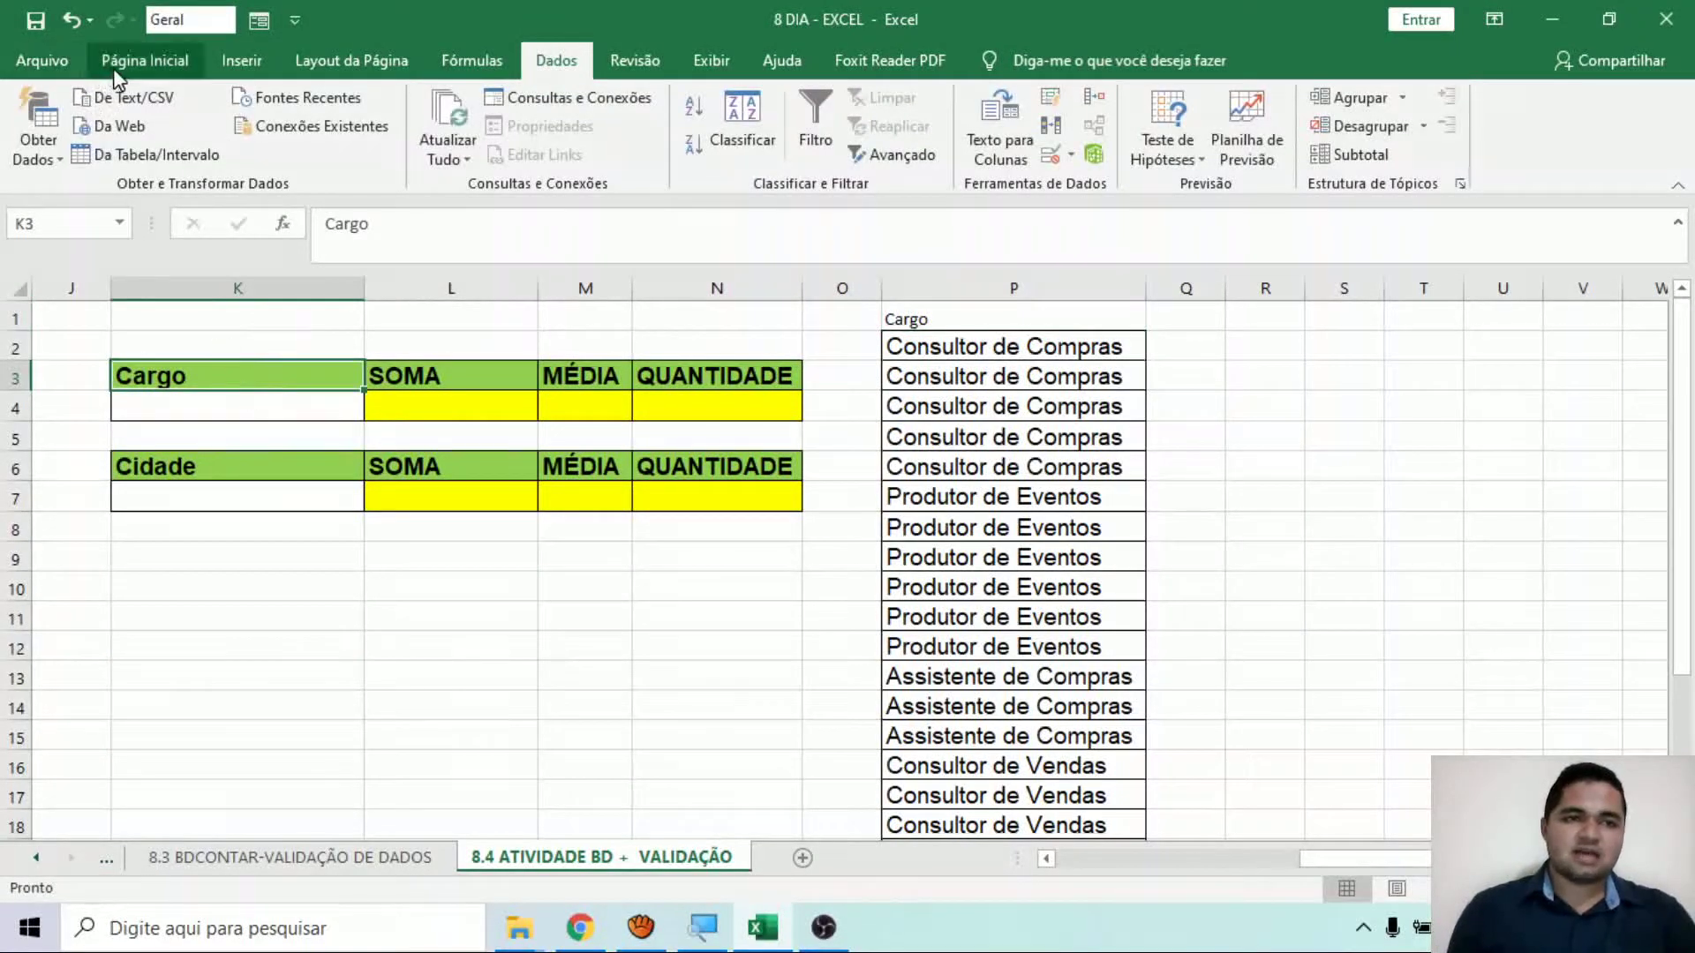
left_click(145, 60)
left_click(93, 152)
left_click(920, 318)
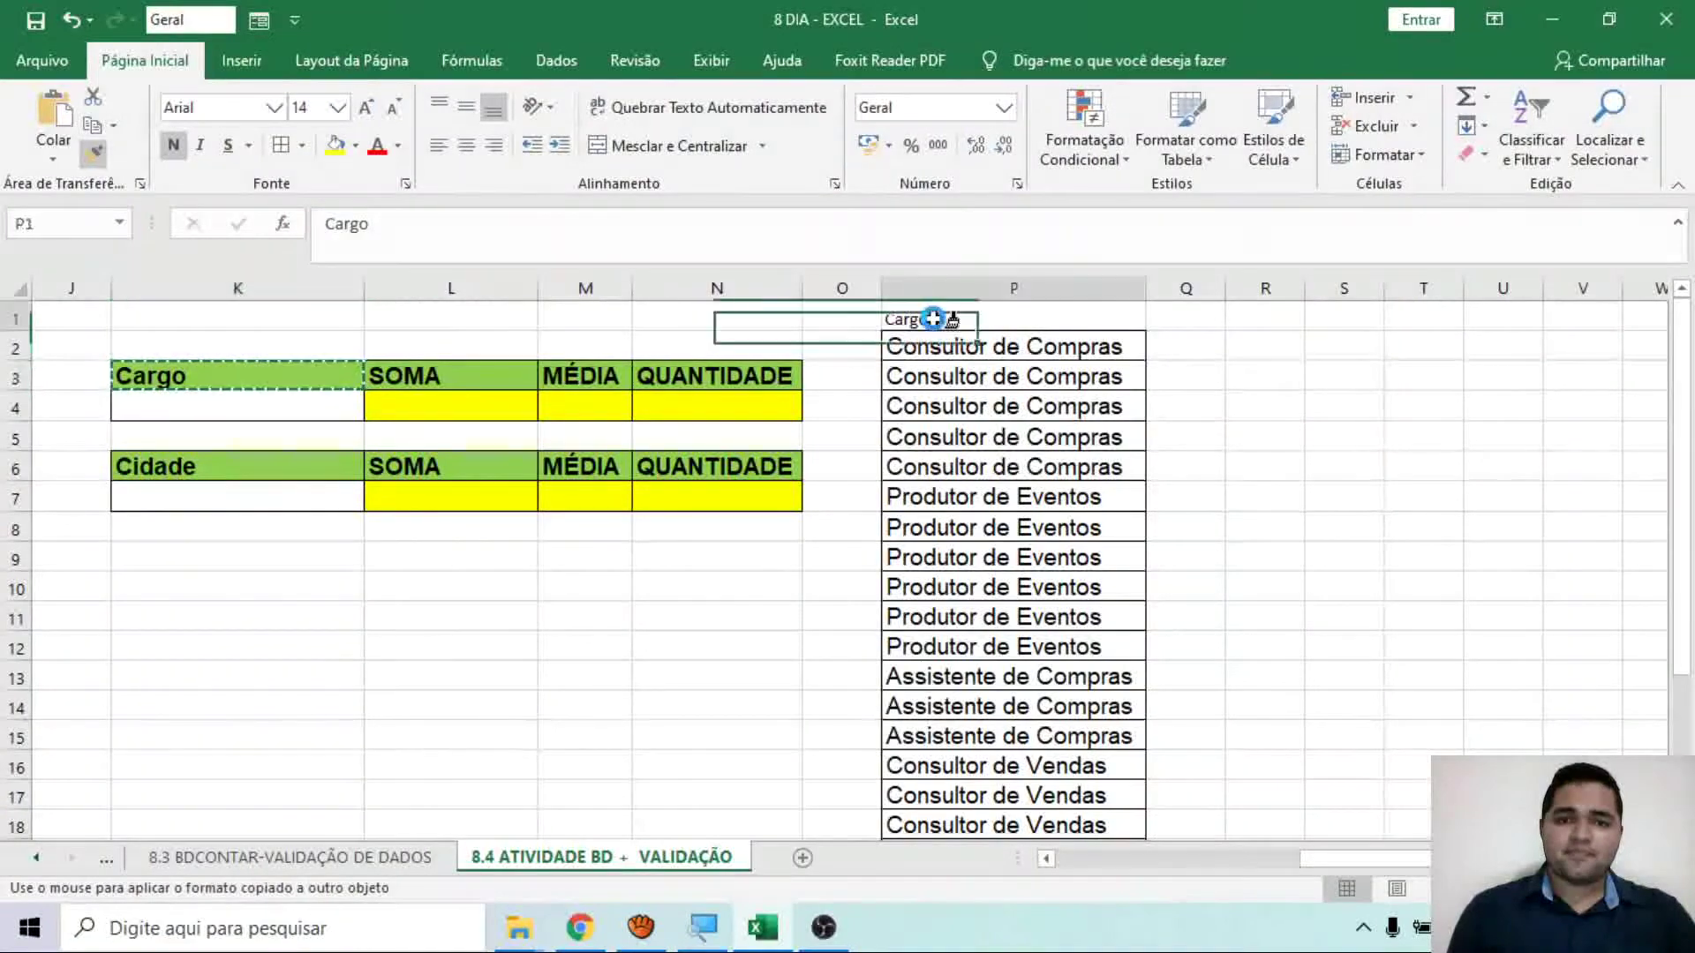
left_click(738, 637)
Copy the Cidade heading from K6 to R1 and auto-fit column R's width.
left_click(281, 465)
right_click(281, 465)
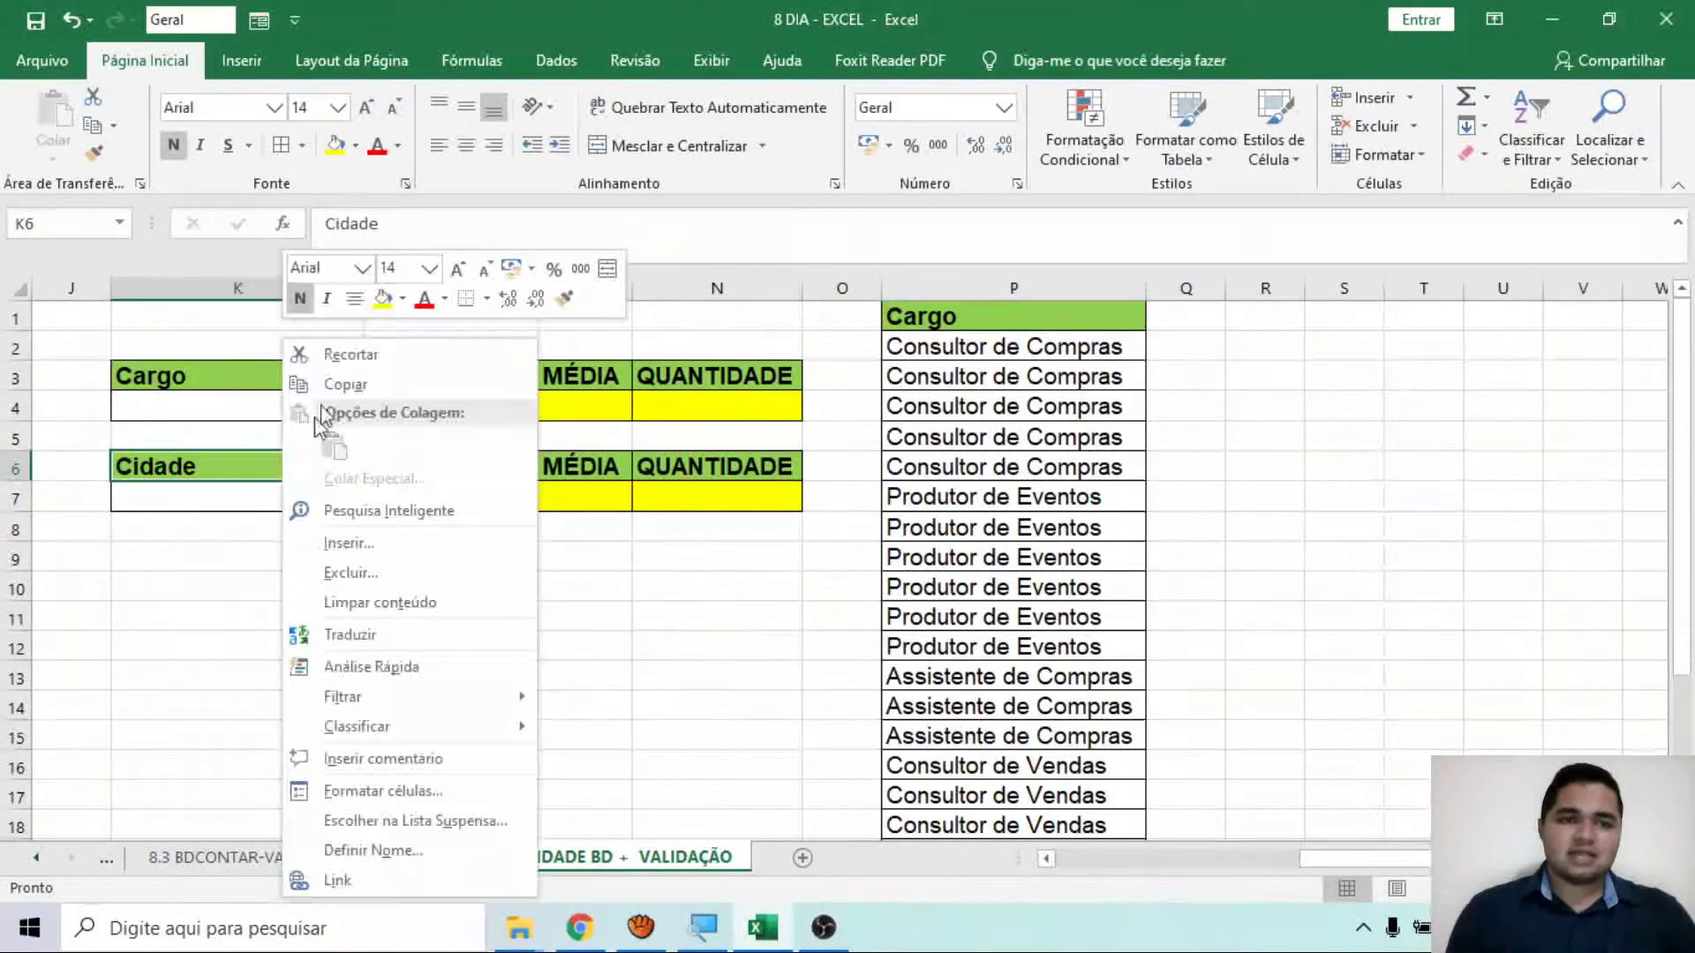
left_click(328, 382)
left_click(1270, 315)
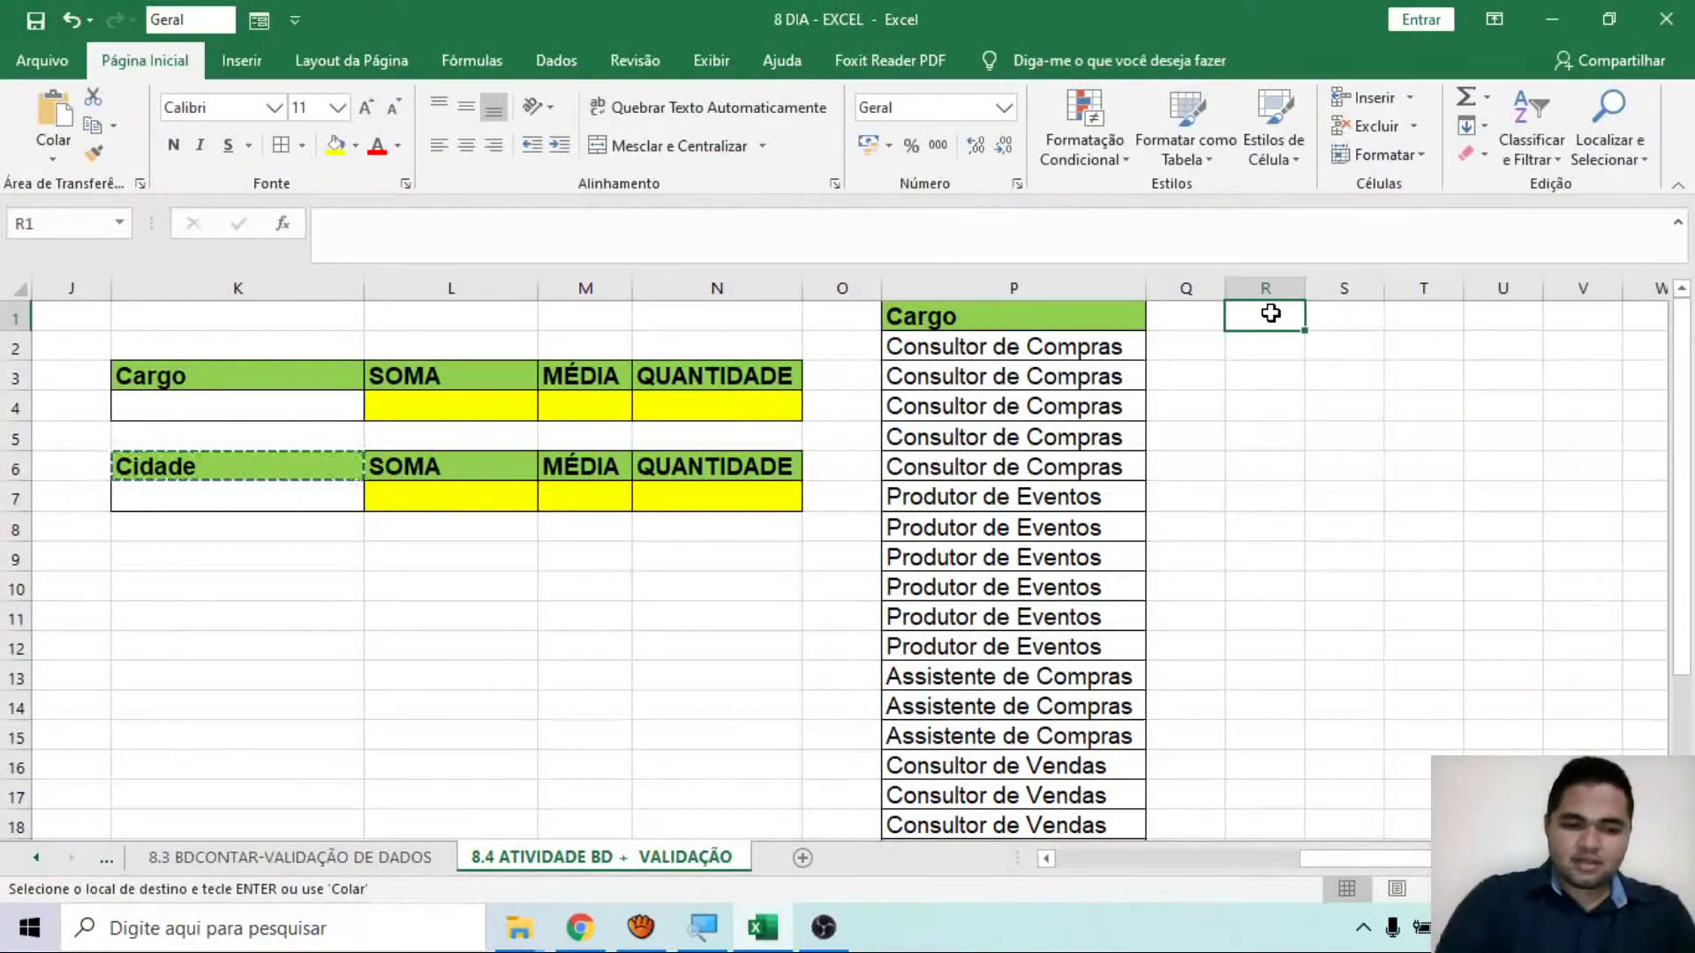
key("ctrl+v")
double_click(1303, 294)
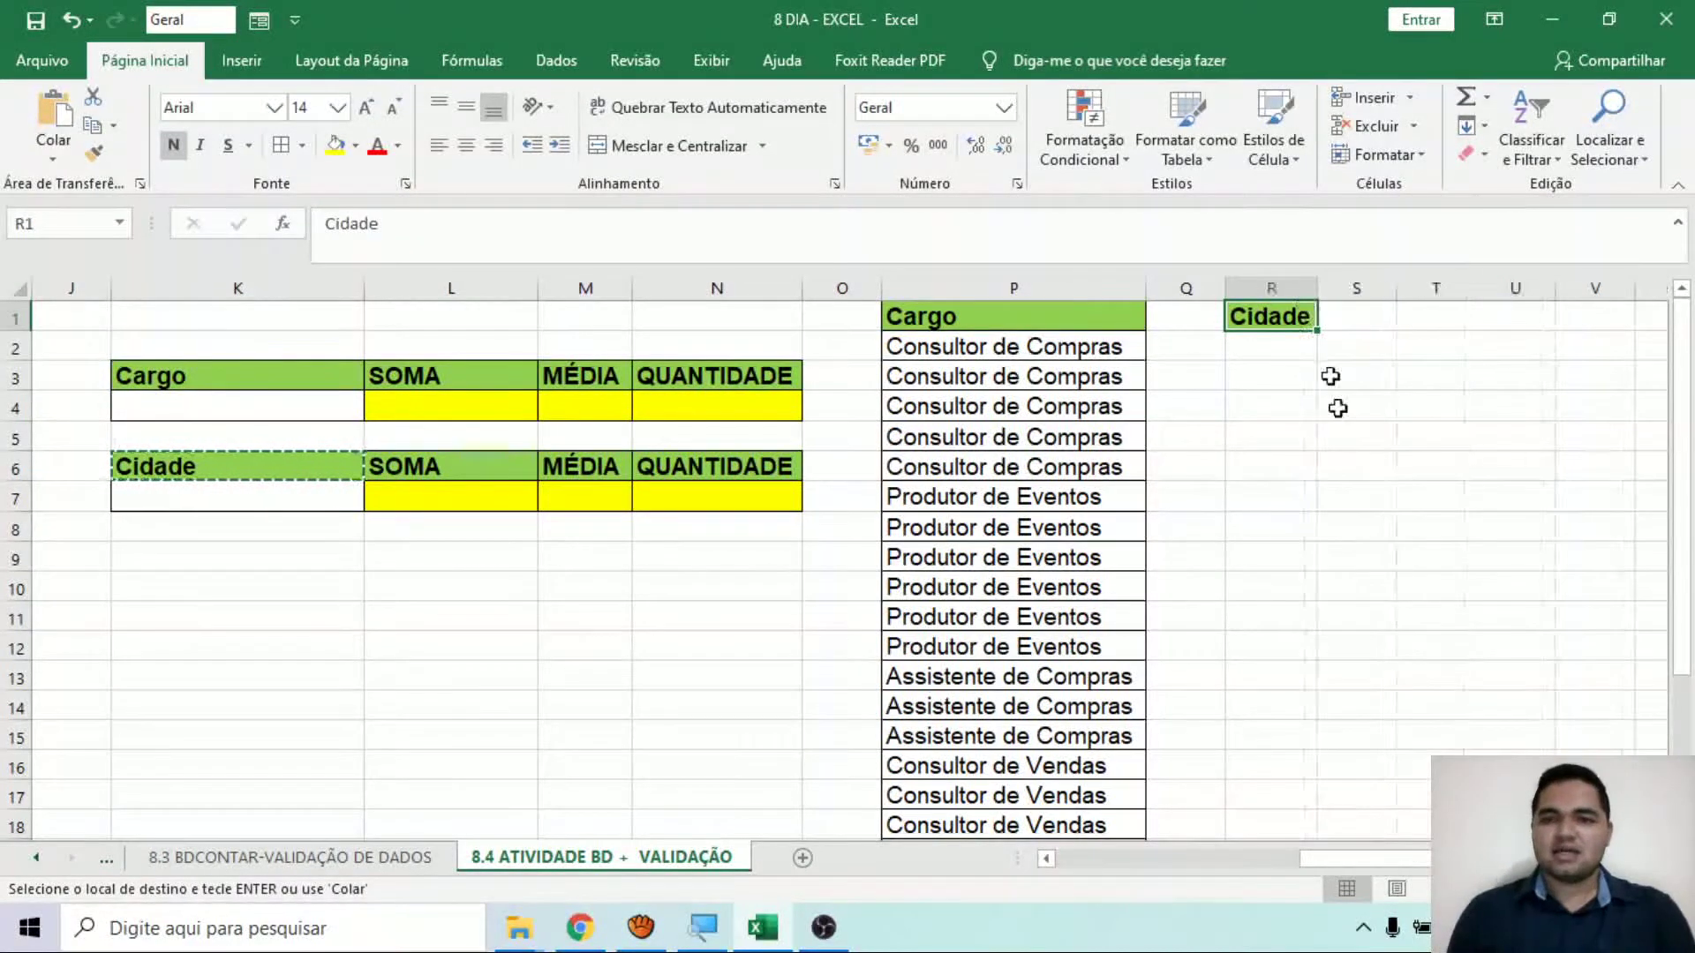
left_click(1356, 496)
Copy all cities from the Cidade column (D3:D24) to R2 downward and auto-fit column R's width.
scroll(779, 457, "left", 5)
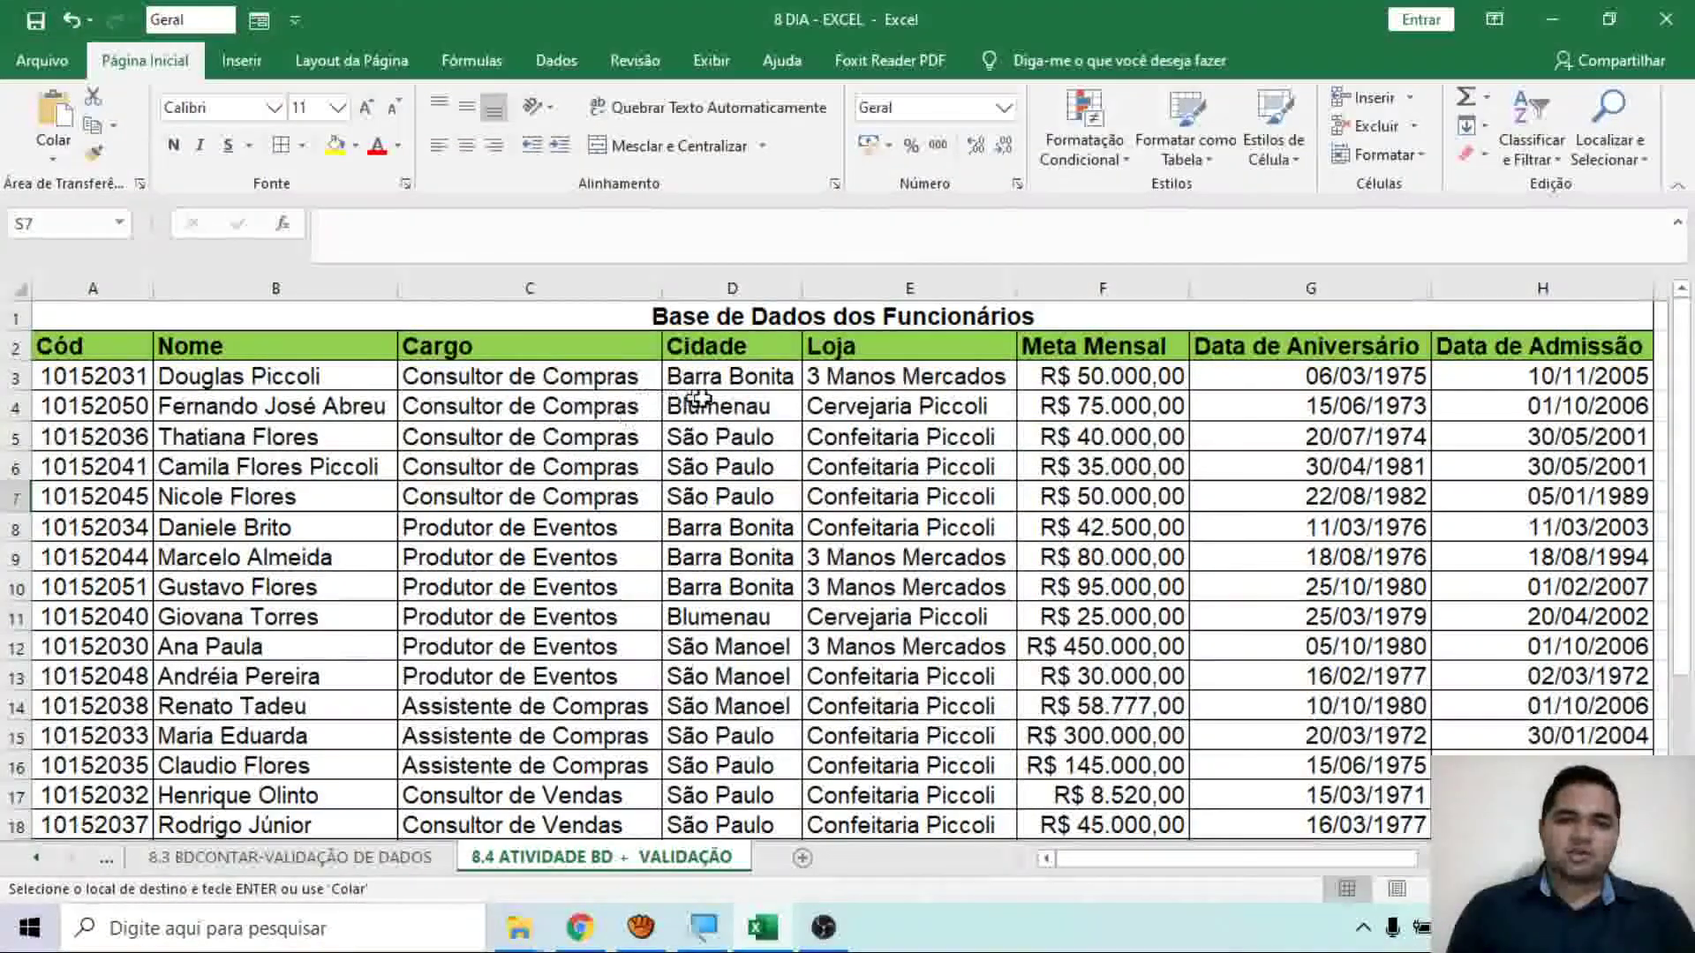
left_click_drag(746, 377, 750, 773)
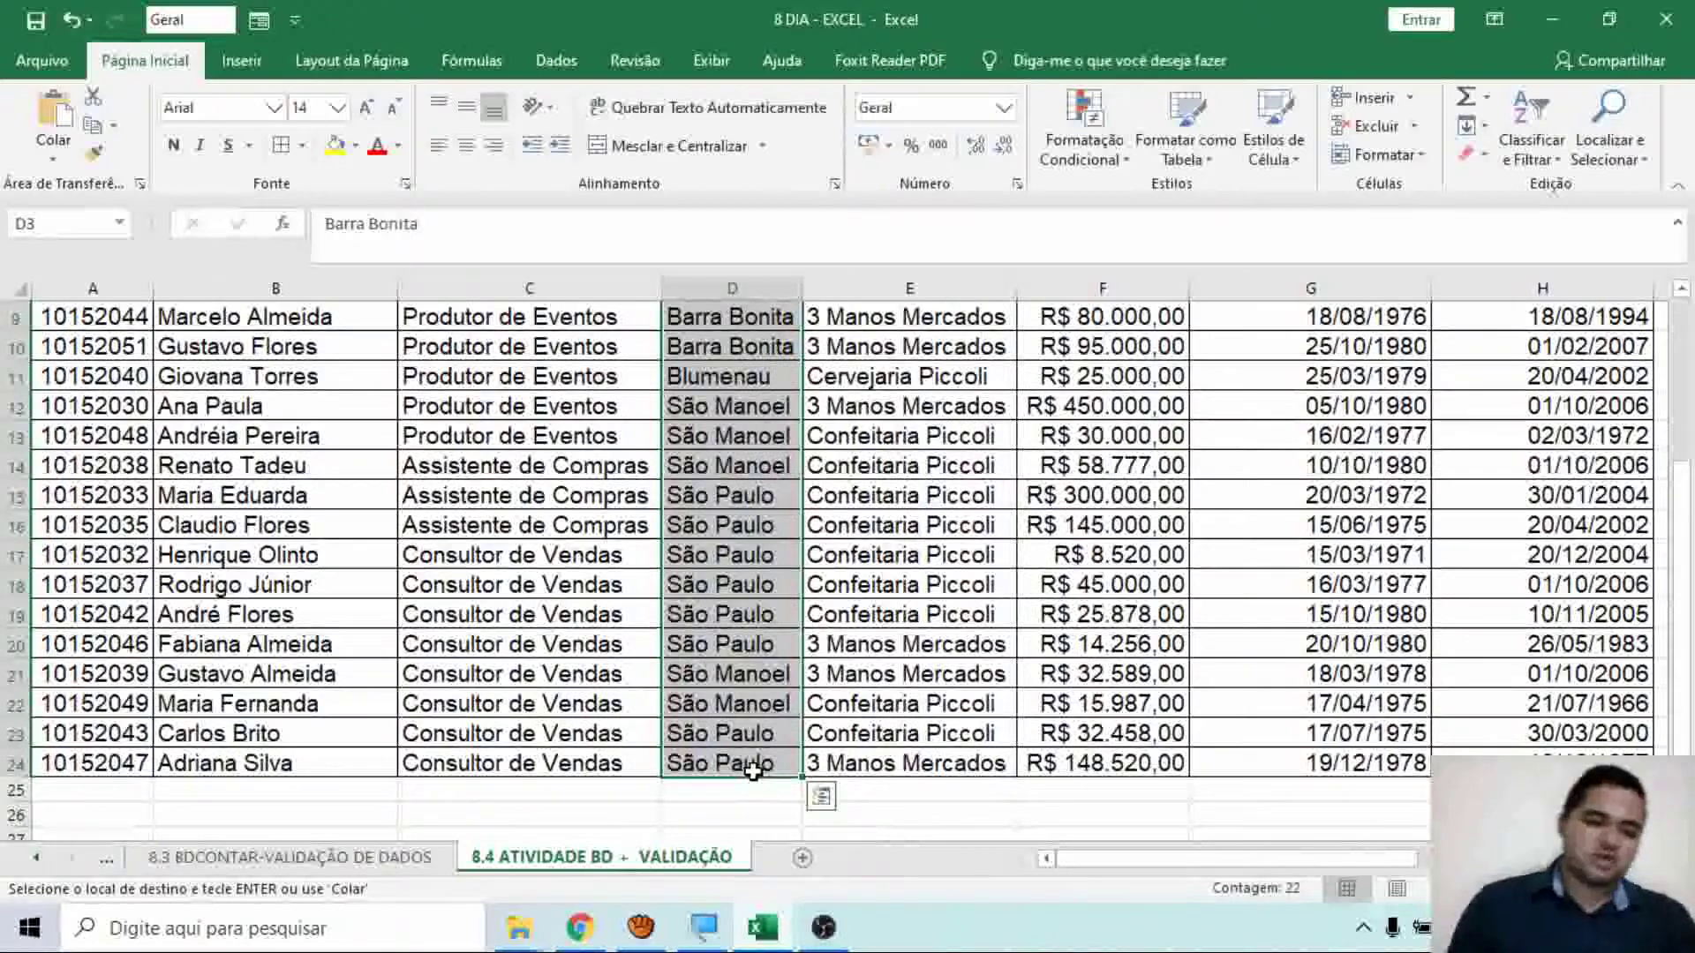
scroll(924, 474, "up", 2)
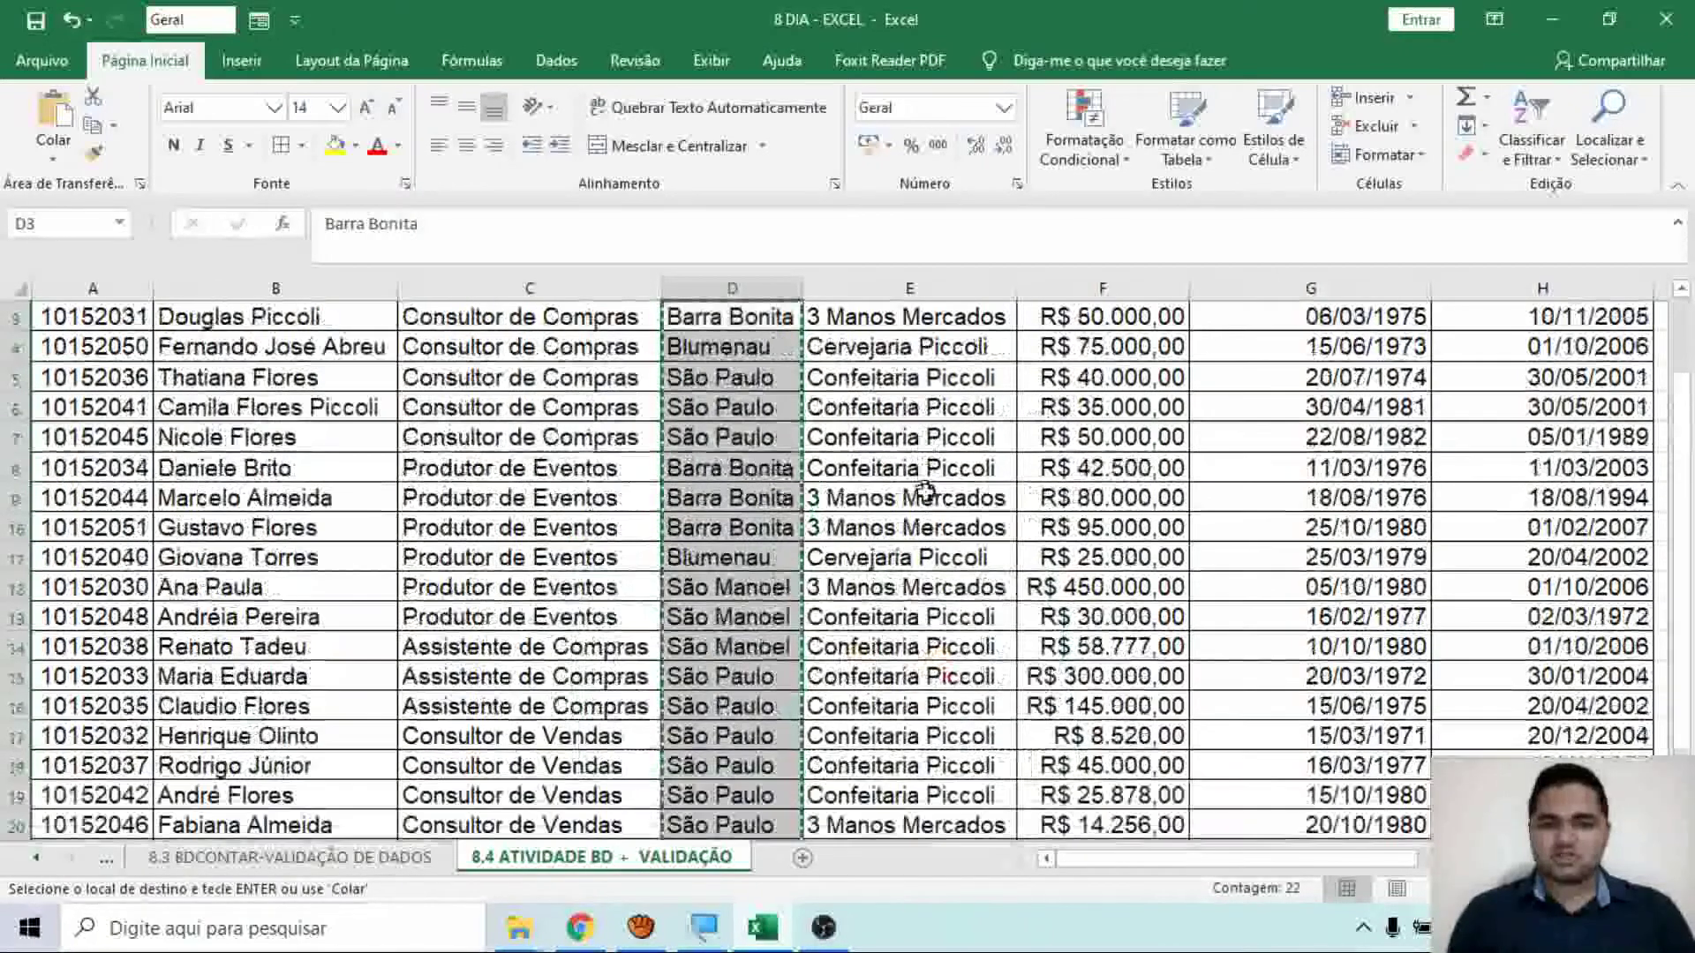
scroll(925, 474, "up", 1)
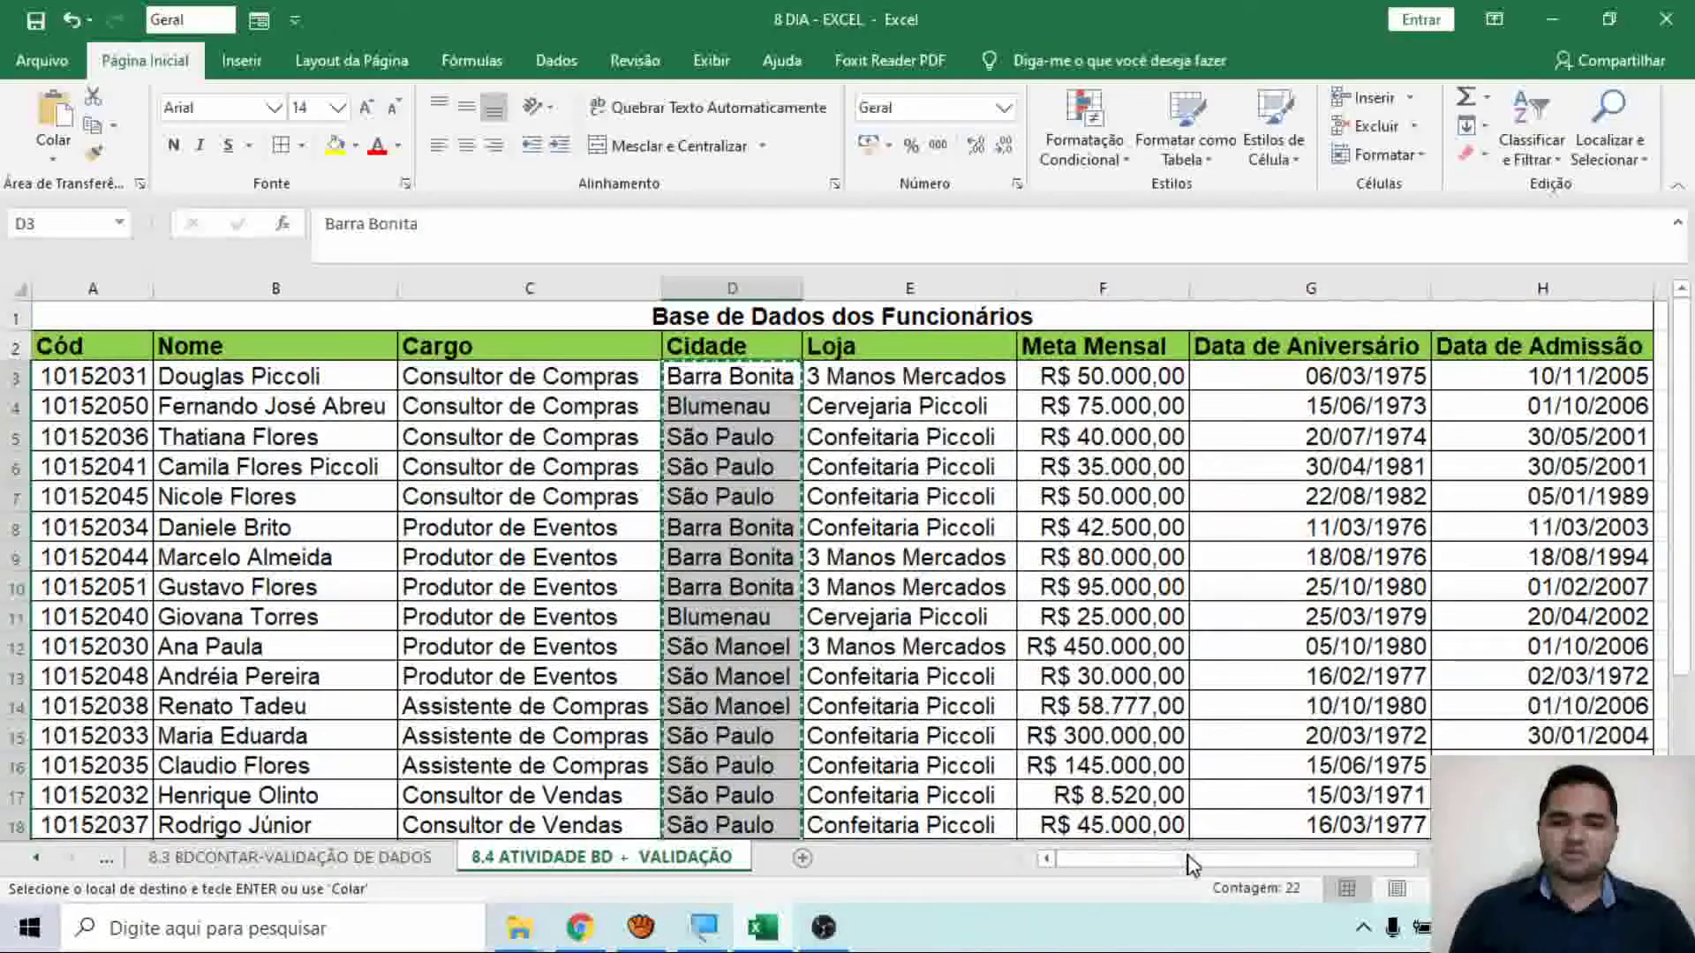
left_click_drag(1191, 866, 1413, 864)
left_click_drag(1589, 346, 1572, 766)
key("ctrl+v")
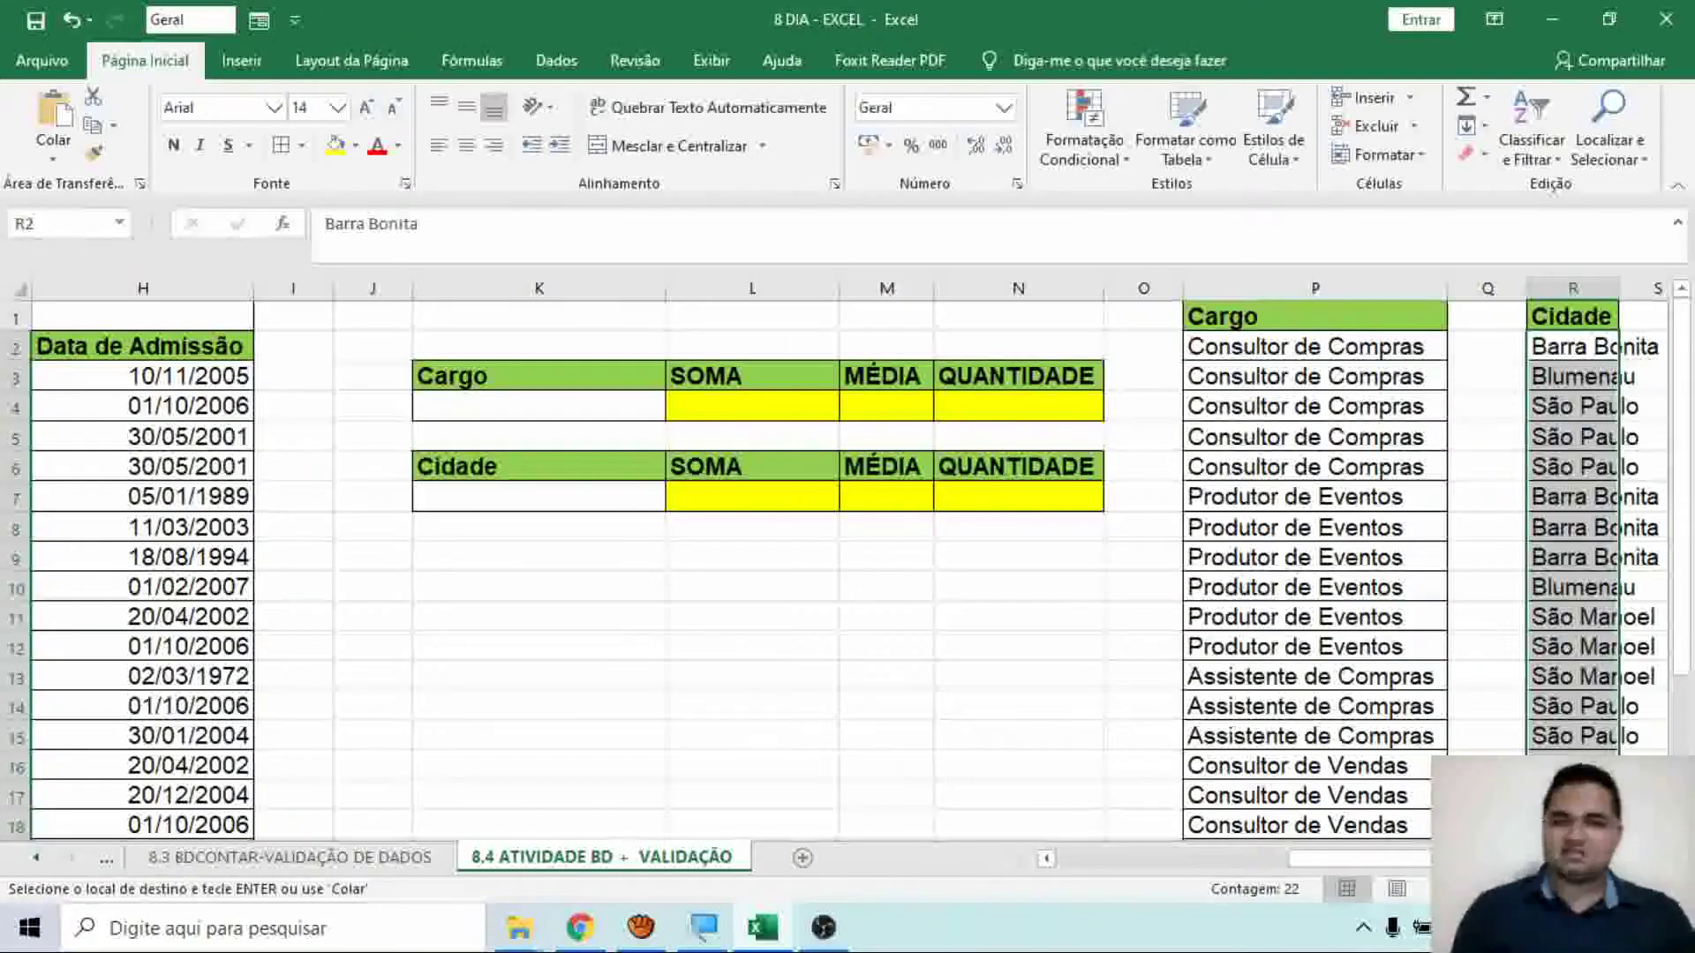
double_click(1620, 288)
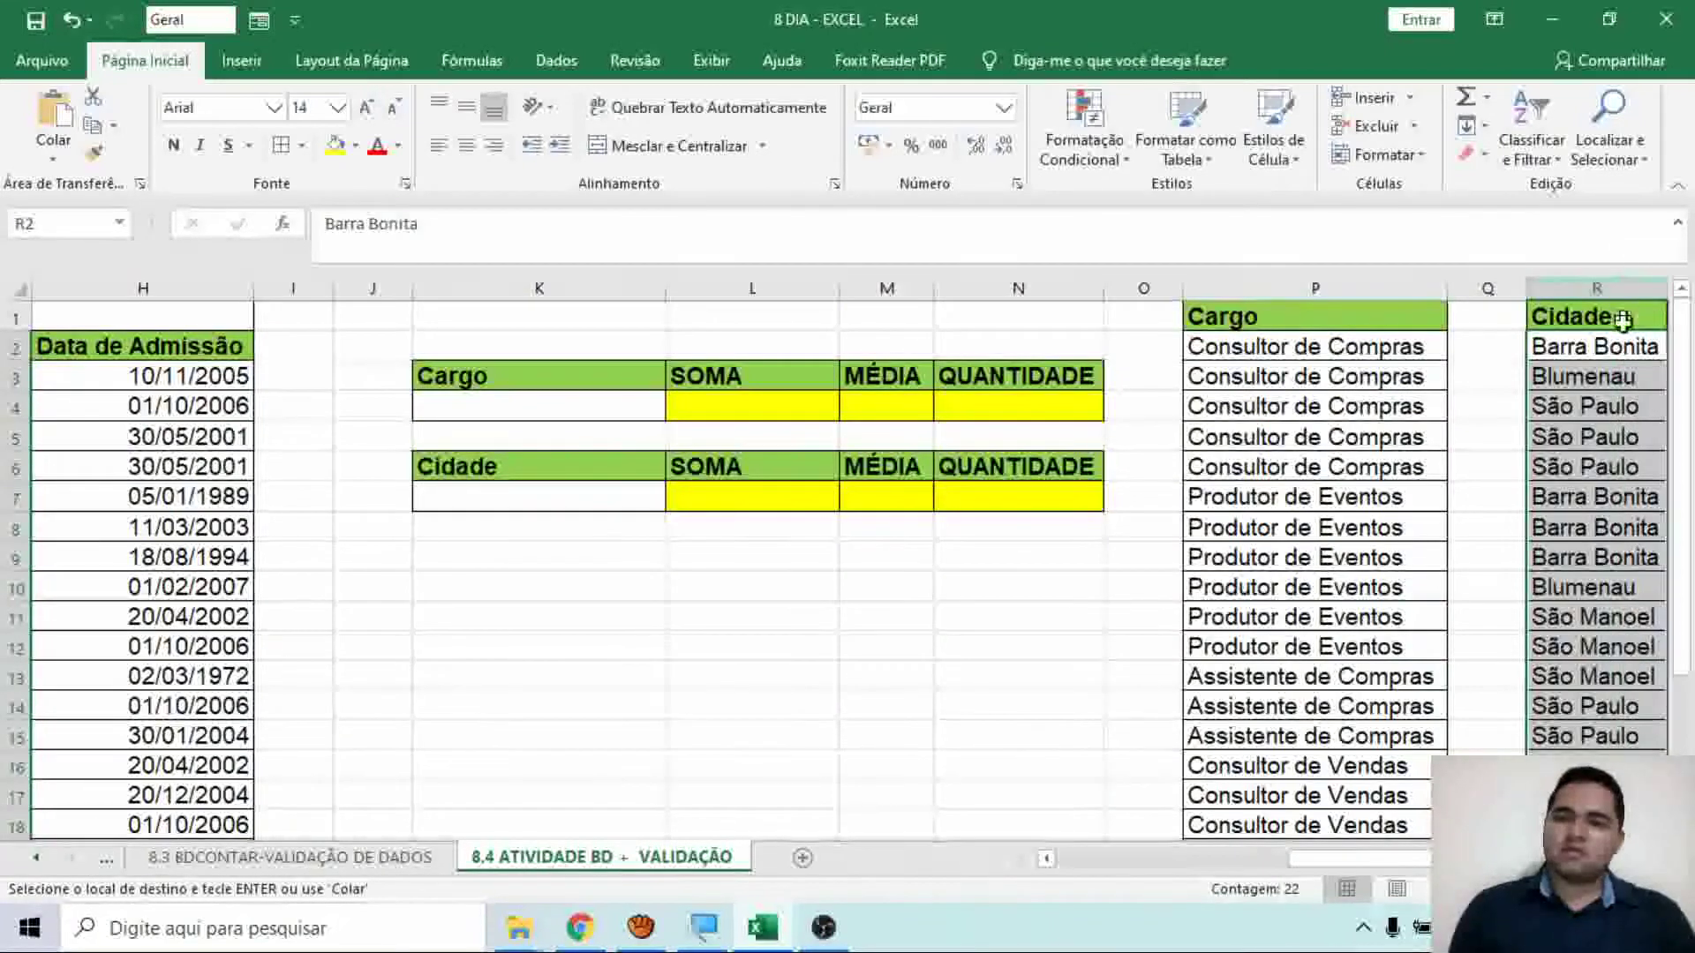
left_click_drag(1391, 858, 1413, 858)
left_click(1525, 609)
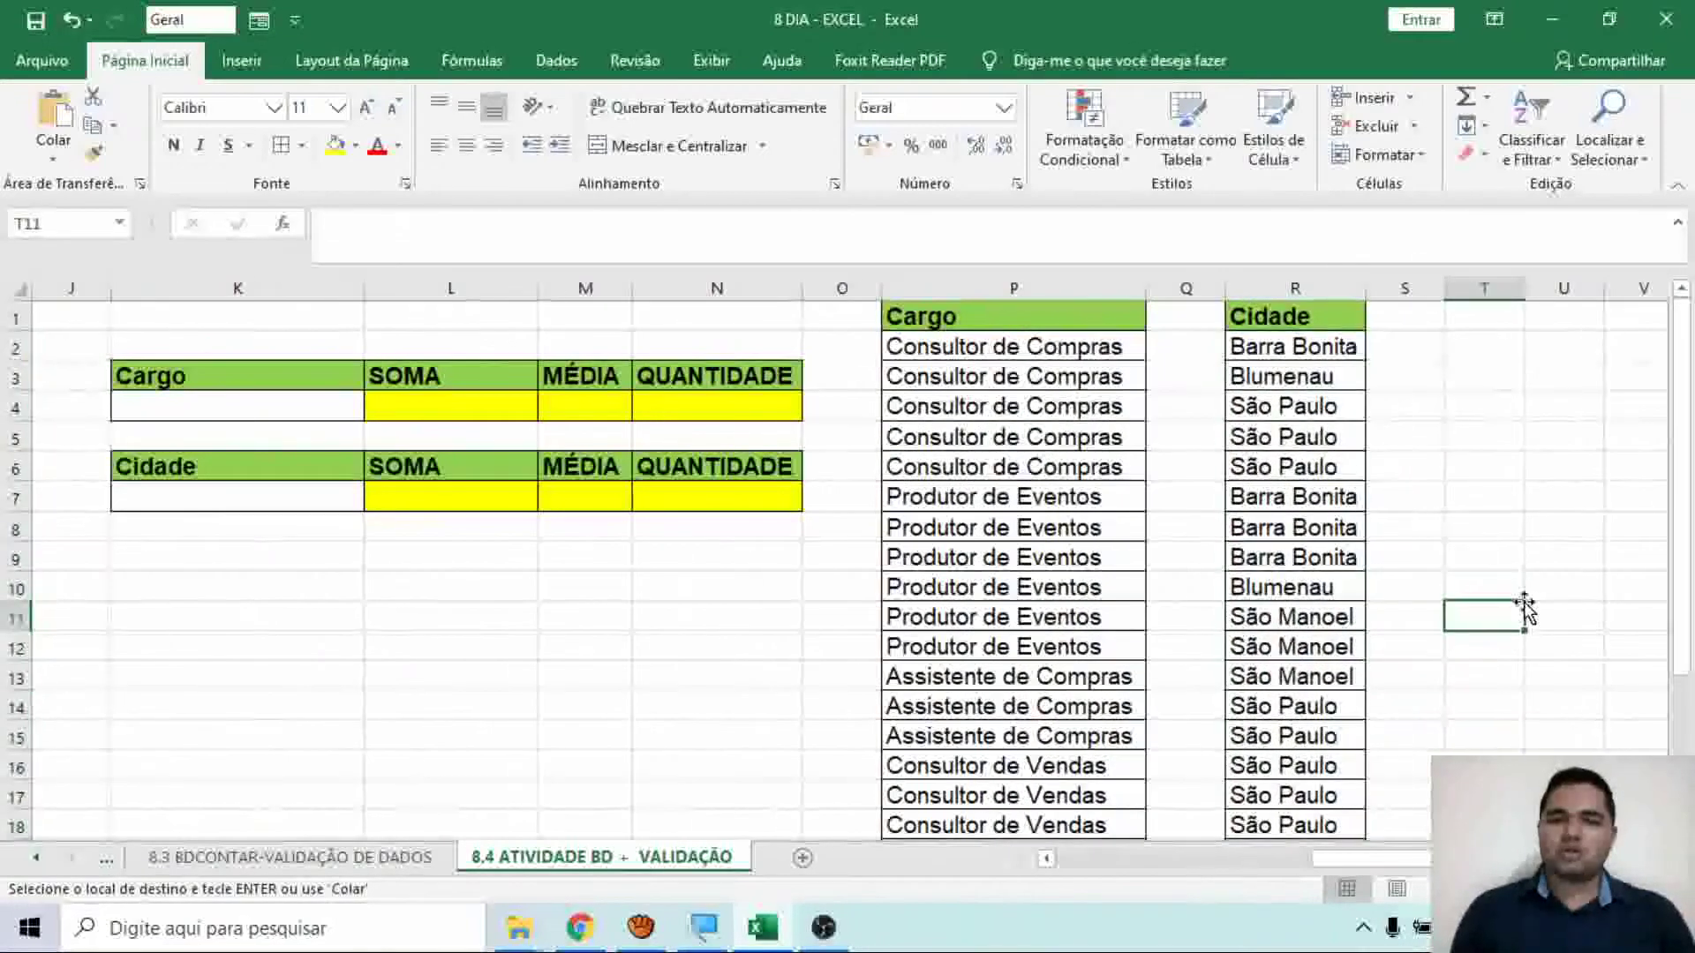
Review the employee database alongside the copied Cargo and Cidade lists in columns P and R.
left_click_drag(1324, 858, 1059, 860)
scroll(678, 528, "down", 2)
scroll(678, 528, "up", 2)
scroll(700, 534, "right", 6)
key("Escape")
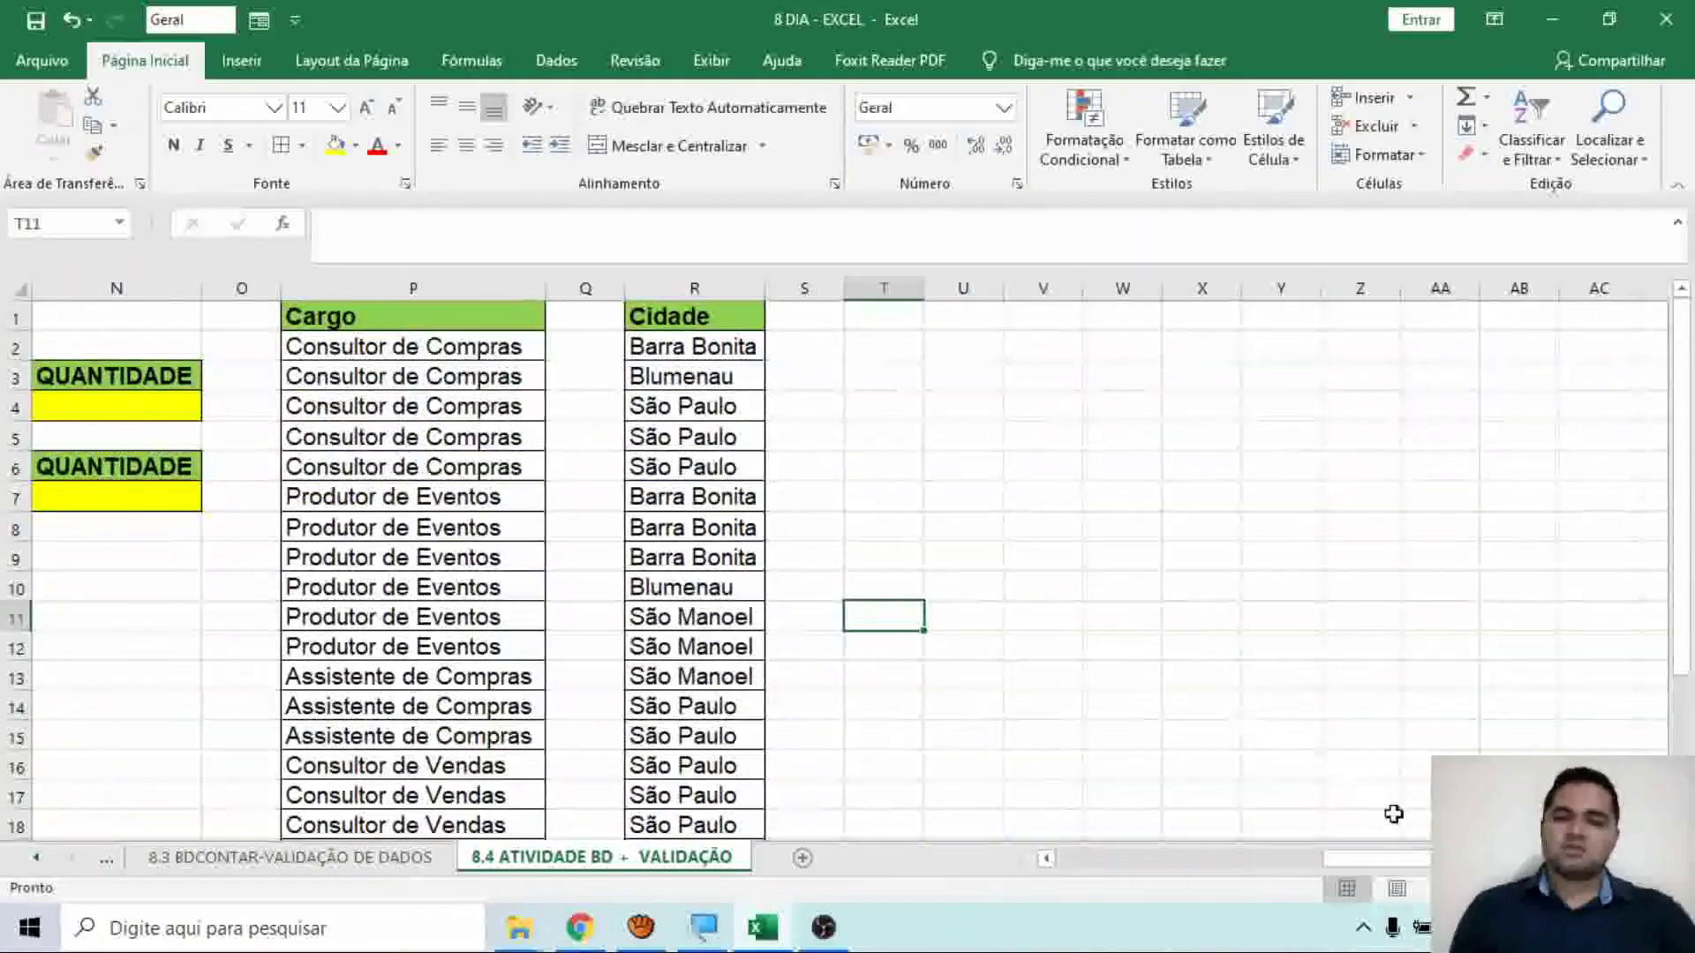
left_click_drag(1404, 860, 1059, 861)
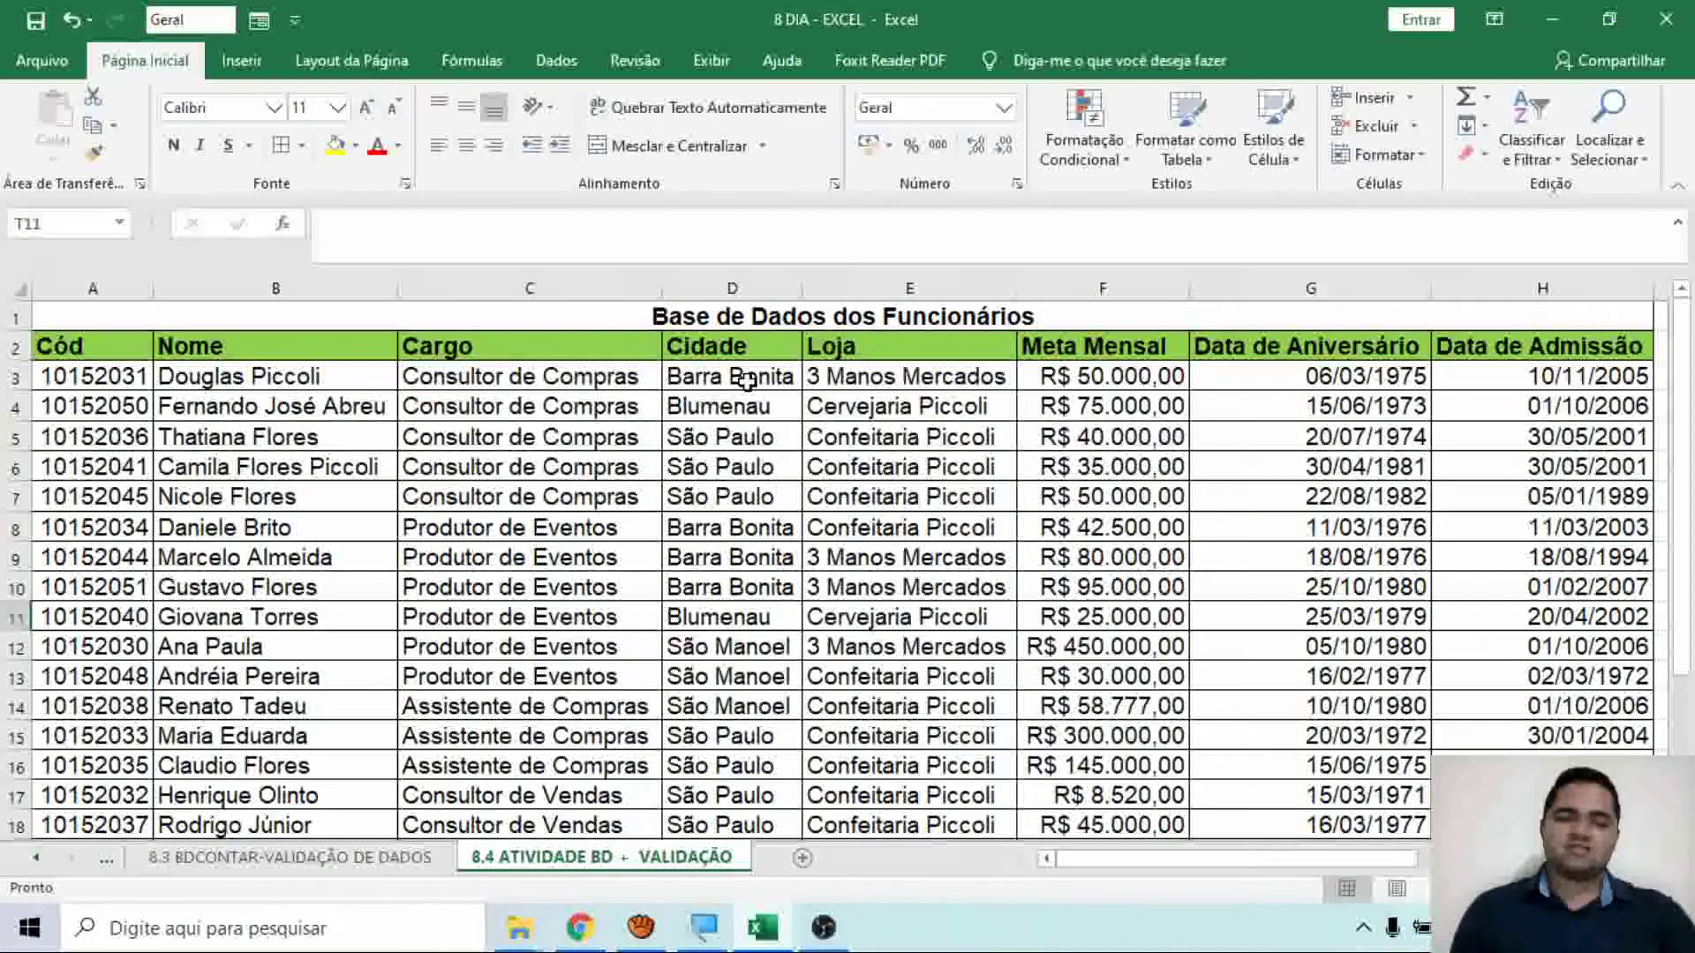
left_click(901, 539)
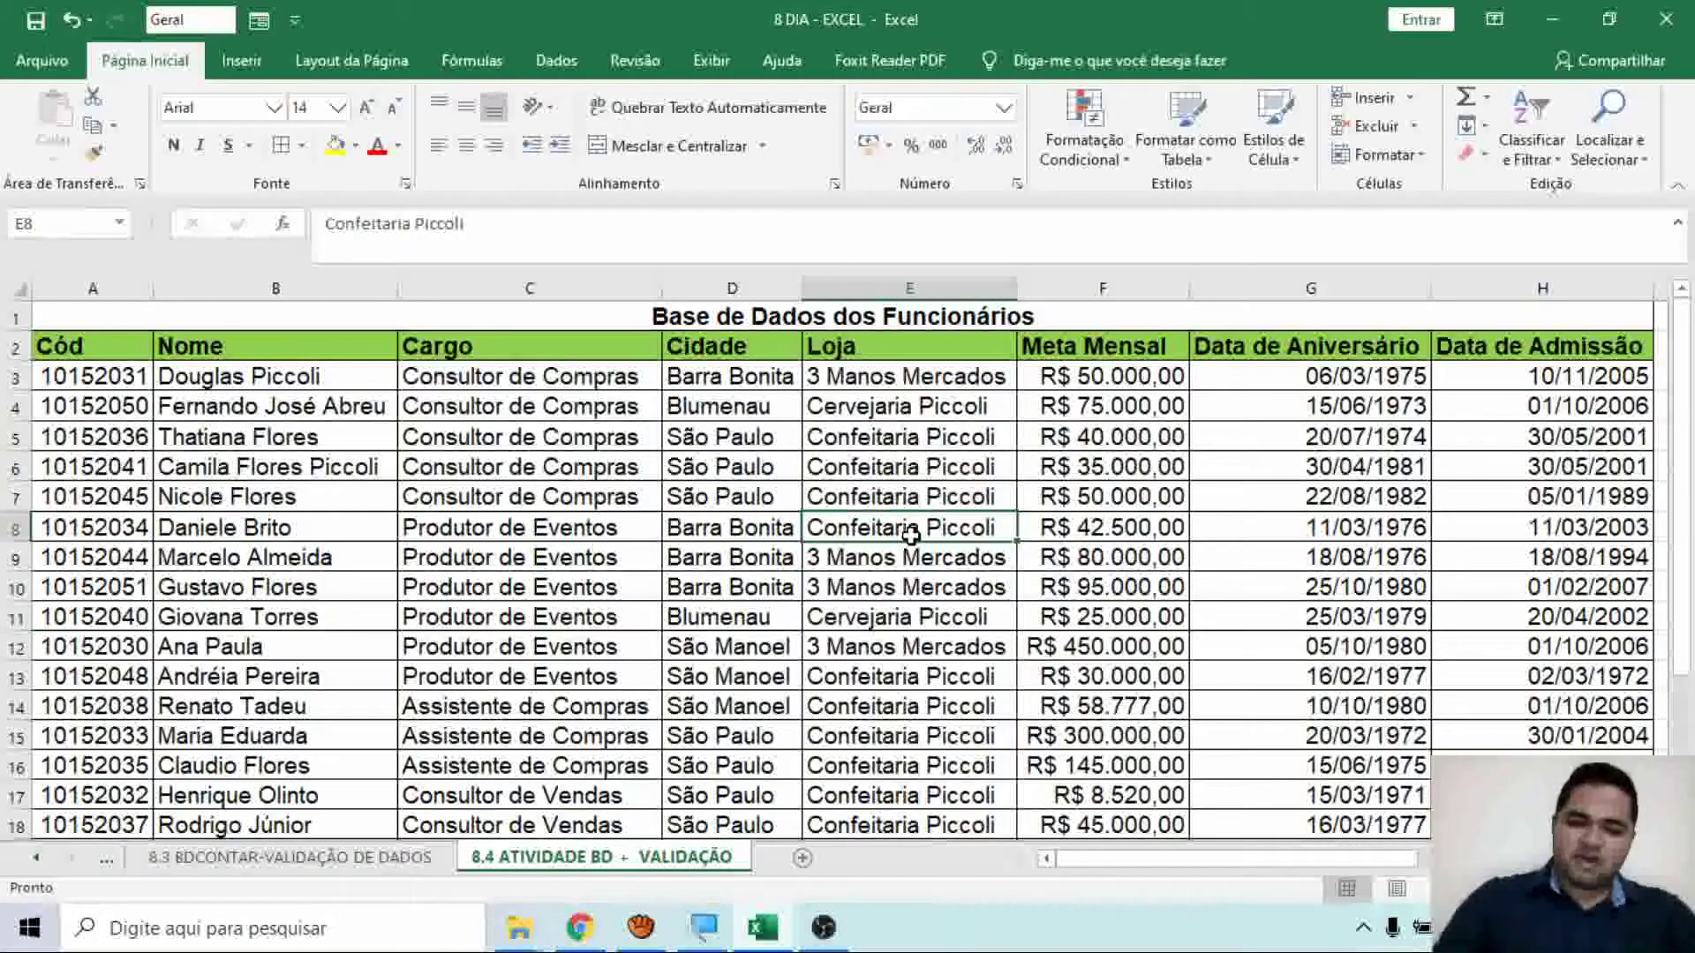
key("ctrl+Right")
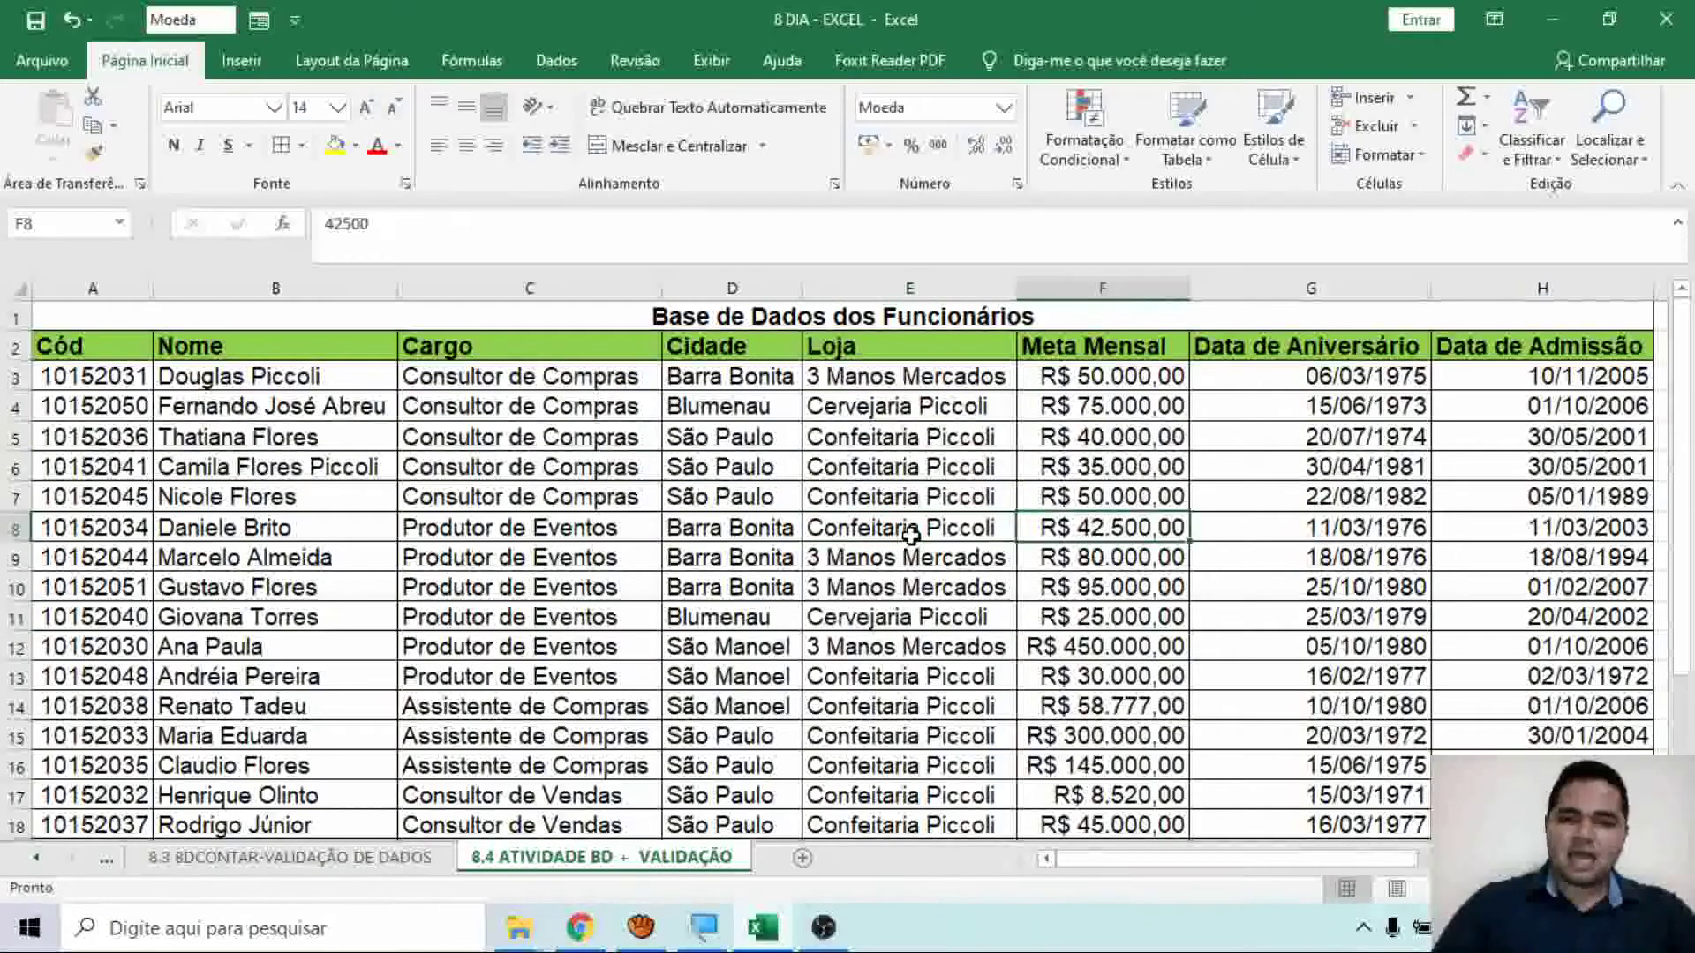
key("ctrl+Right")
key("ctrl+Right")
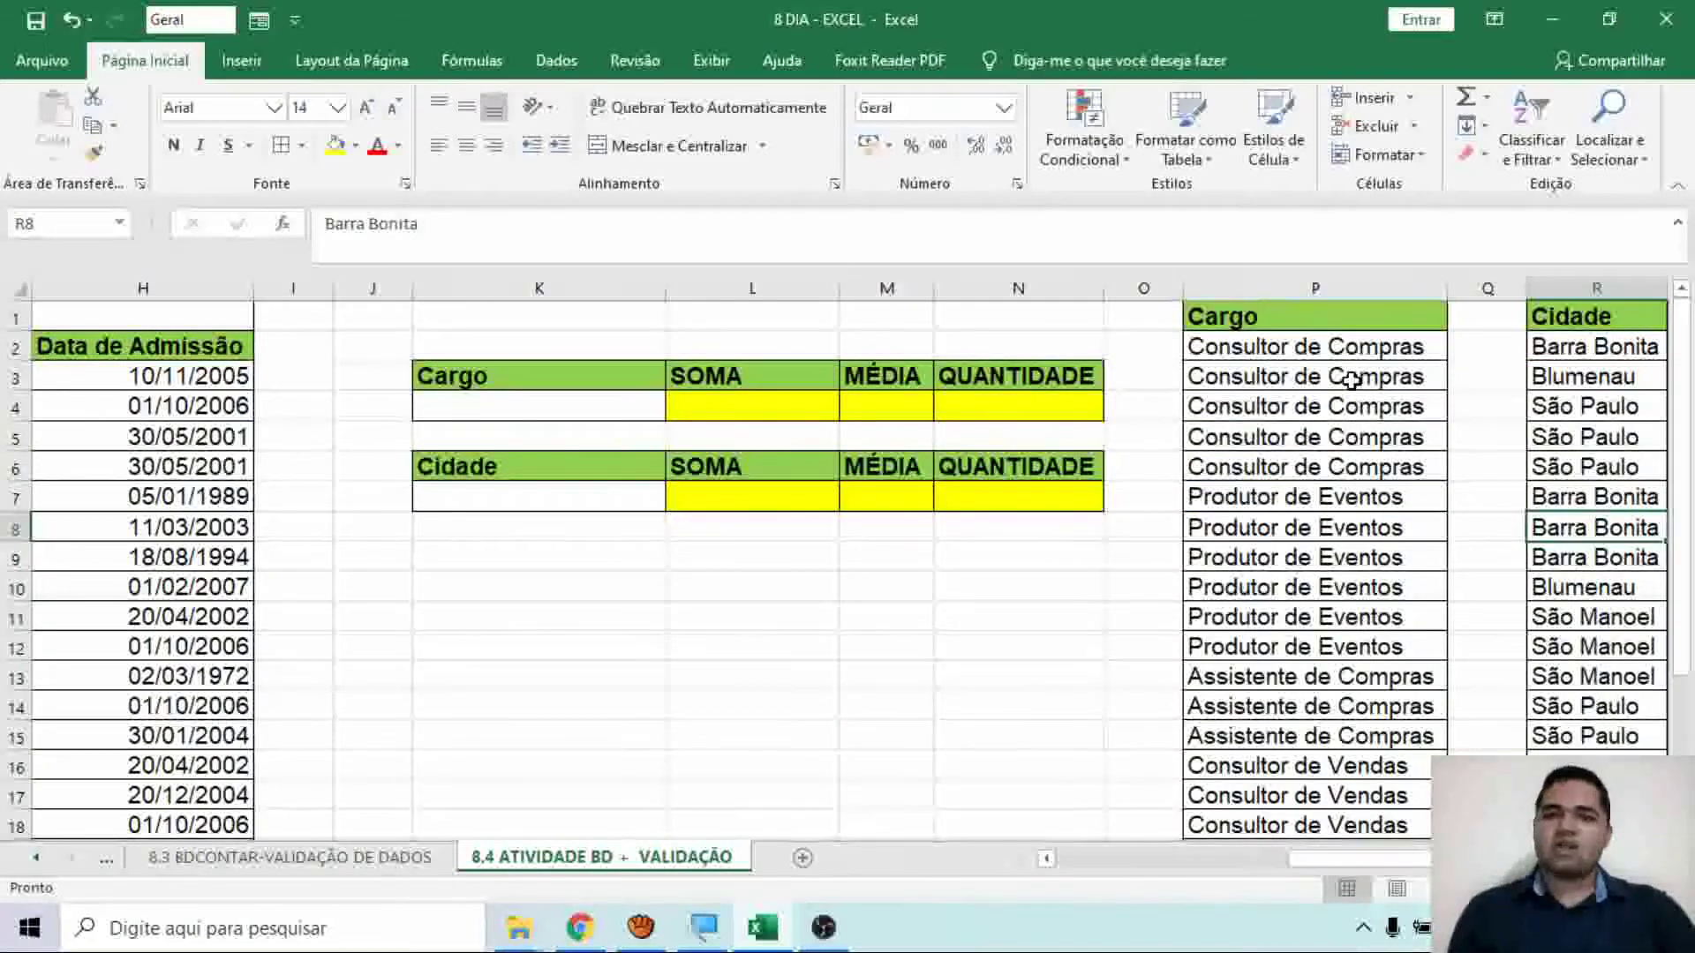
Remove the duplicate values from the job titles in P2:P23, with the Cargo column selected for comparison.
left_click_drag(1343, 349, 1400, 795)
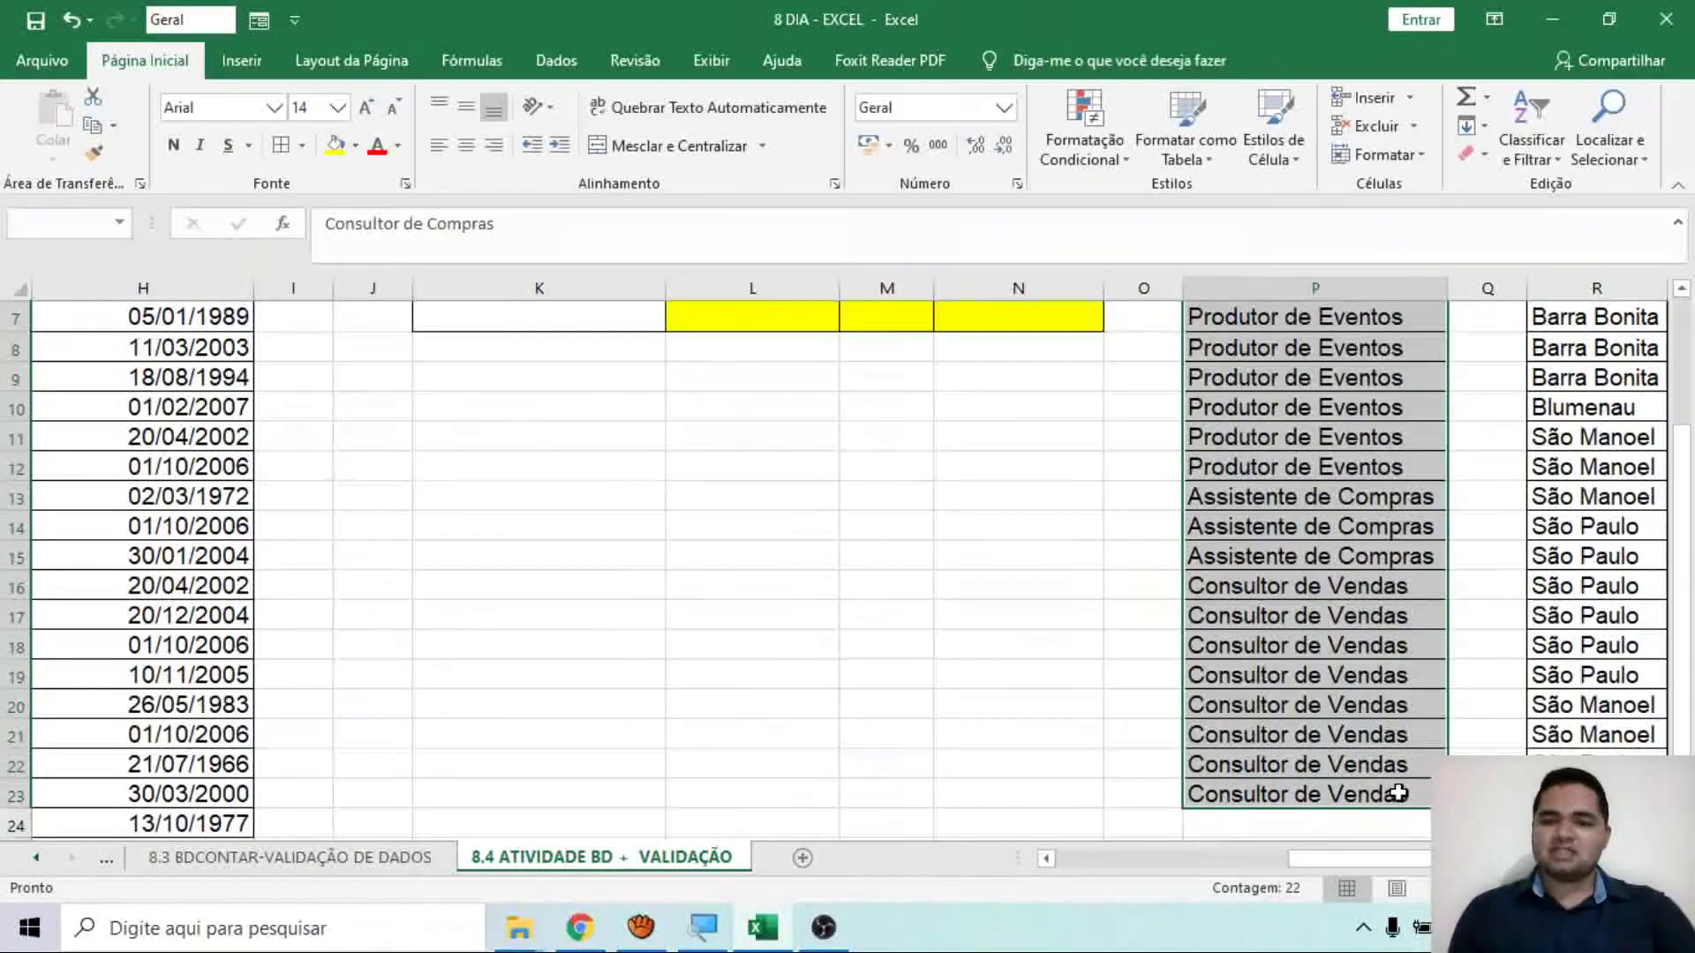
scroll(1388, 765, "up", 2)
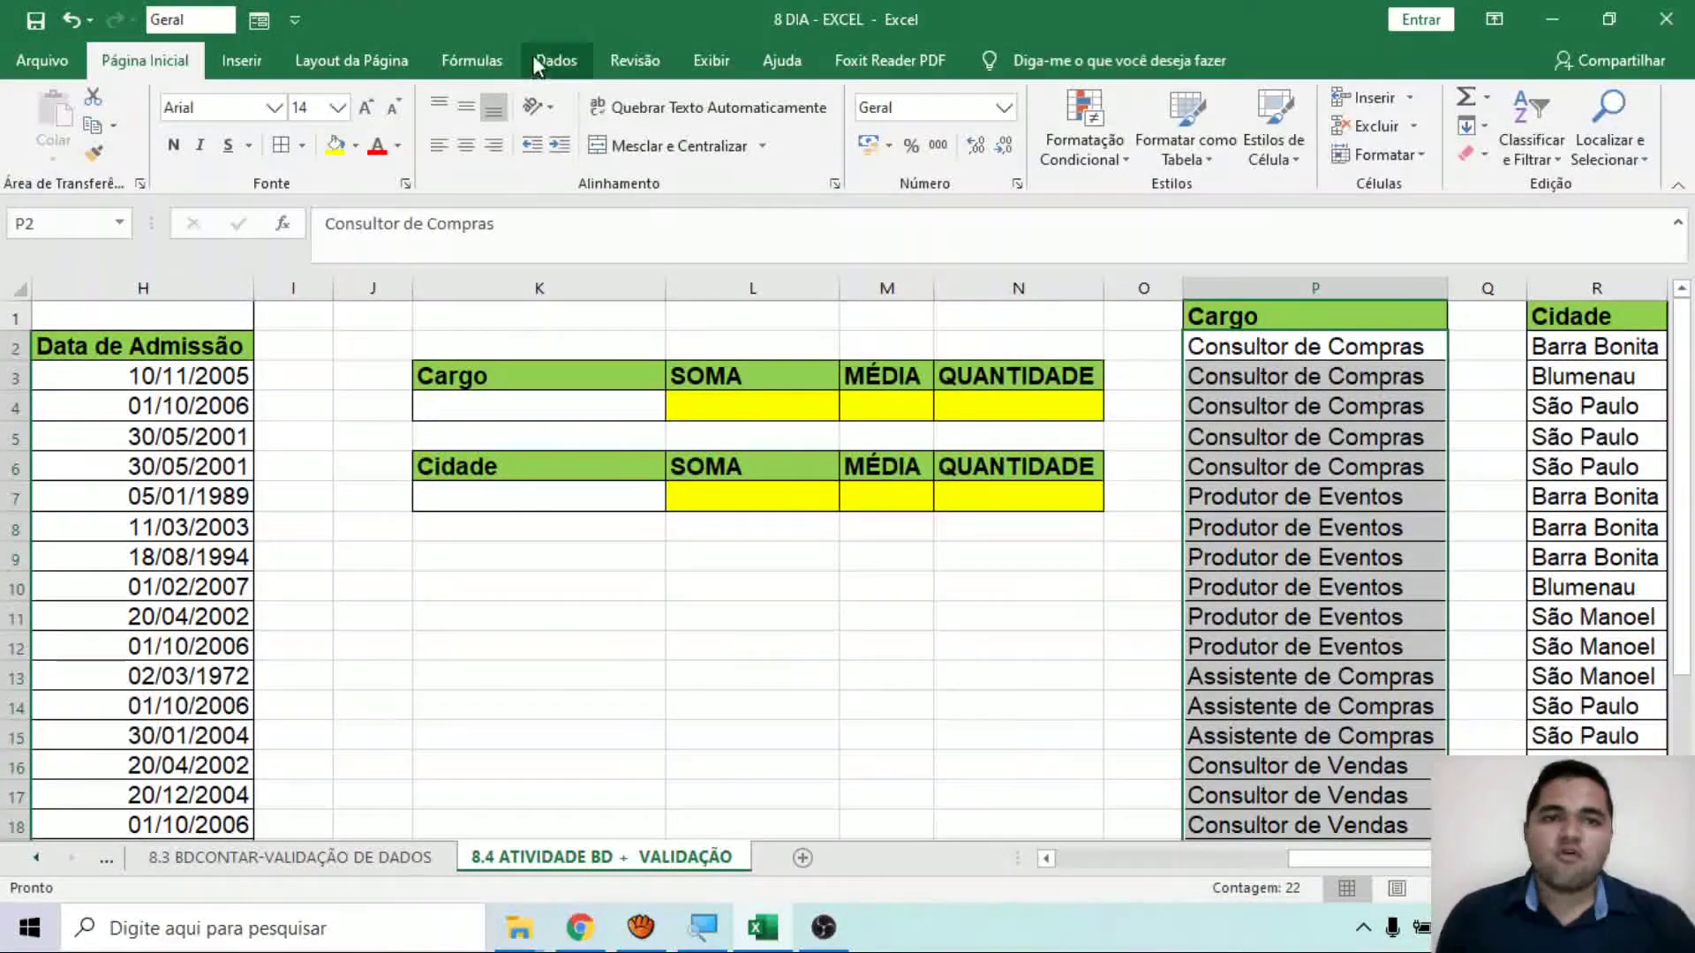
left_click(556, 60)
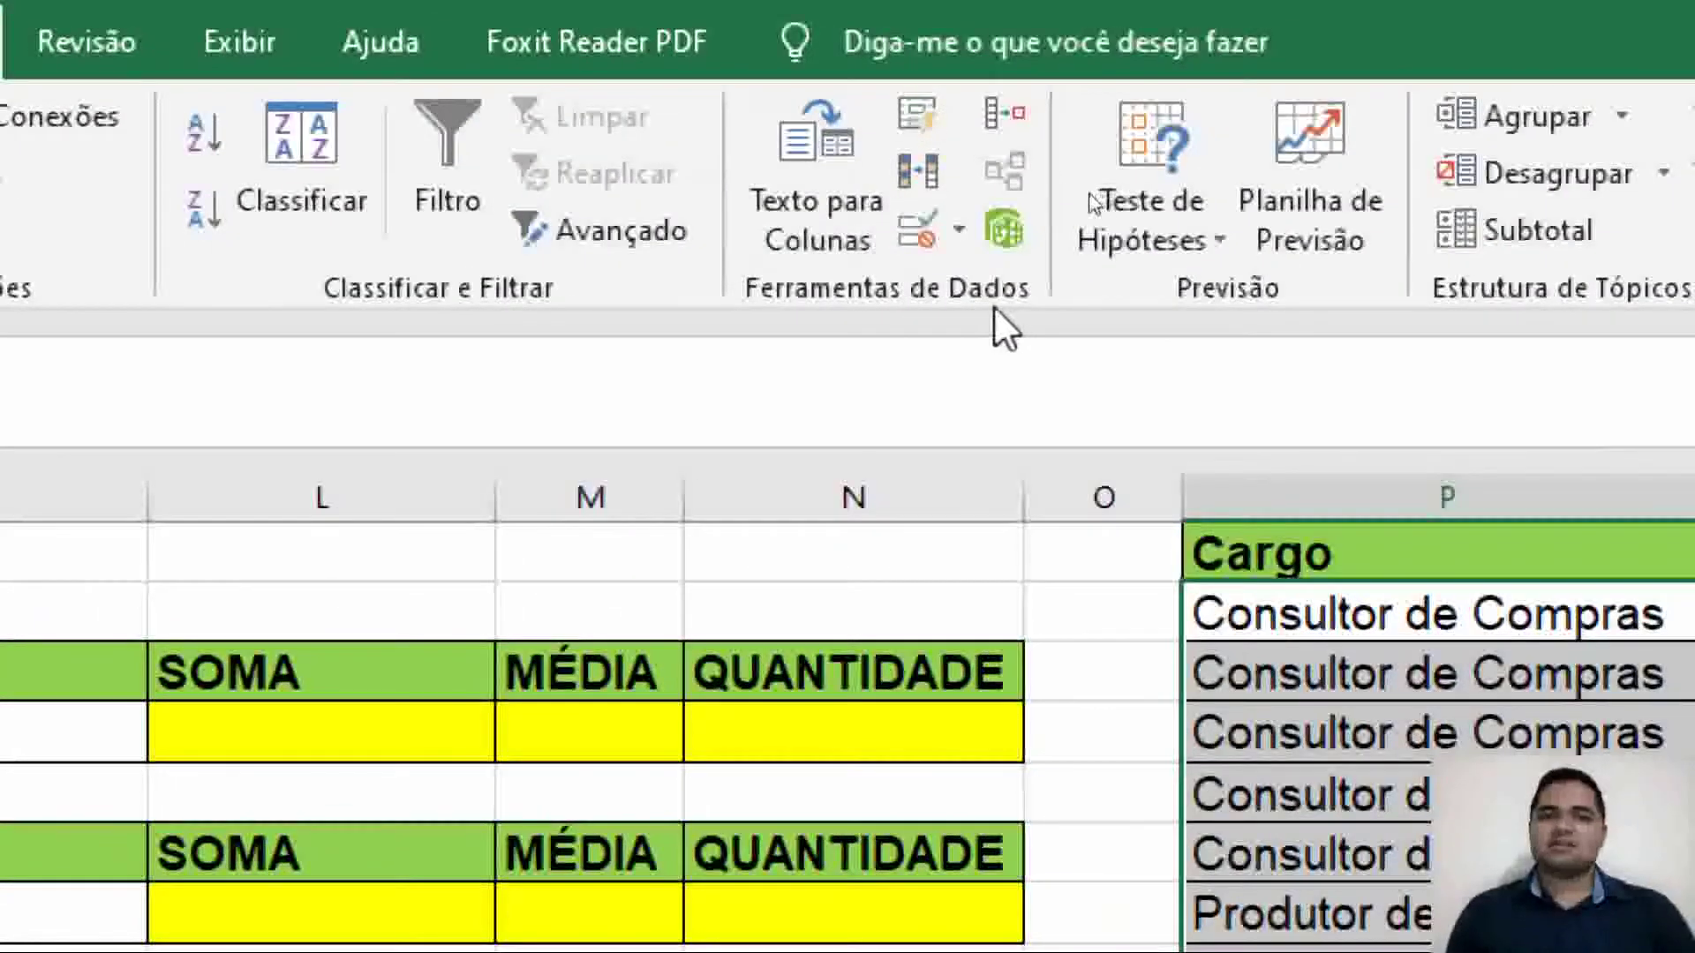
left_click(919, 164)
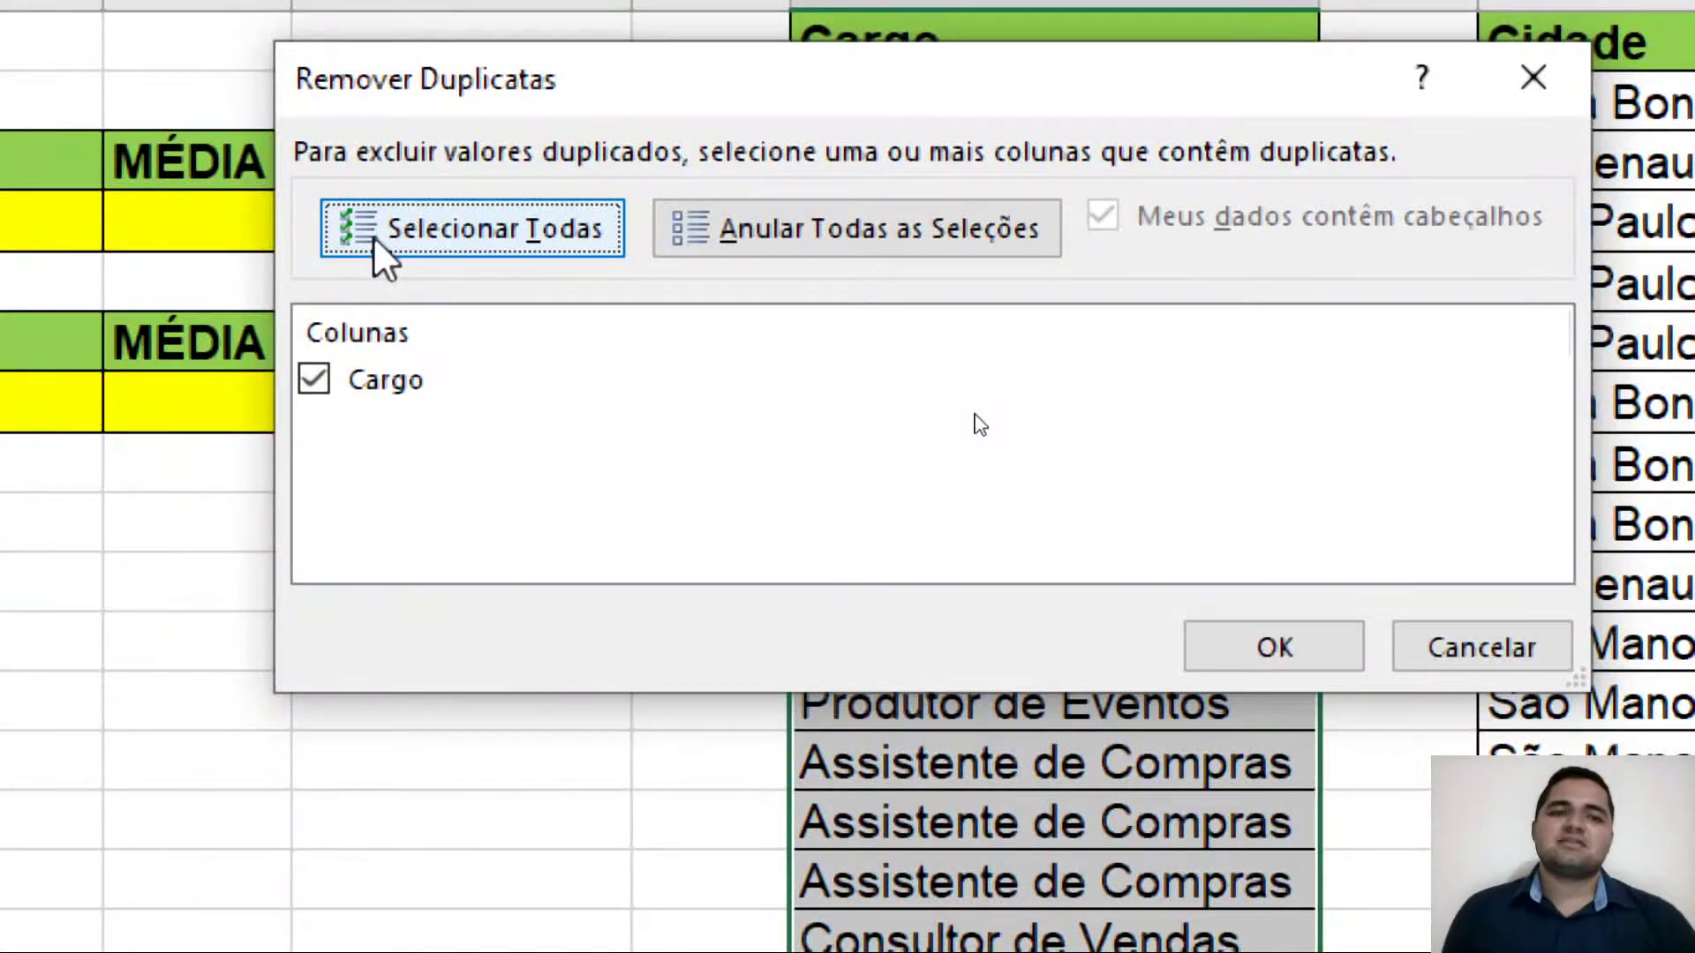
left_click(385, 225)
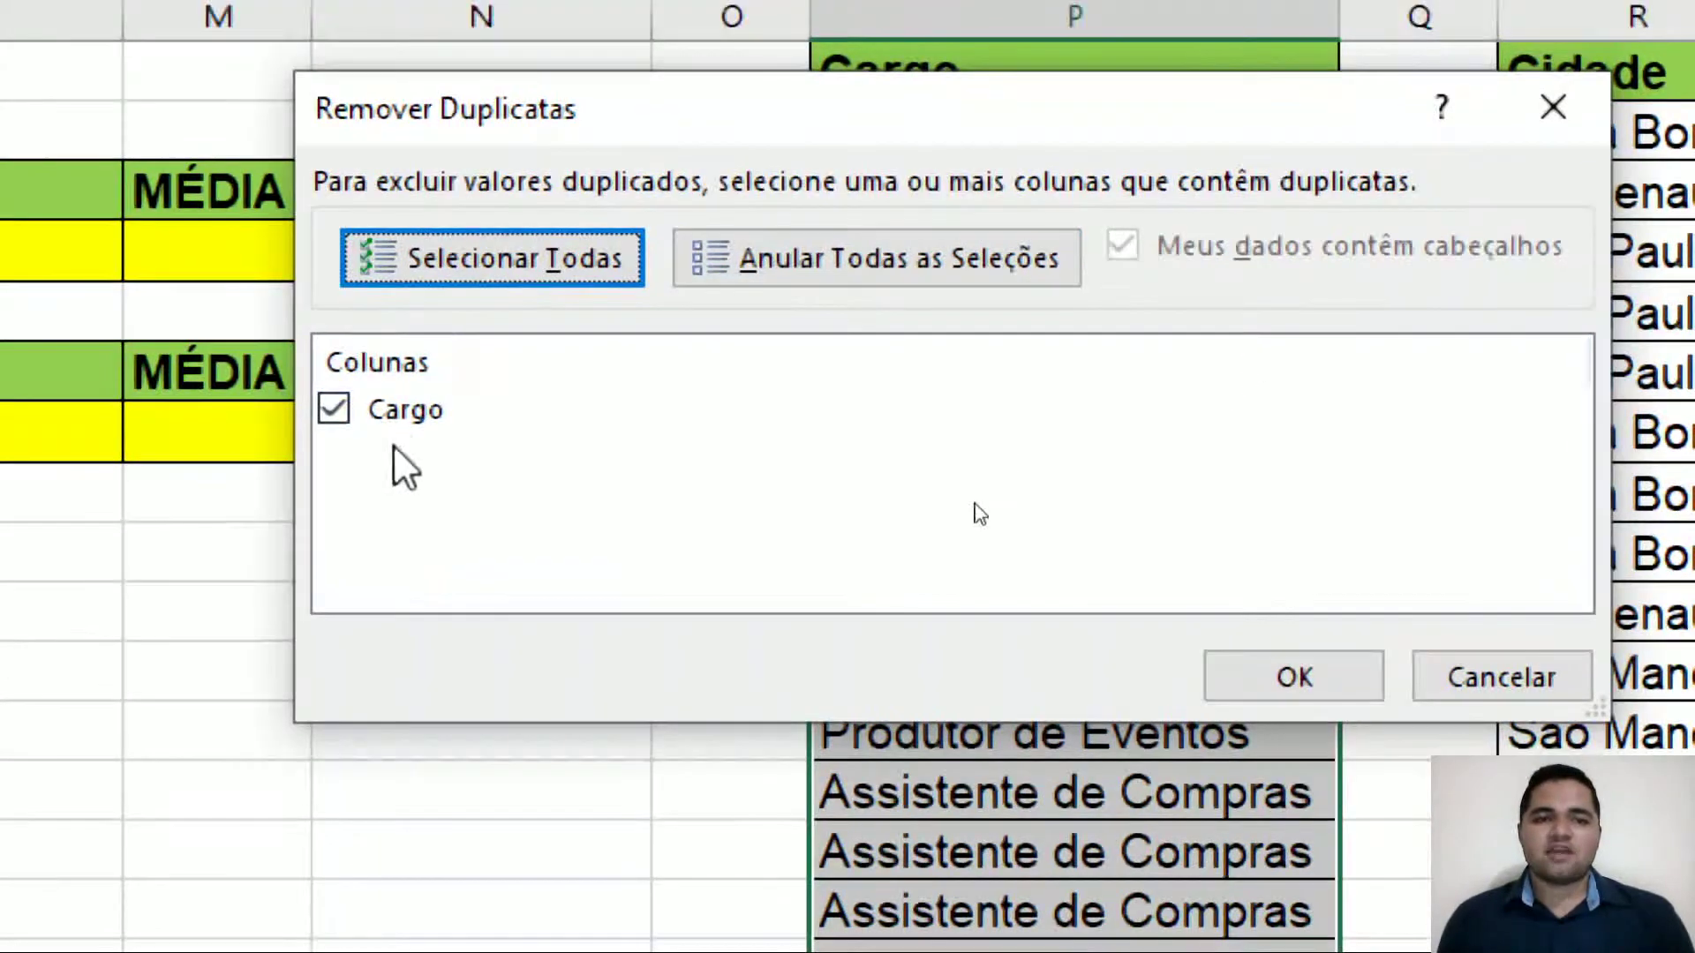
left_click(1321, 691)
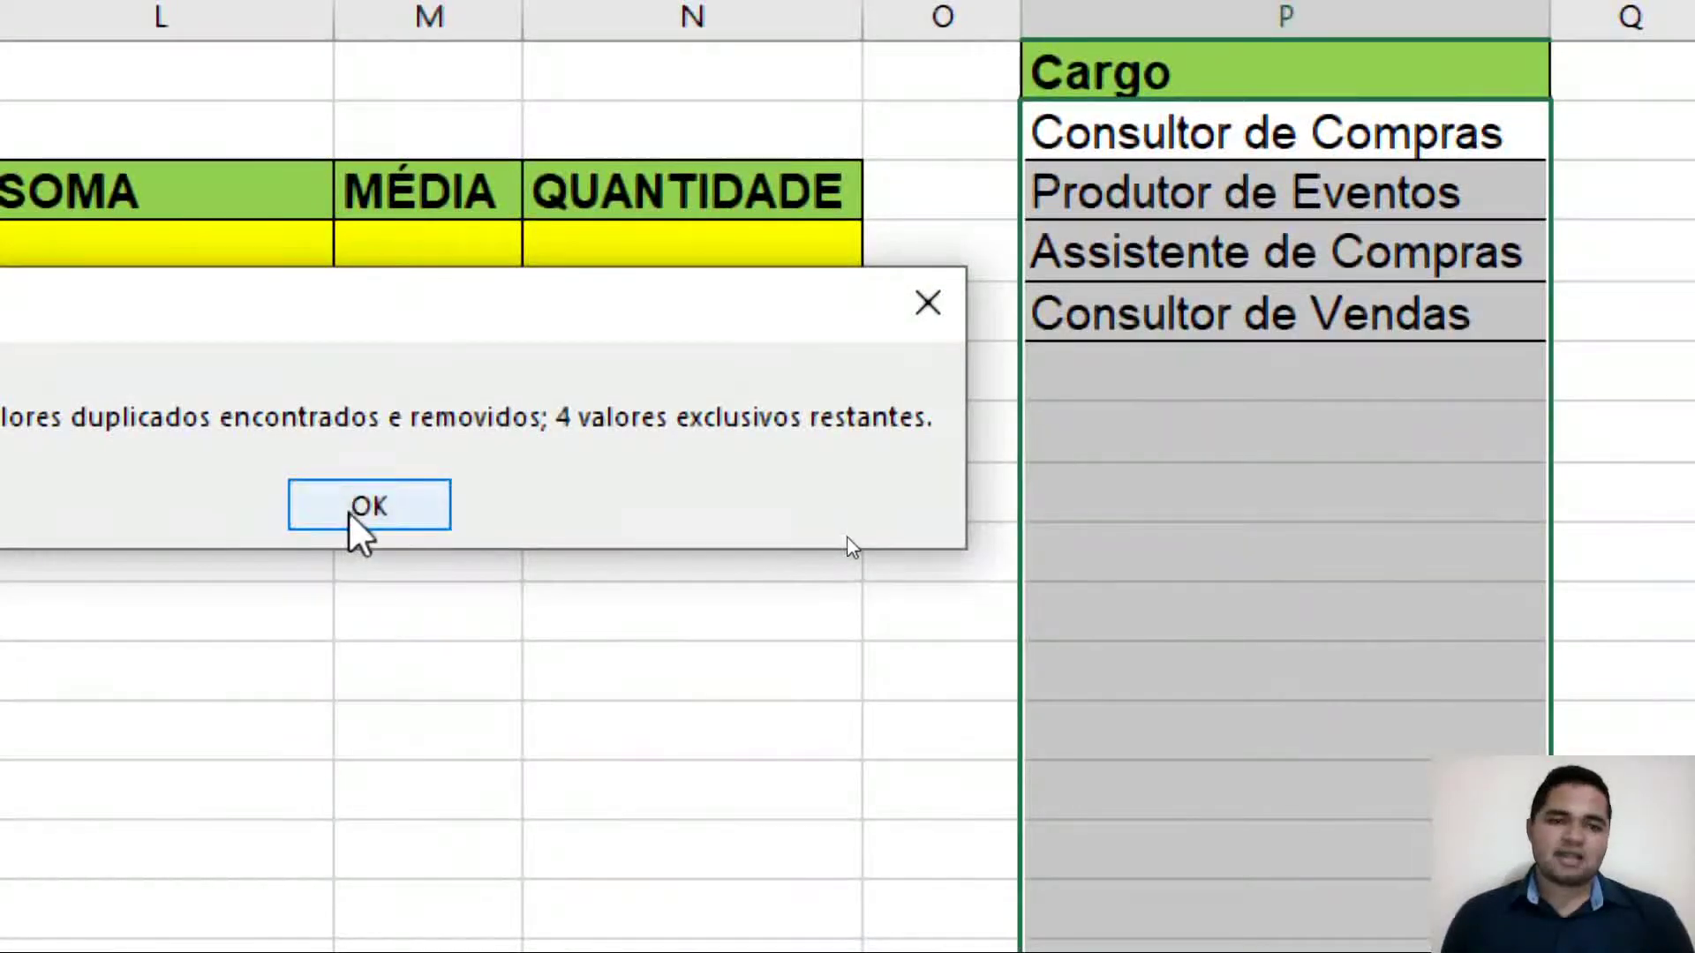
Remove the duplicate cities from the list in R2:R23, with the Cidade column selected for comparison.
left_click(369, 506)
left_click(1457, 484)
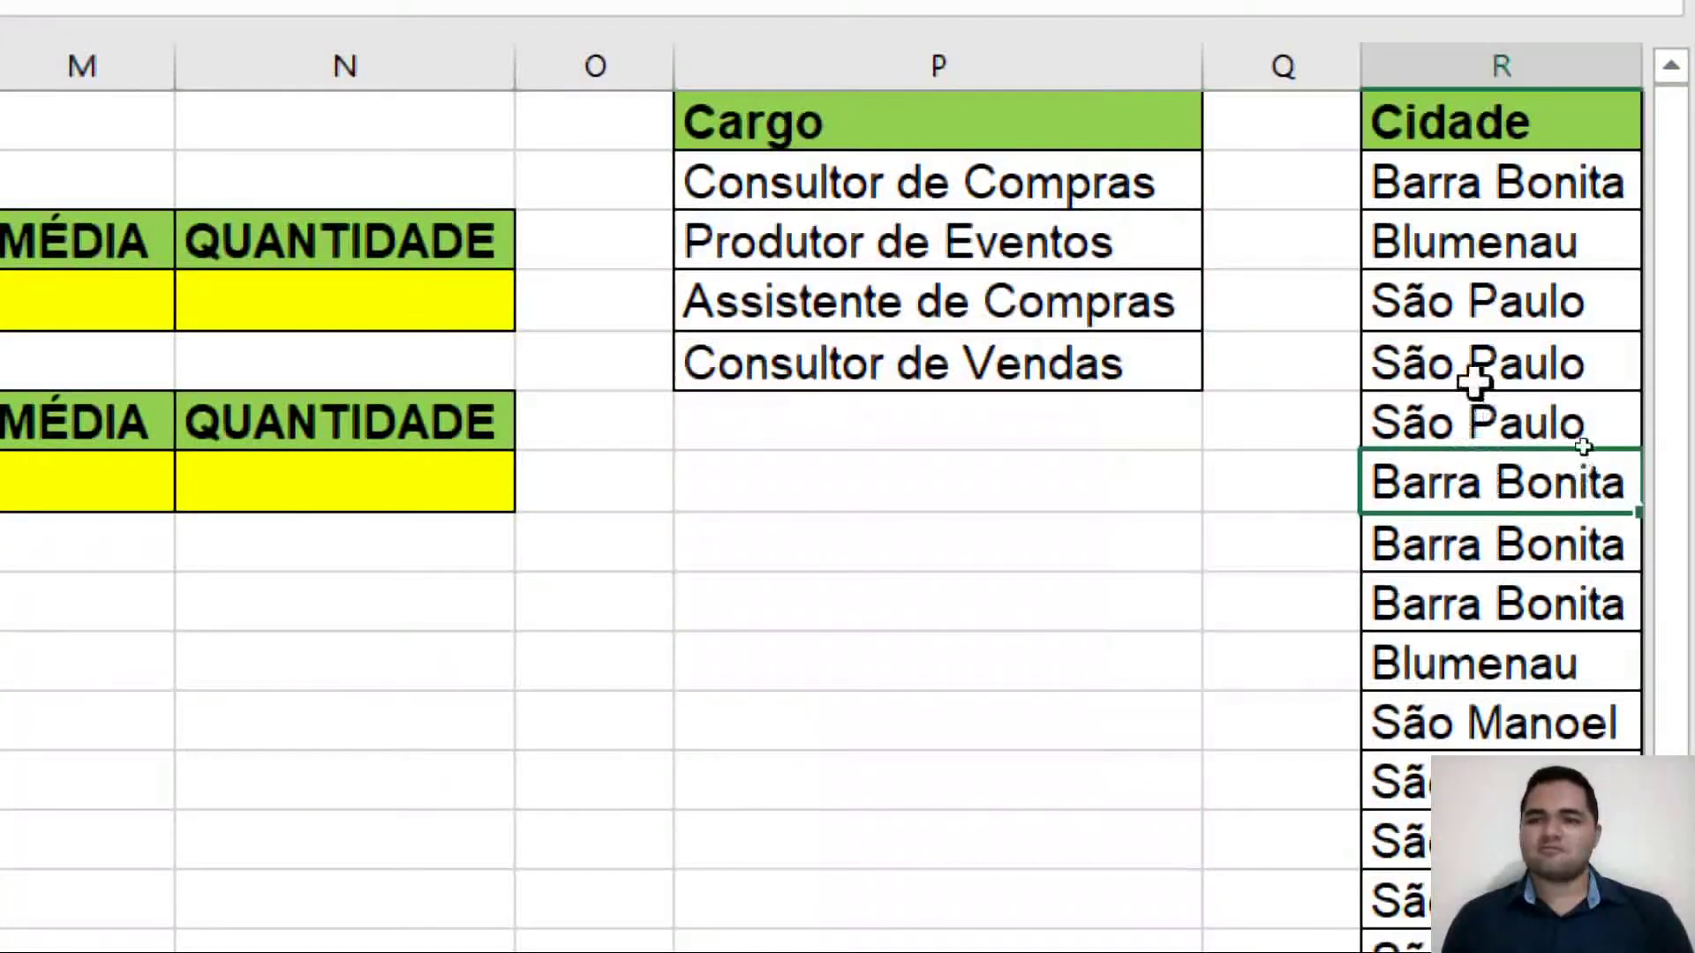
left_click_drag(1492, 185, 1458, 733)
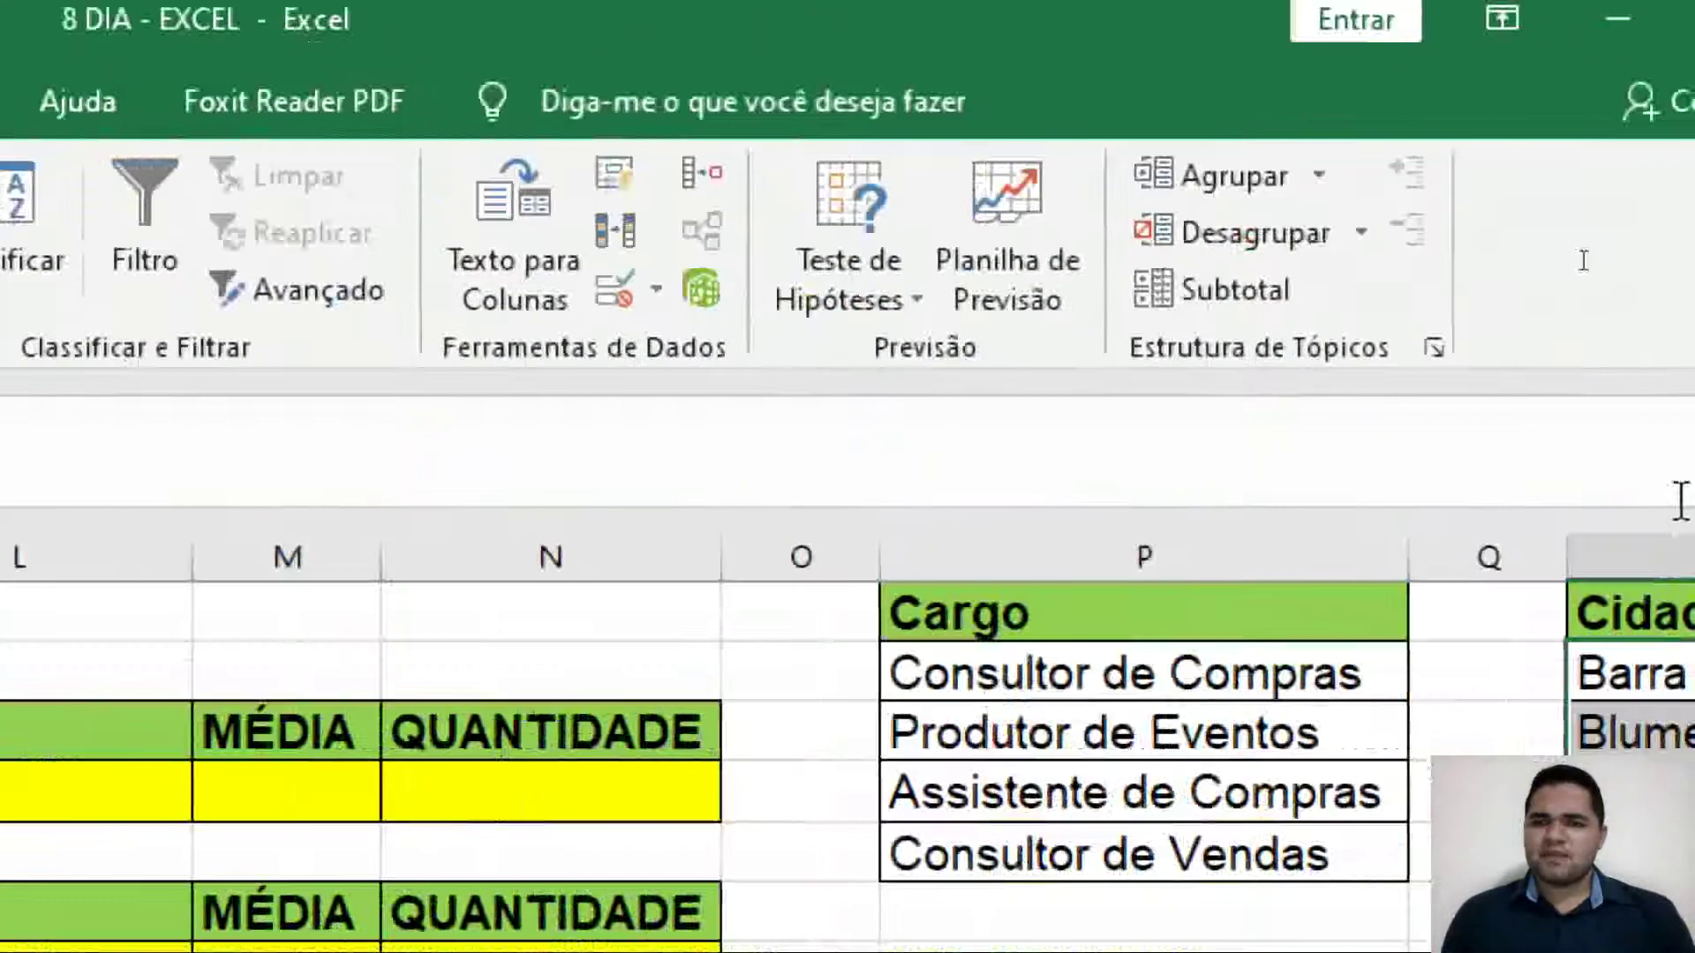
left_click(627, 236)
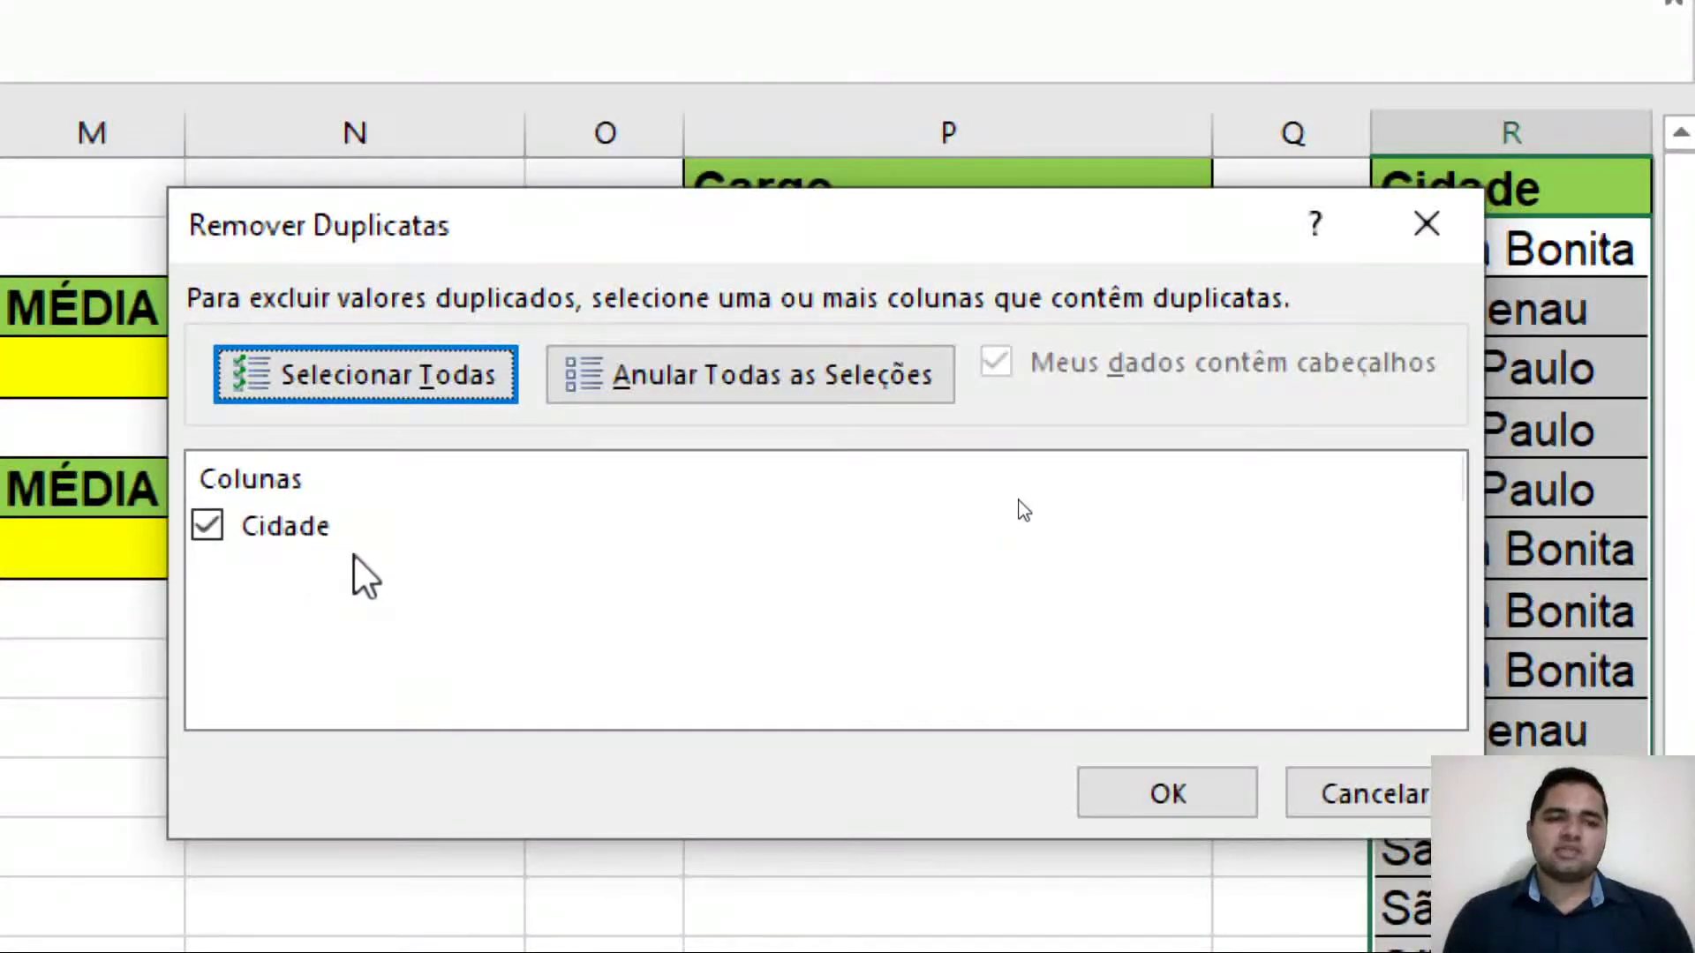
left_click(1172, 813)
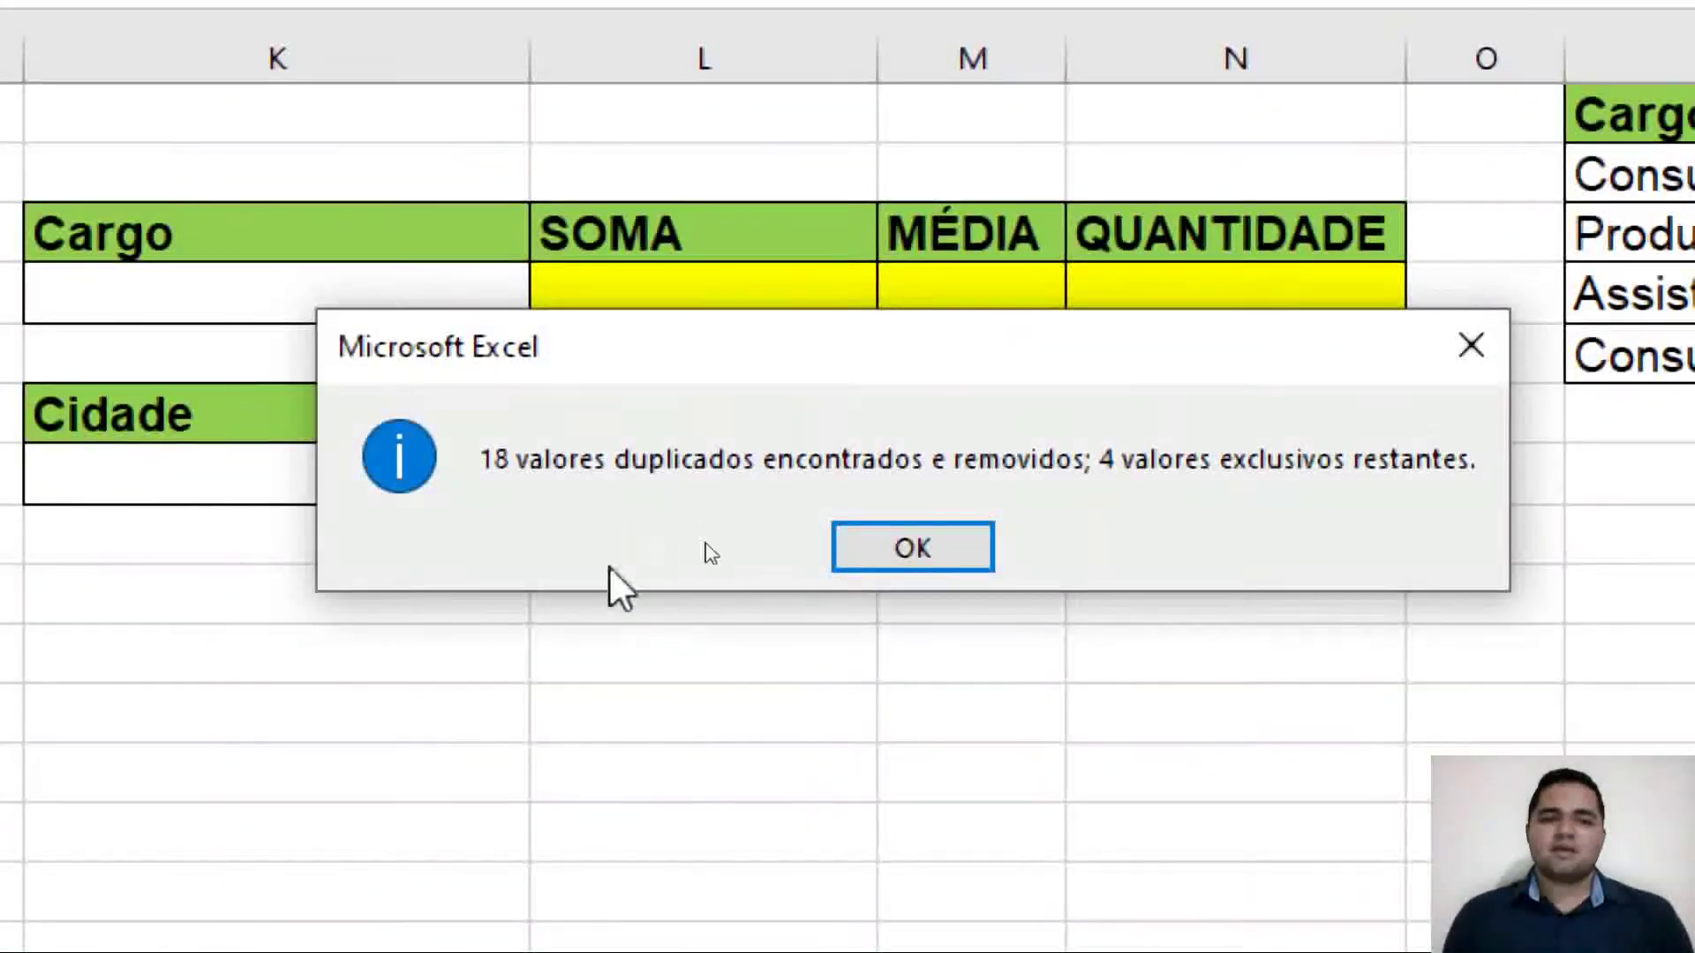
left_click(924, 548)
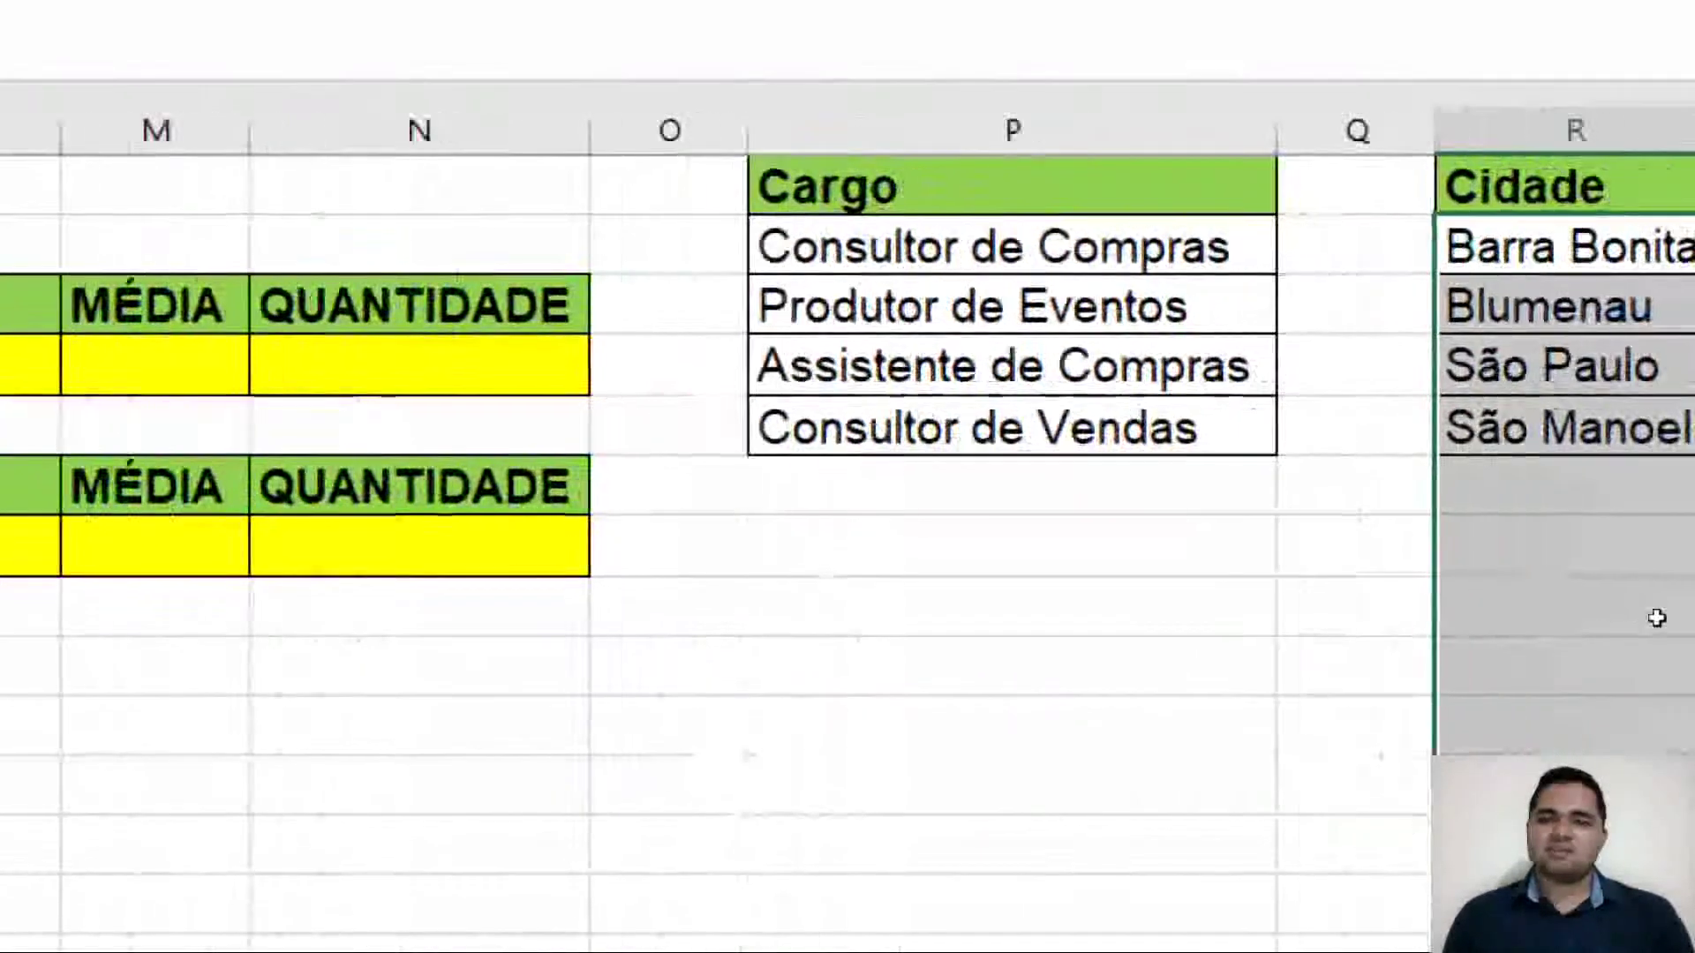
left_click(1412, 667)
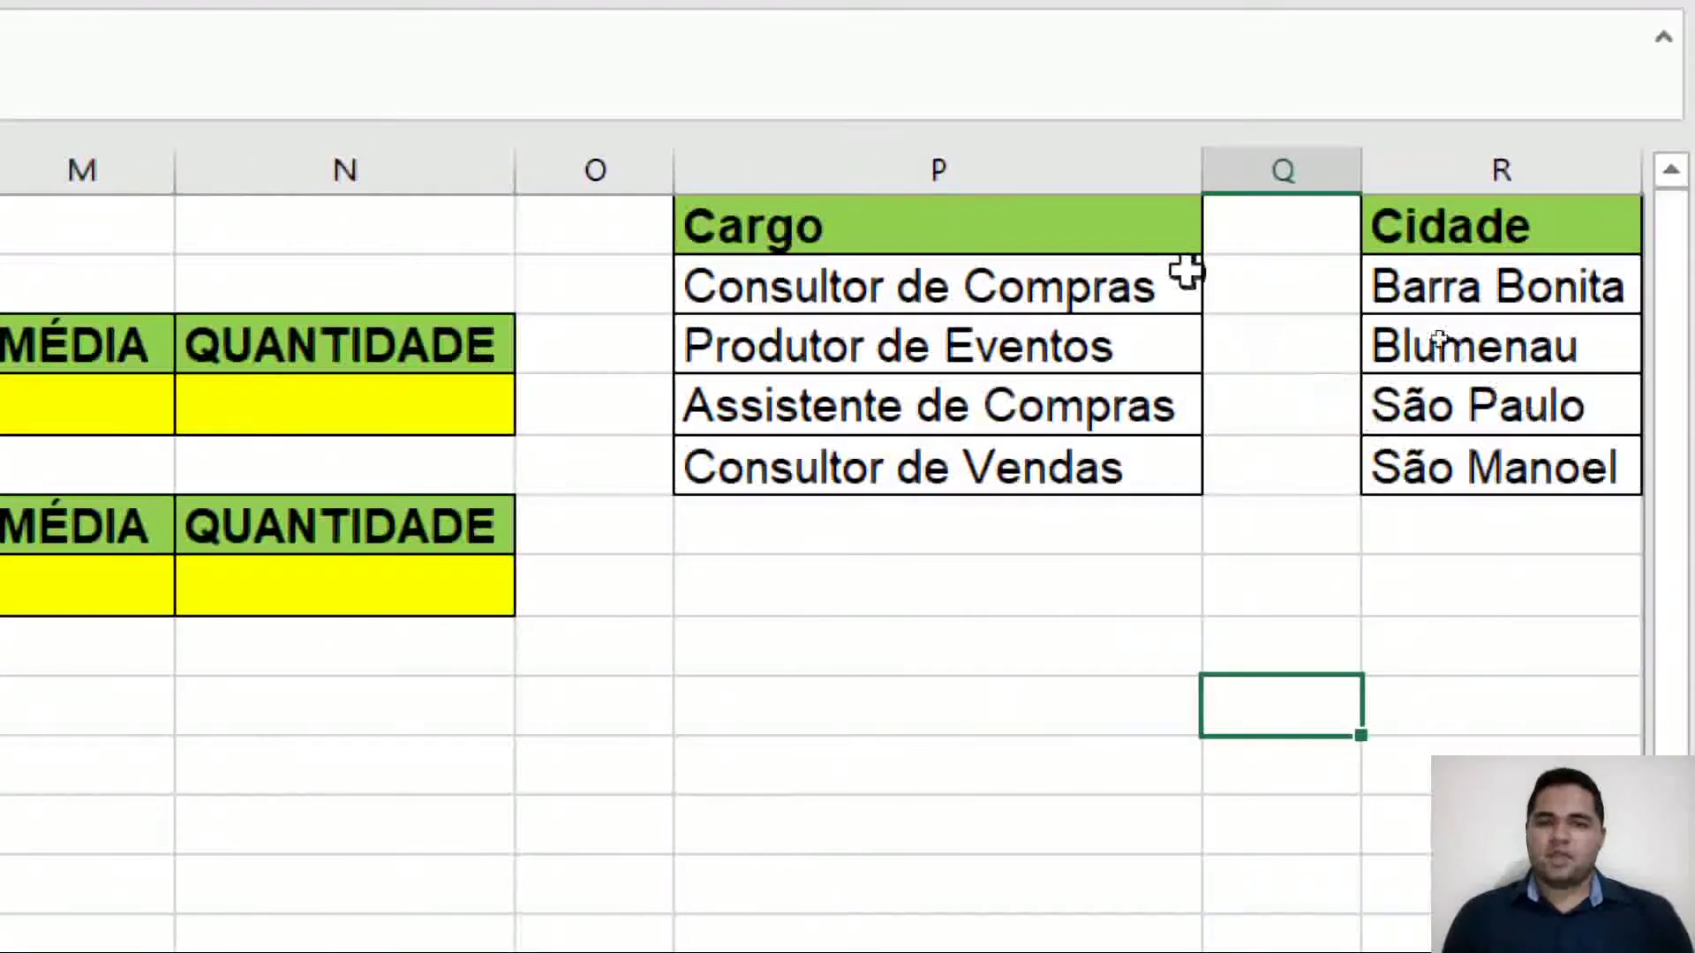
Review the deduplicated job title list in column P and city list in column R.
left_click(883, 226)
left_click(1596, 425, "shift")
left_click_drag(1501, 441, 1517, 484)
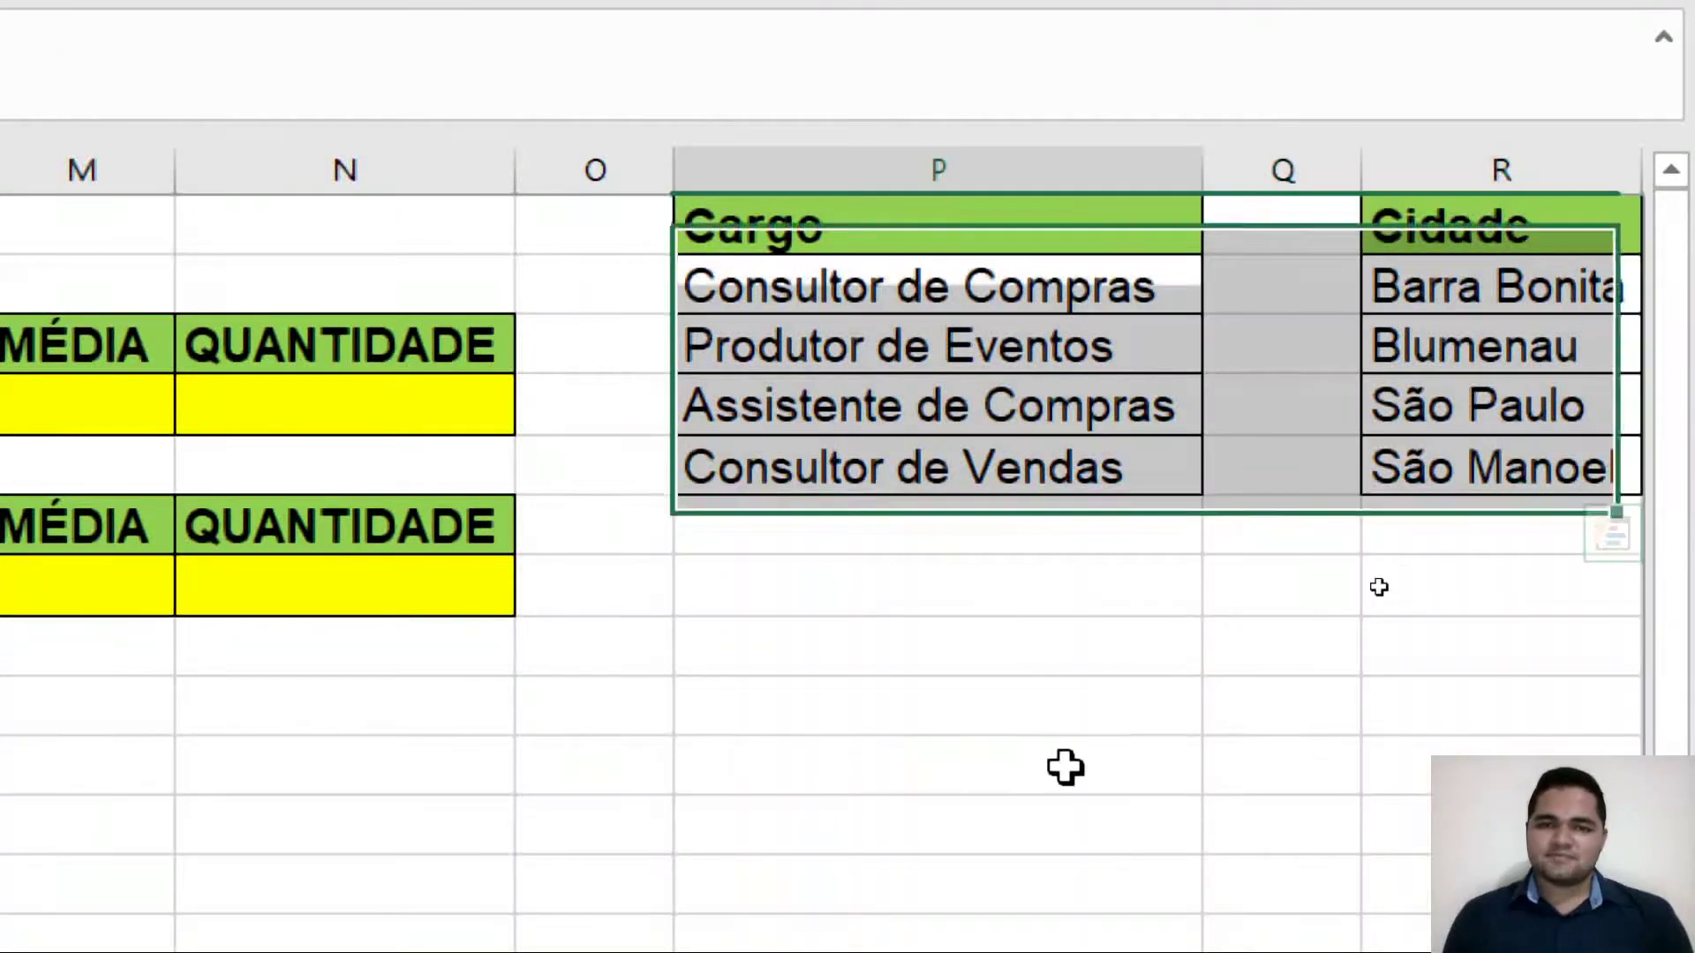
left_click(1067, 768)
left_click_drag(909, 278, 932, 408)
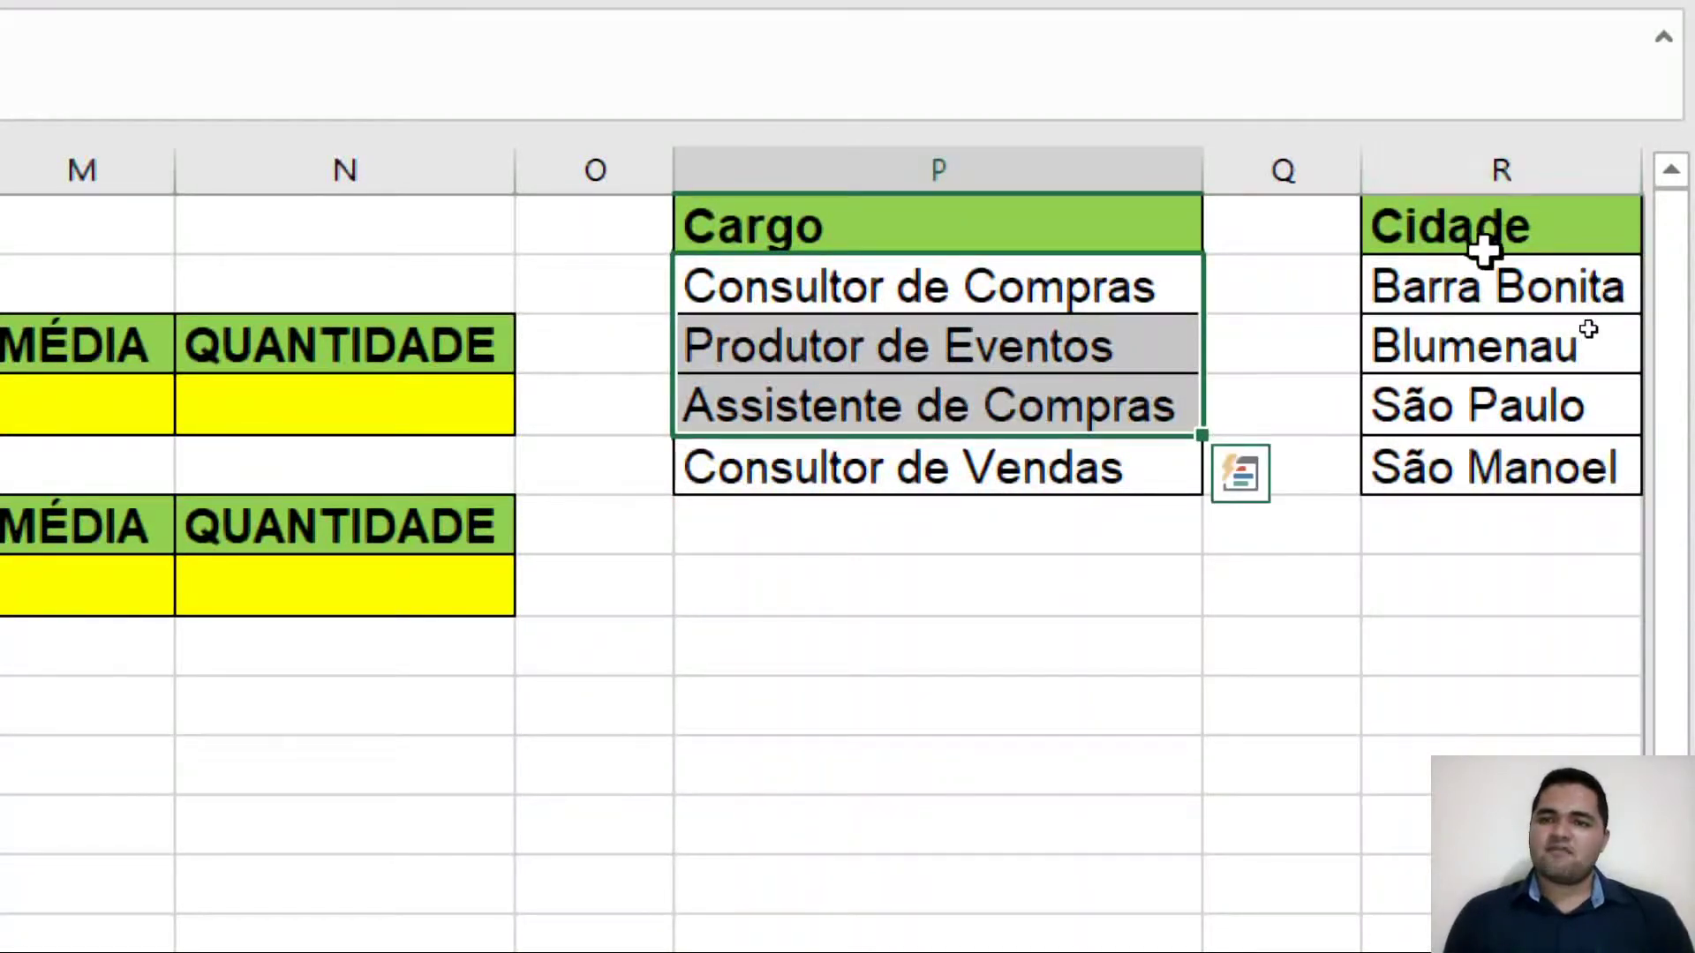
left_click_drag(1480, 240, 1494, 473)
left_click_drag(1456, 623, 1415, 706)
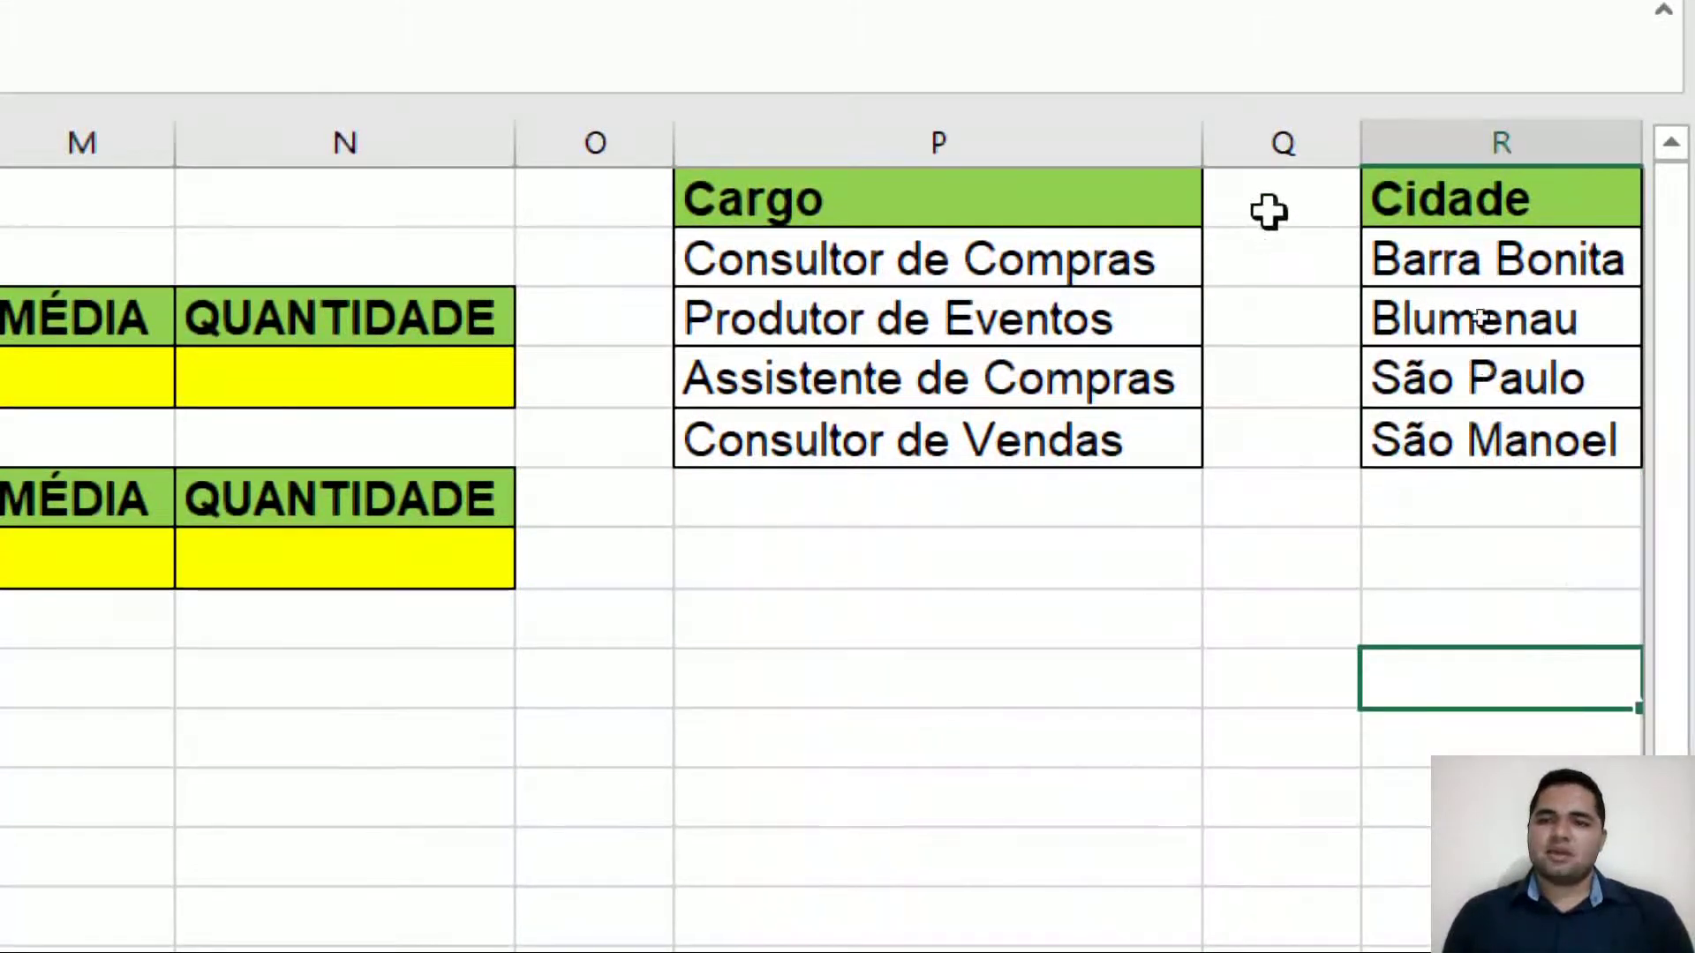
Delete the empty column Q between the Cargo and Cidade lists.
right_click(1289, 162)
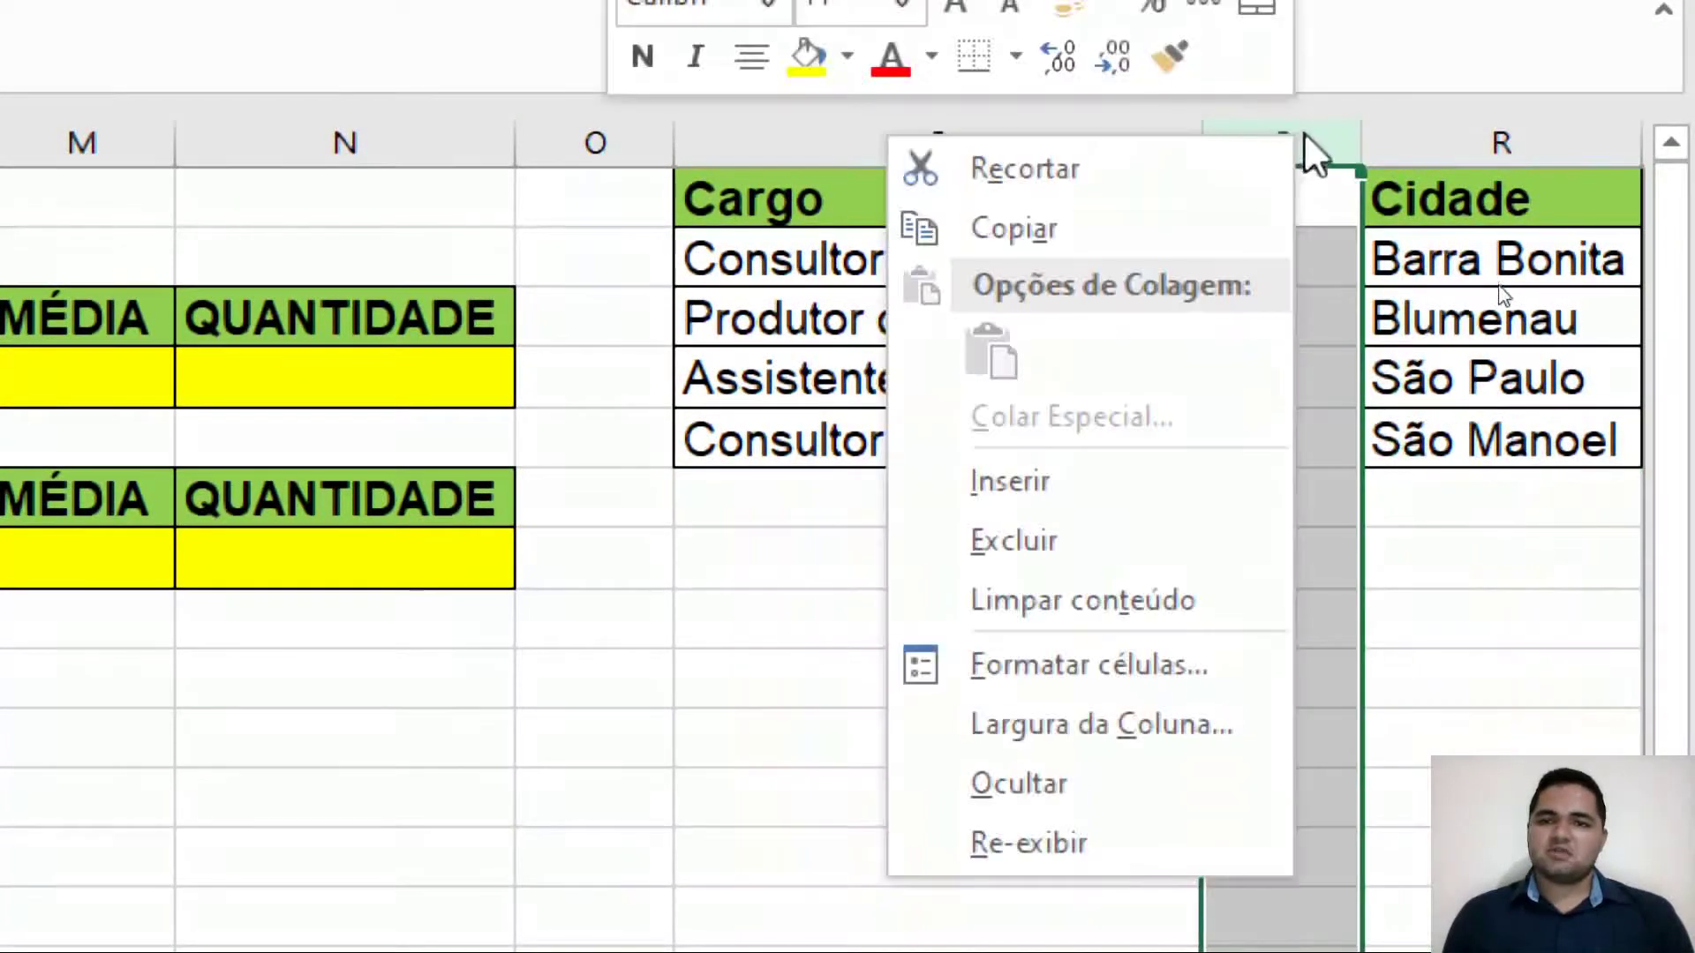
left_click(1068, 546)
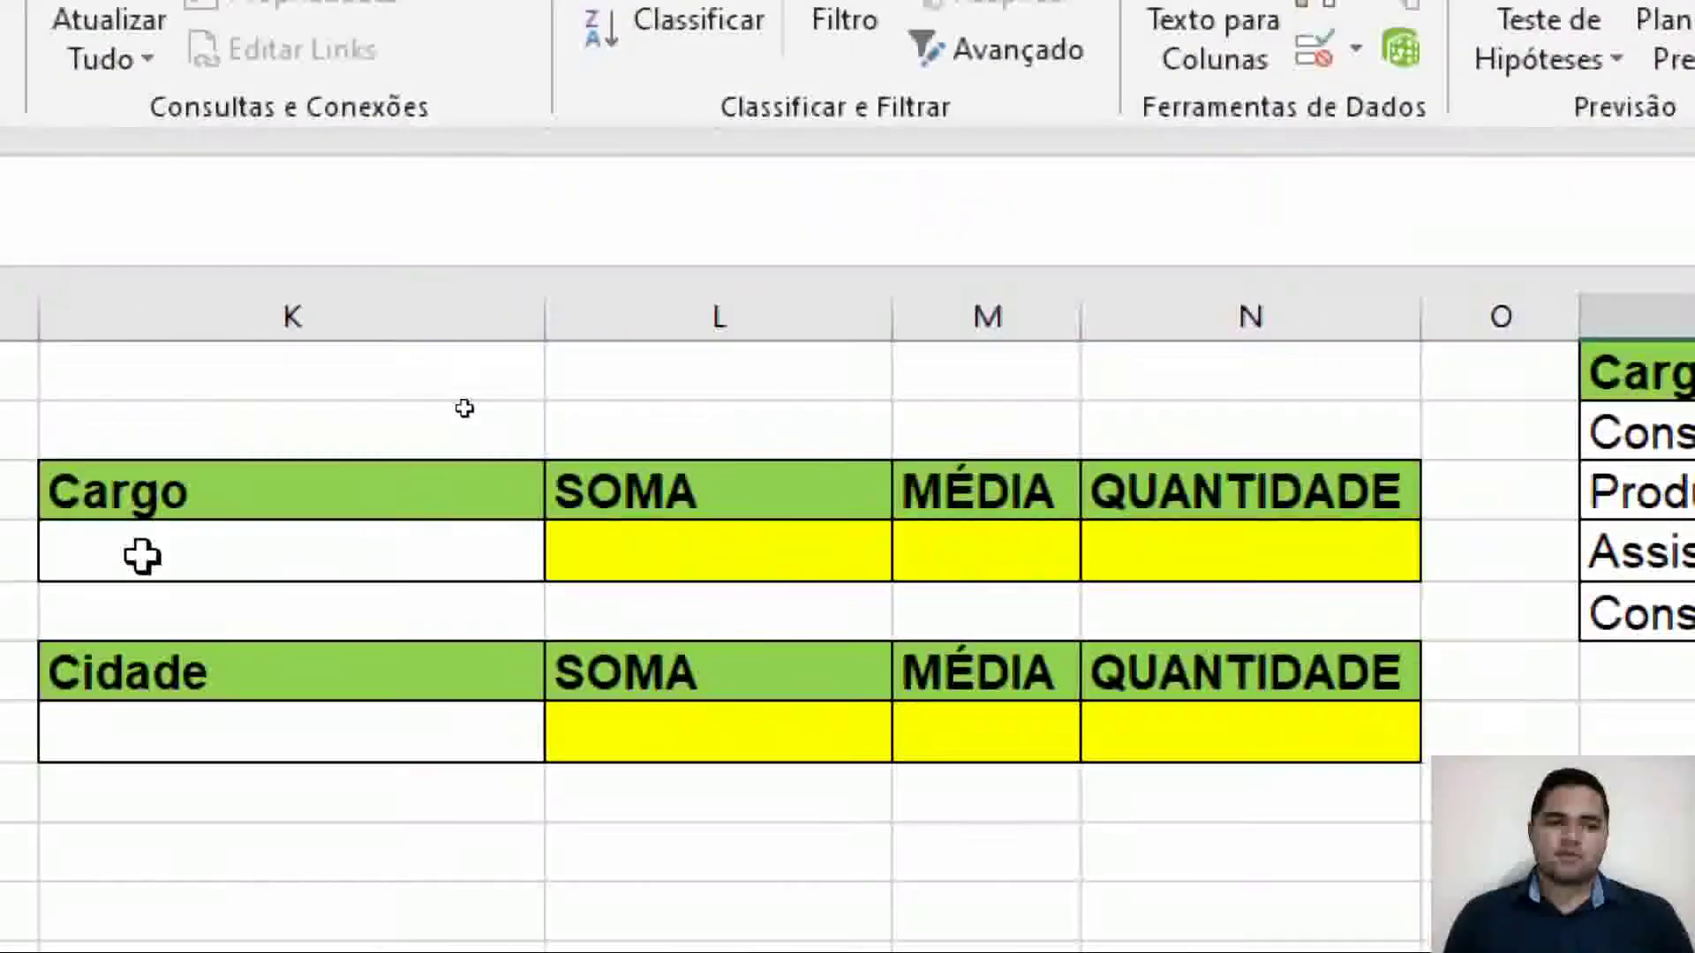
Try filling the cell below the Cargo heading, K4, with a direct reference to the first job title in P2.
left_click(140, 556)
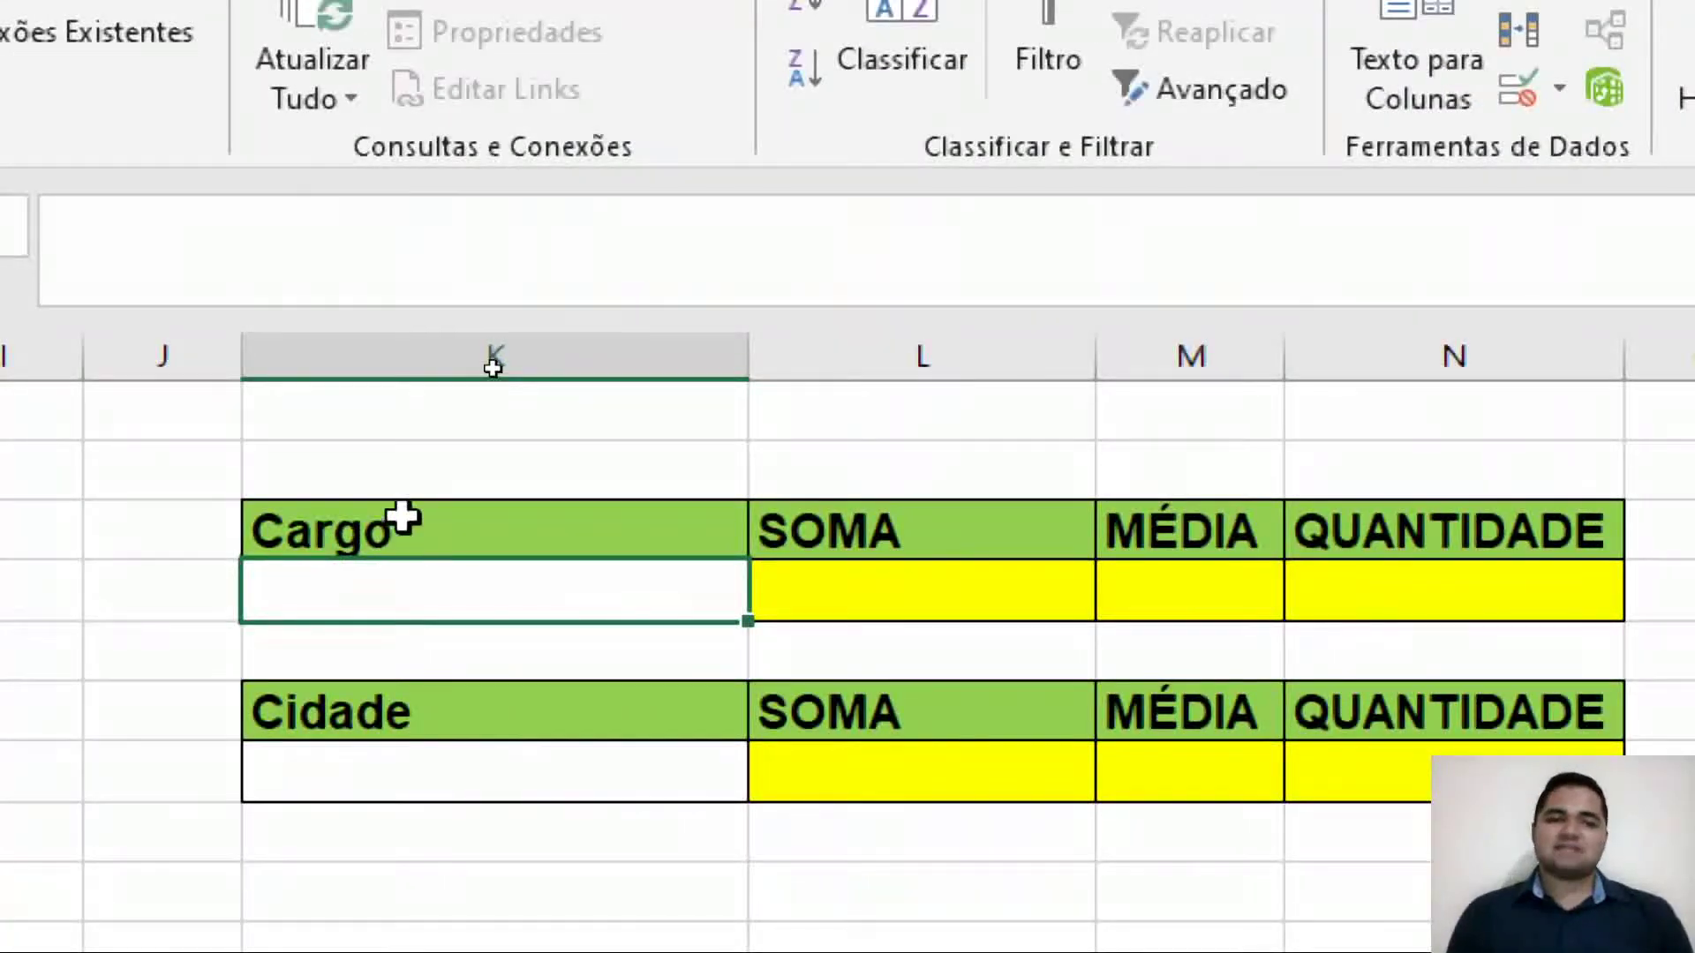
left_click(397, 521)
left_click(430, 598)
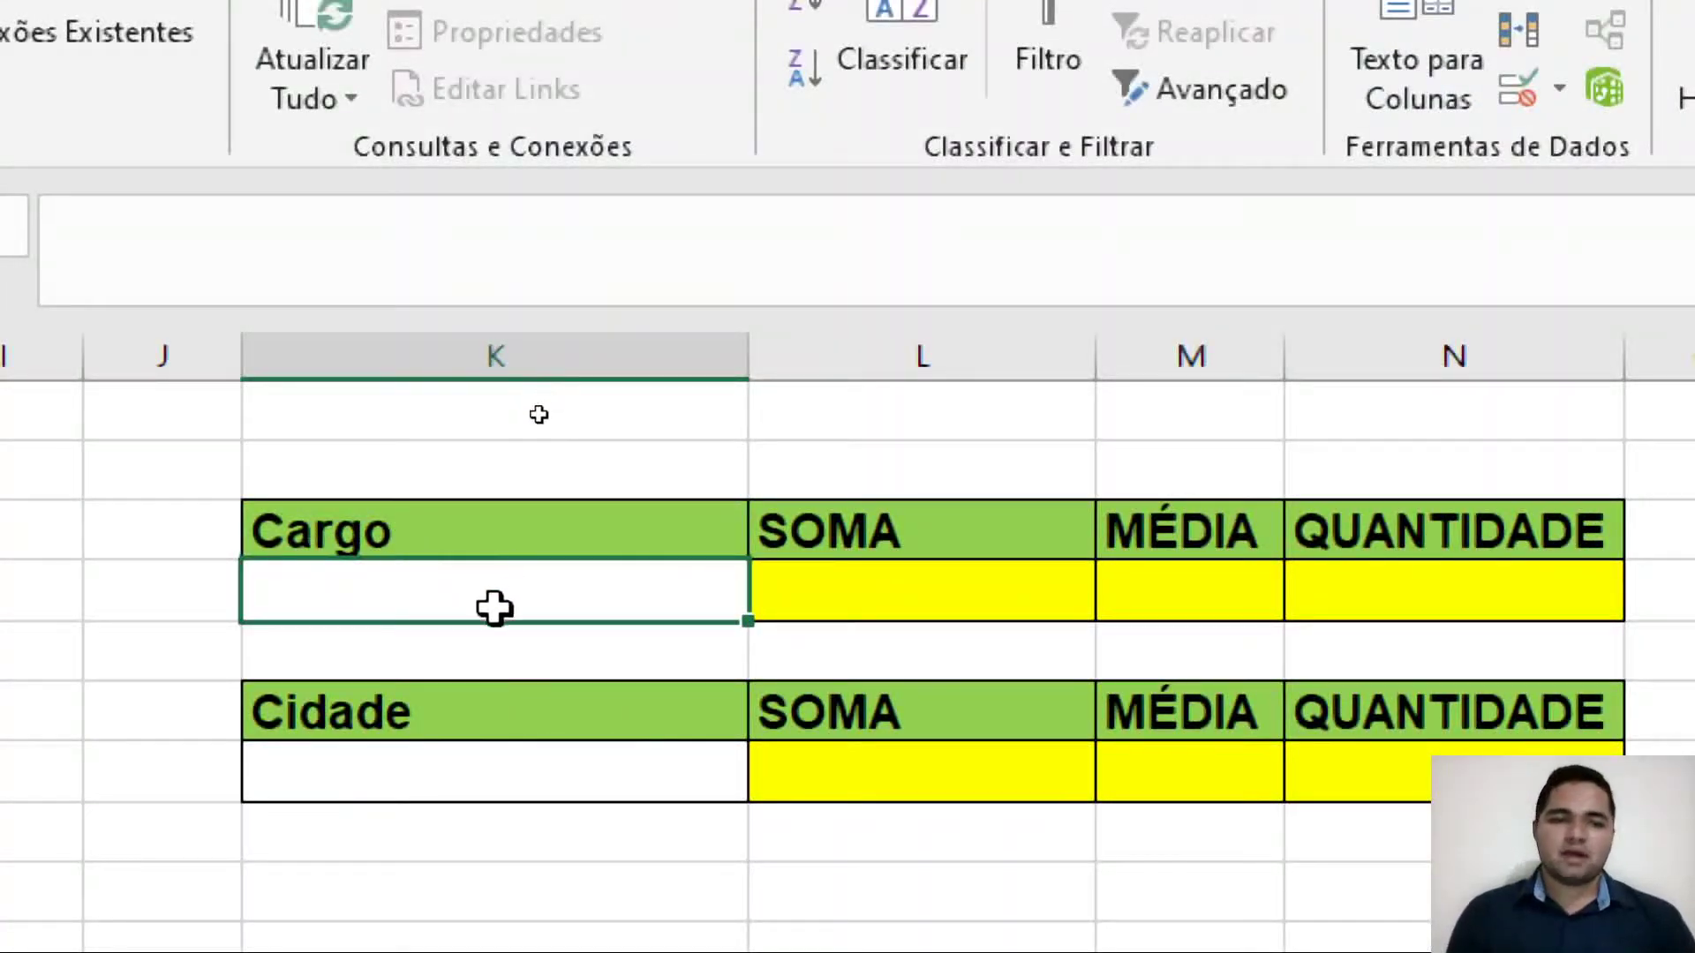
type("=")
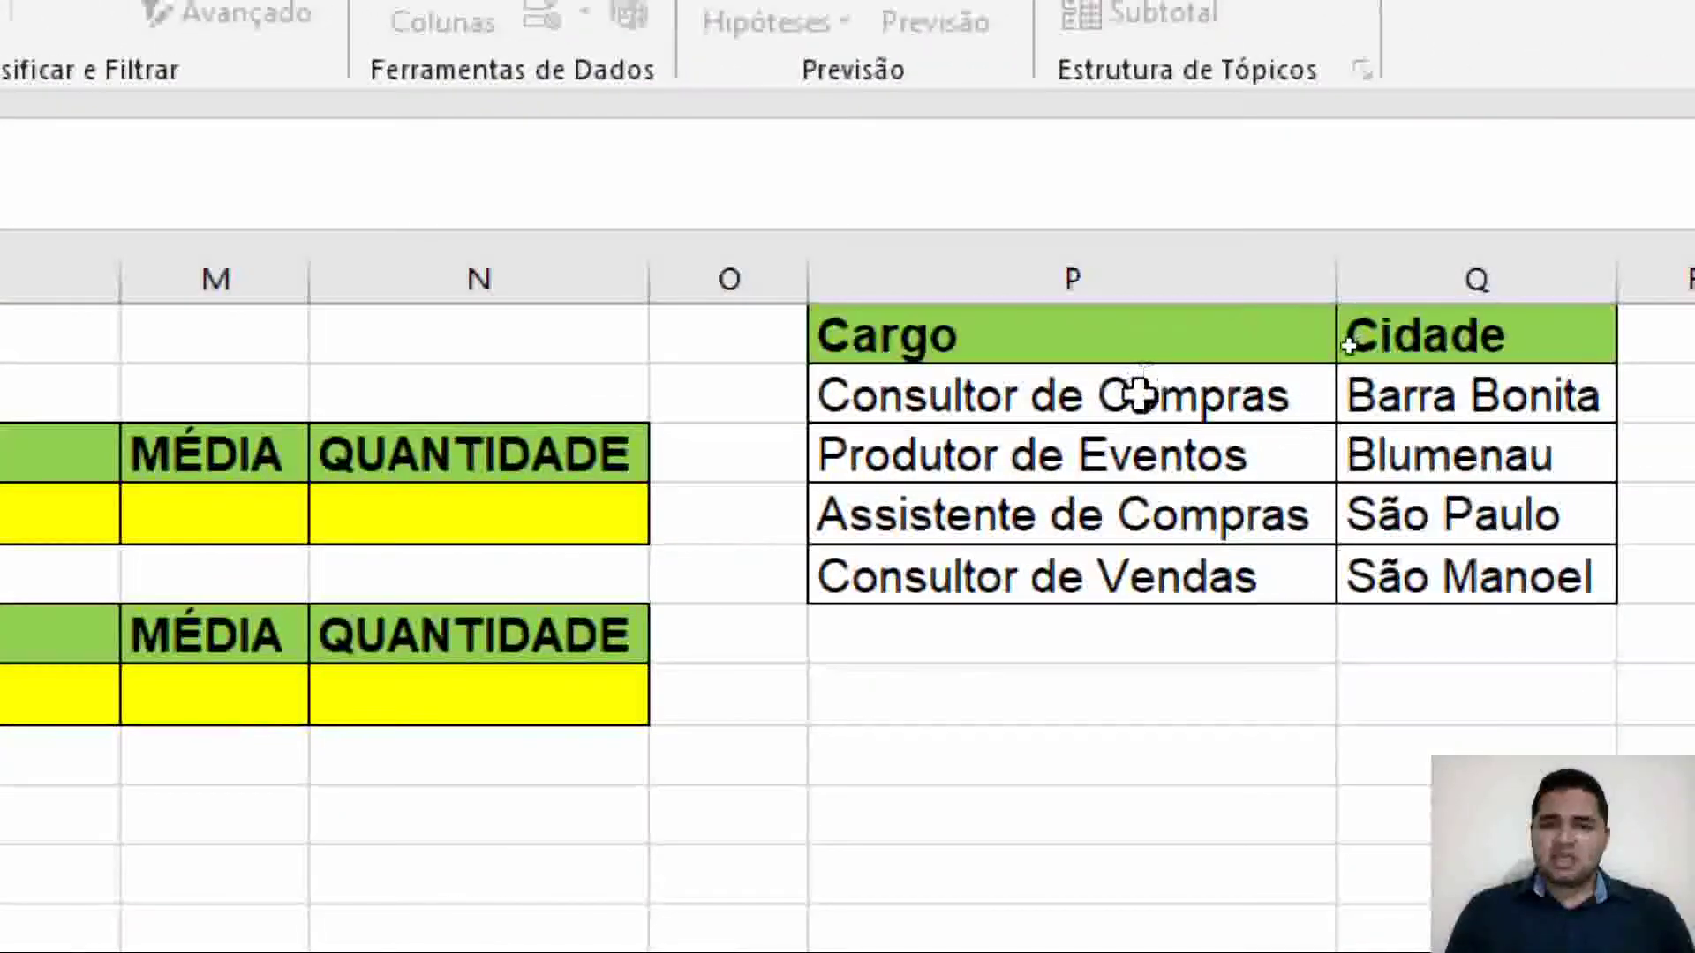
left_click(1139, 395)
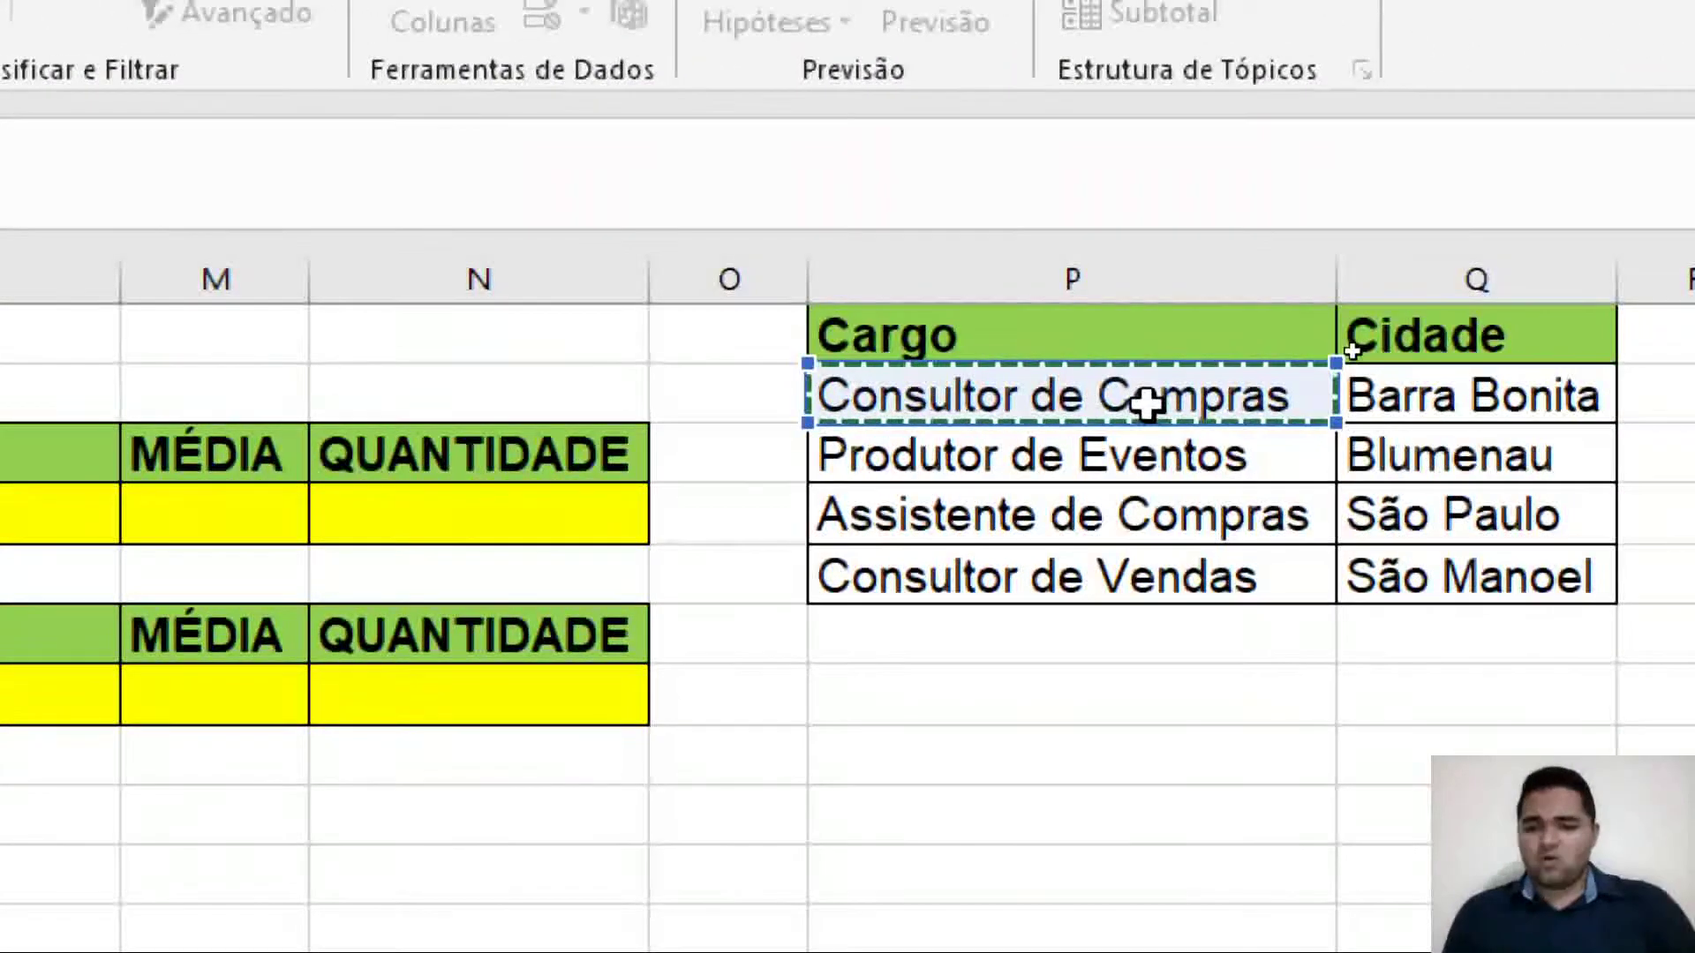
key("Return")
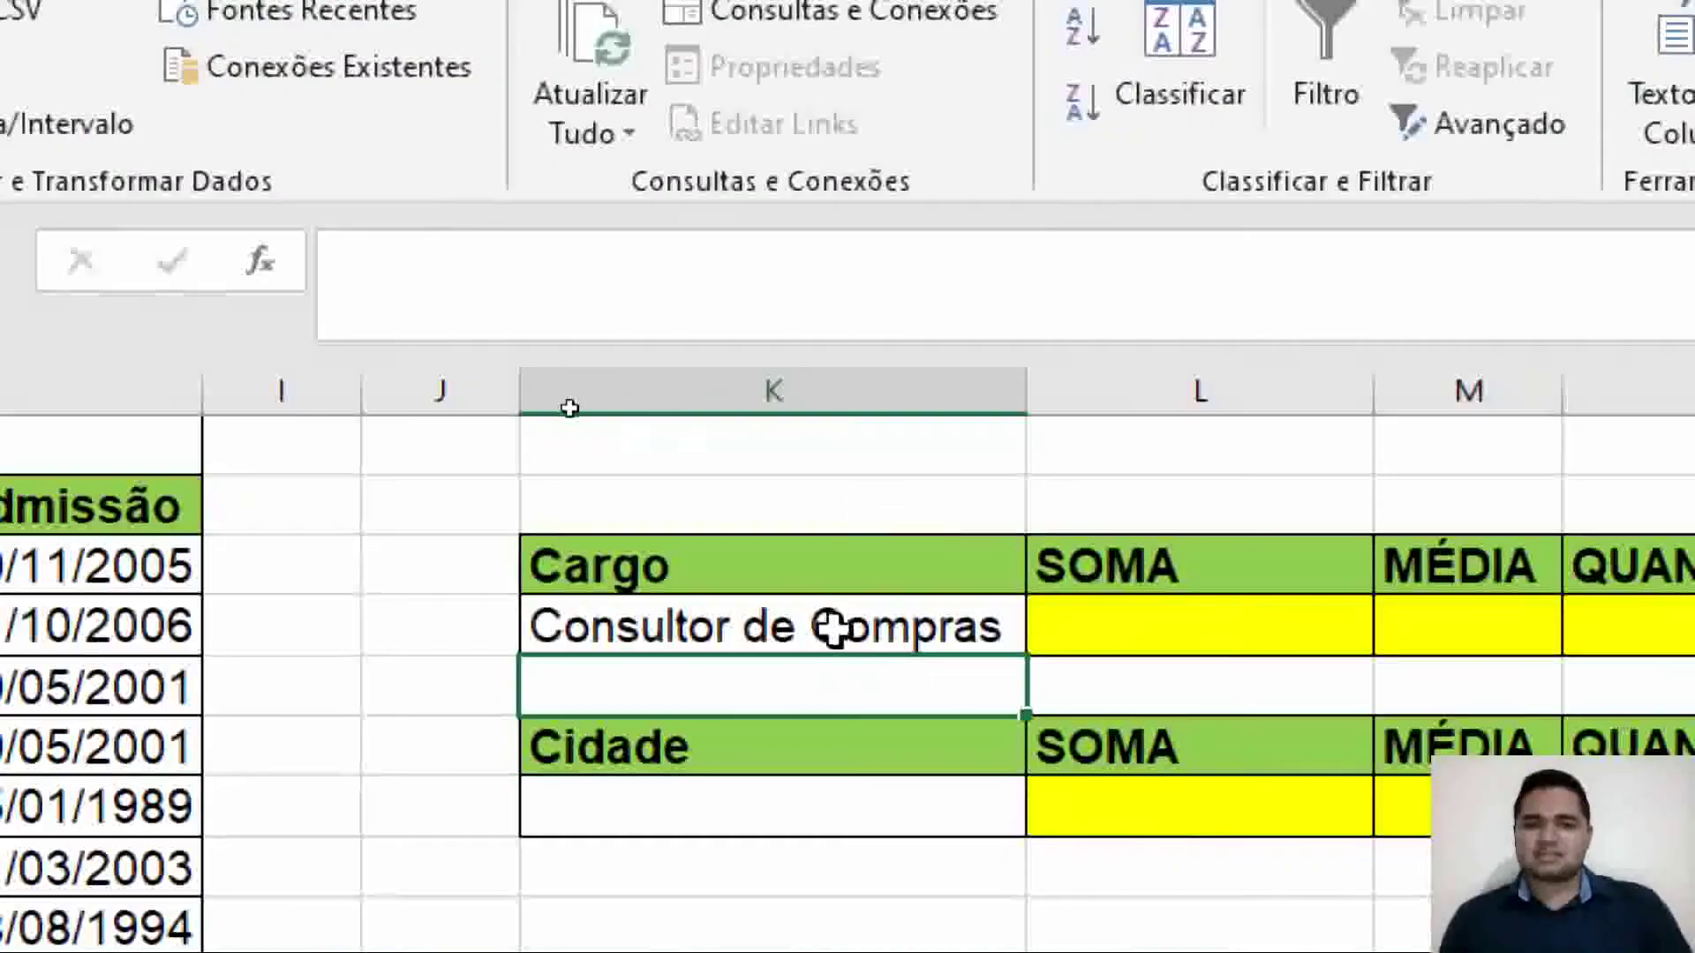
Clear the reference from K4, leaving the cell below the Cargo heading empty.
left_click(874, 618)
key("BackSpace")
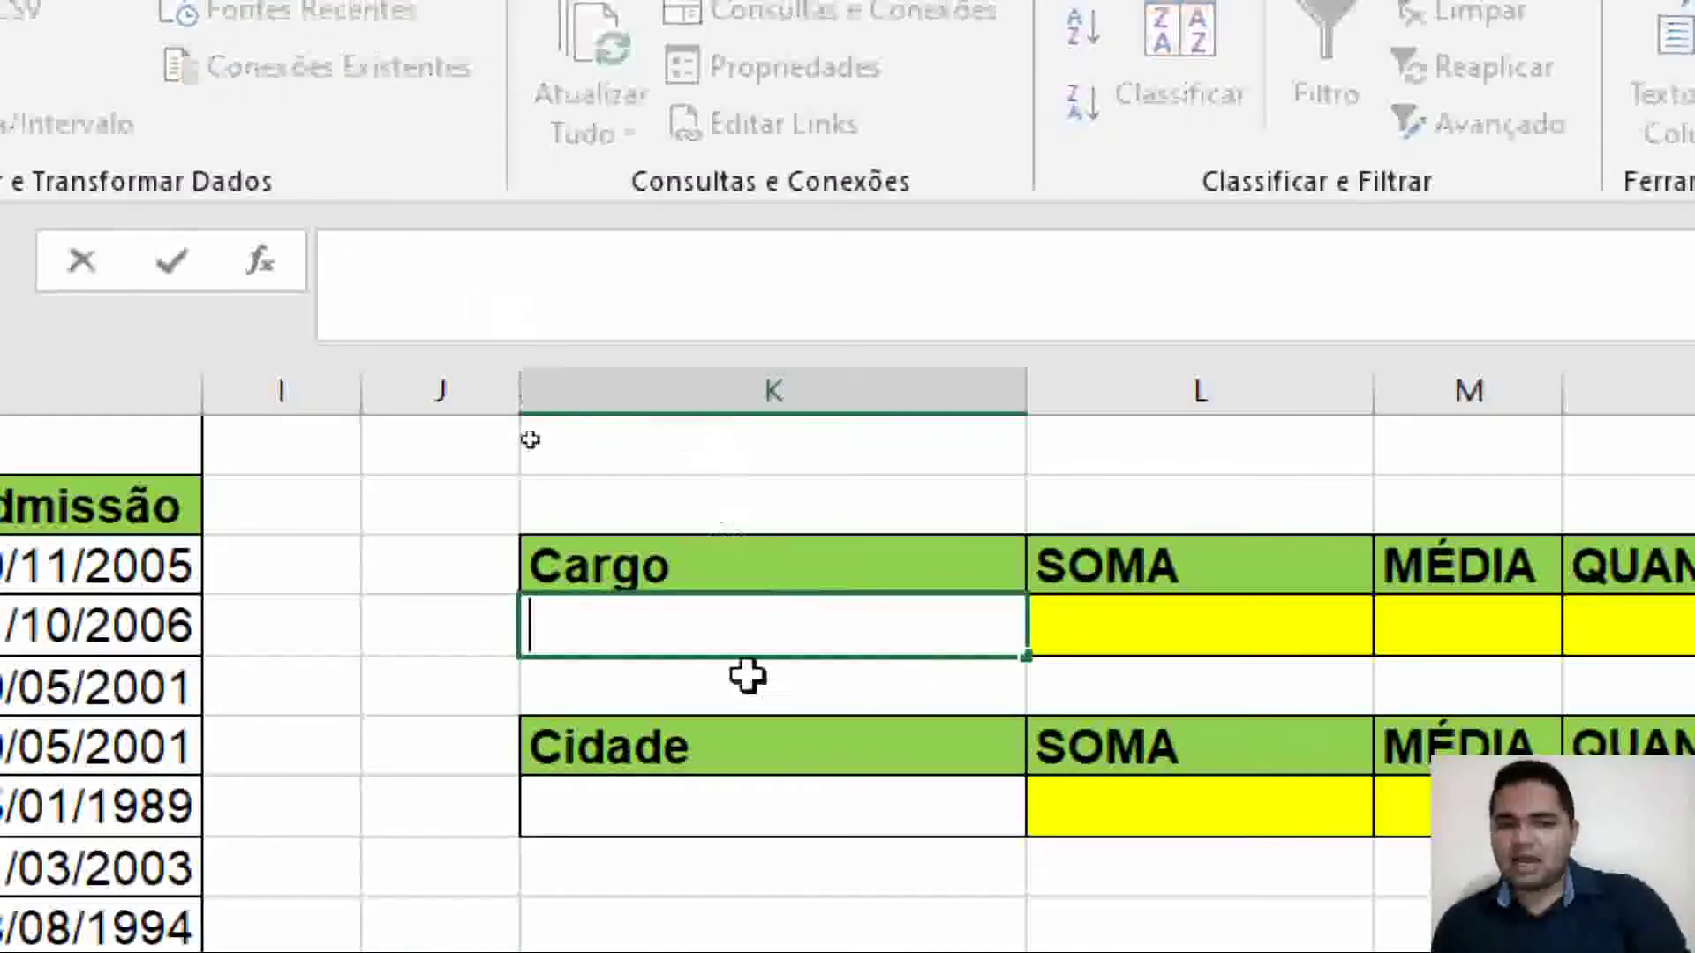
type("=")
left_click(1006, 556)
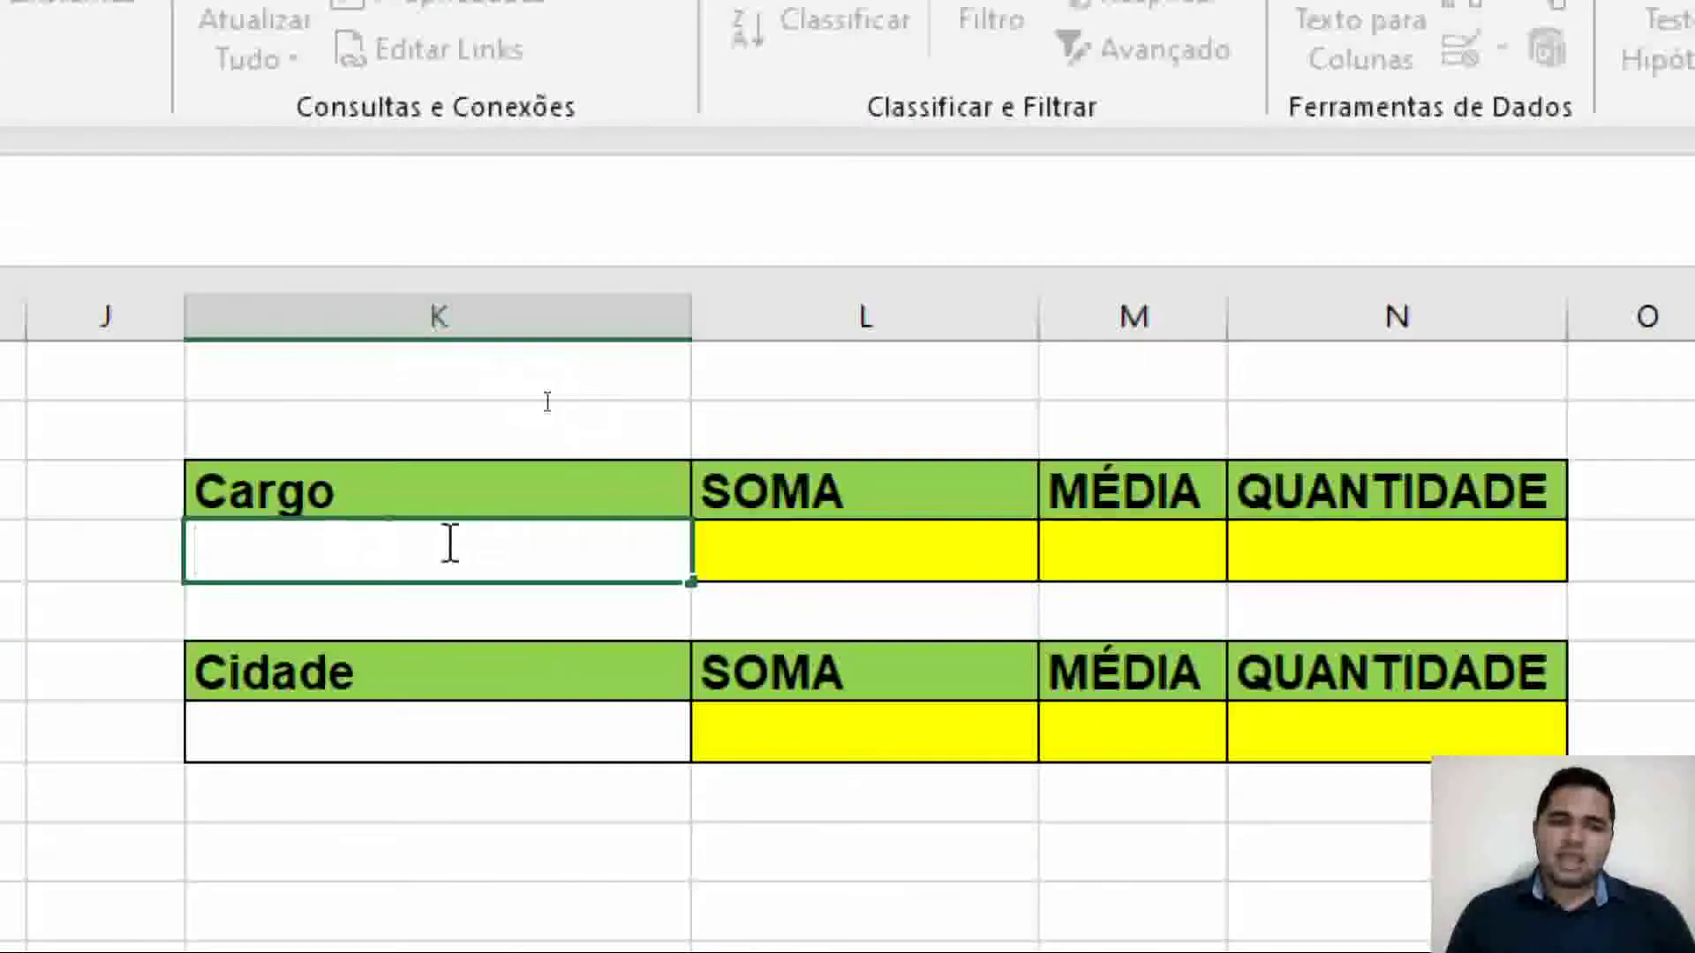
left_click(380, 621)
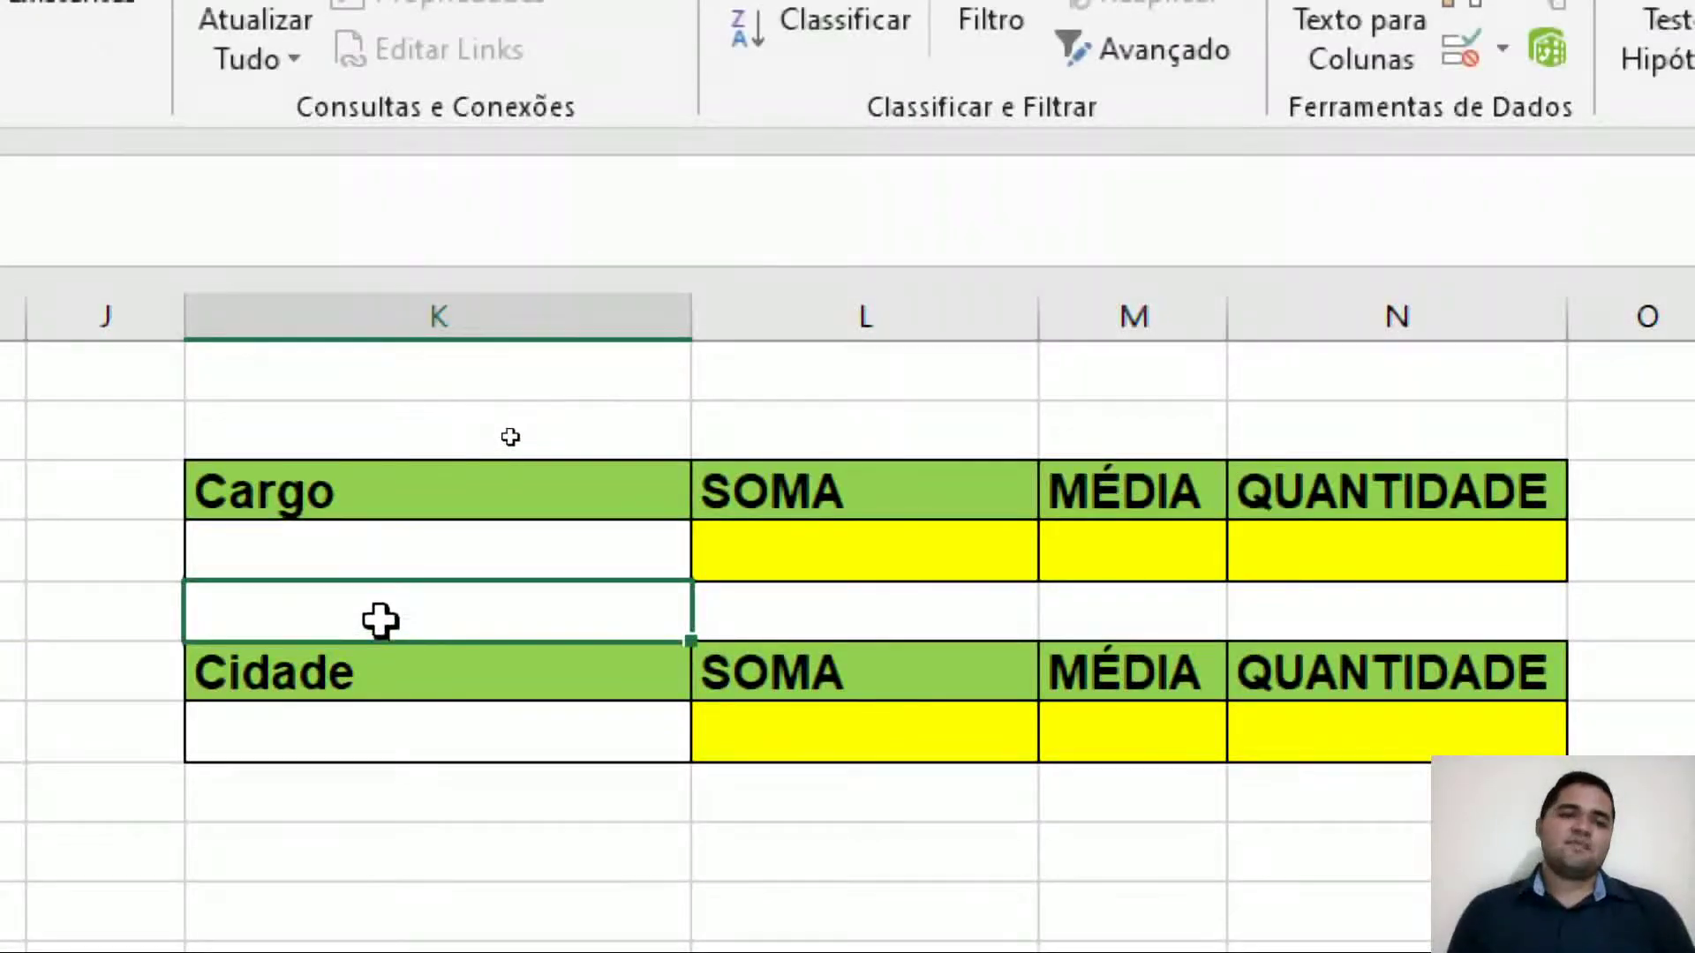
Start data validation for K4, look over its input message and error alert settings, and set the allowed type to Lista.
left_click(405, 537)
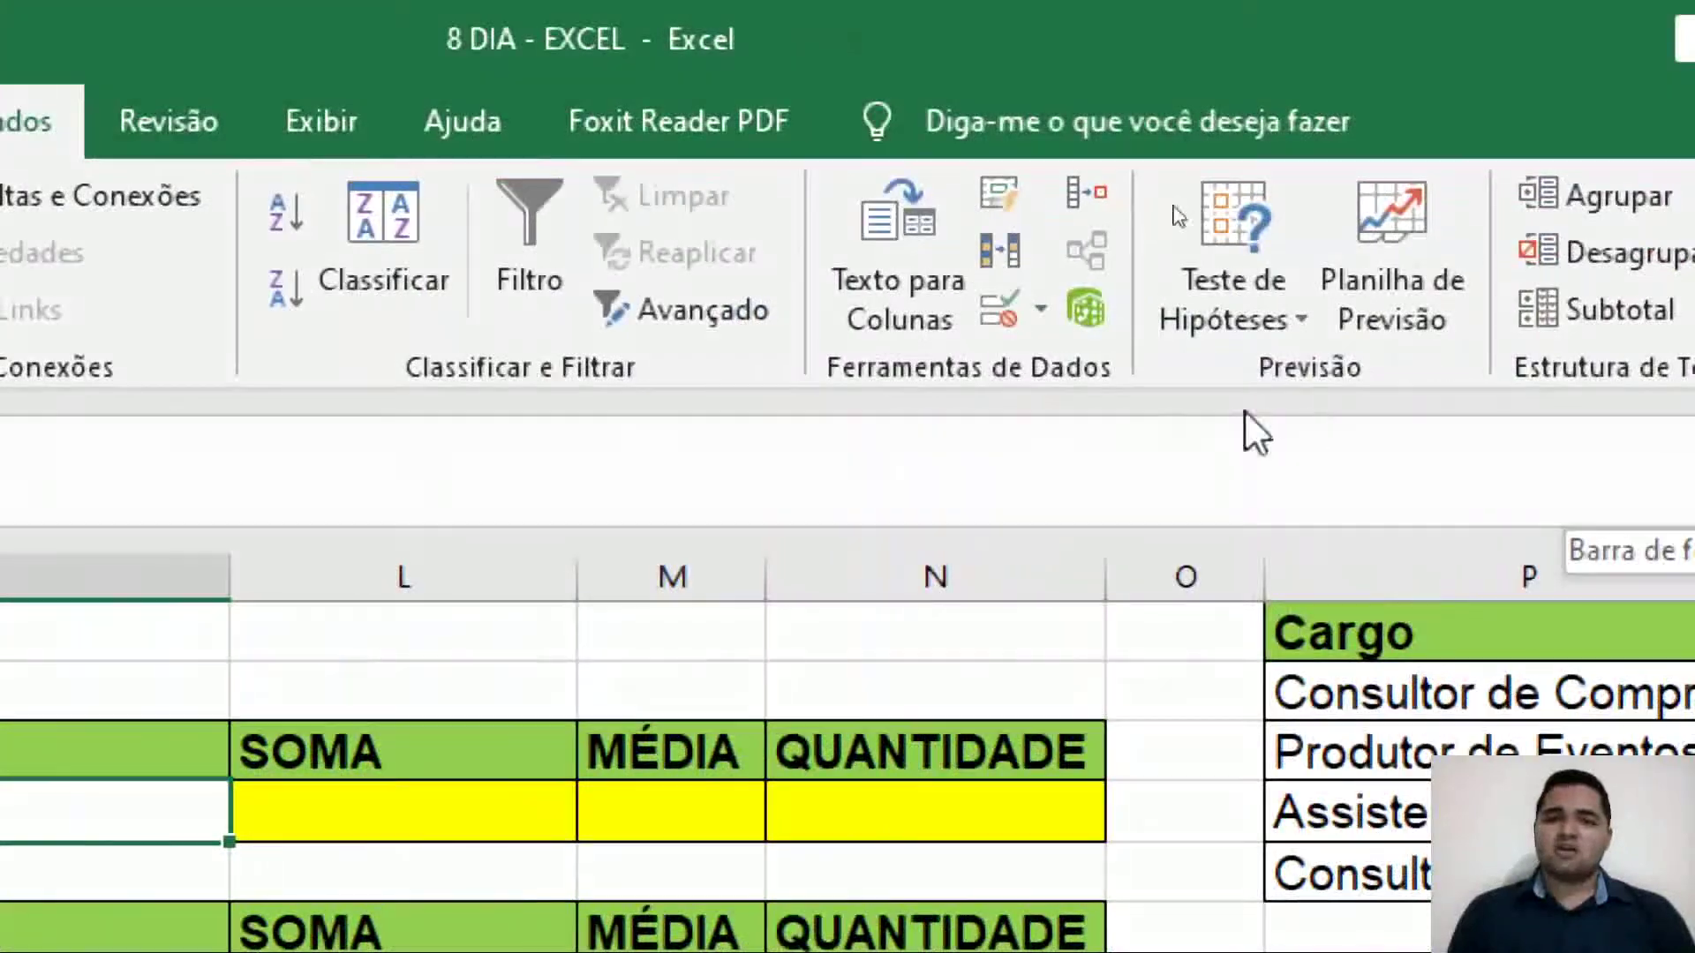
left_click(1008, 314)
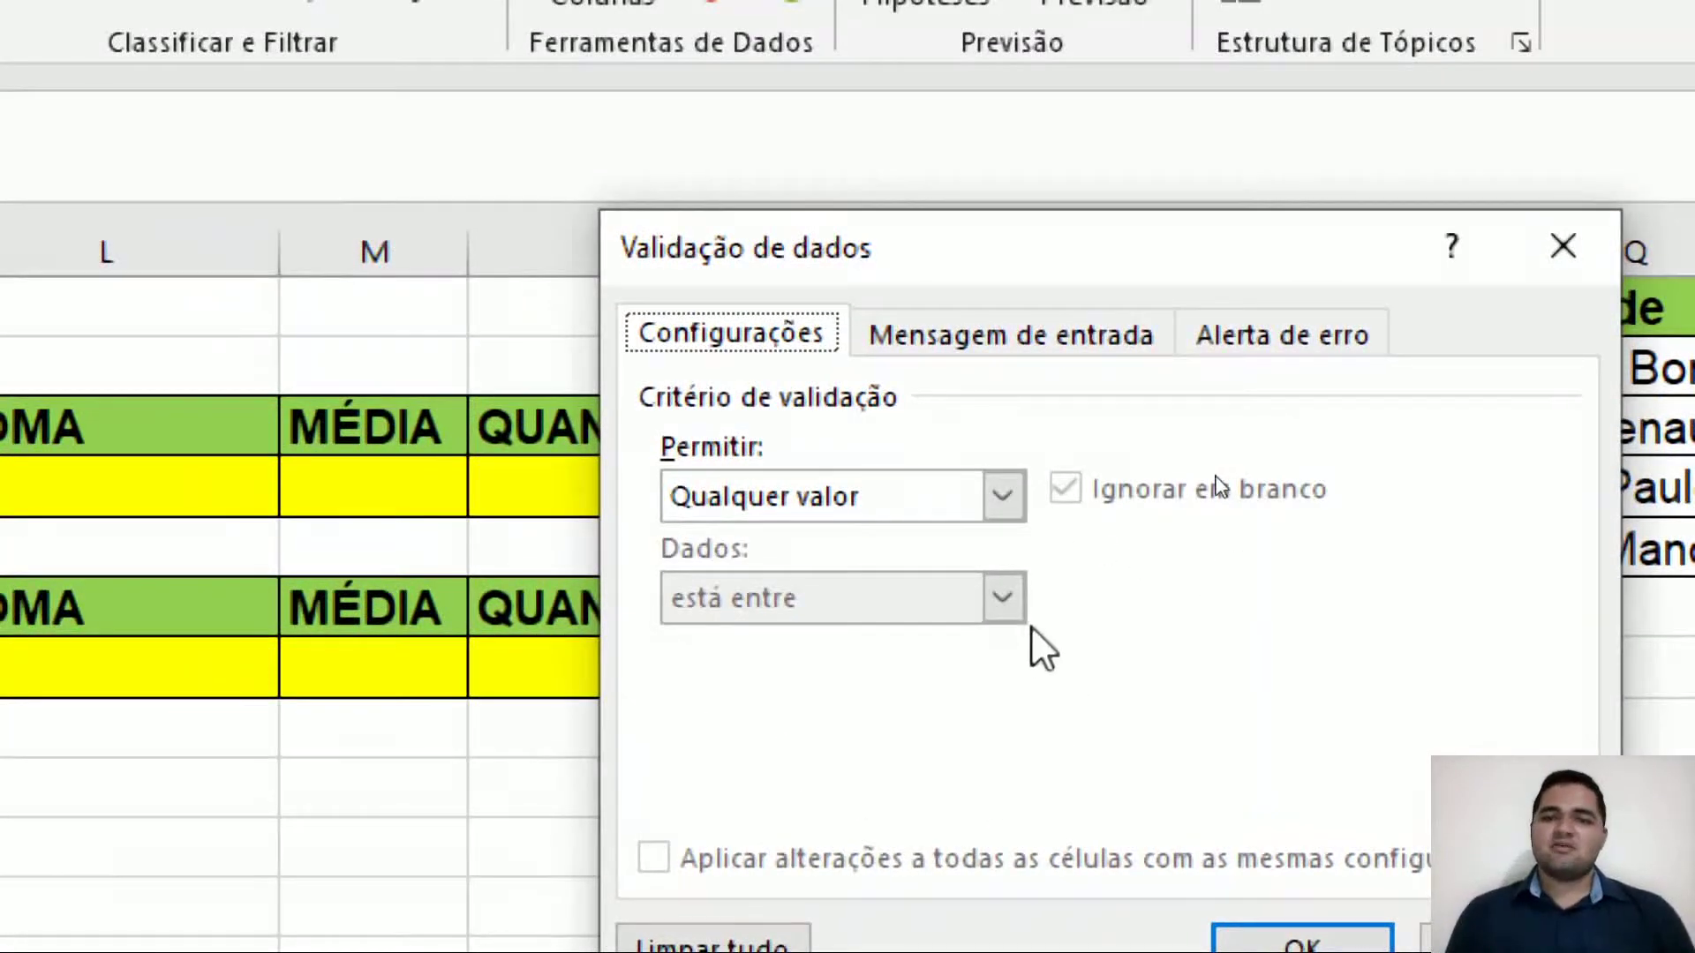
left_click(1057, 340)
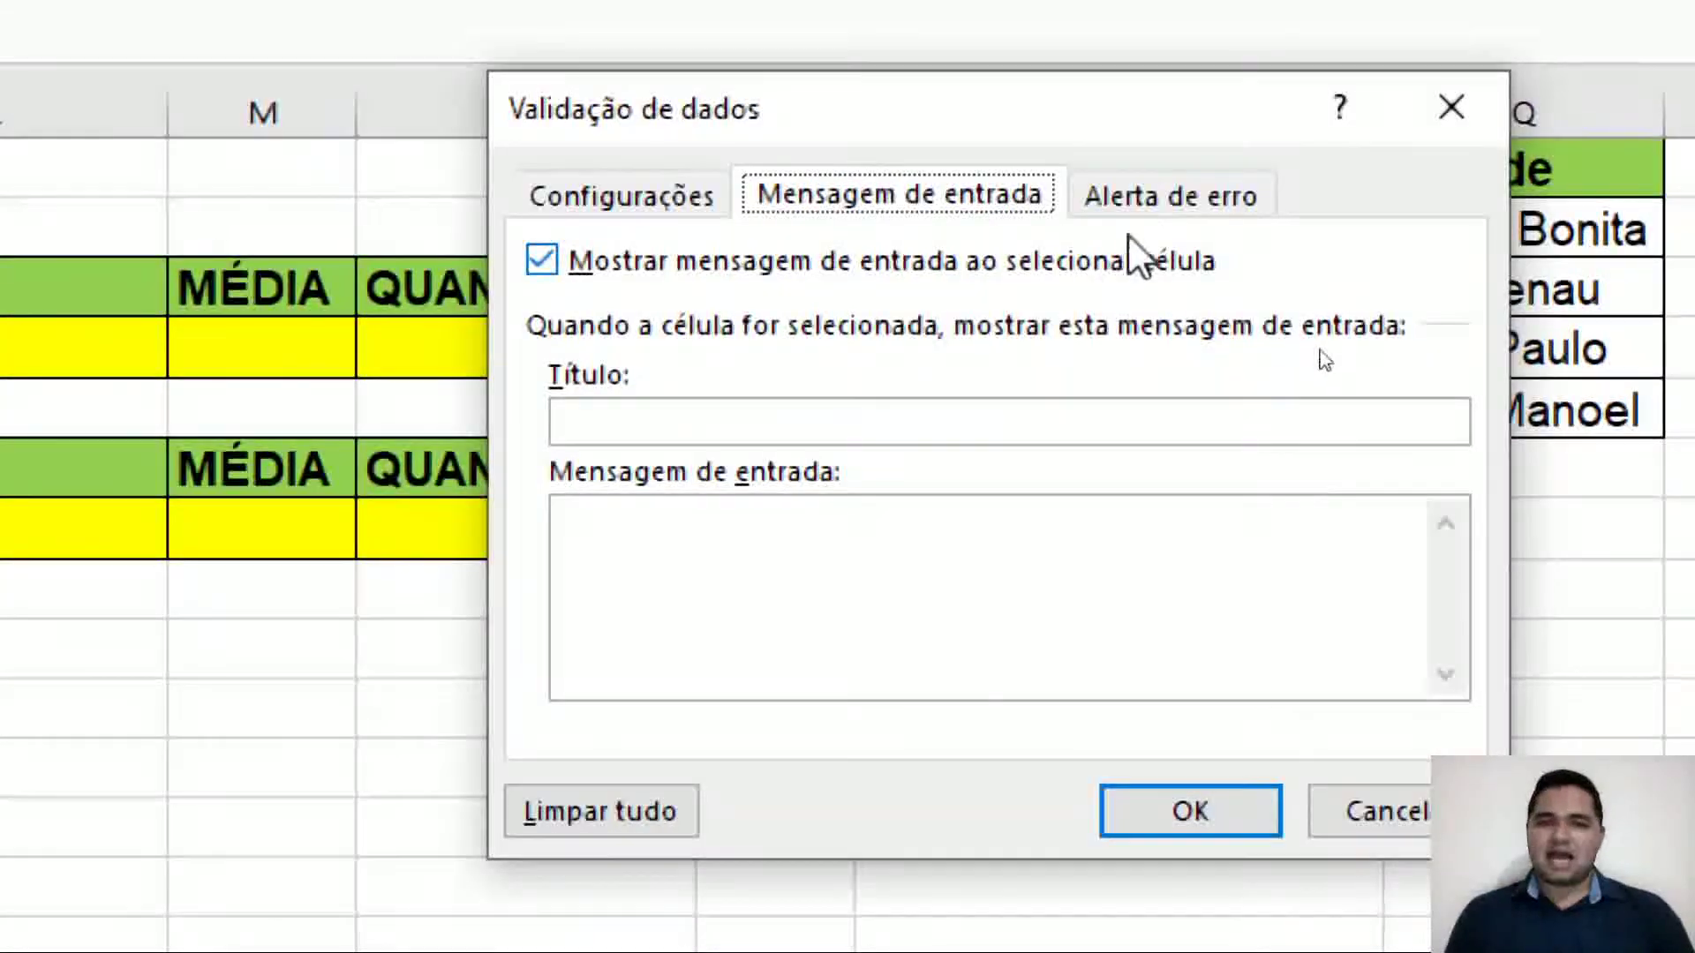
left_click(1159, 187)
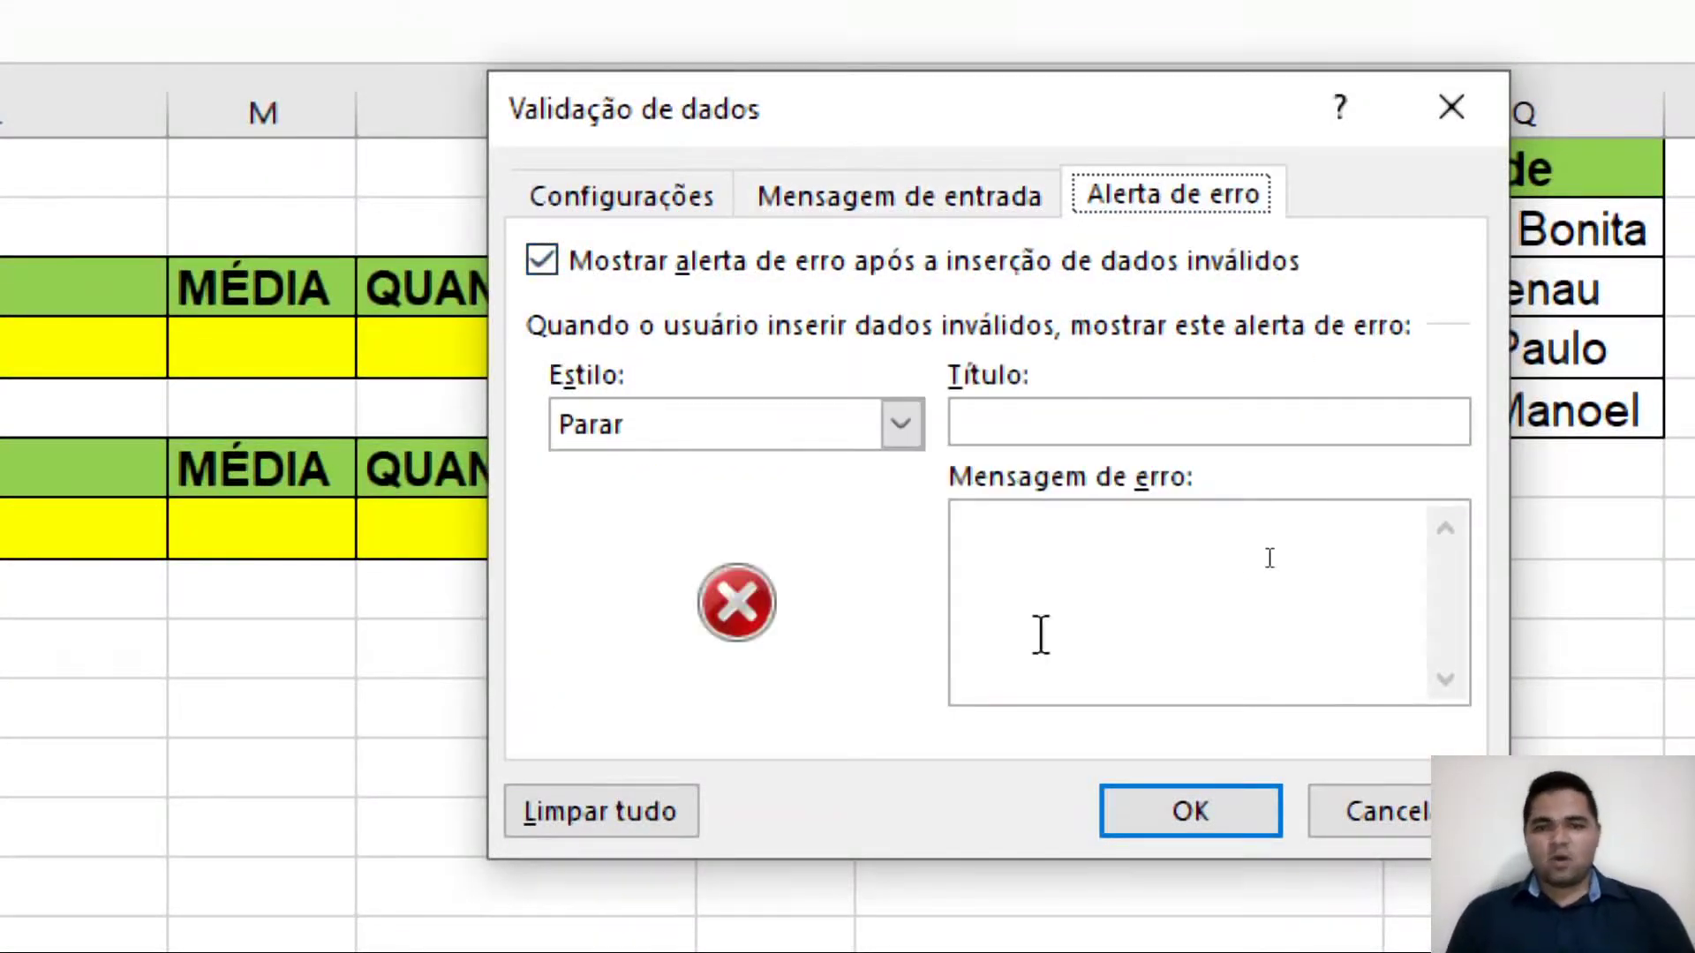
left_click(835, 186)
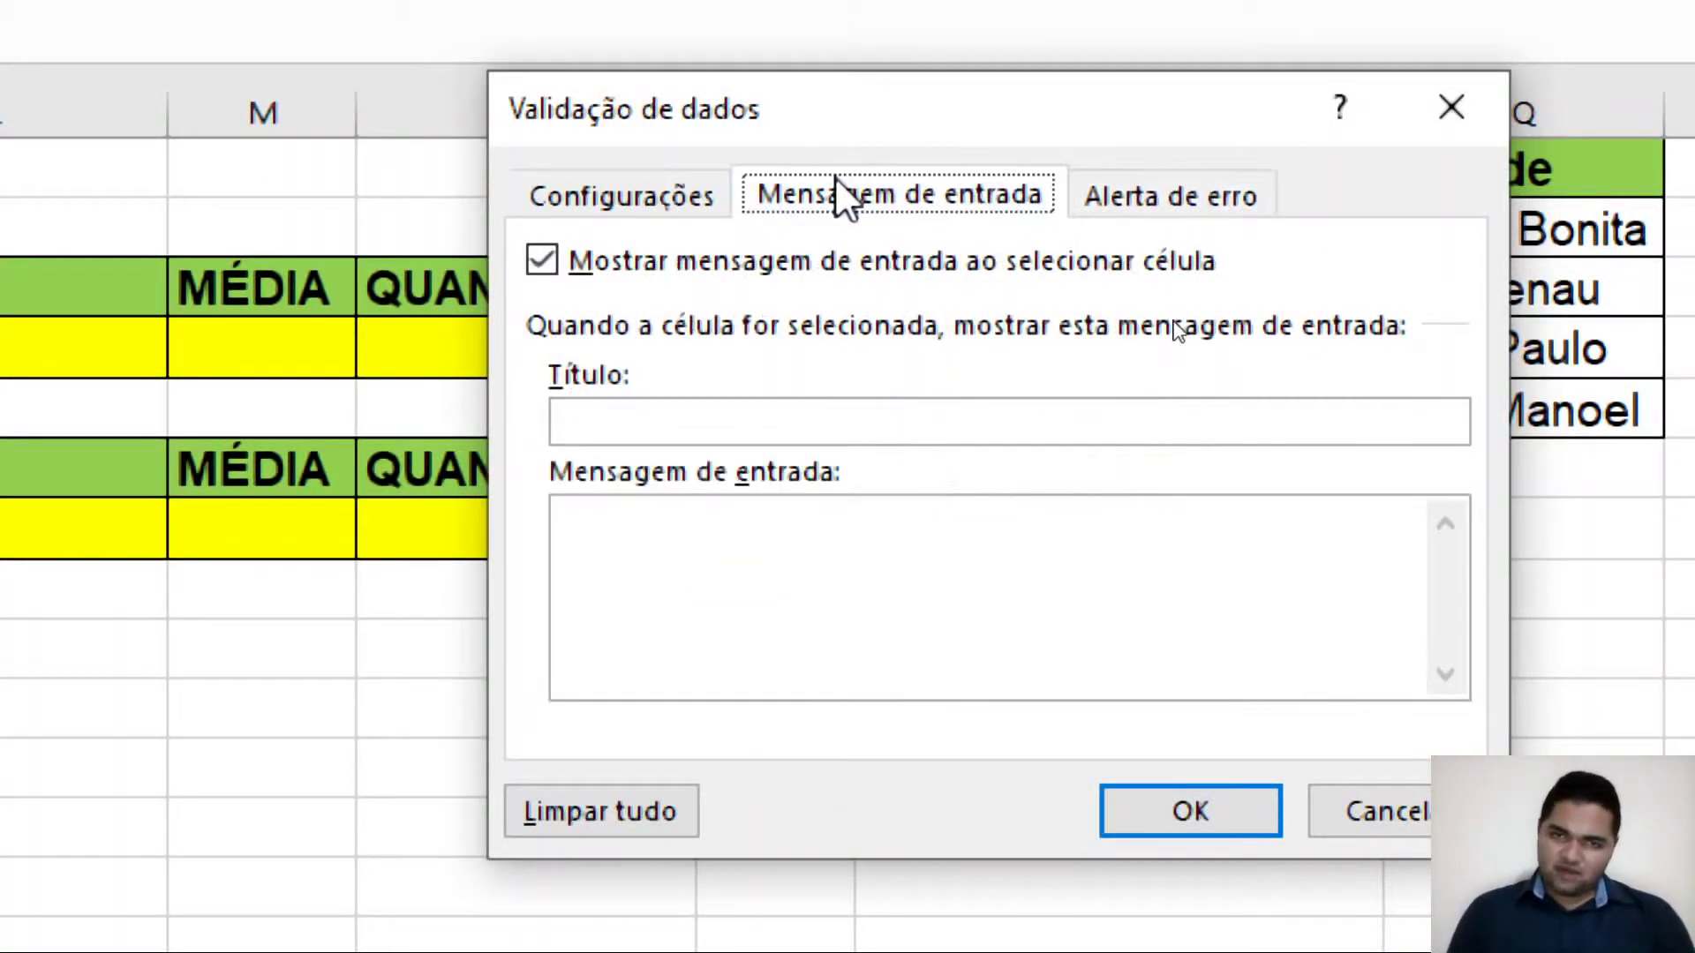
left_click(583, 205)
left_click(891, 362)
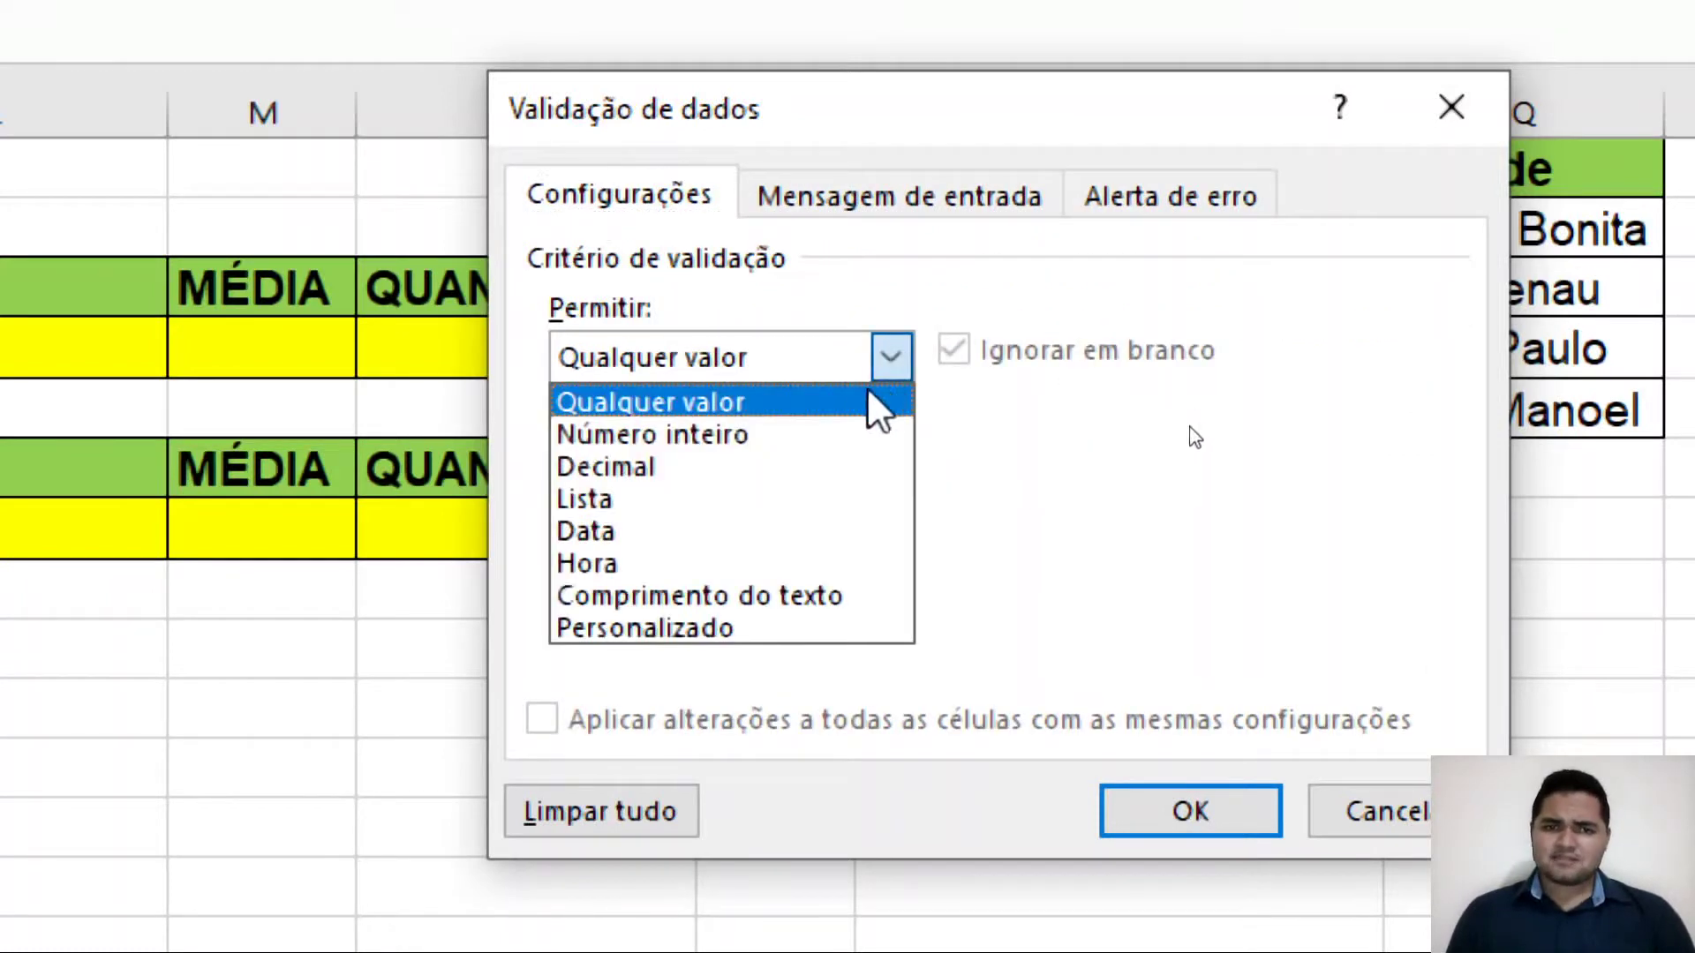
left_click(632, 505)
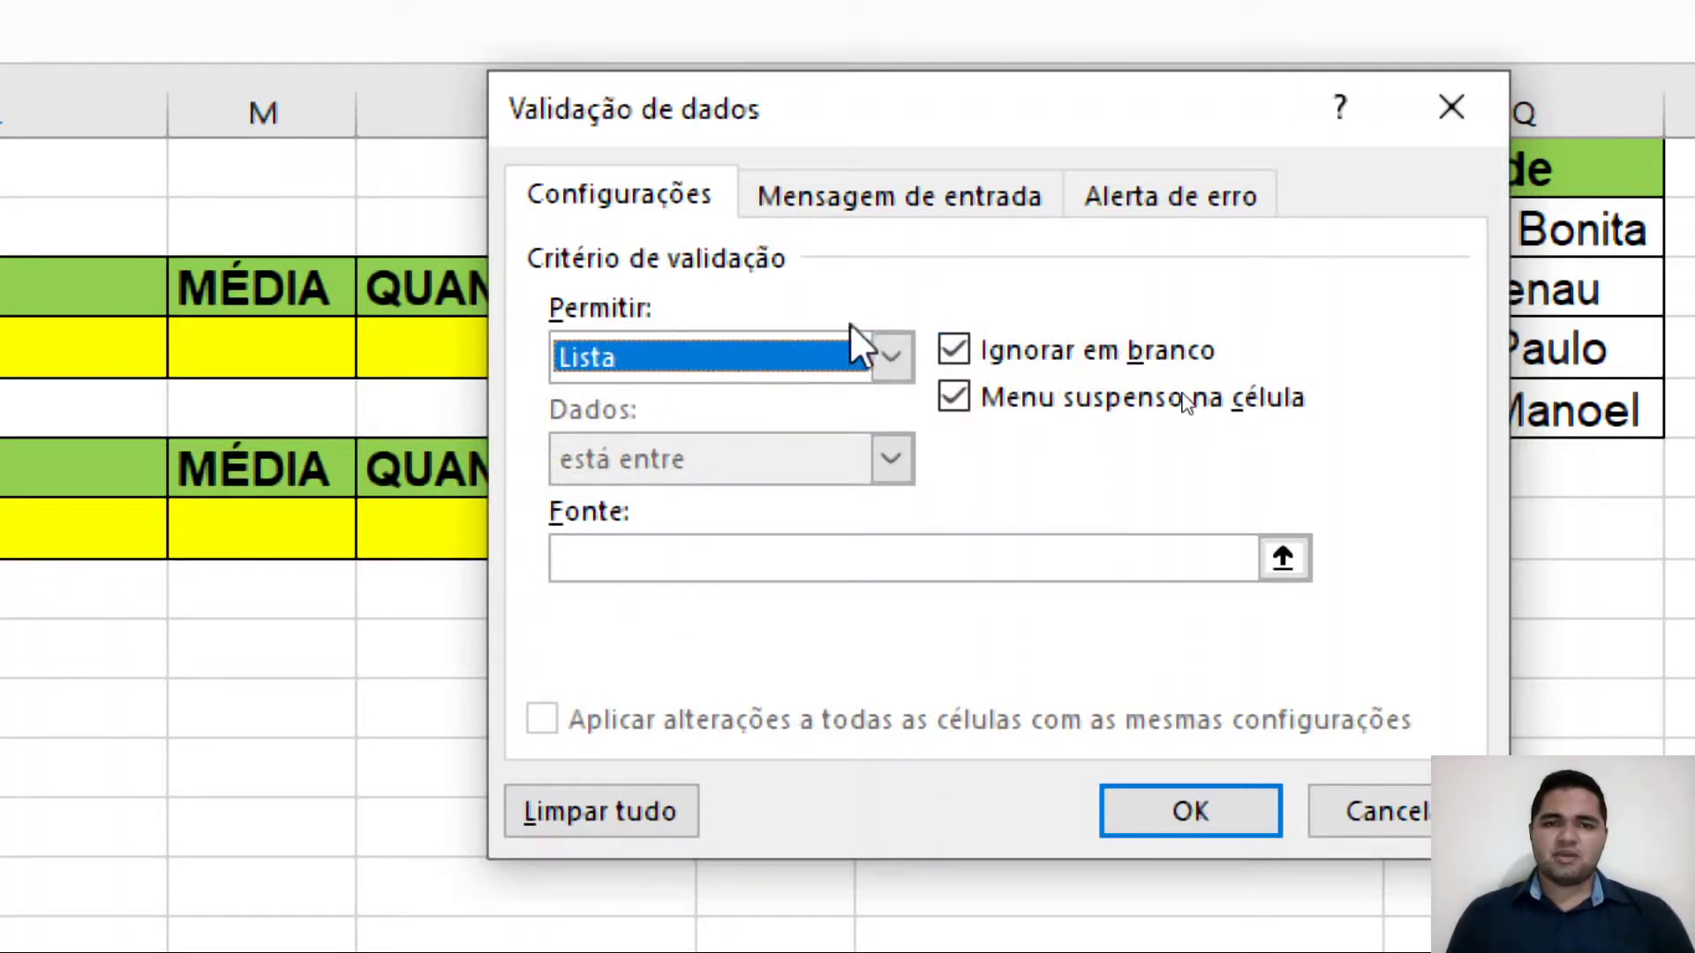
left_click(899, 355)
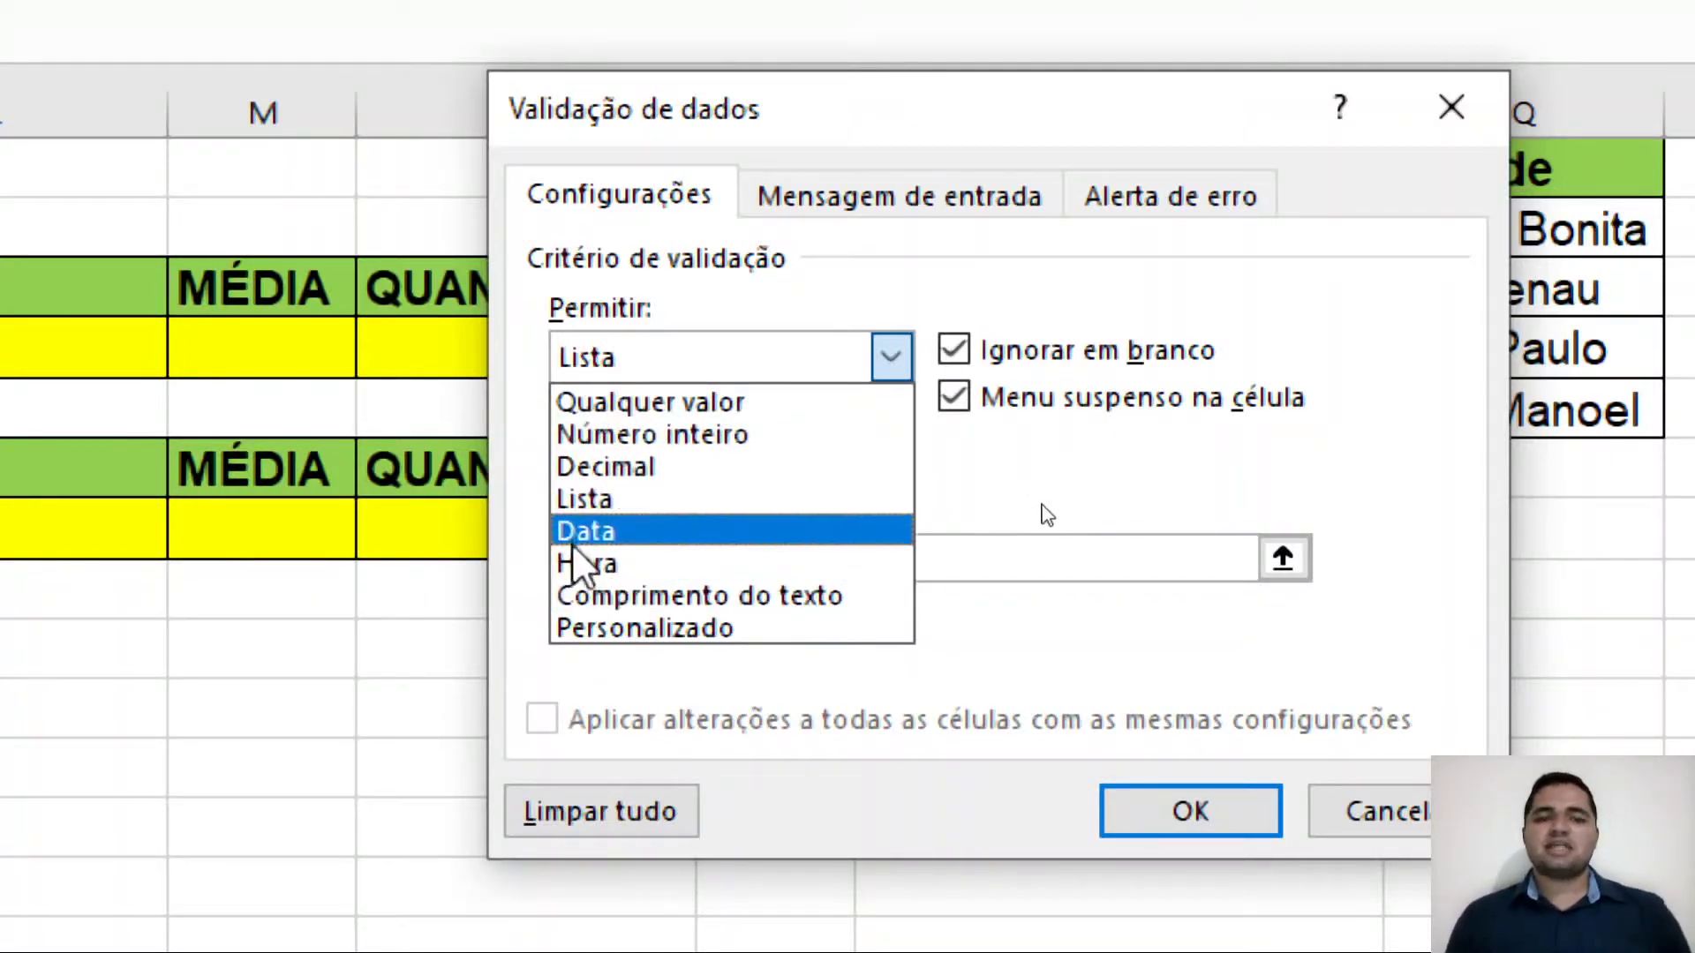
left_click(604, 497)
Set the validation list source to the job titles in =$P$2:$P$5 and apply it to K4.
left_click(651, 559)
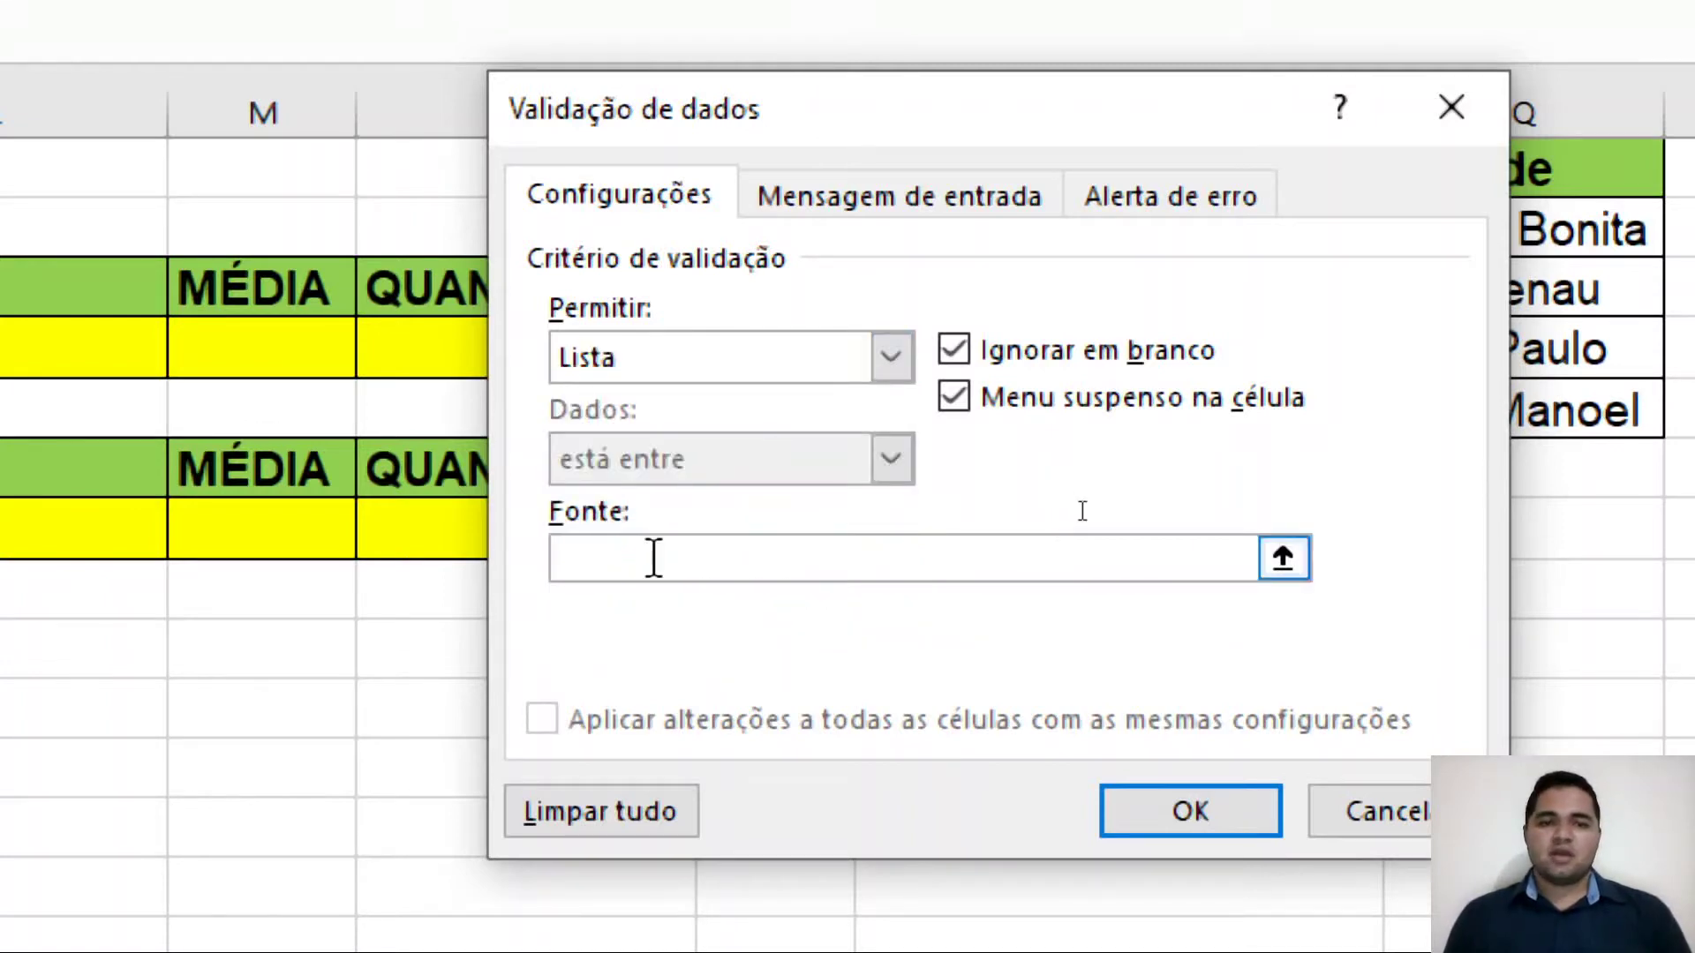
left_click_drag(1197, 109, 545, 75)
left_click(1137, 264)
left_click_drag(1192, 240, 1210, 404)
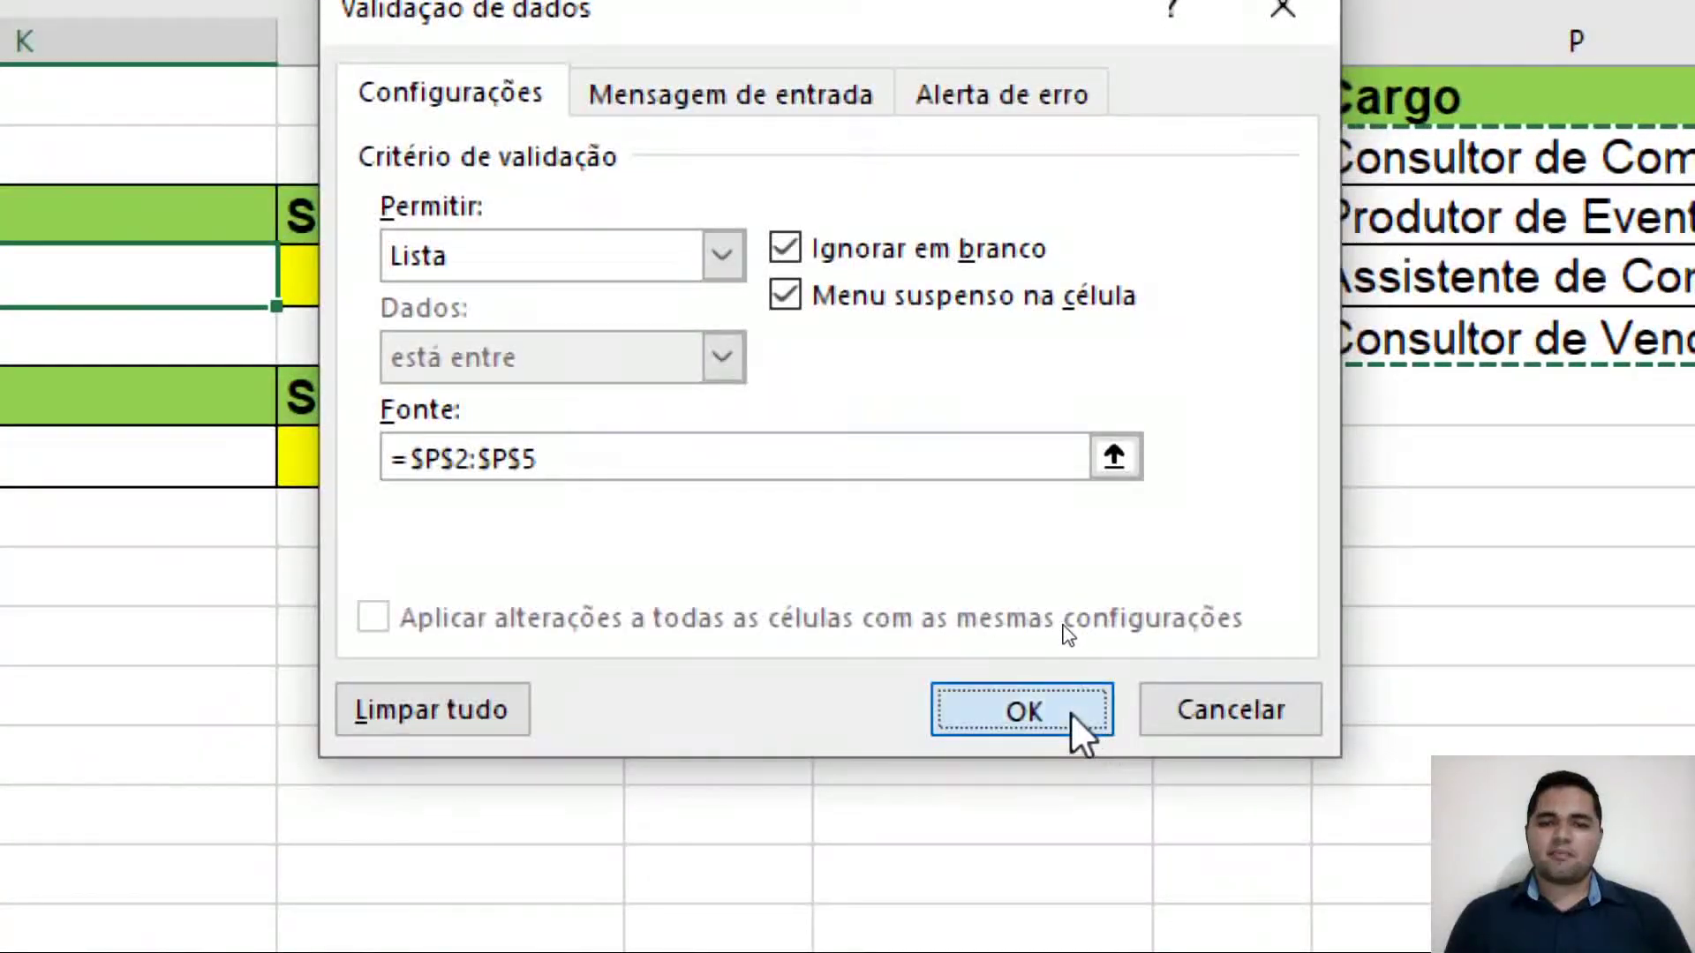
left_click(1070, 711)
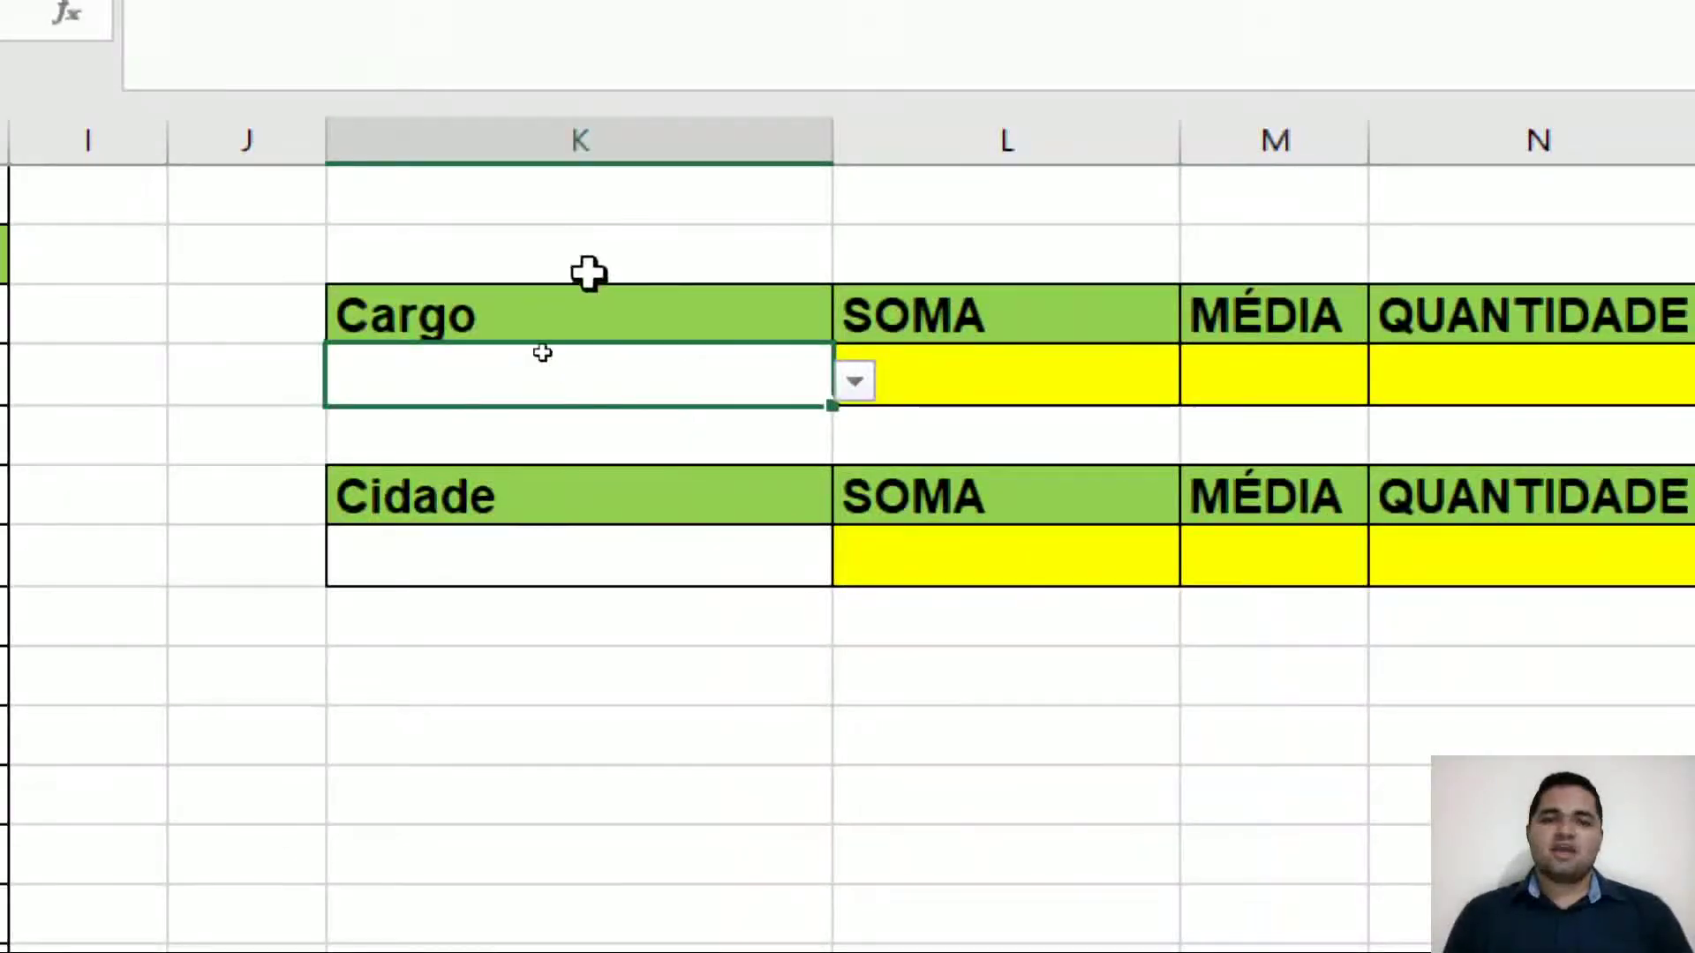
Test the K4 drop-down list with several job titles, ending with Consultor de Compras selected.
left_click(855, 385)
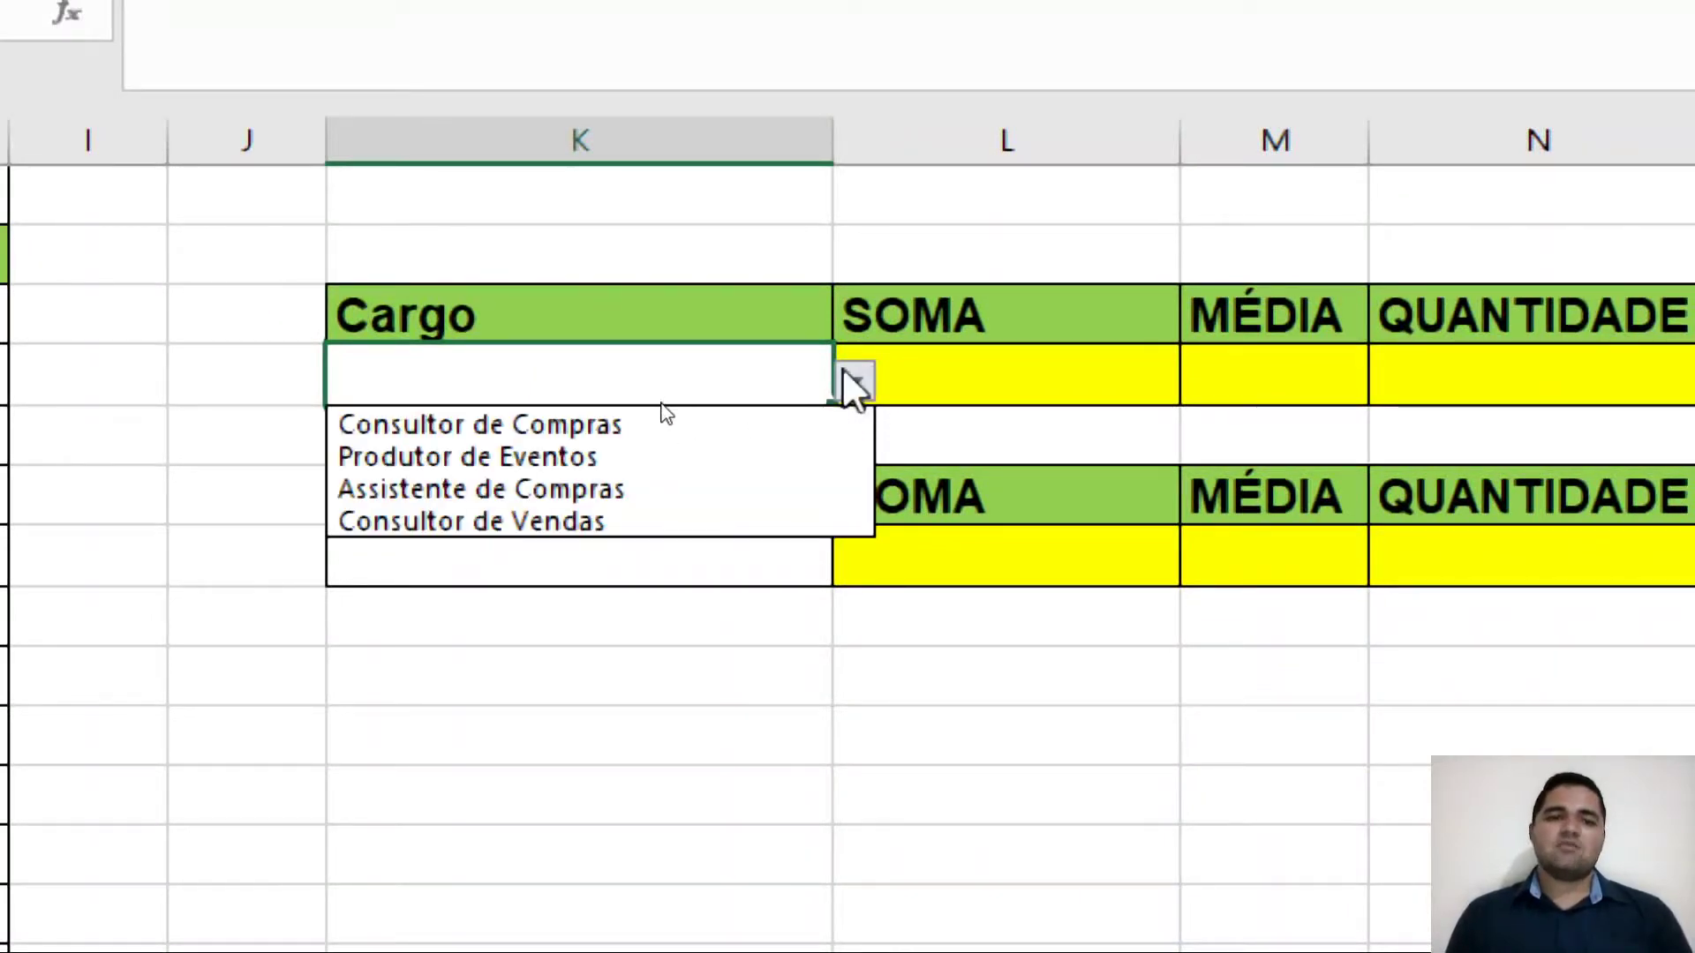
left_click(670, 424)
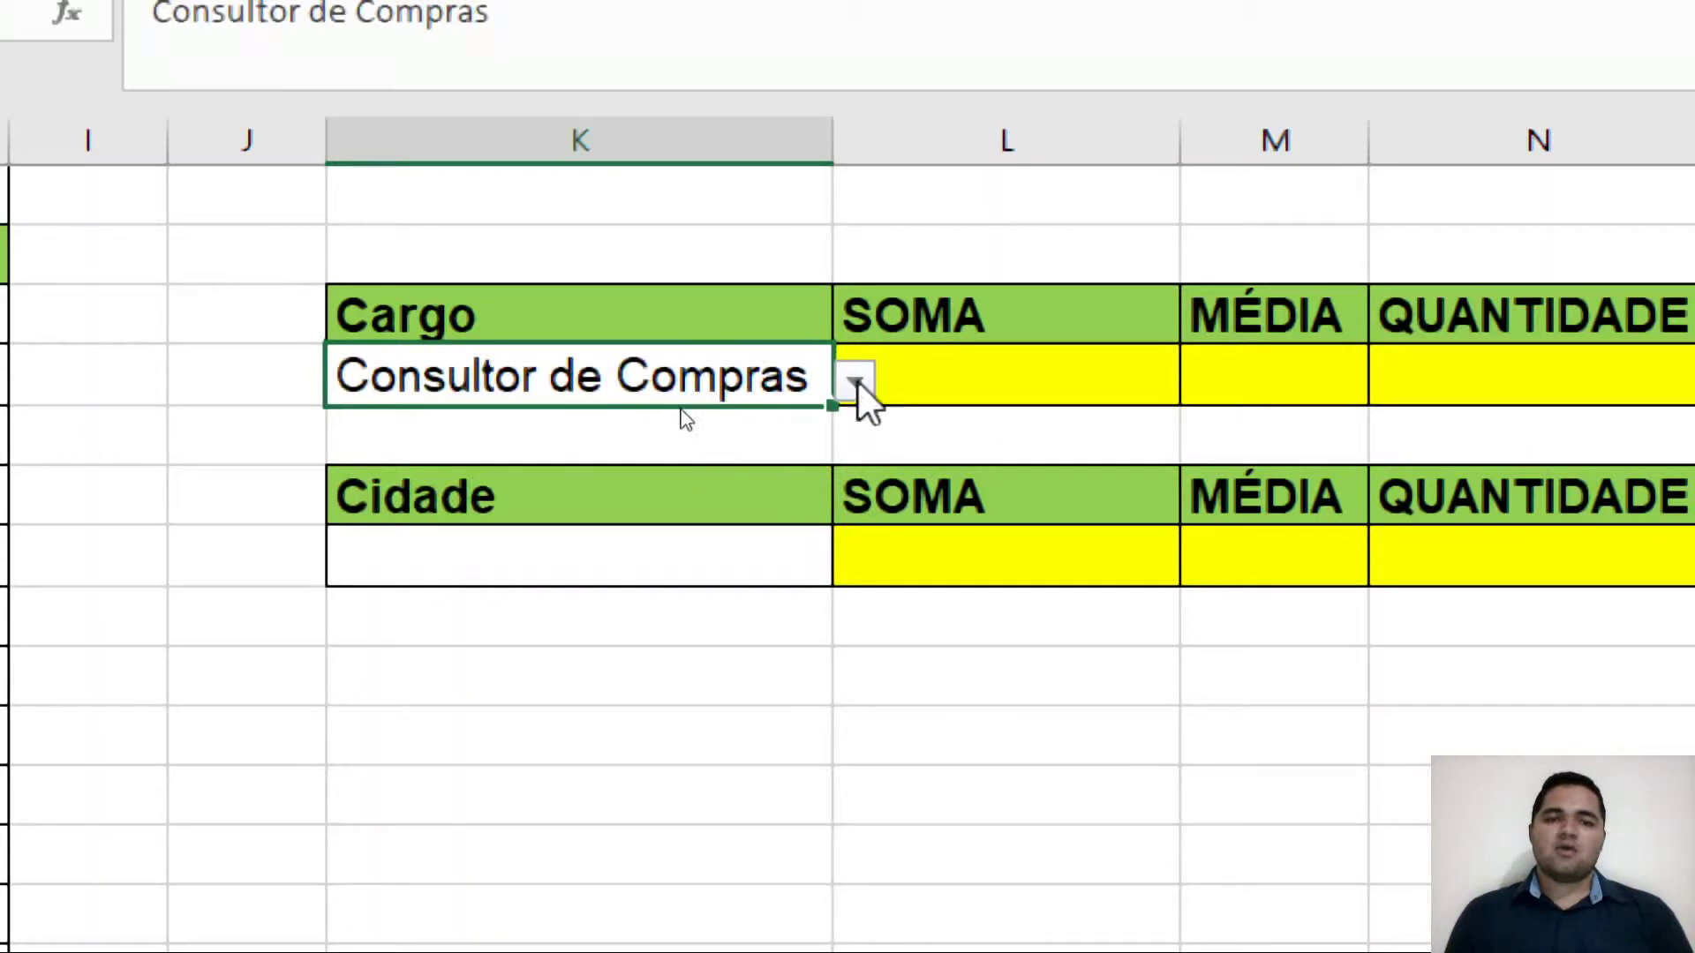
left_click(855, 381)
left_click(583, 457)
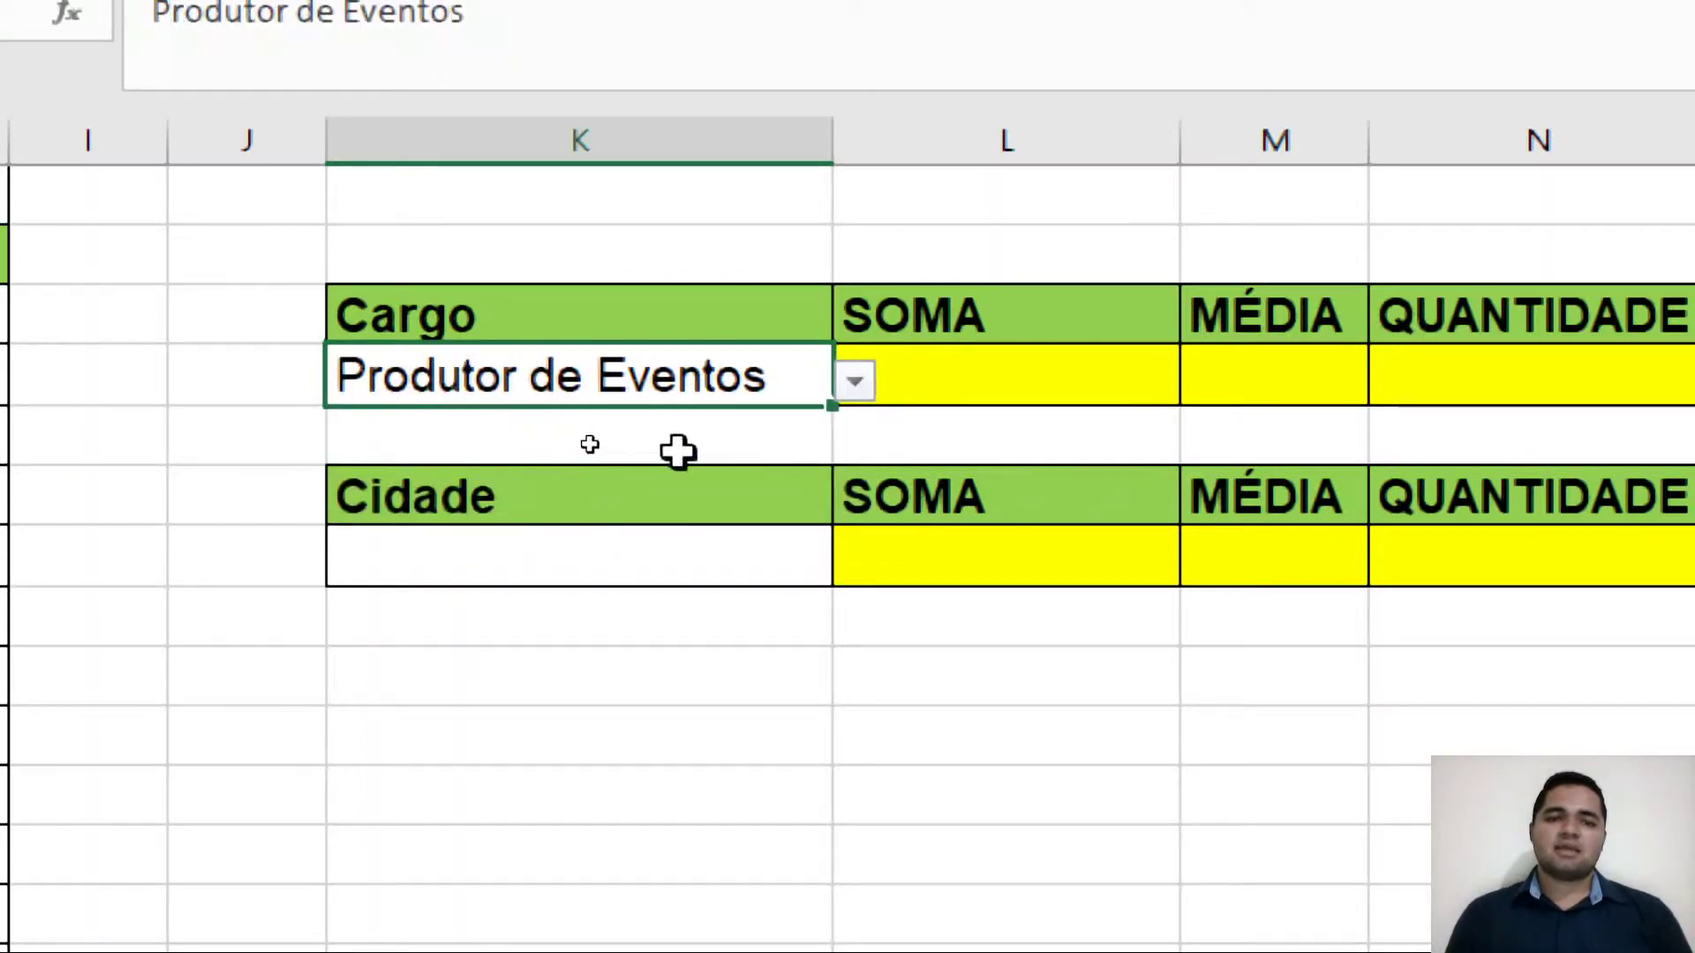
left_click(865, 389)
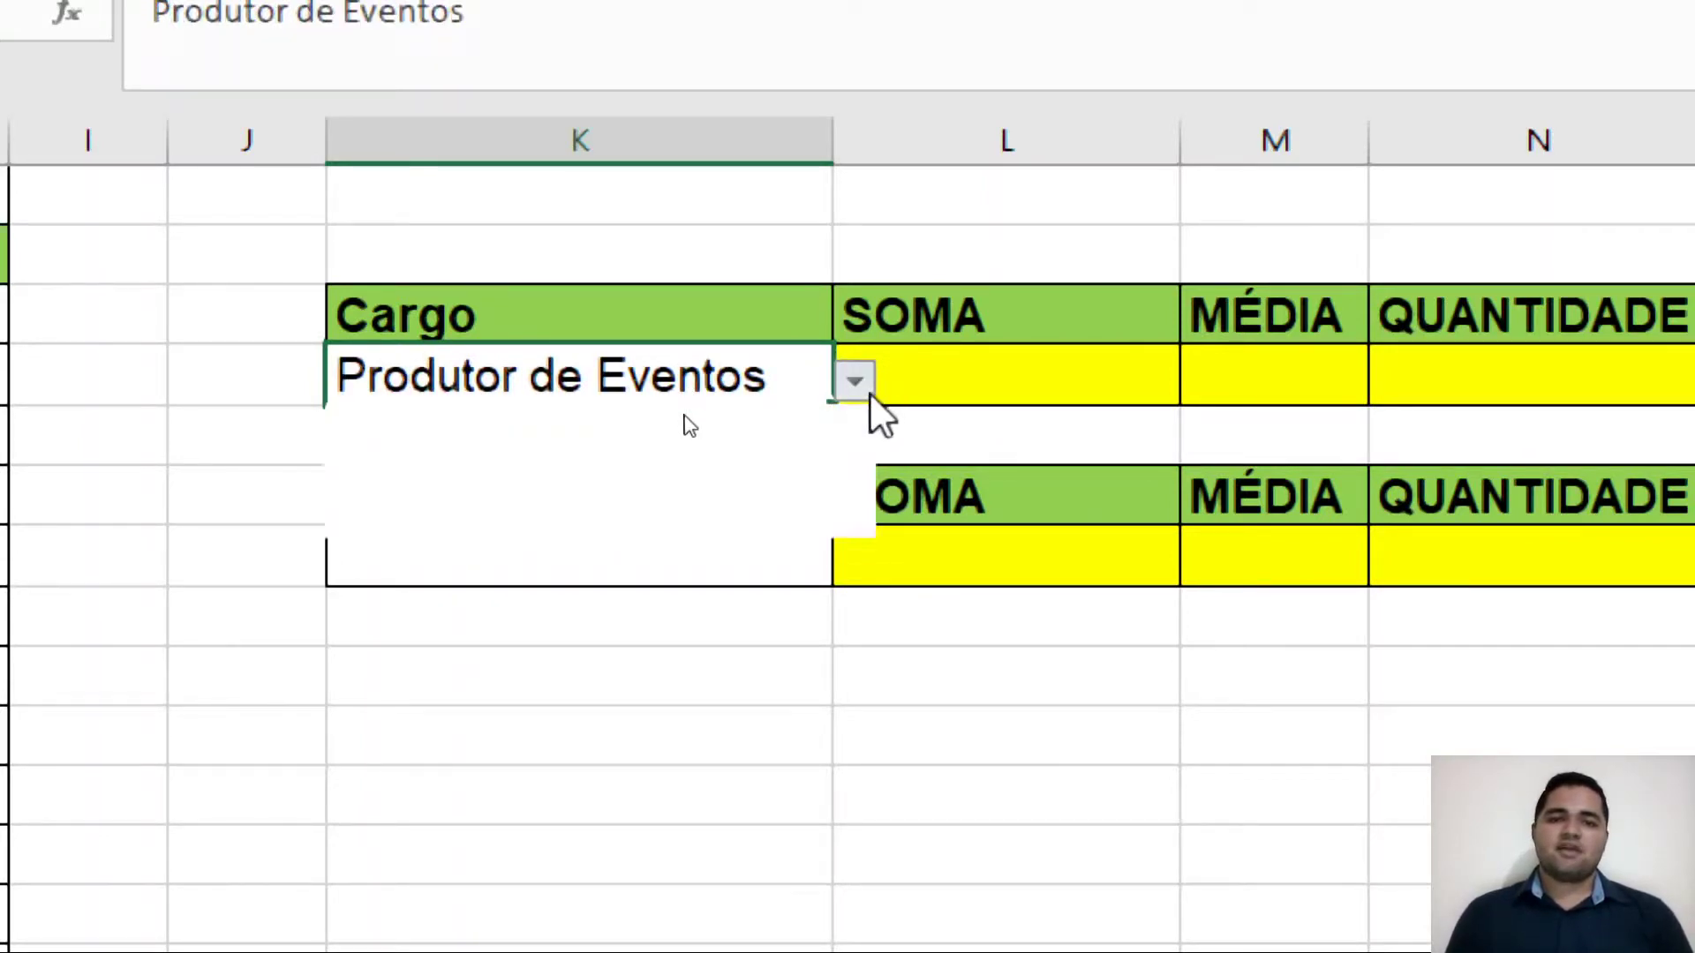
left_click(641, 485)
left_click(855, 381)
left_click(618, 420)
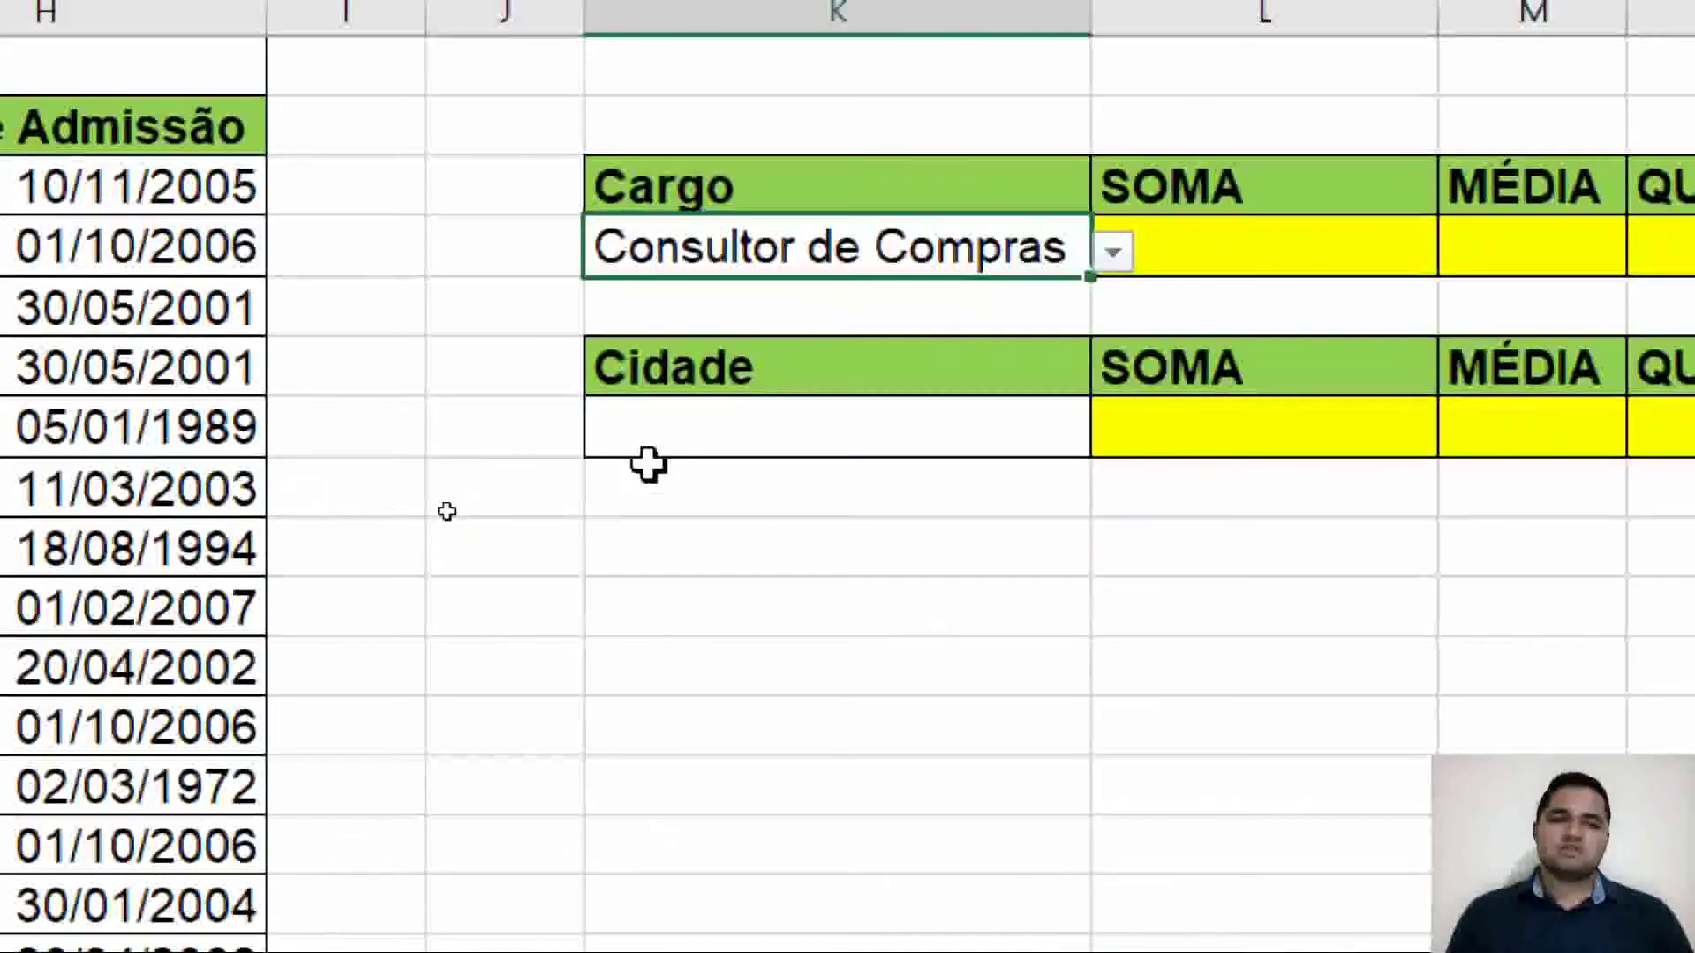
Start data validation for K7 below the Cidade heading, allowing Lista with the cities in =$Q$2:$Q$5 as source.
left_click(700, 420)
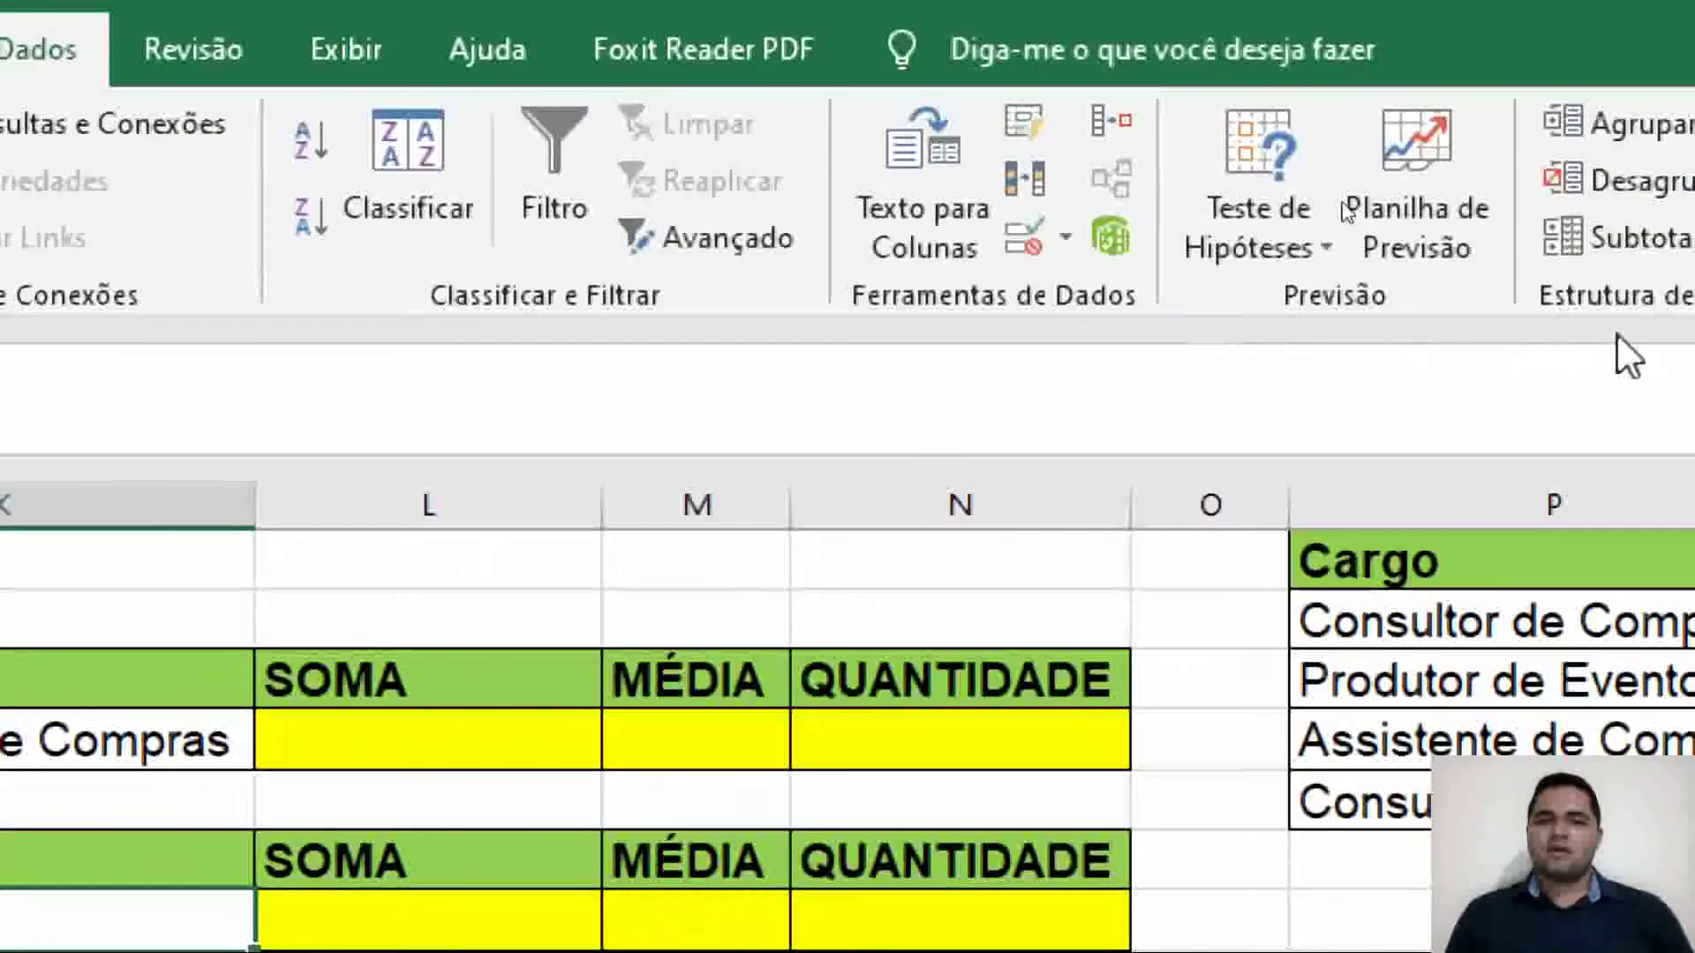
left_click(1024, 256)
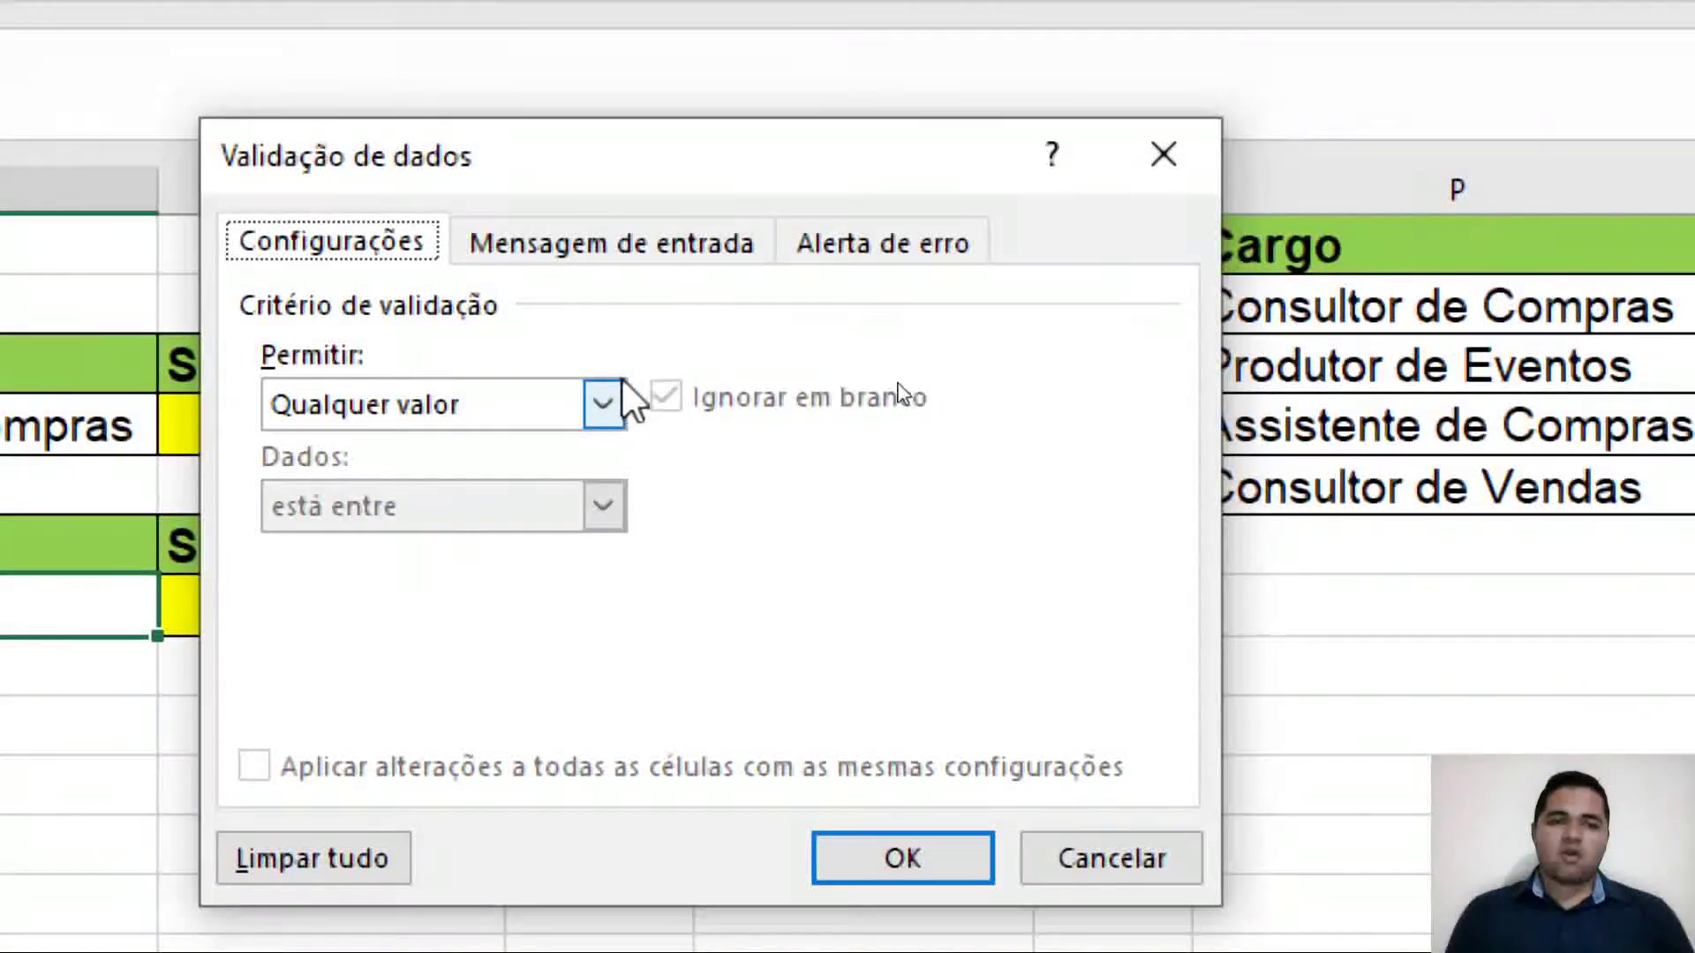
left_click(609, 404)
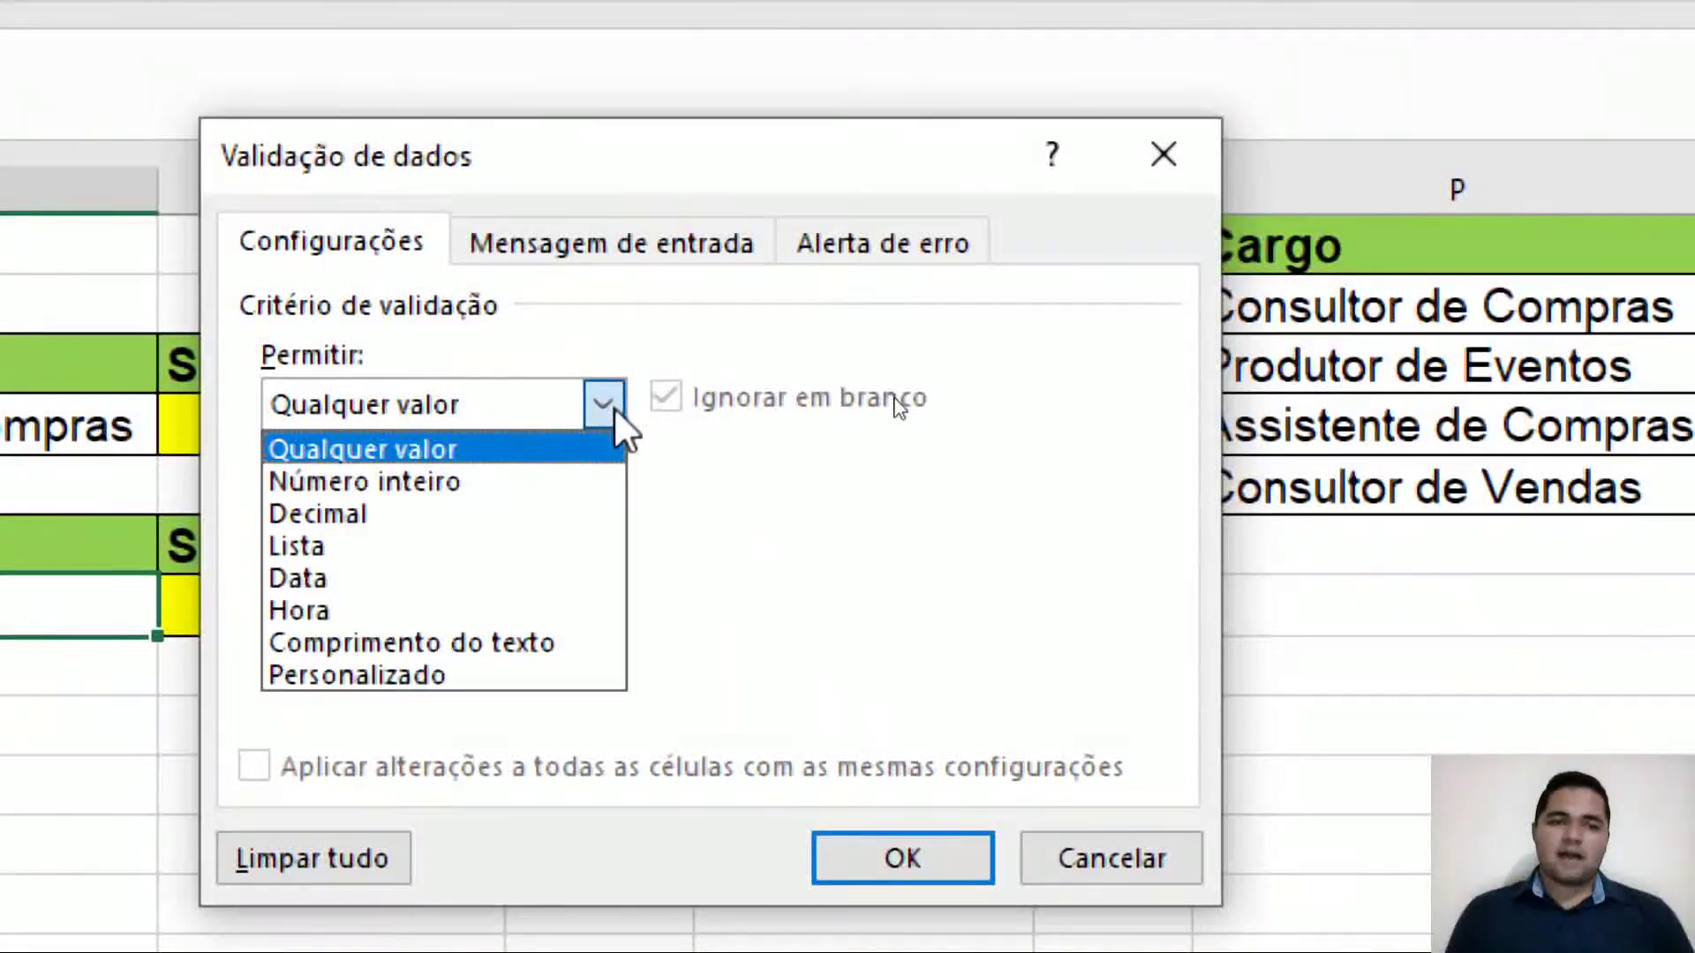
left_click(433, 548)
left_click(515, 609)
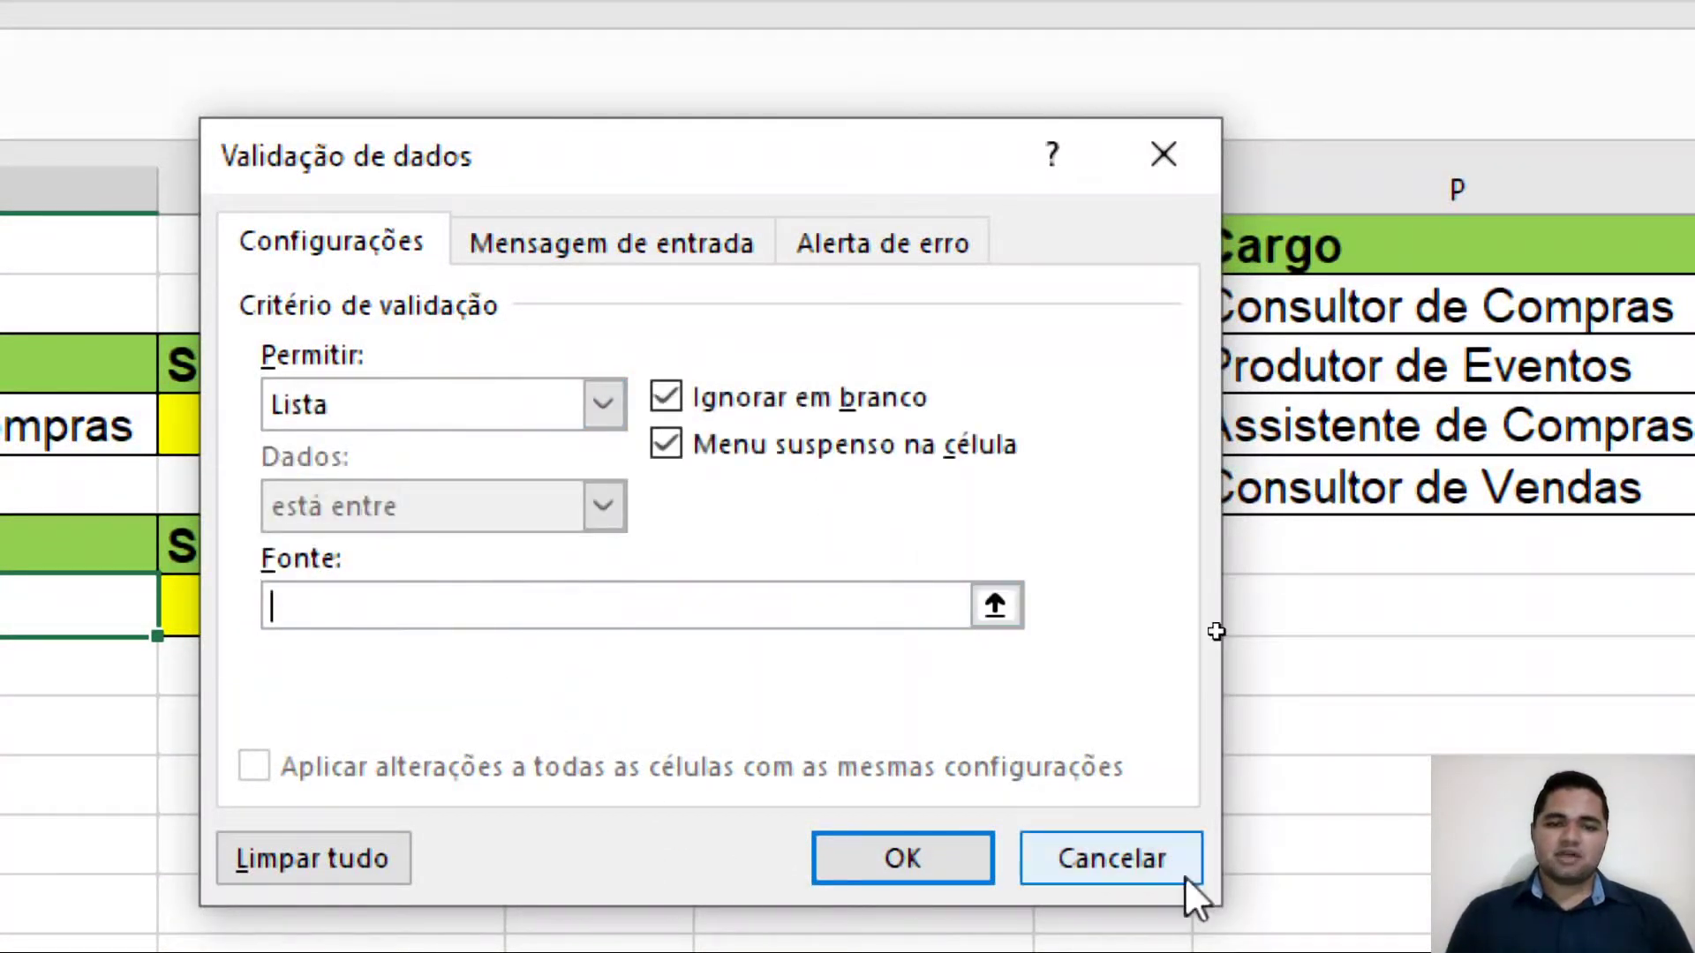
left_click_drag(1245, 381, 1271, 541)
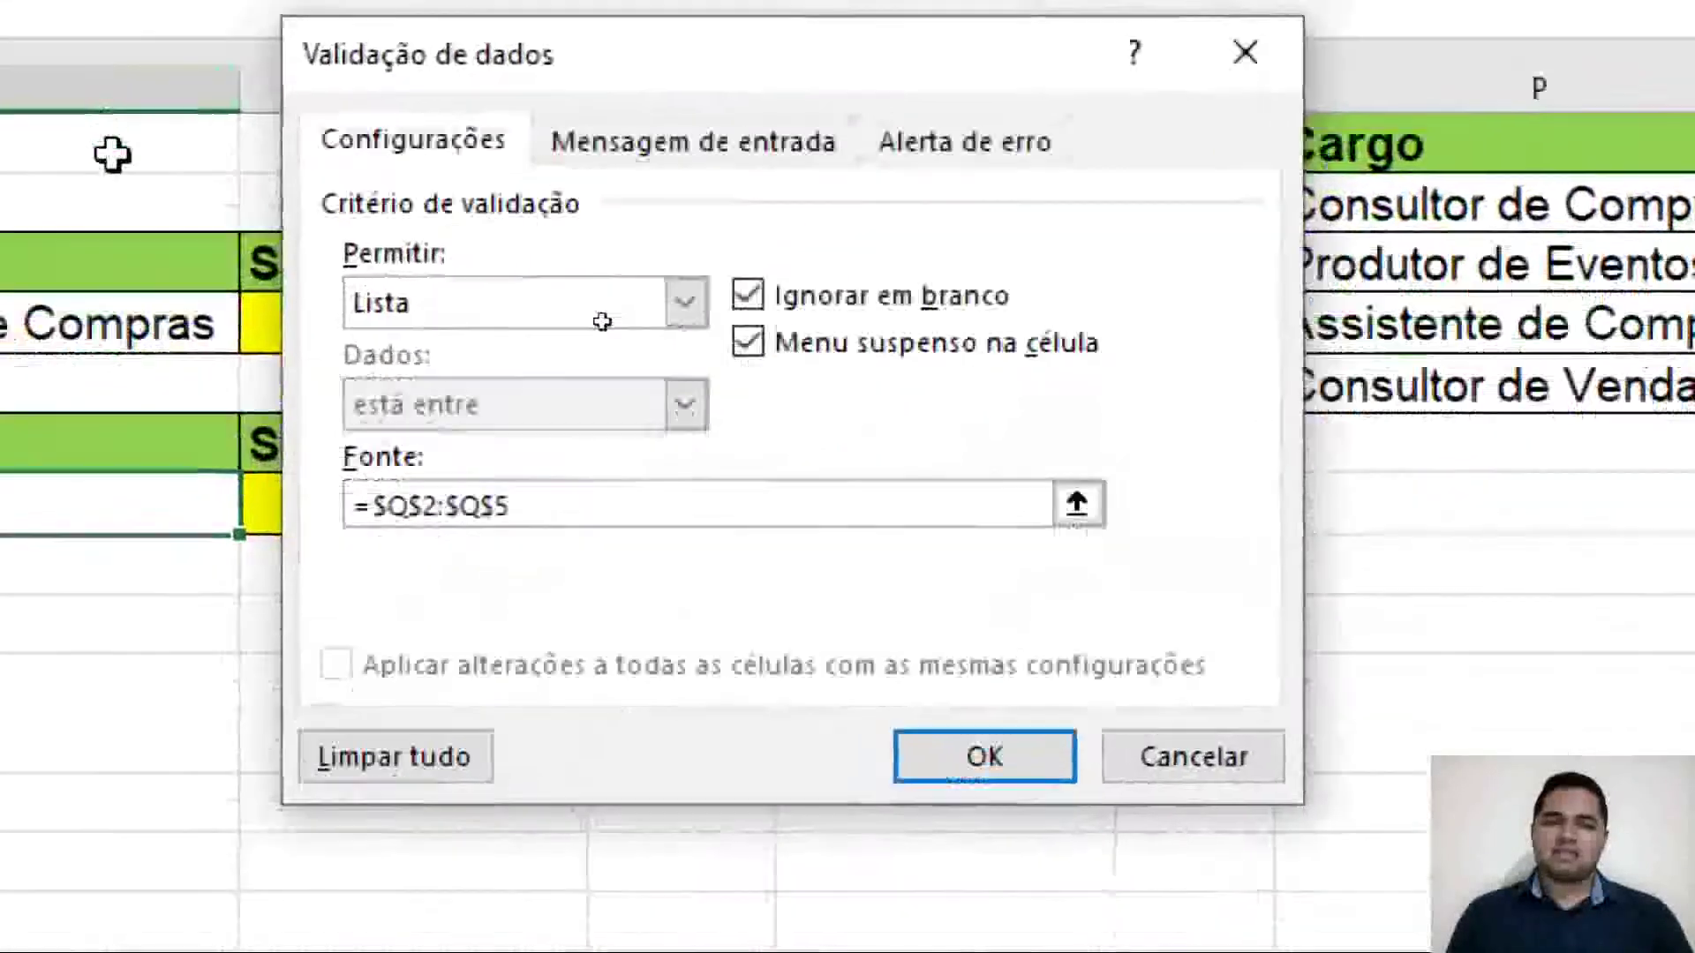
Give the K7 validation an input message titled Cidade reading "Selecione a Cidade", apply it and choose São Paulo from the list.
left_click(671, 132)
left_click(428, 366)
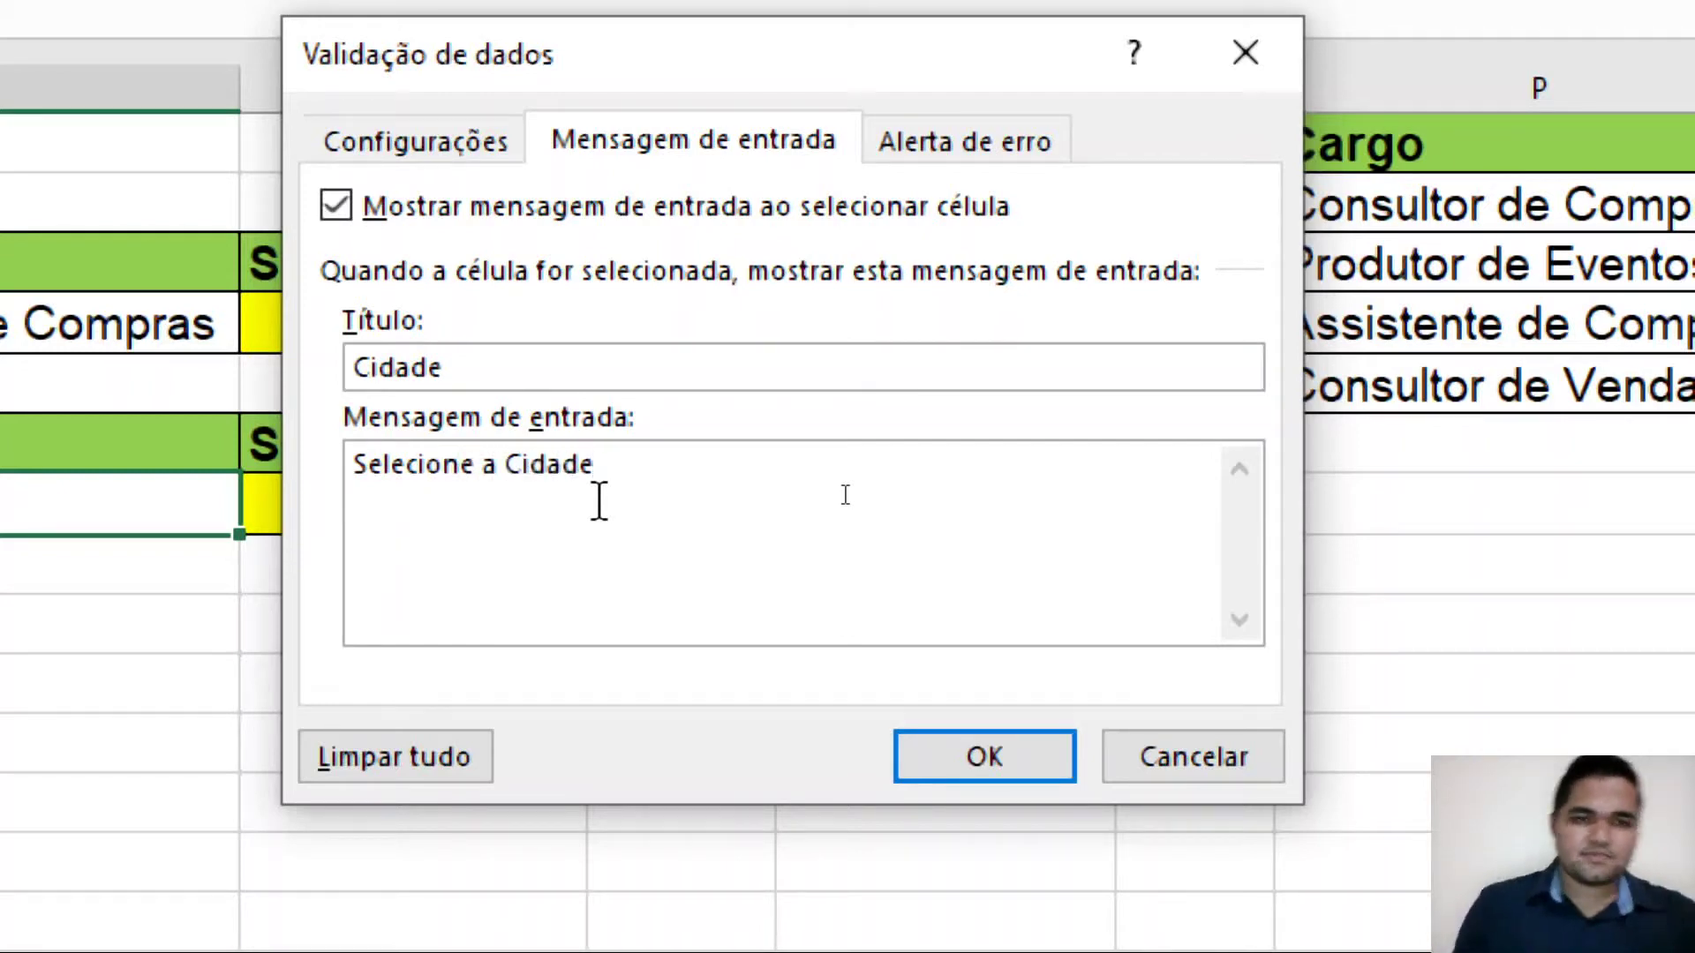
left_click(987, 757)
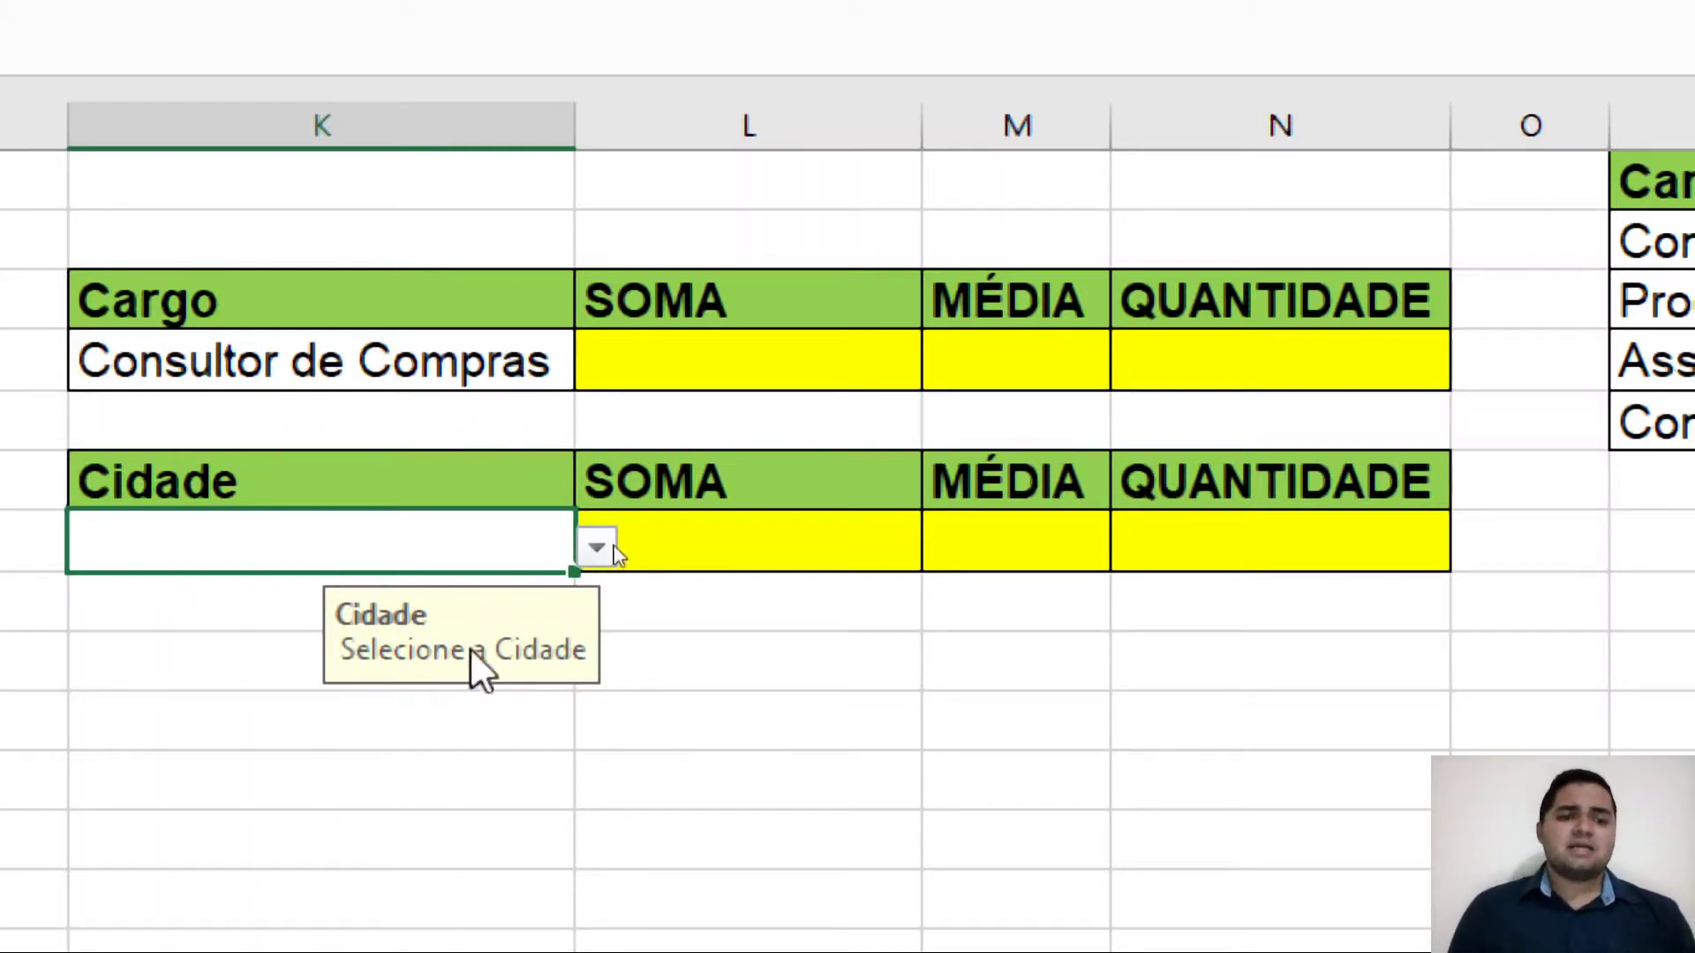
left_click(596, 549)
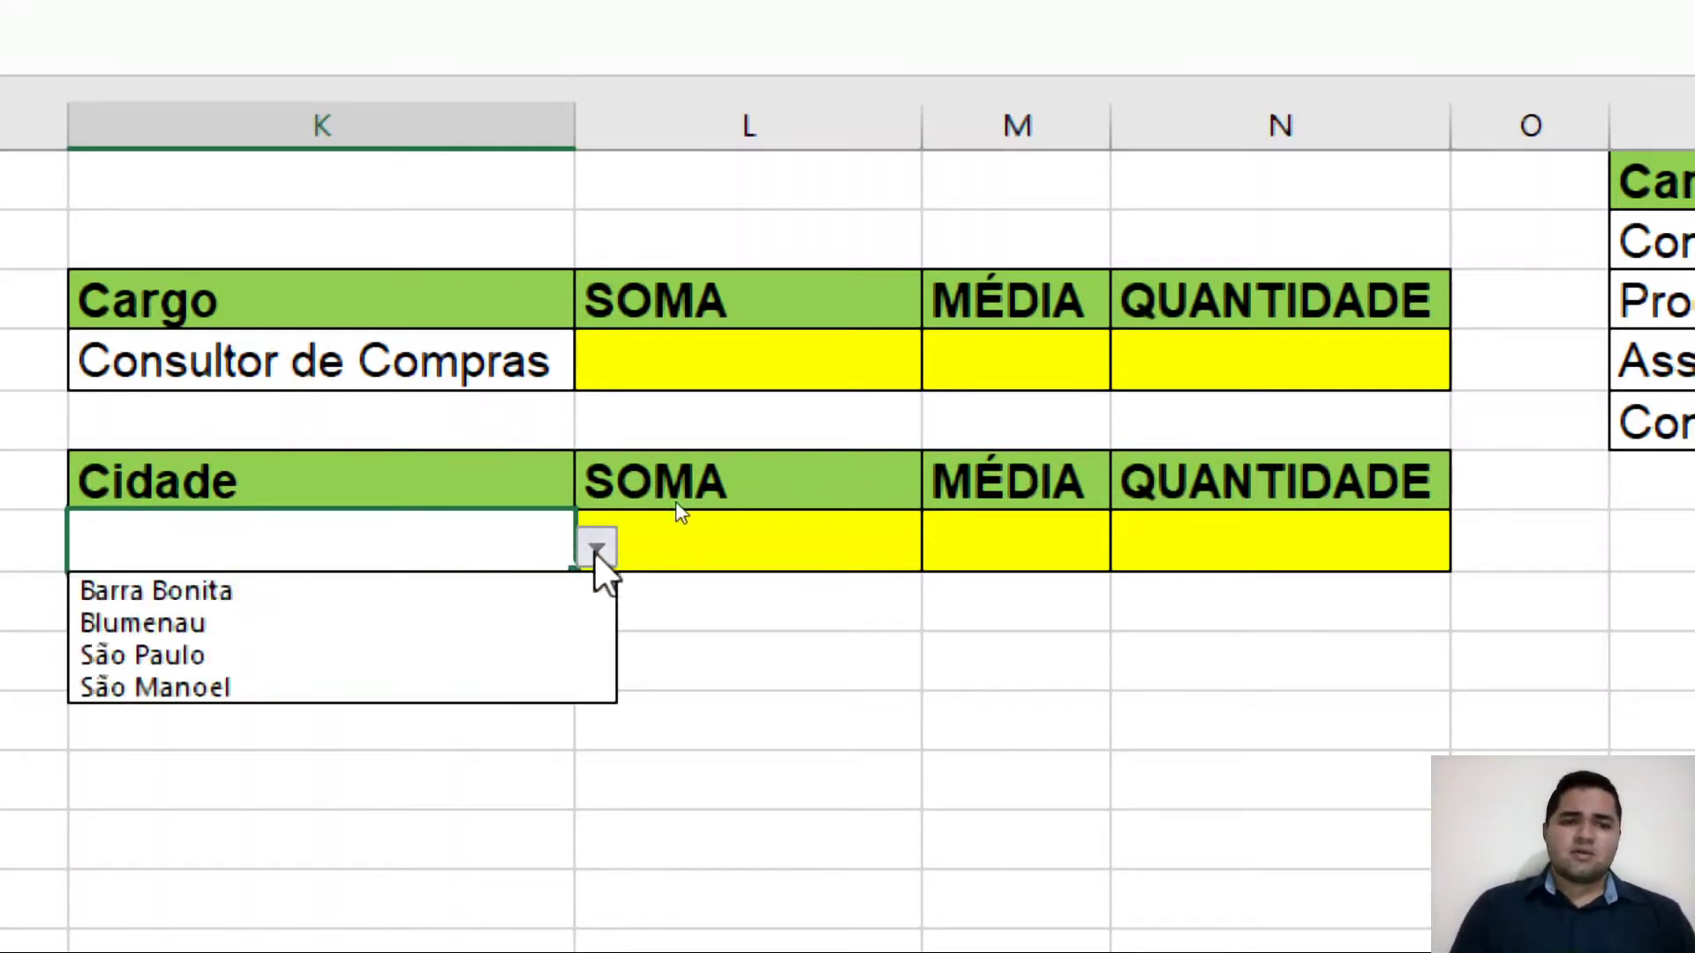
left_click(142, 653)
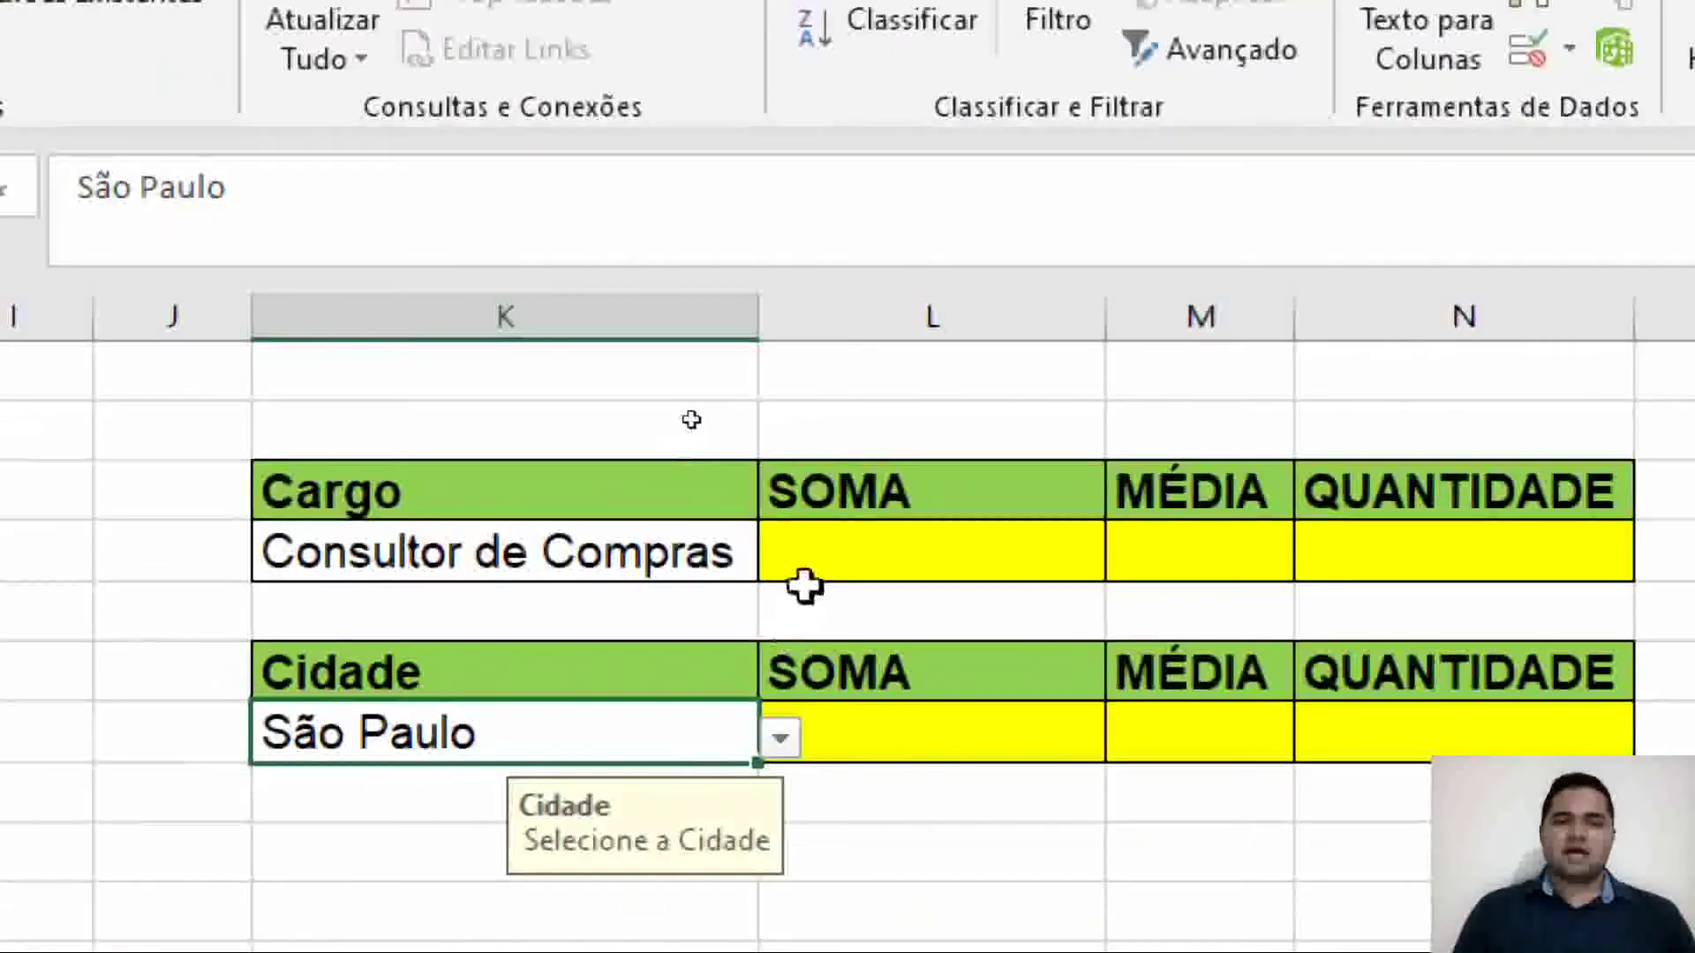
left_click(811, 565)
type("=")
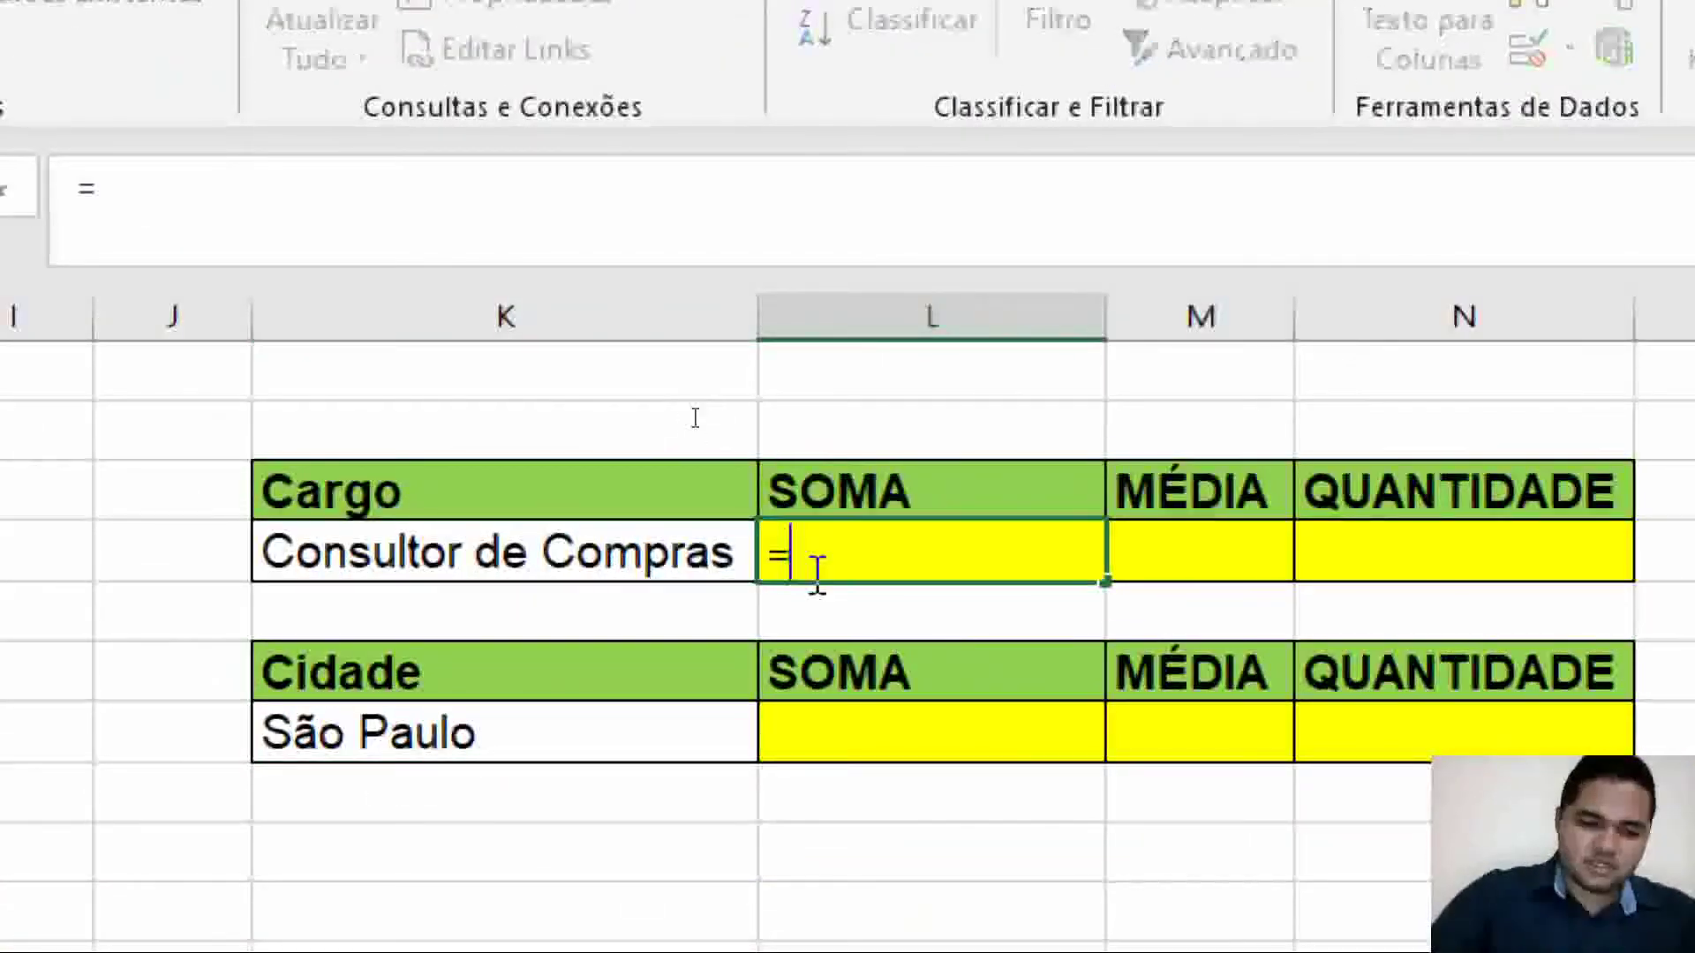
type("bd")
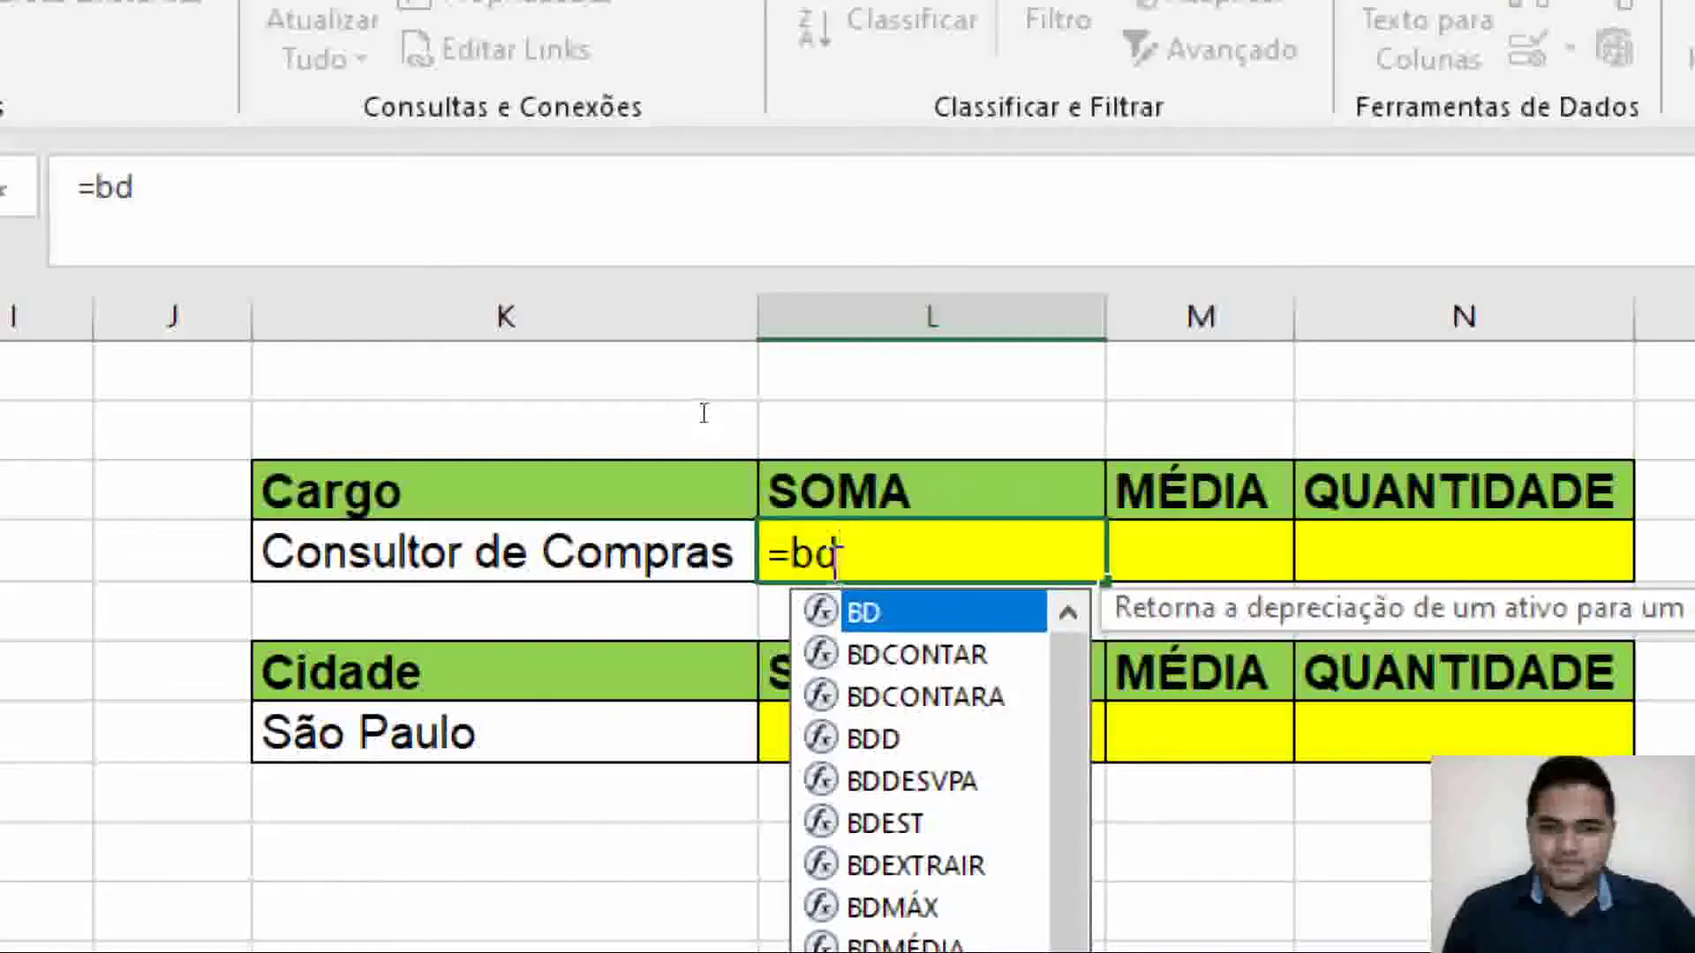
type("soma")
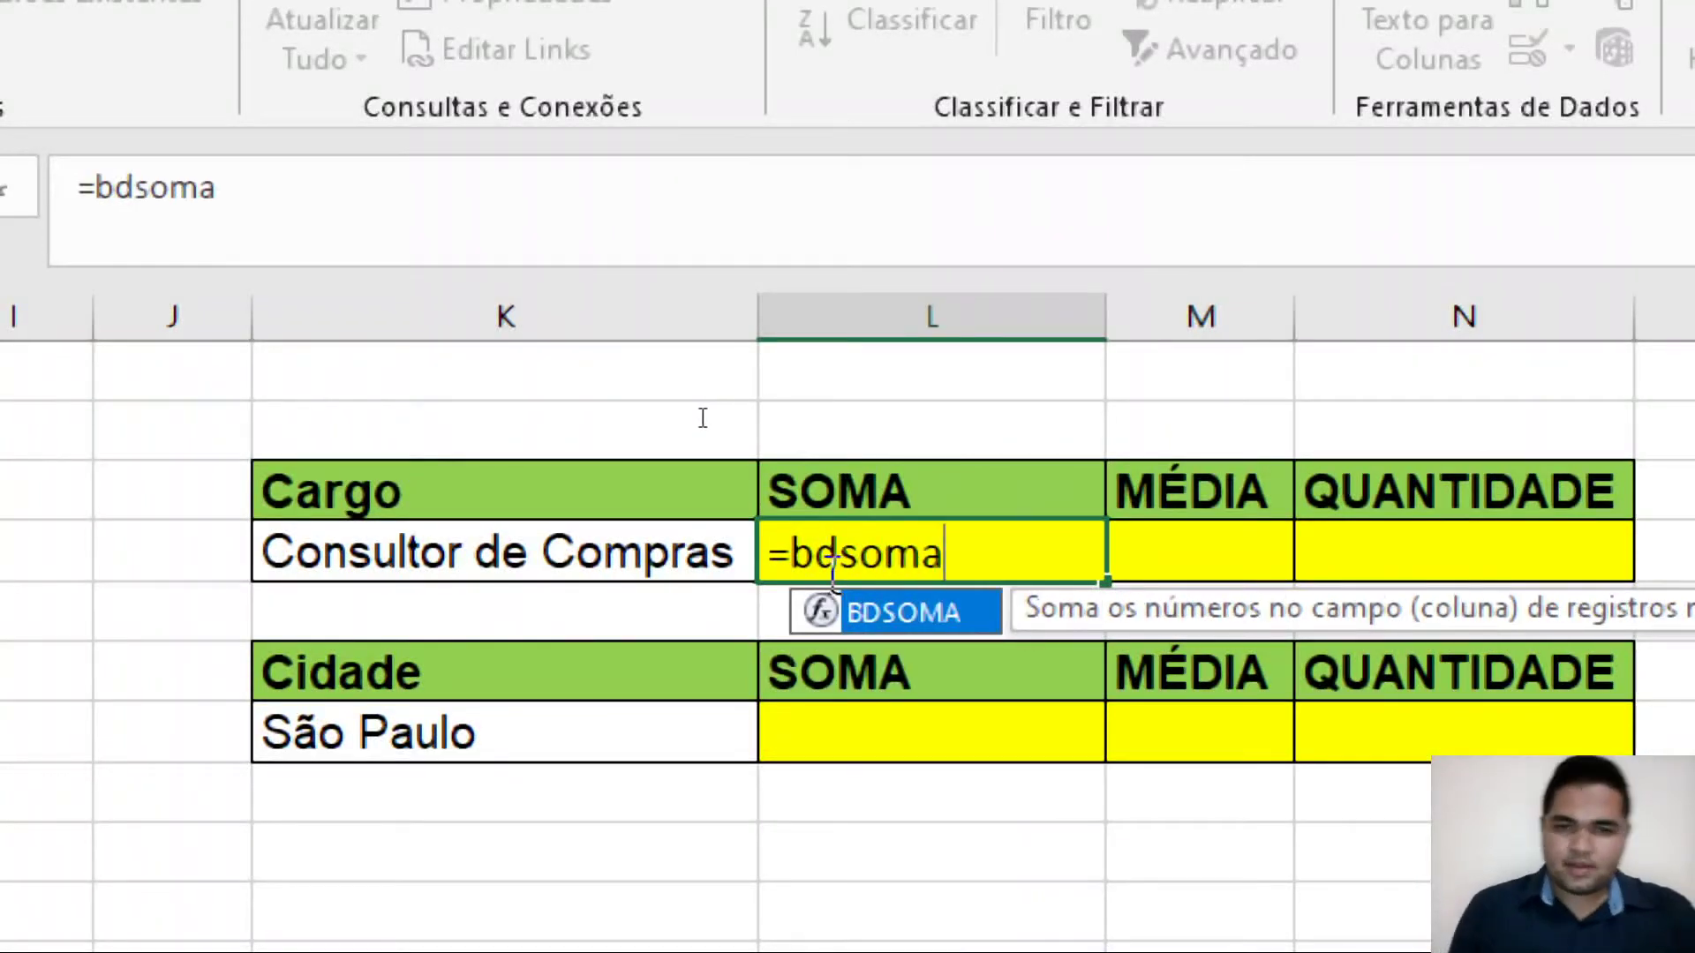
double_click(947, 618)
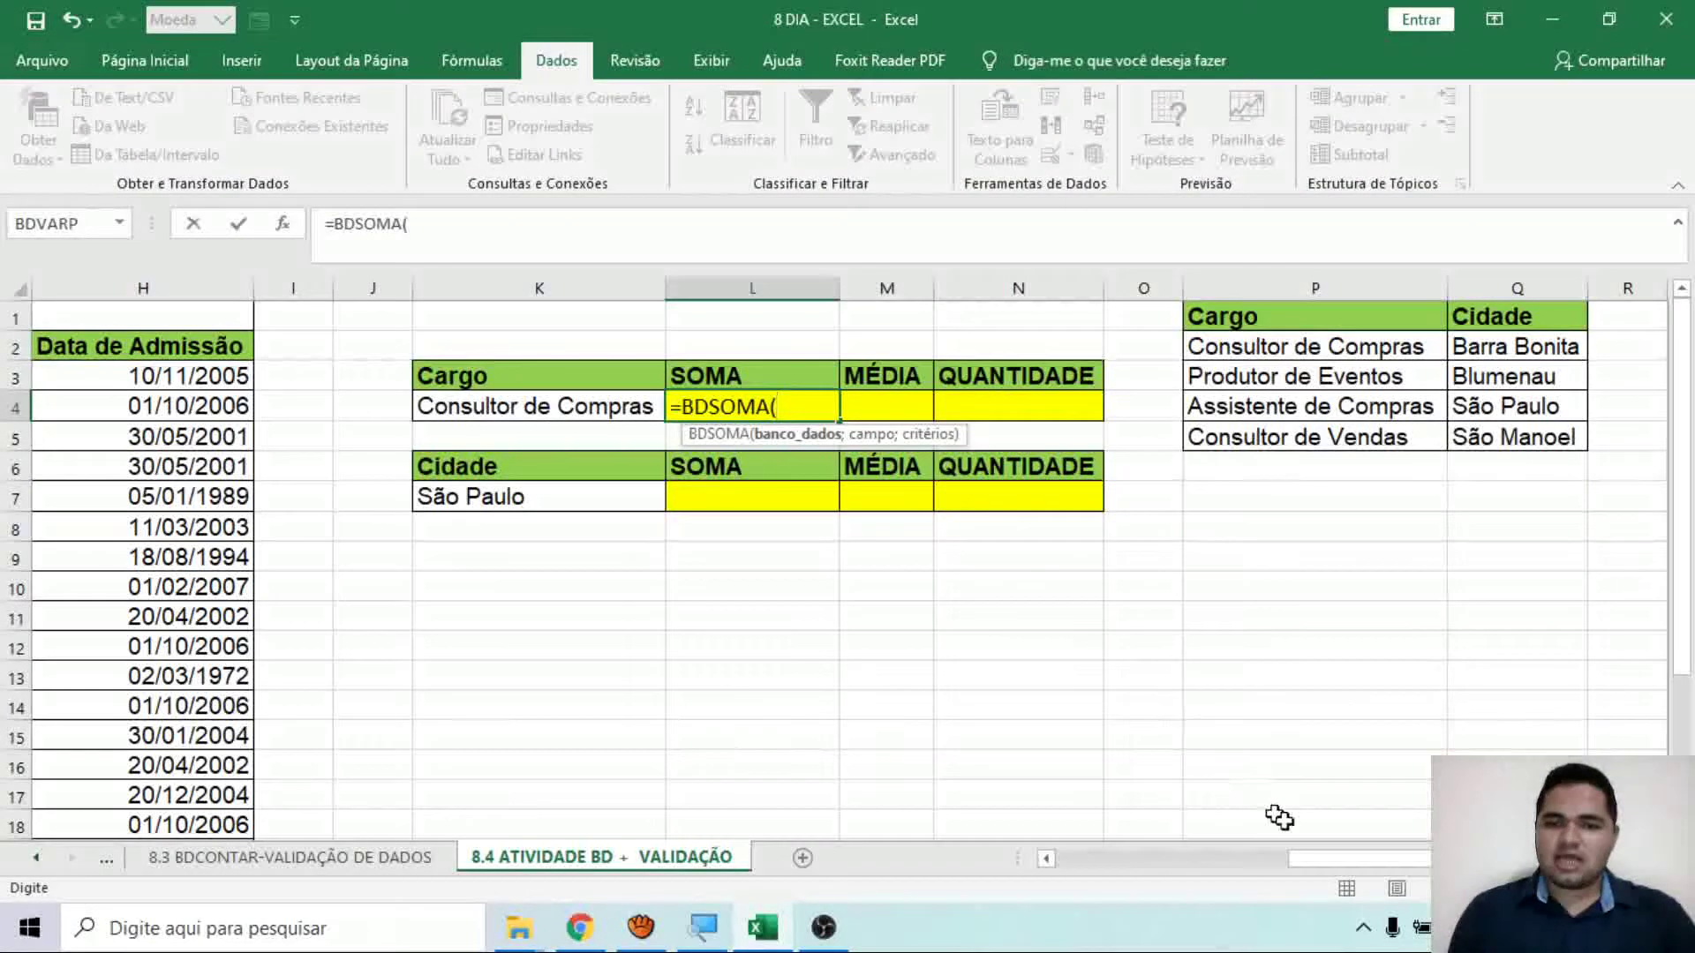
left_click_drag(1329, 860, 1095, 861)
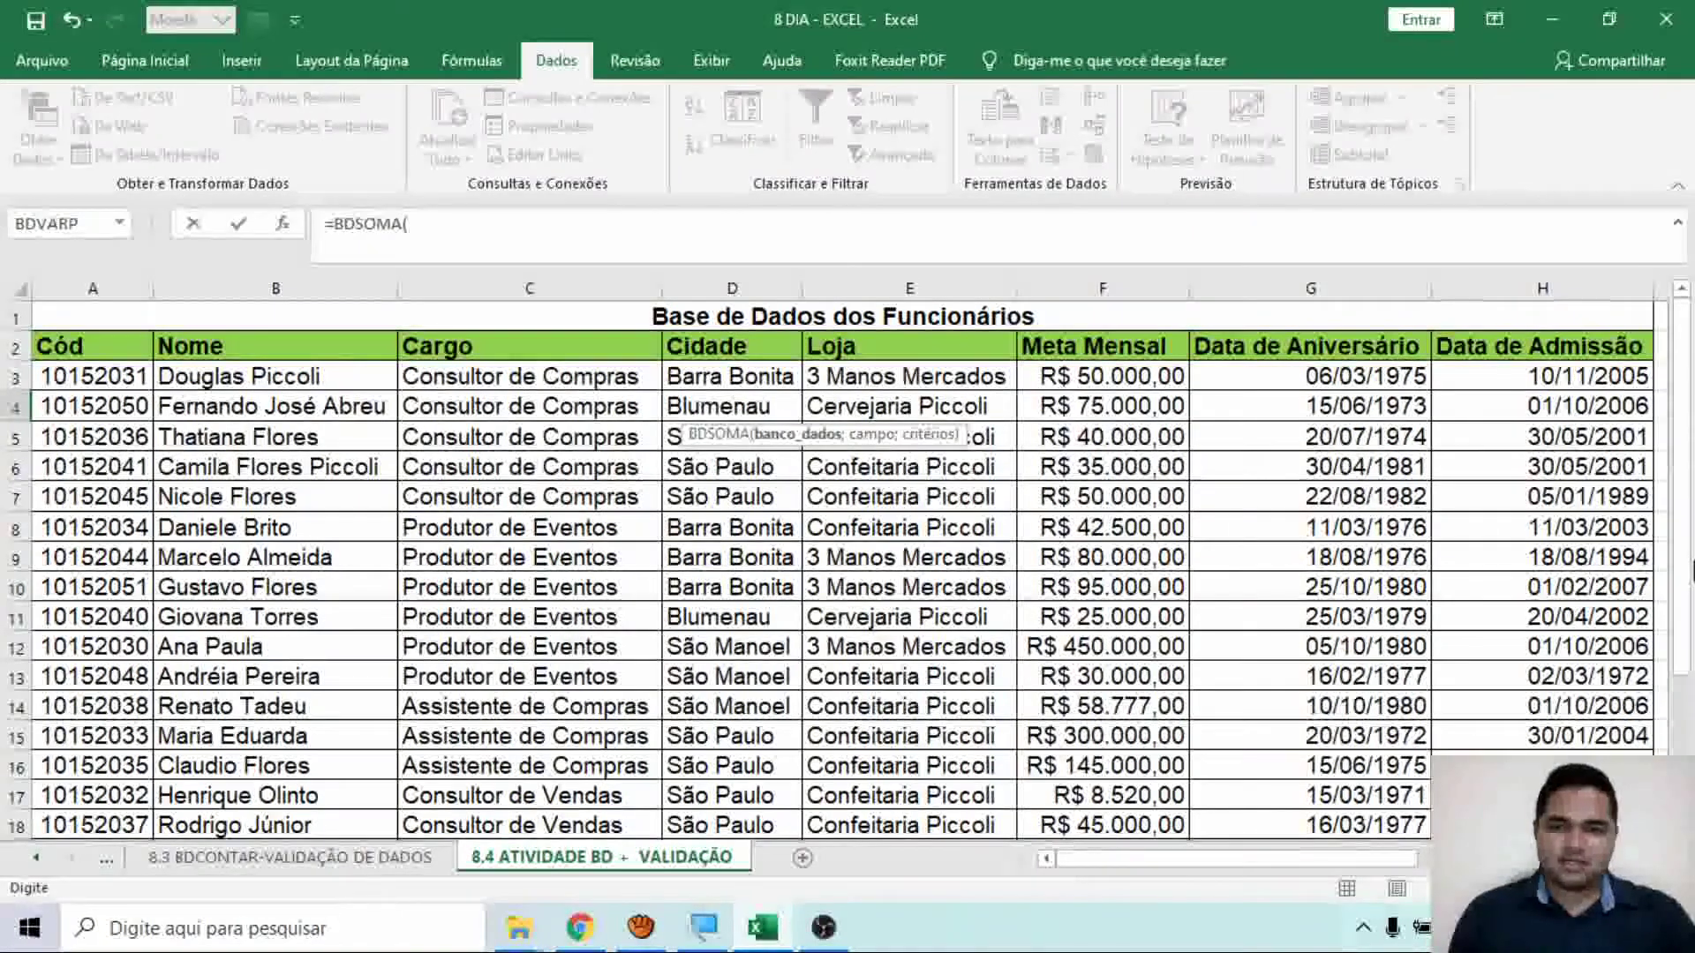
left_click_drag(1117, 860, 1423, 853)
key("BackSpace")
key("BackSpace")
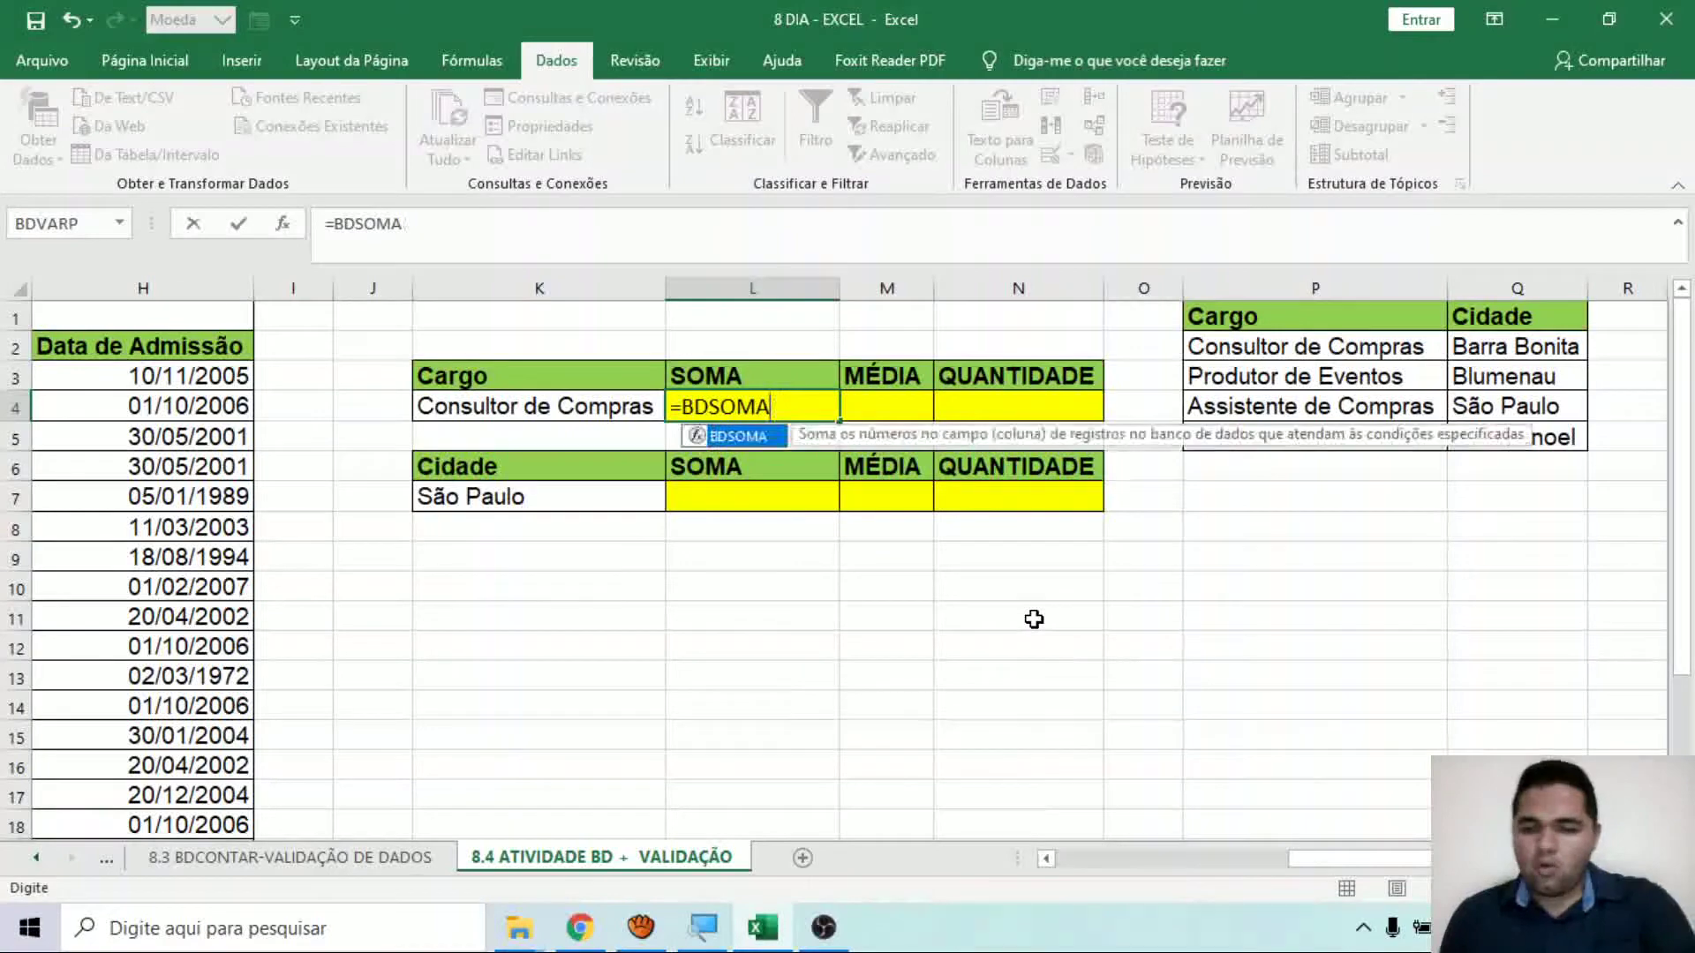
key("Escape")
Try to select the whole employee table, from the header row in A2 down to H24.
left_click_drag(1338, 861, 1051, 887)
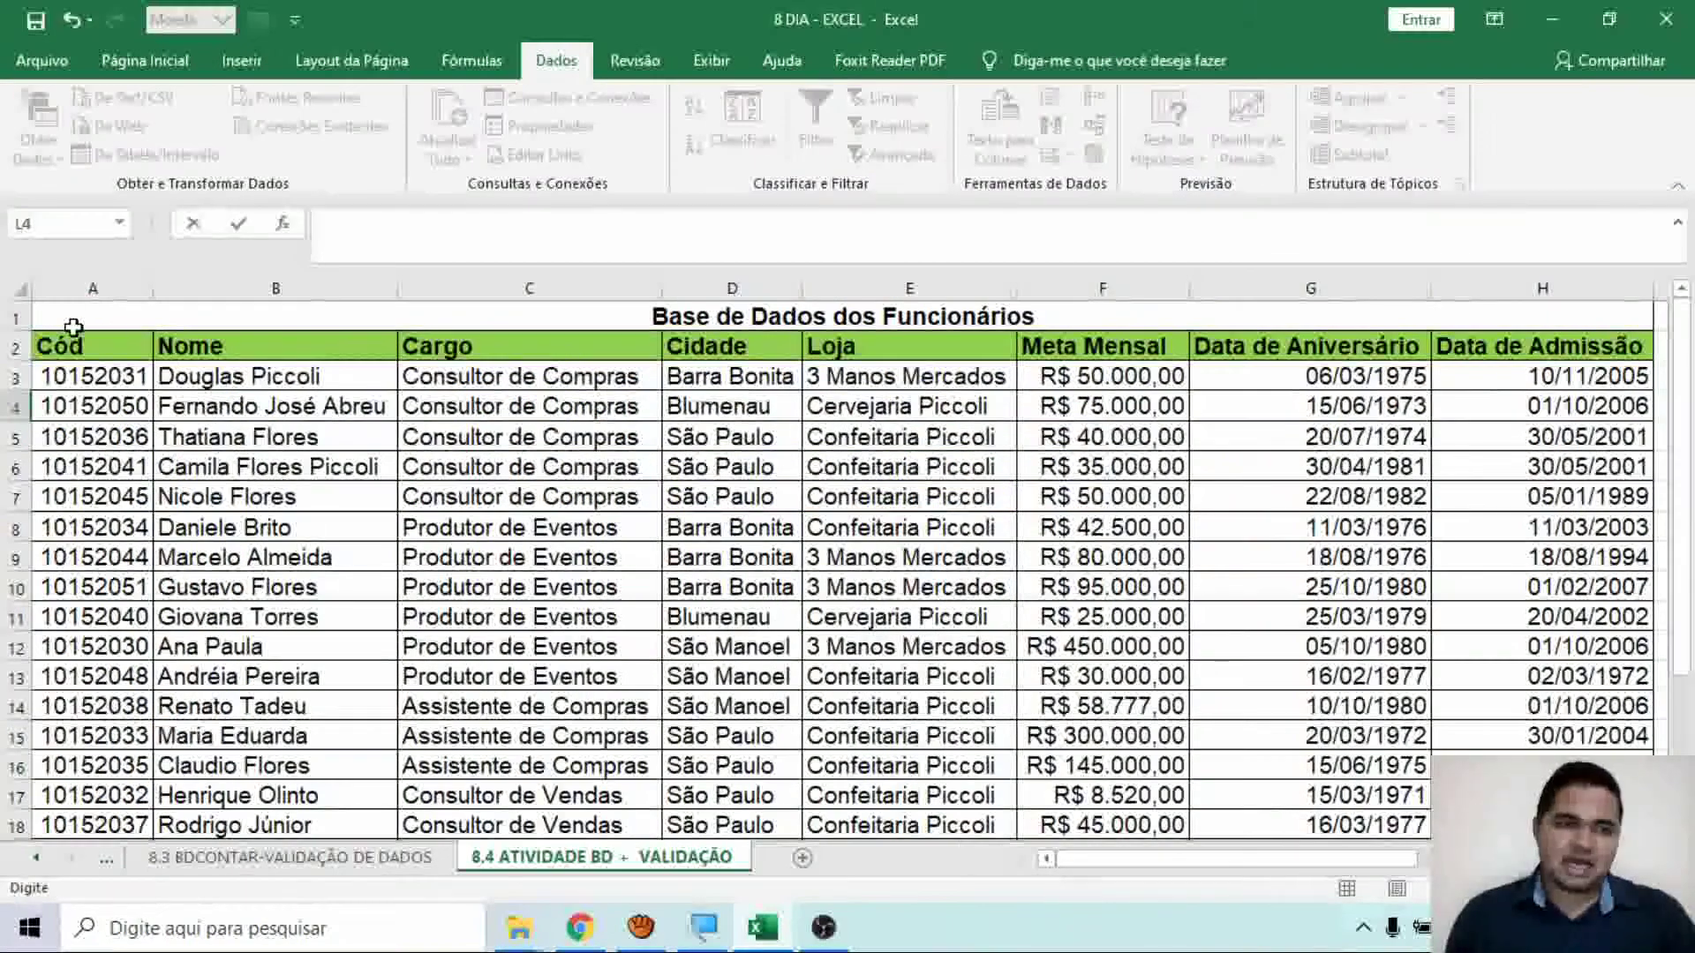
mouse_move(98, 350)
left_mouse_down()
mouse_move(1659, 442)
mouse_move(1354, 453)
mouse_move(1186, 615)
mouse_move(1097, 578)
mouse_move(1124, 927)
mouse_move(1152, 943)
mouse_move(1156, 830)
mouse_move(1165, 848)
mouse_move(1219, 777)
mouse_move(1227, 817)
mouse_move(1188, 711)
left_mouse_up()
scroll(1204, 692, "down", 3)
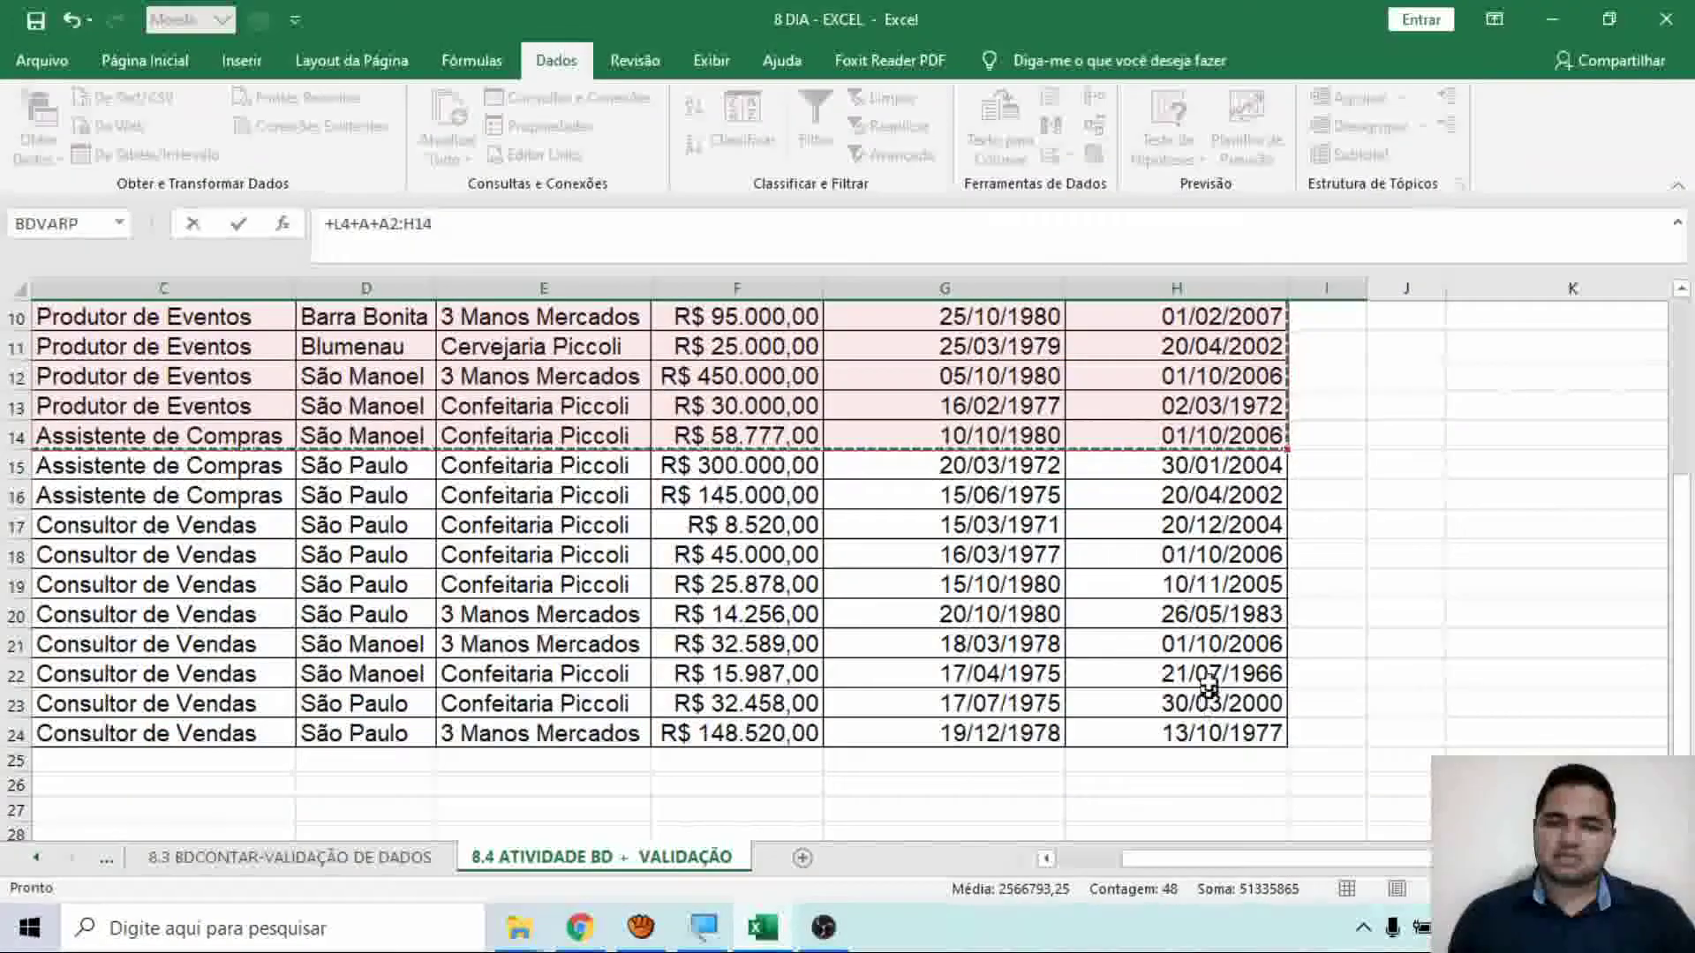
scroll(1245, 628, "up", 1)
left_click_drag(1280, 530, 1275, 671)
scroll(1366, 686, "down", 1)
key("Escape")
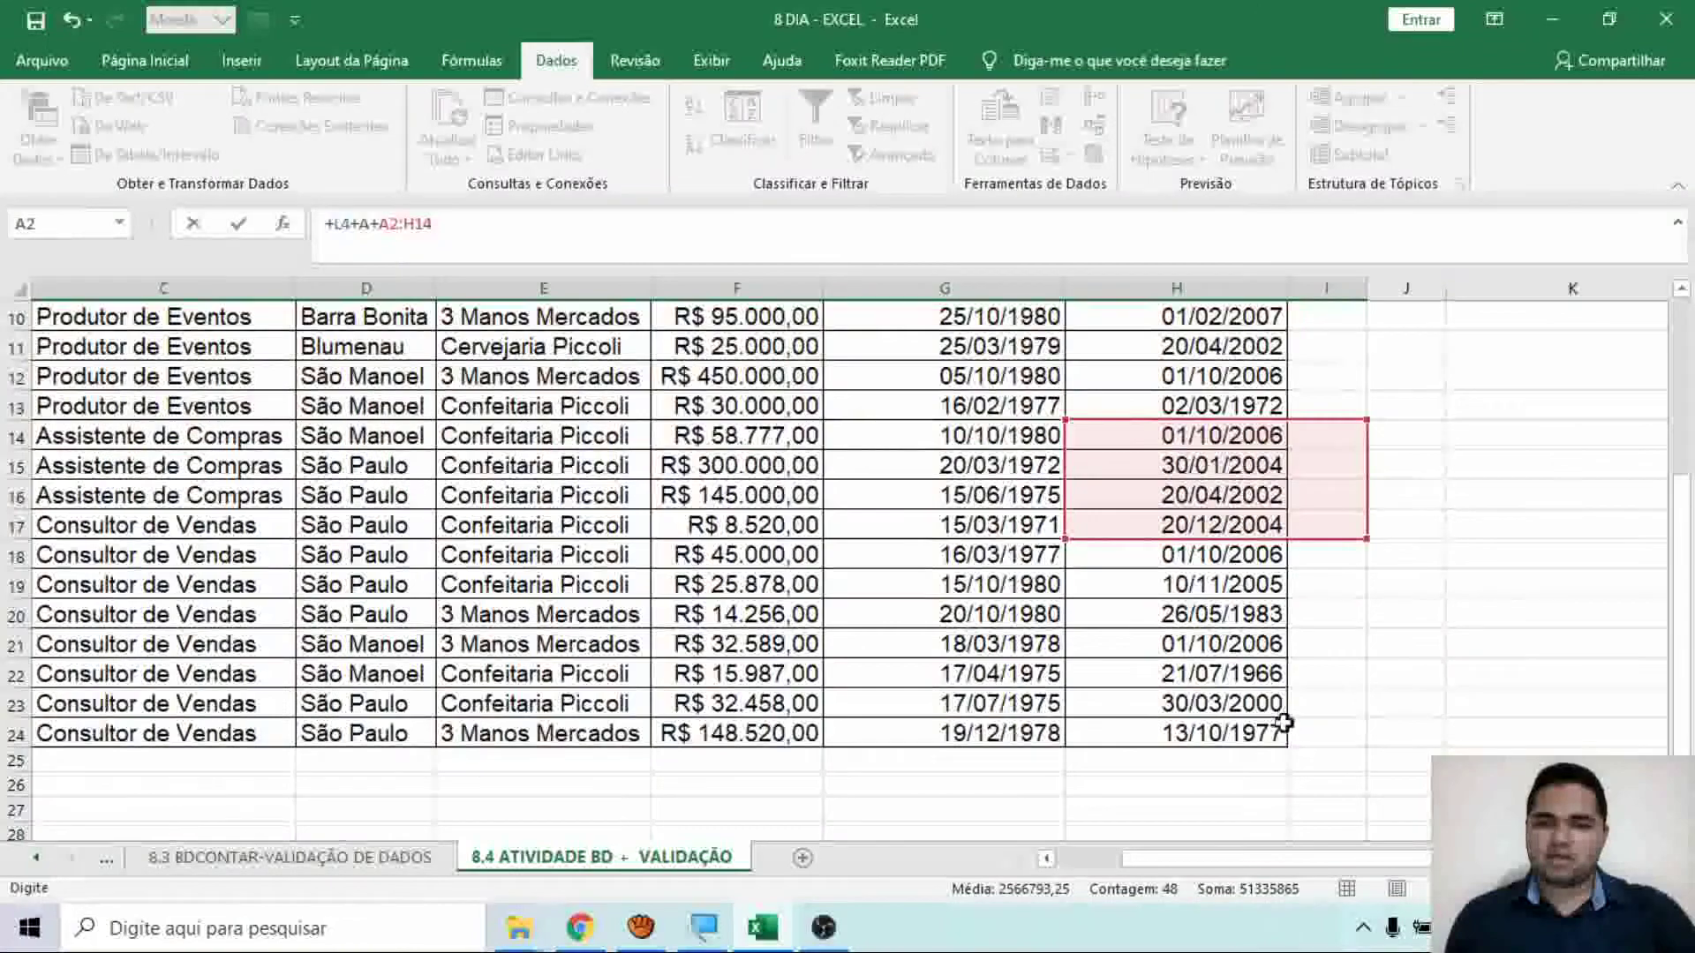
left_click_drag(1271, 733, 102, 351)
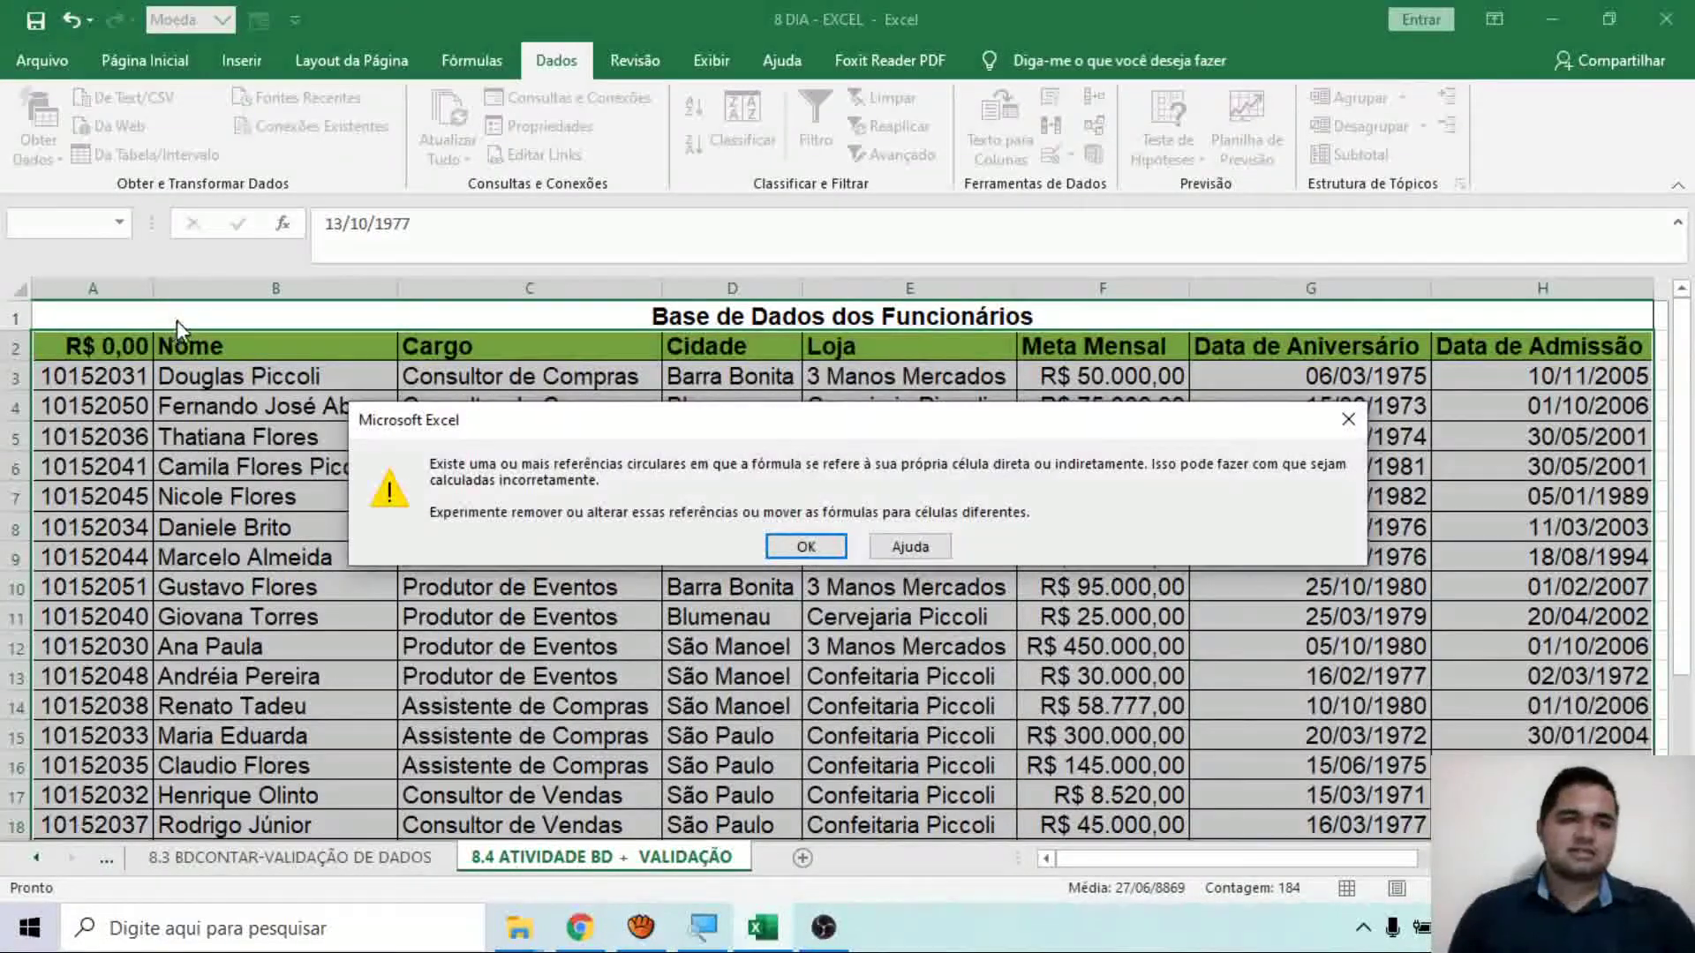
left_click(806, 545)
scroll(799, 530, "down", 2)
scroll(151, 339, "up", 2)
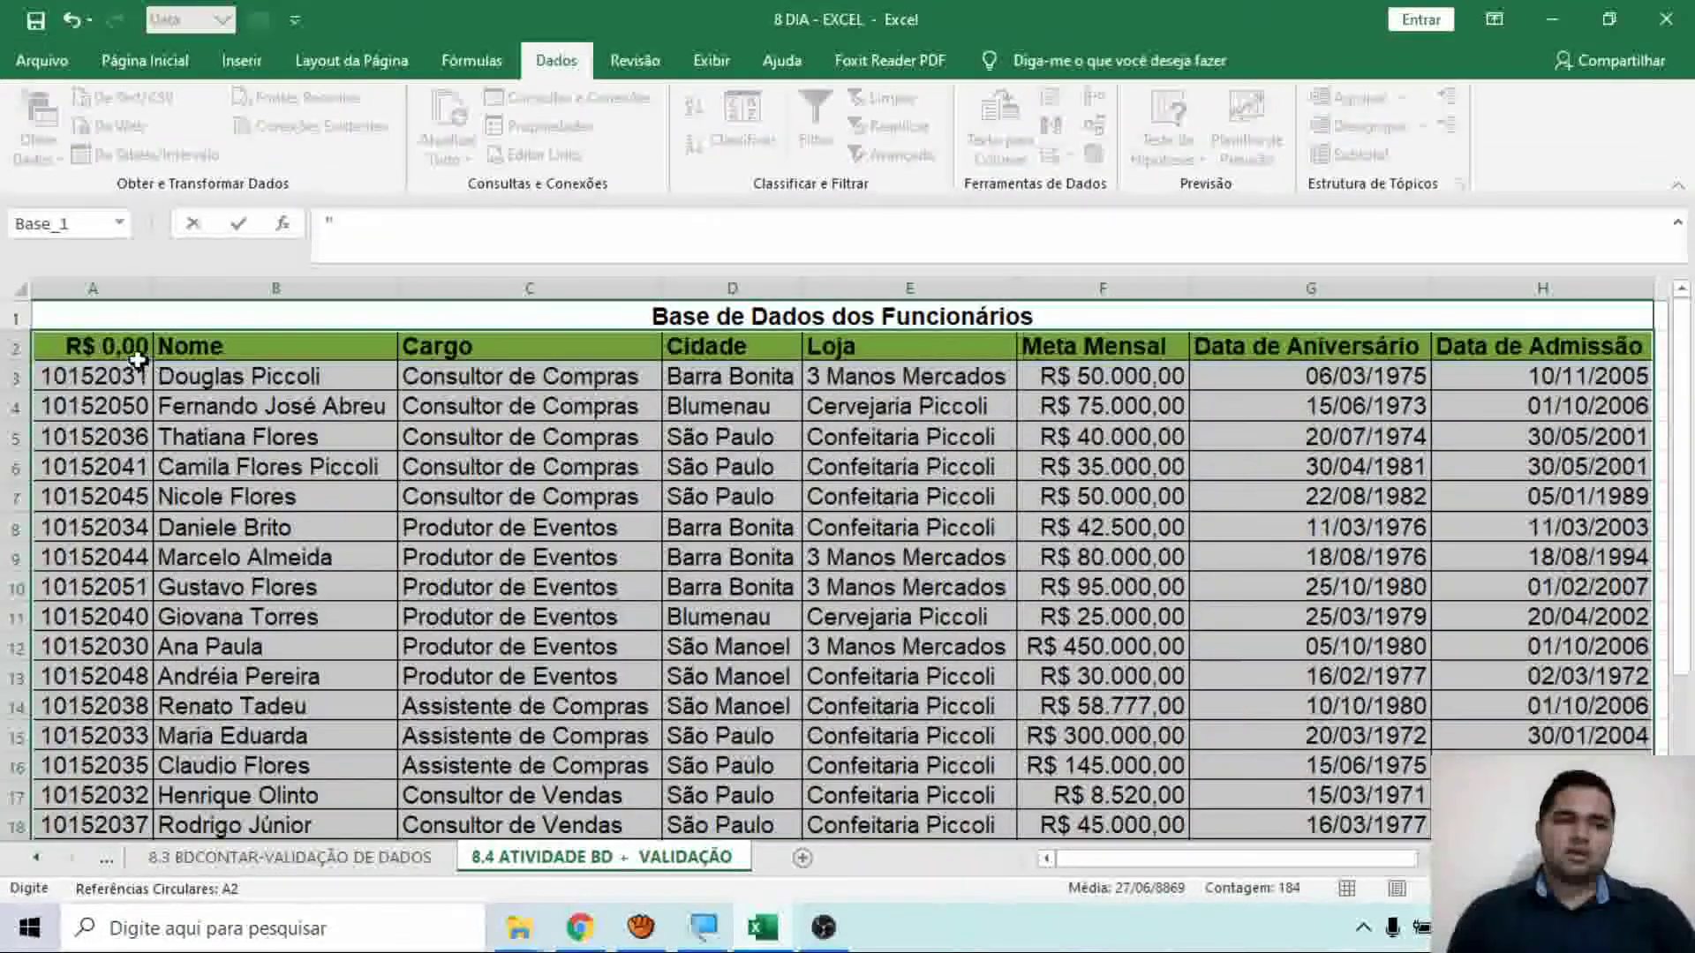
Clear the mistaken formula from A2 and enter the column heading cod.
left_click(150, 353)
double_click(150, 353)
key("BackSpace")
key("BackSpace")
key("BackSpace")
key("BackSpace")
key("BackSpace")
key("BackSpace")
key("BackSpace")
key("BackSpace")
key("BackSpace")
key("BackSpace")
key("BackSpace")
key("BackSpace")
key("BackSpace")
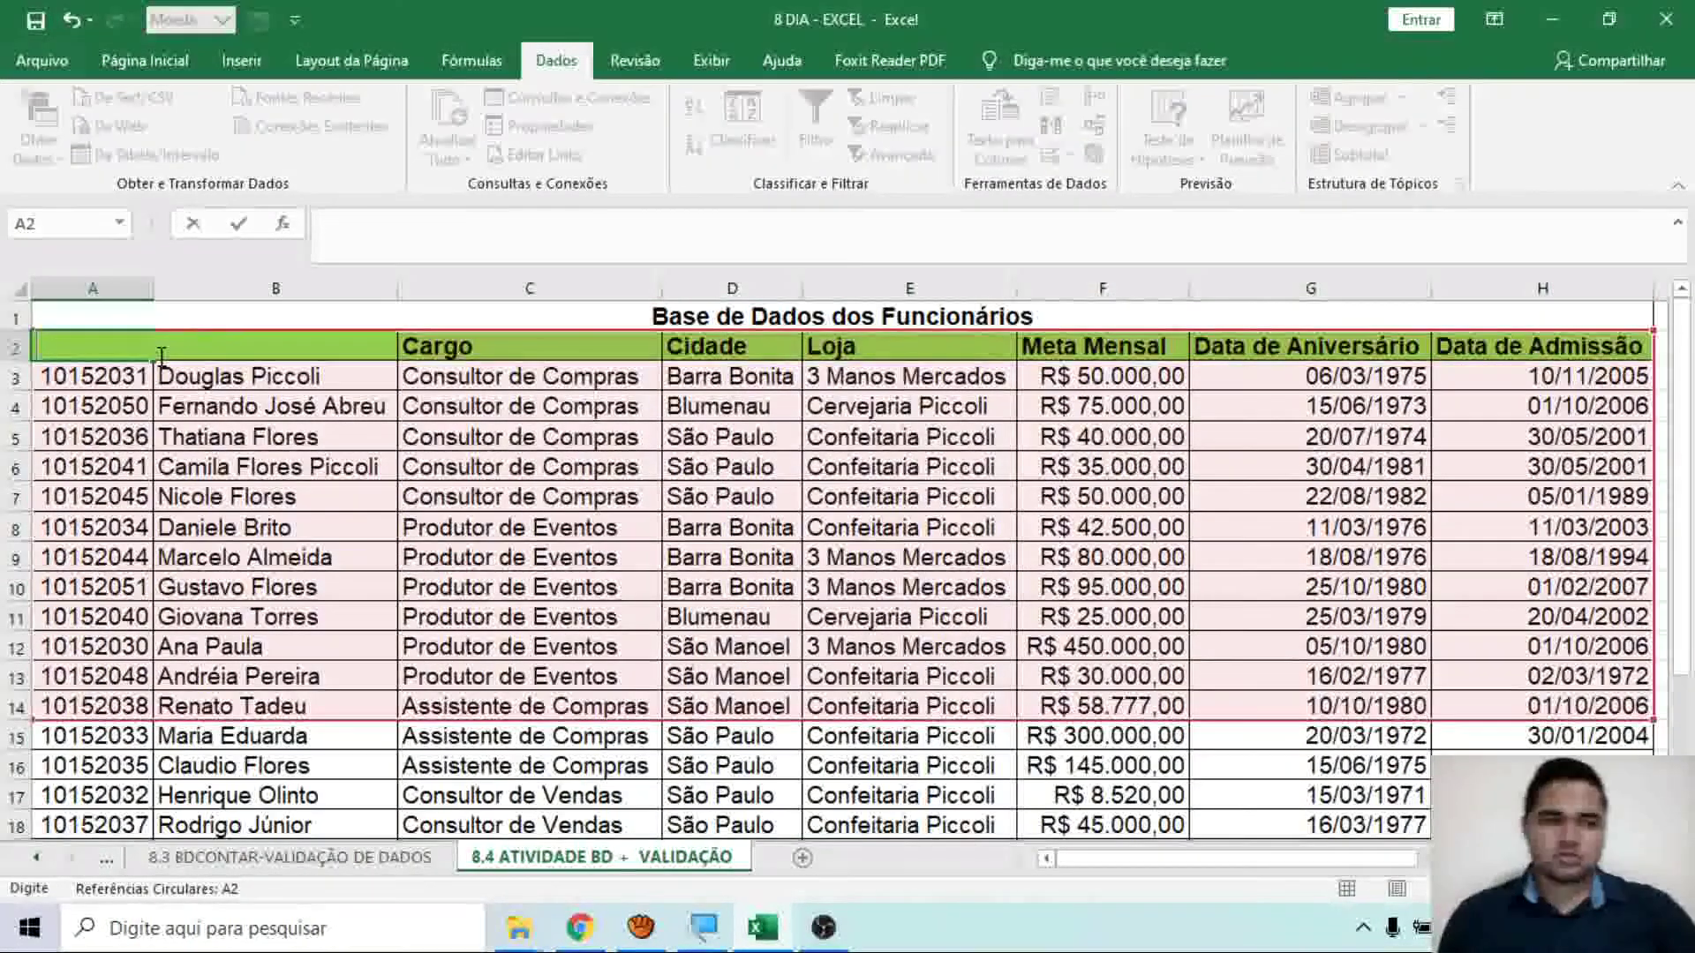
left_click(198, 399)
left_click(124, 344)
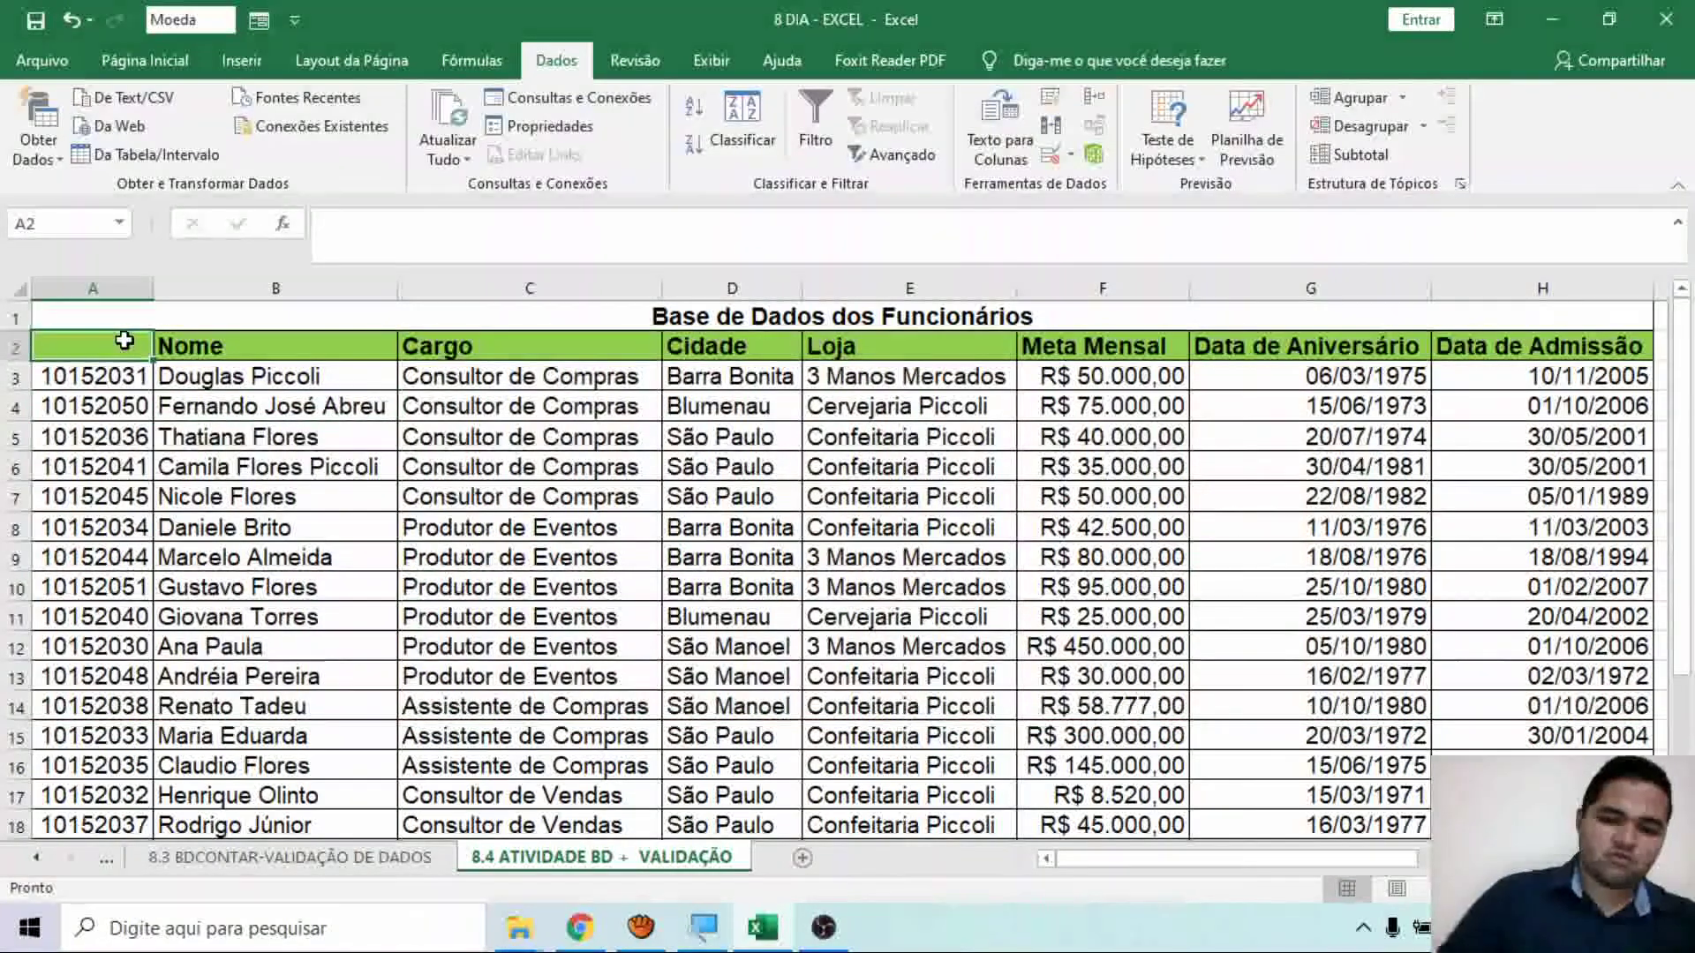
type("cod")
key("Return")
Select the employee table from A2 to H24 and enter base as its range name.
left_click_drag(125, 349, 751, 786)
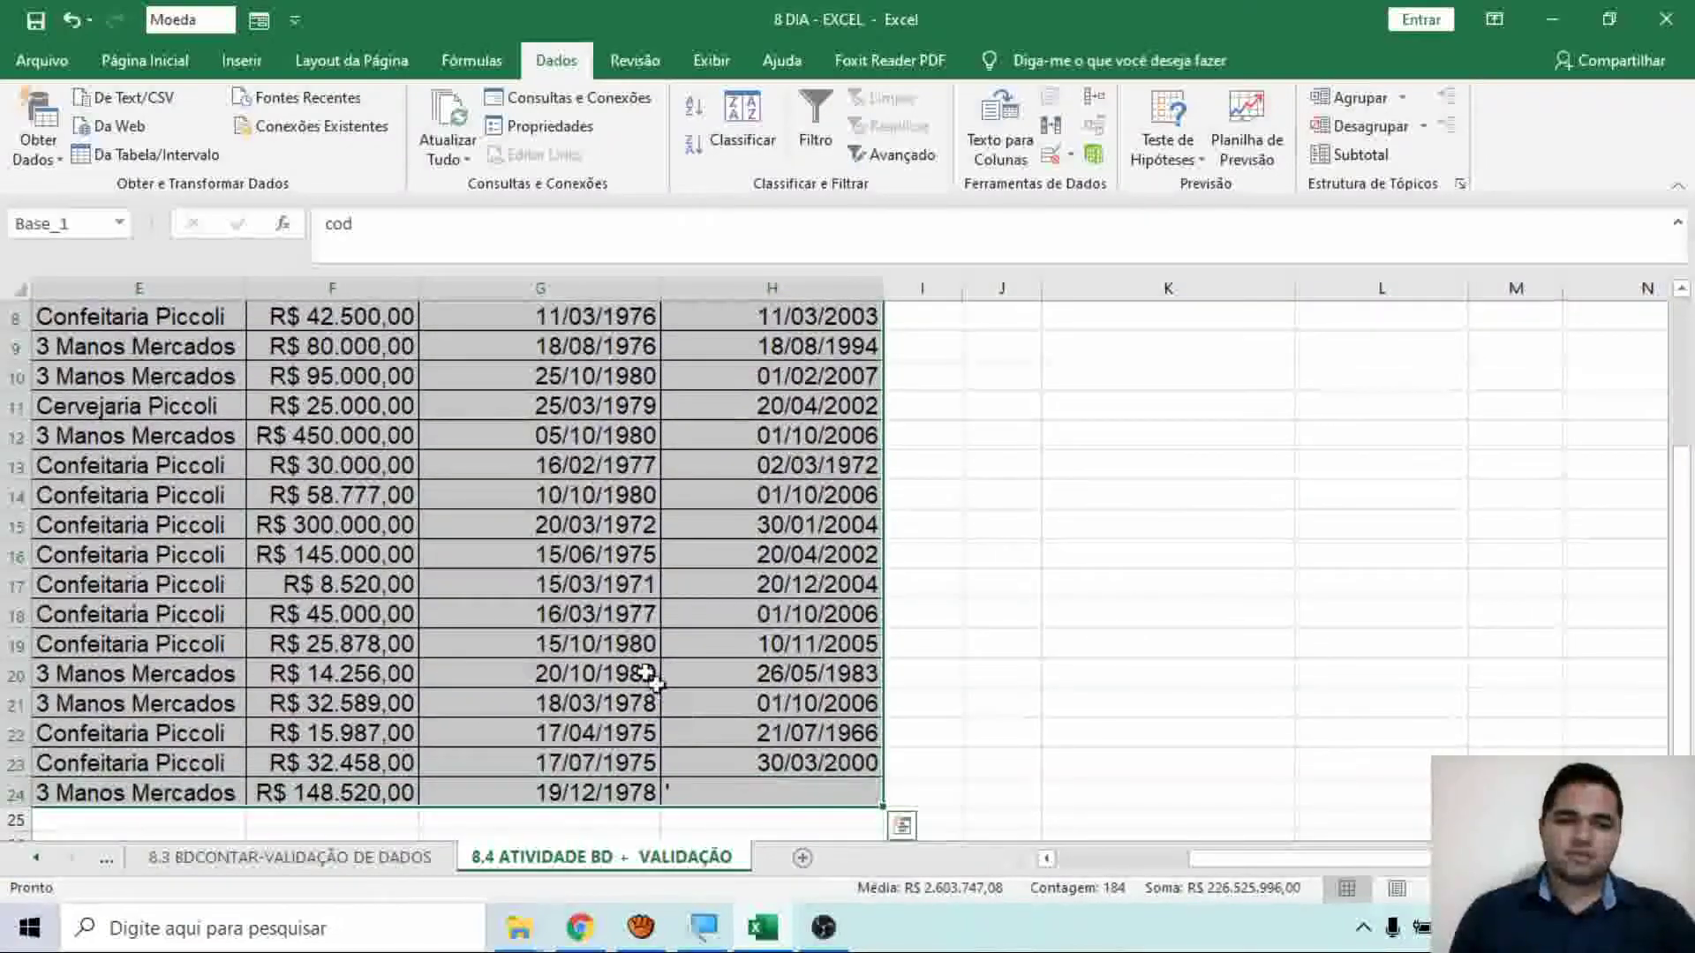
left_click(98, 228)
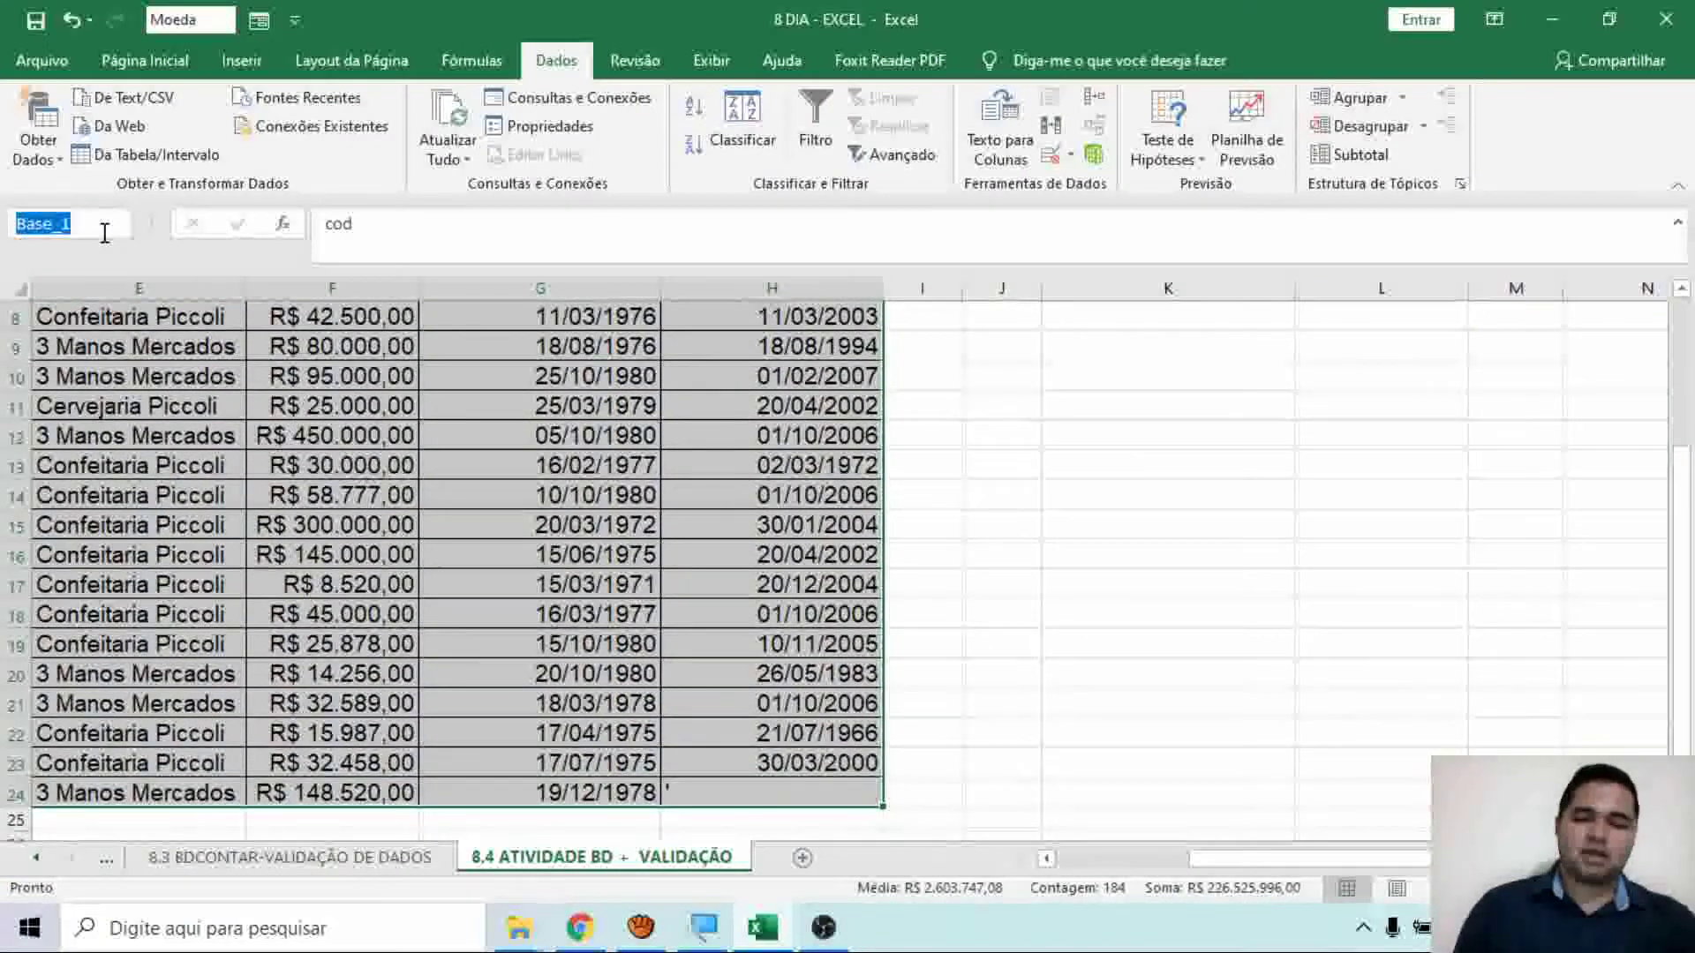
key("BackSpace")
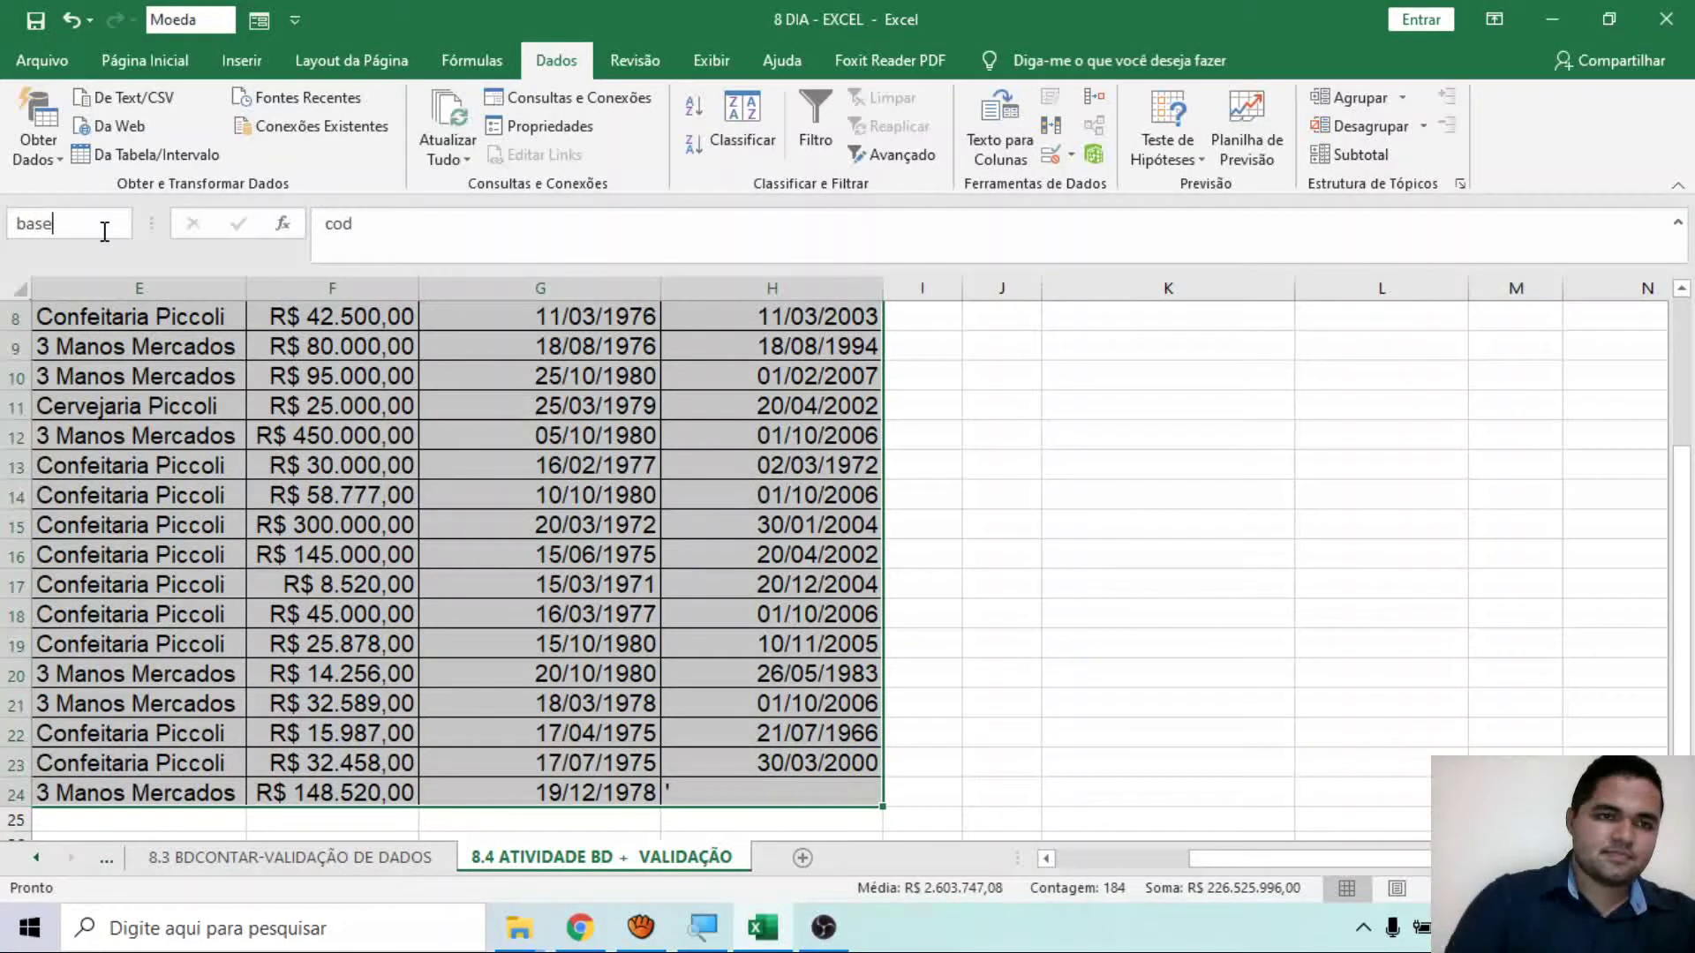
key("Return")
left_click(1046, 610)
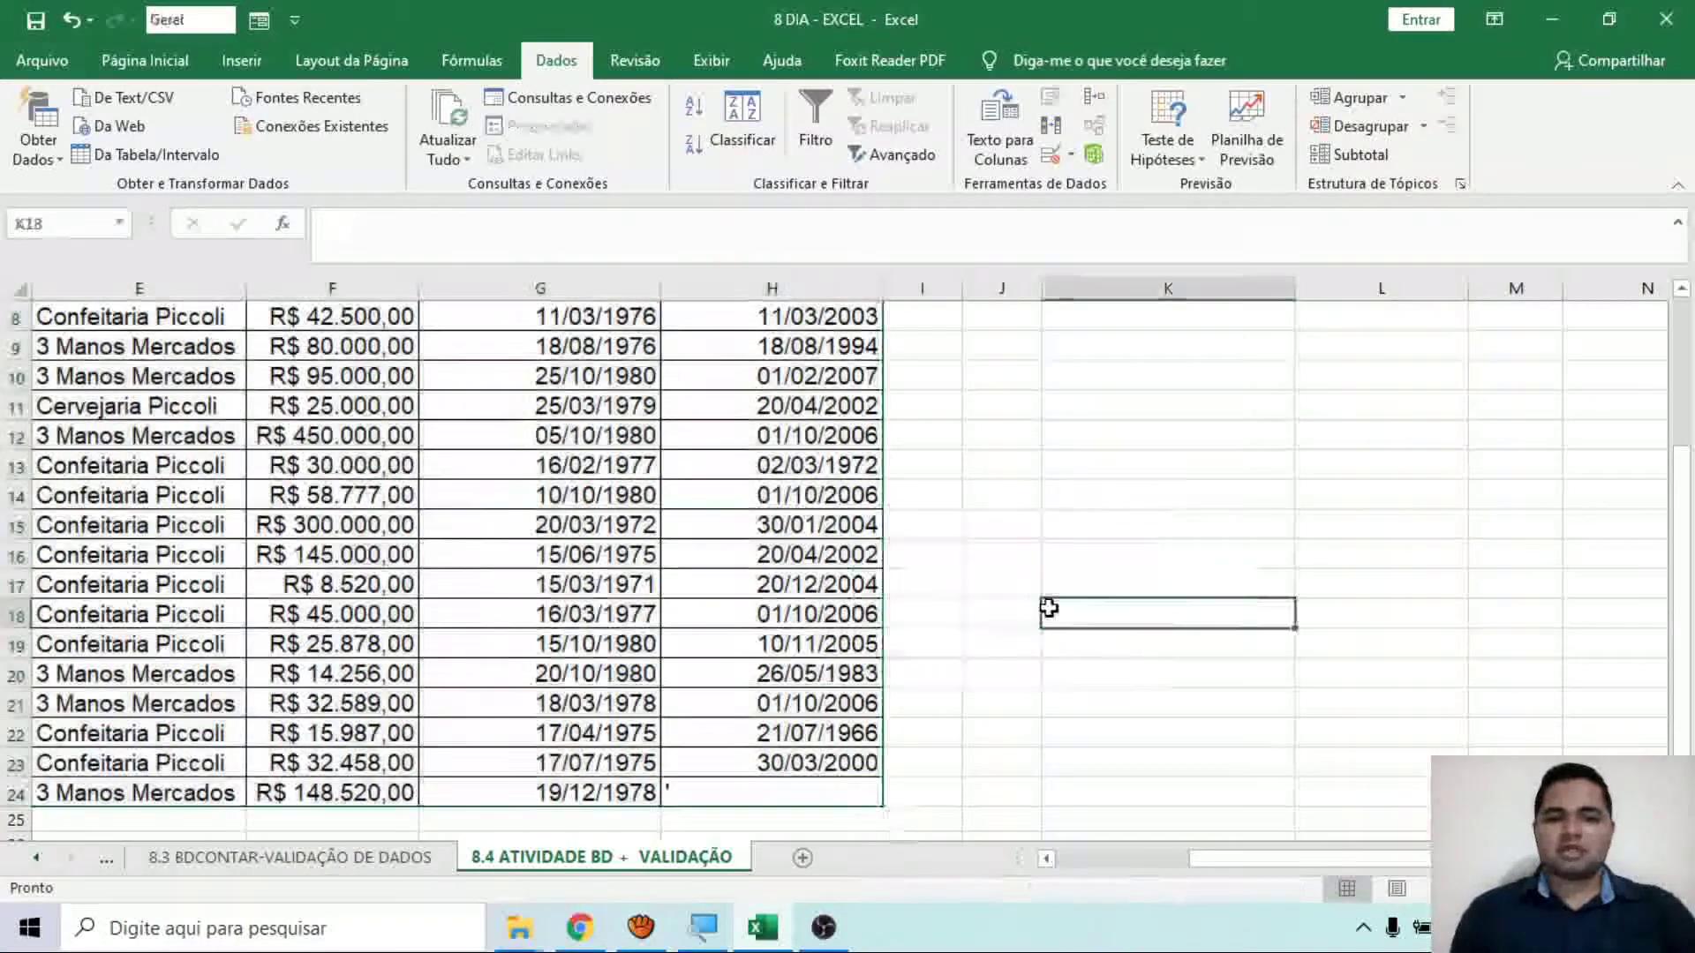
Refill the last Data de Admissão cell, H24, by extending the date from H23.
left_click(799, 757)
left_click_drag(880, 779, 885, 803)
Start a BDSOMA formula in L4, the SOMA cell of the Cargo table.
scroll(1059, 697, "up", 3)
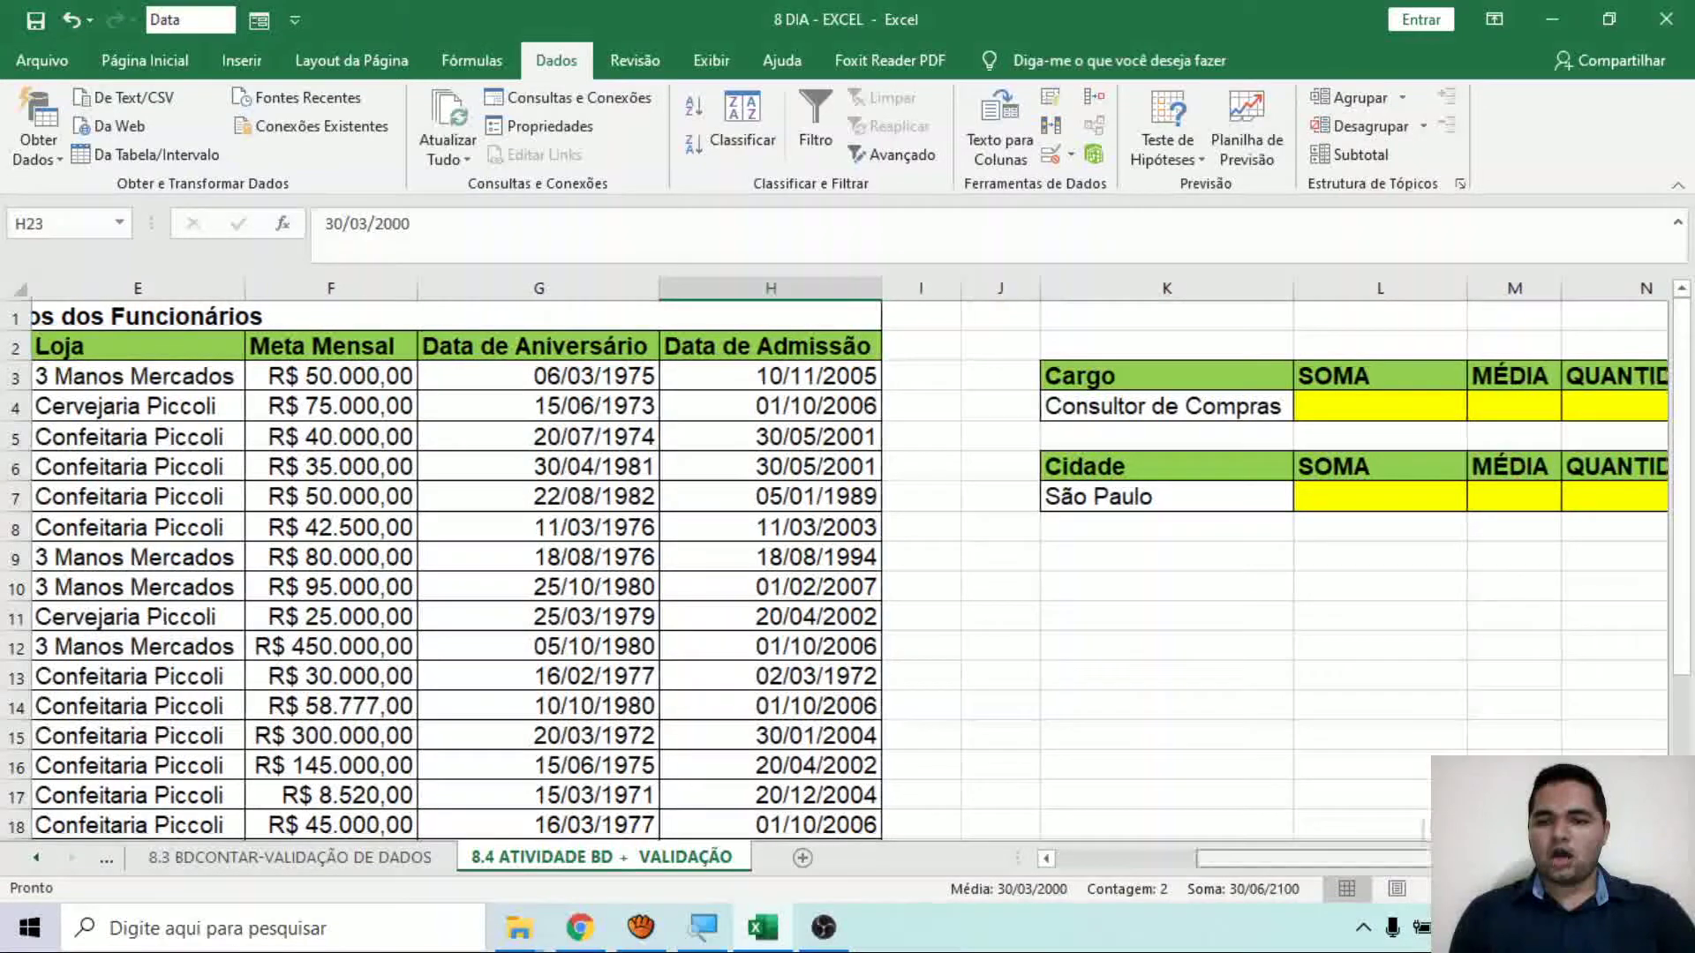
left_click_drag(1385, 861, 1483, 861)
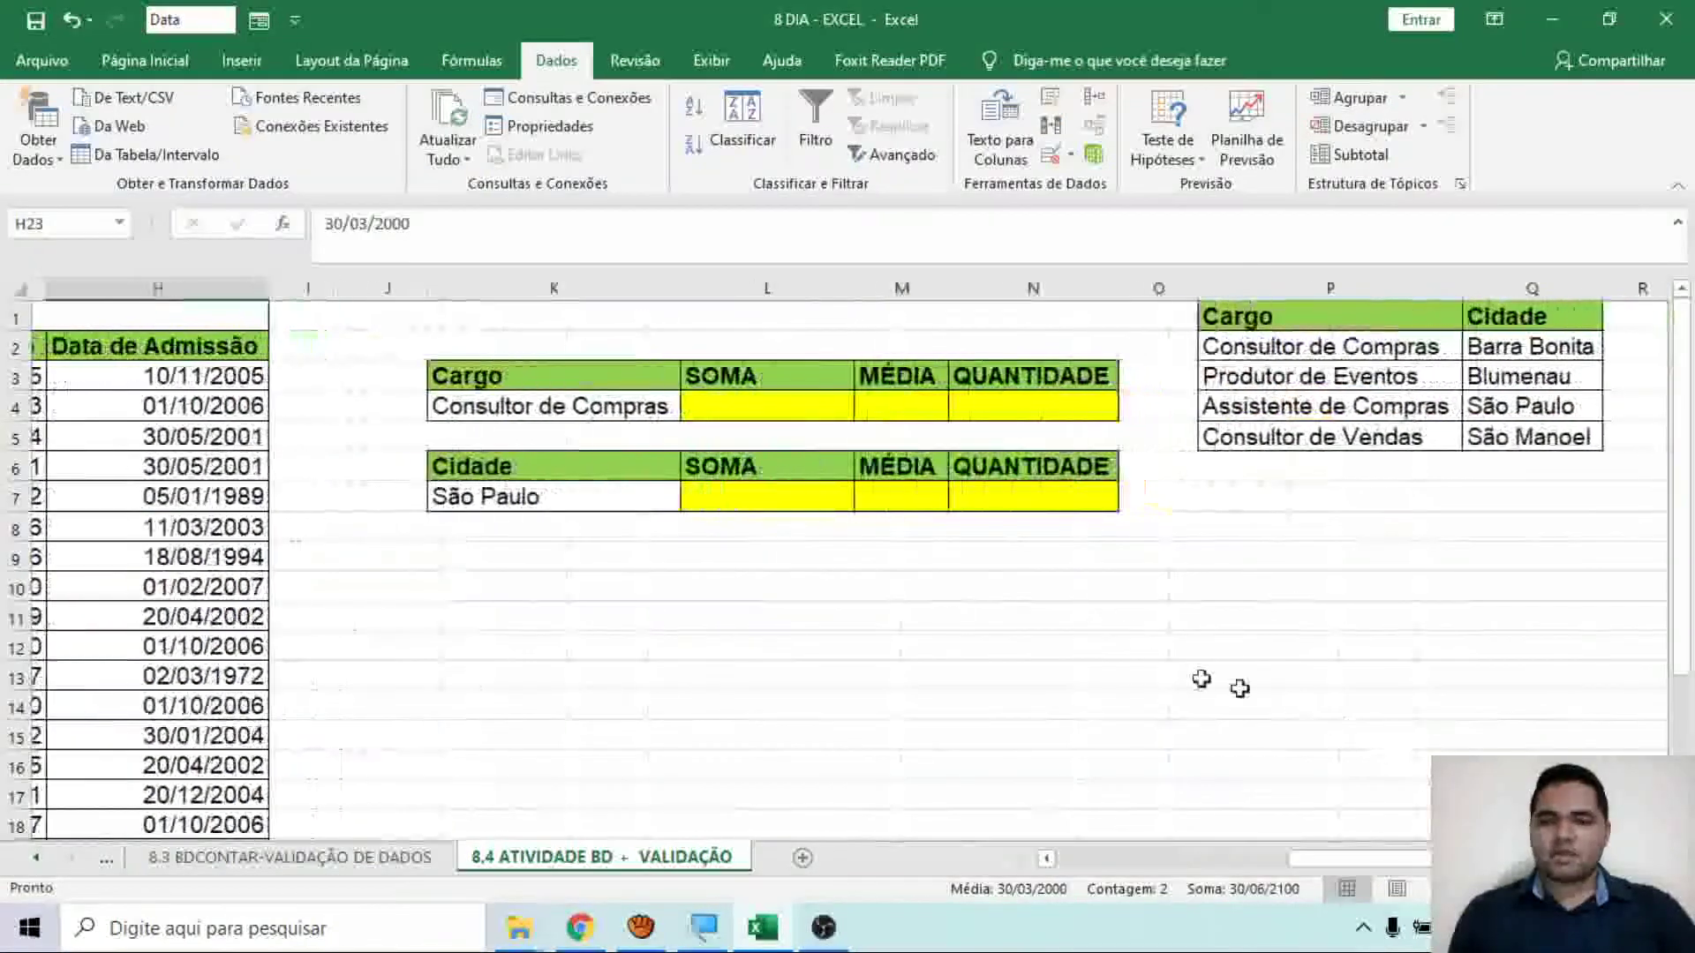
left_click(755, 408)
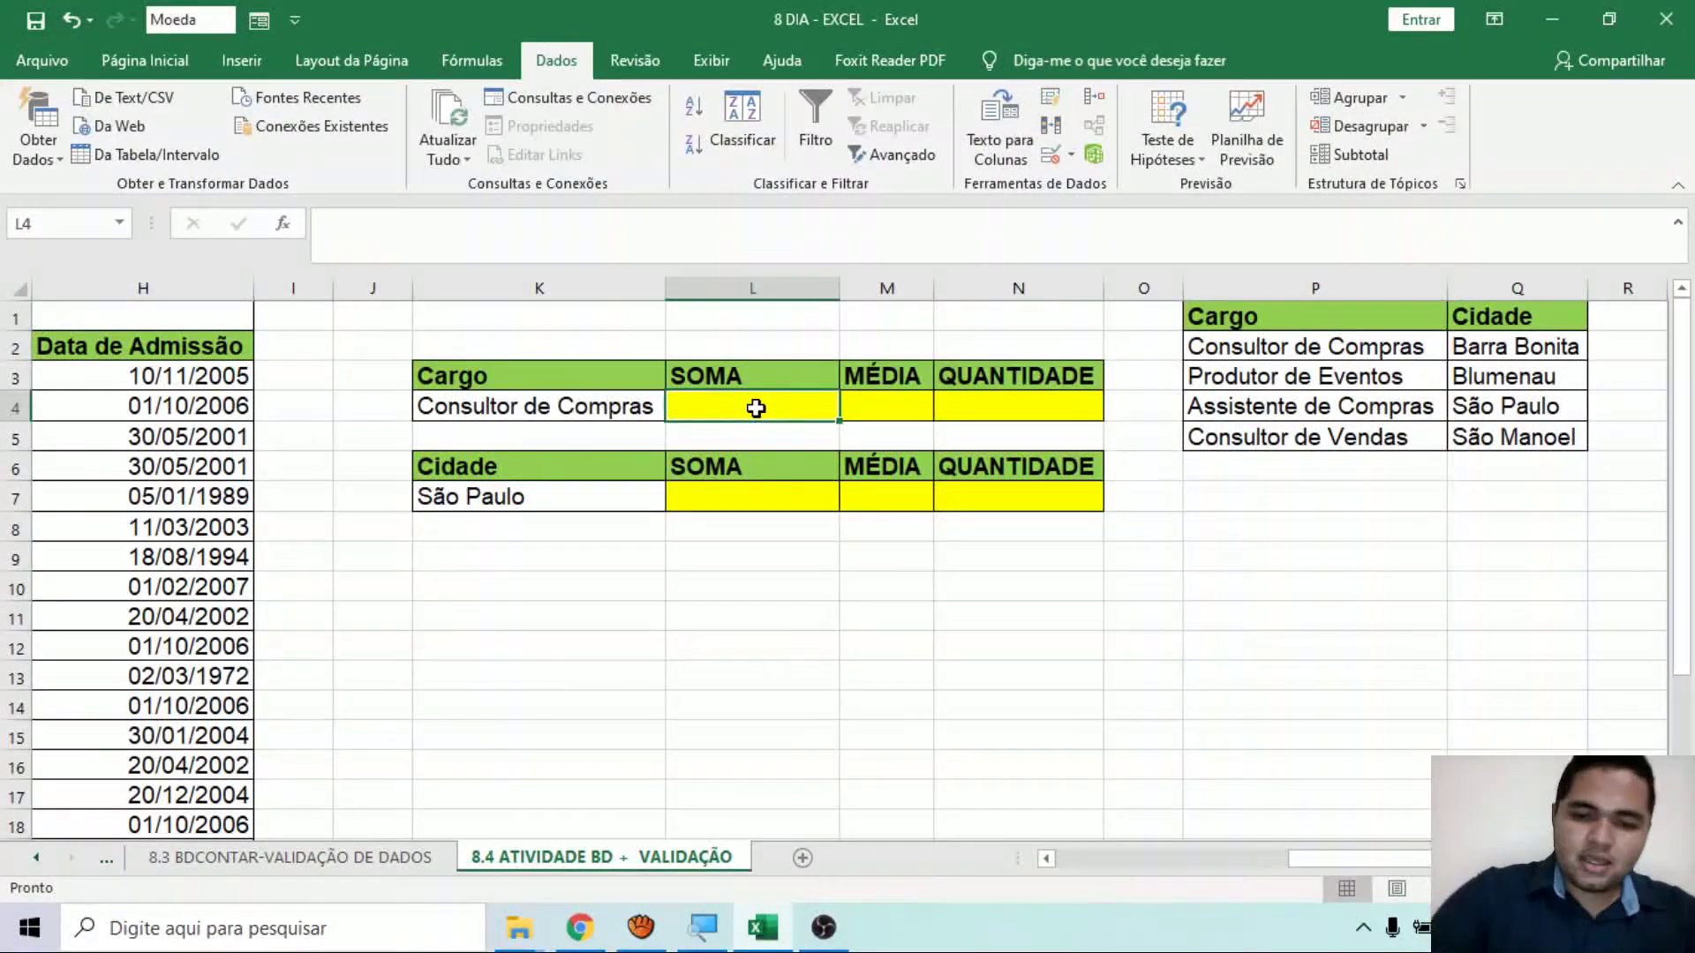
type("=bd")
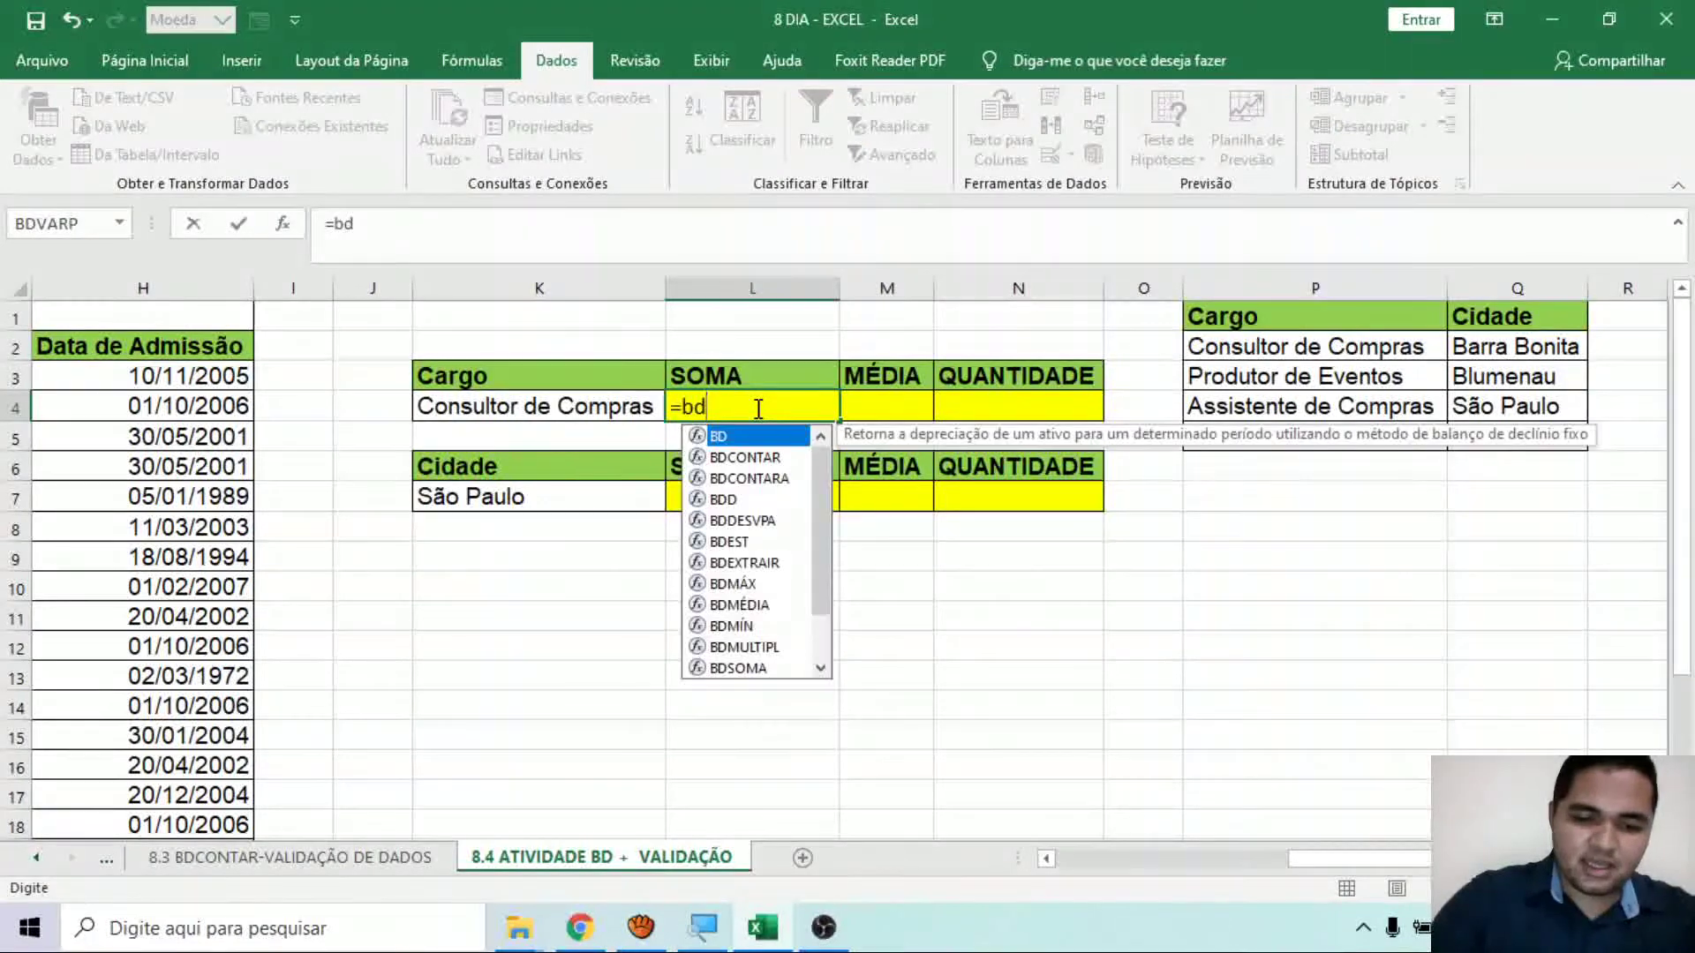
type("soma(")
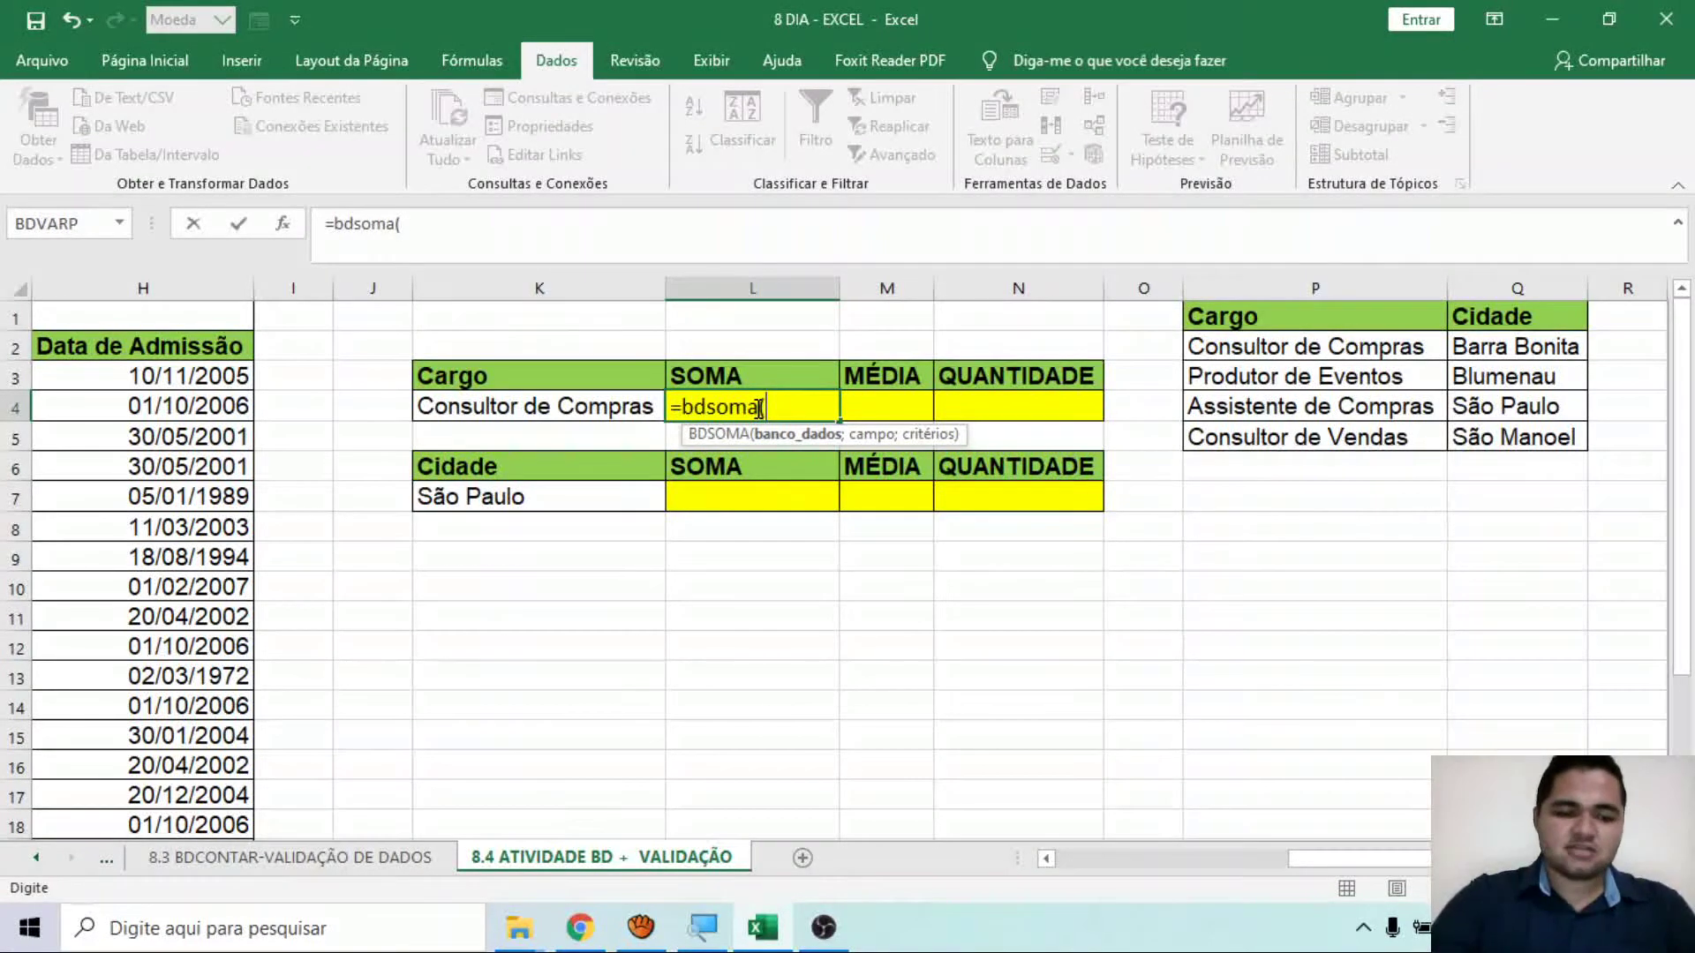
type("base")
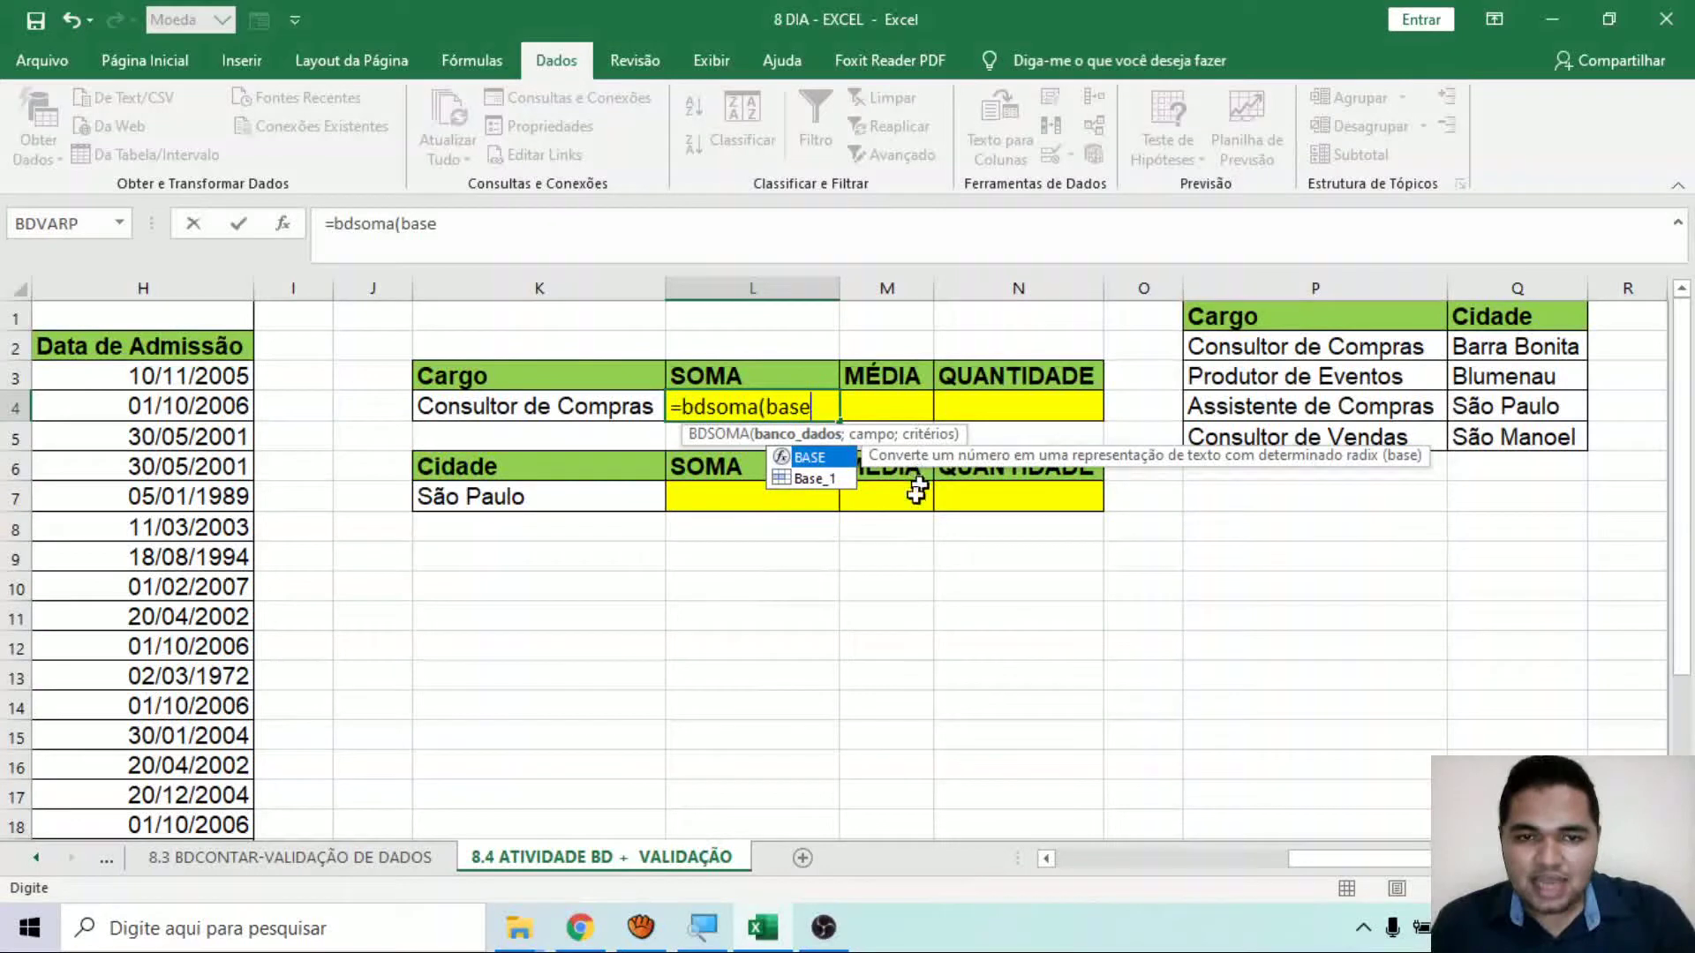
double_click(810, 479)
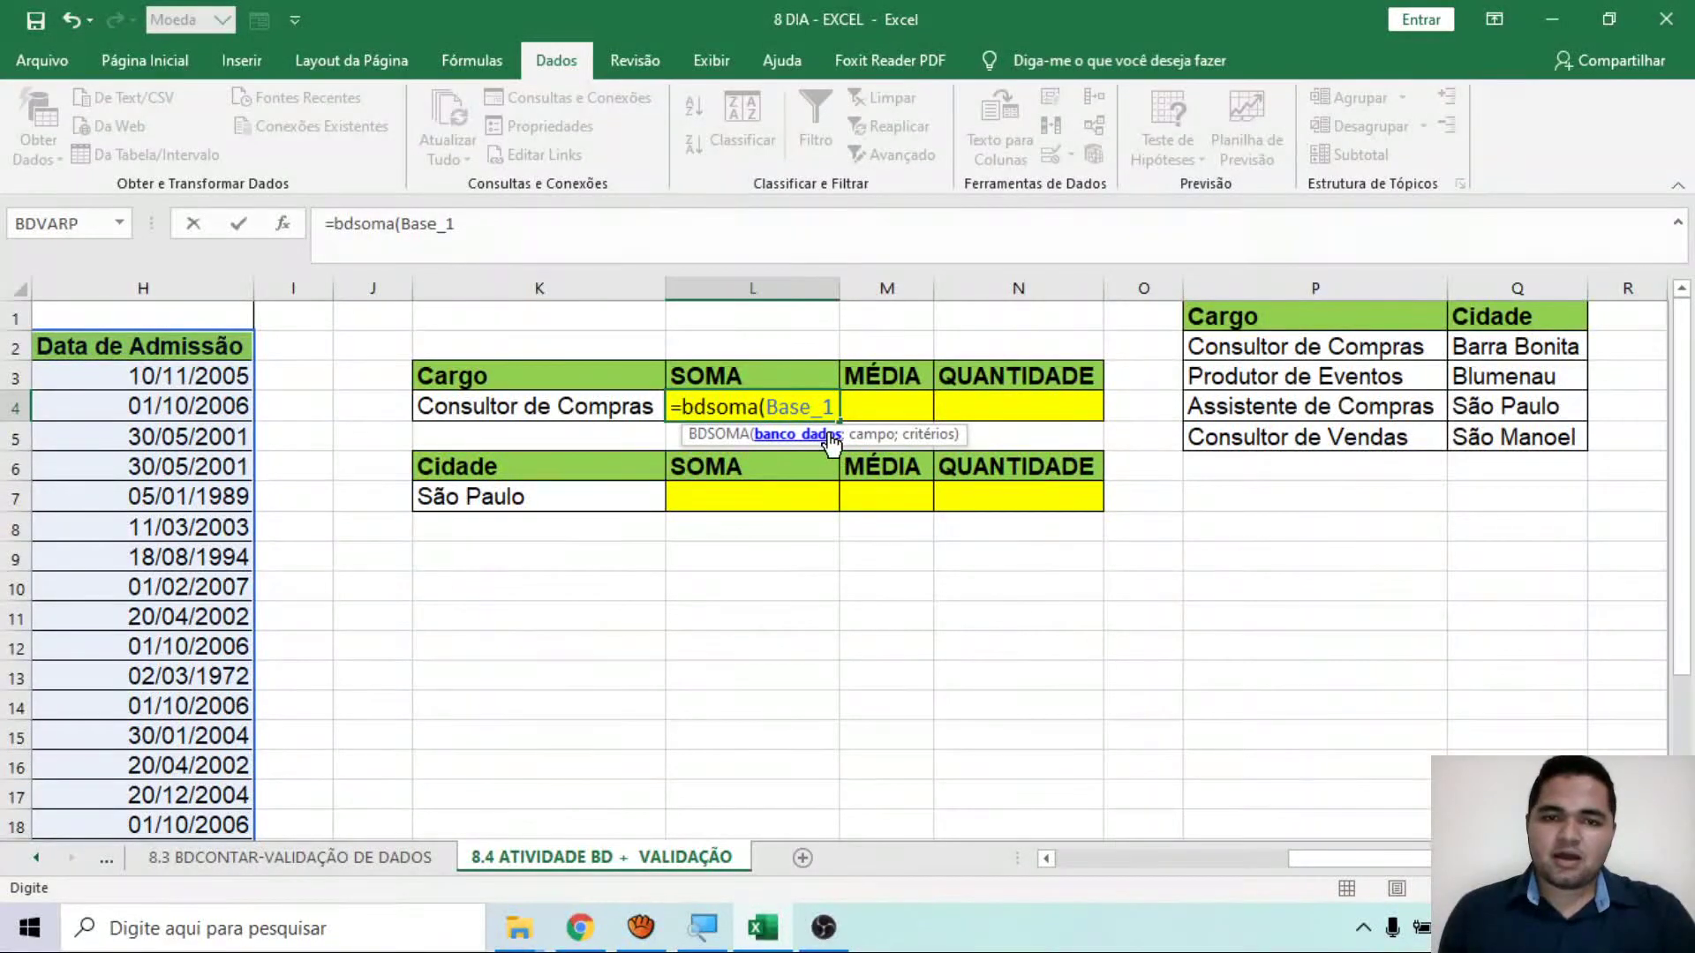
key("BackSpace")
key("BackSpace")
key("BackSpace")
key("BackSpace")
key("BackSpace")
key("BackSpace")
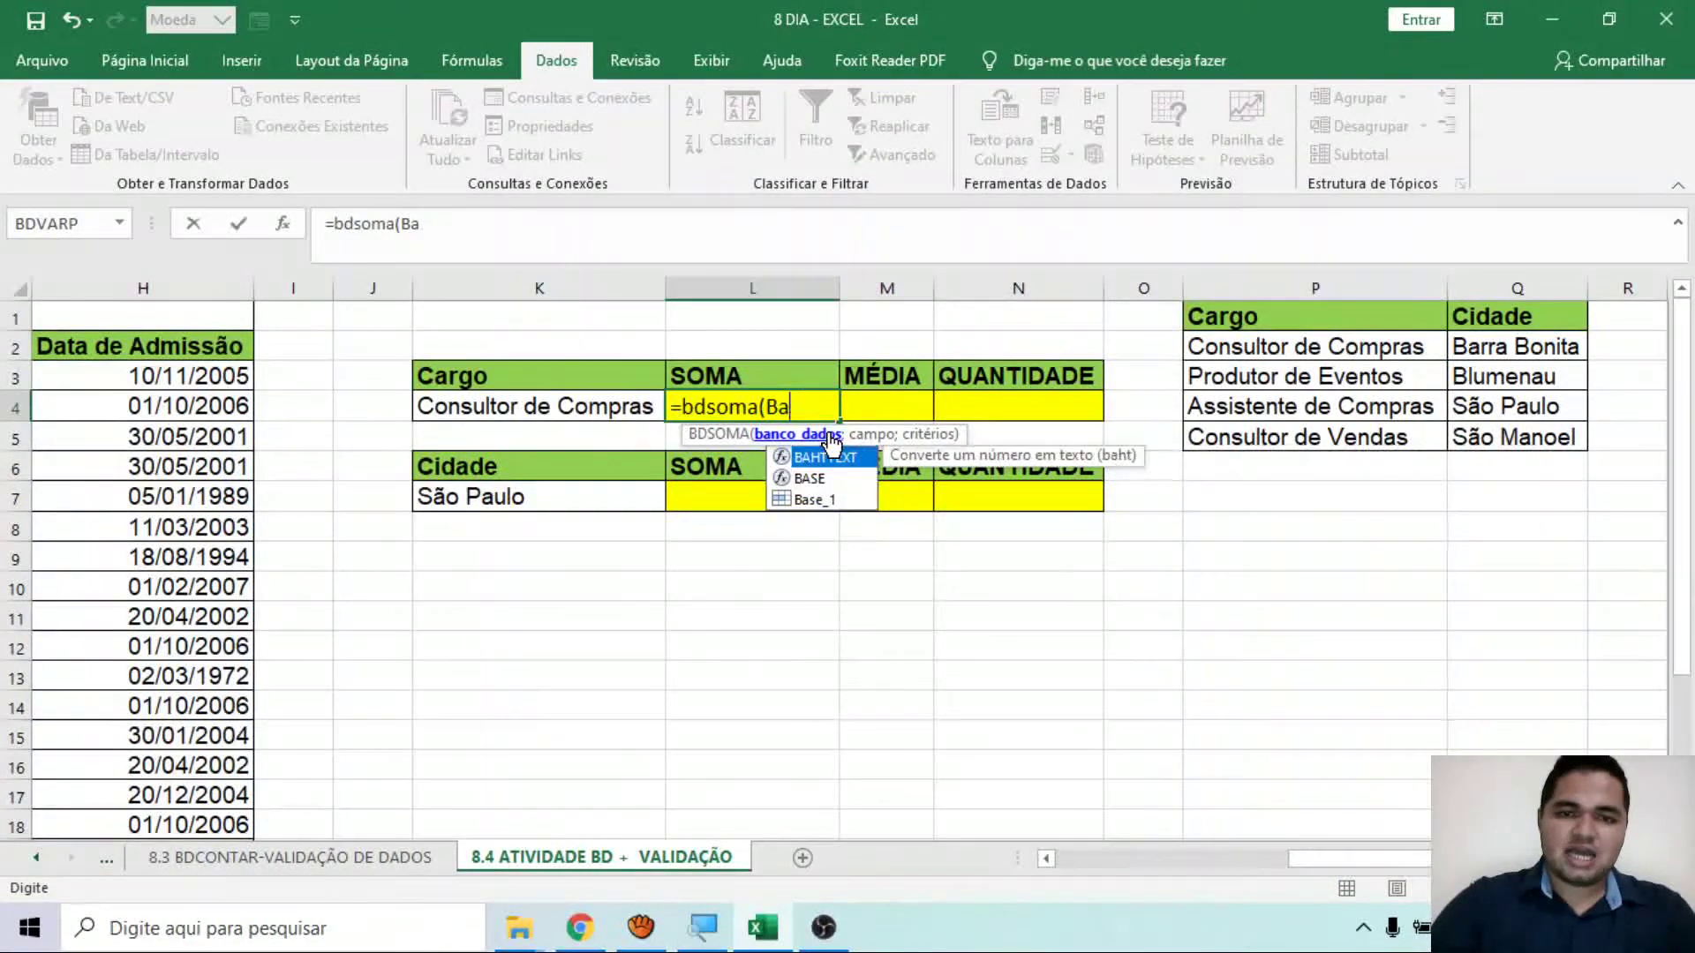
type("da")
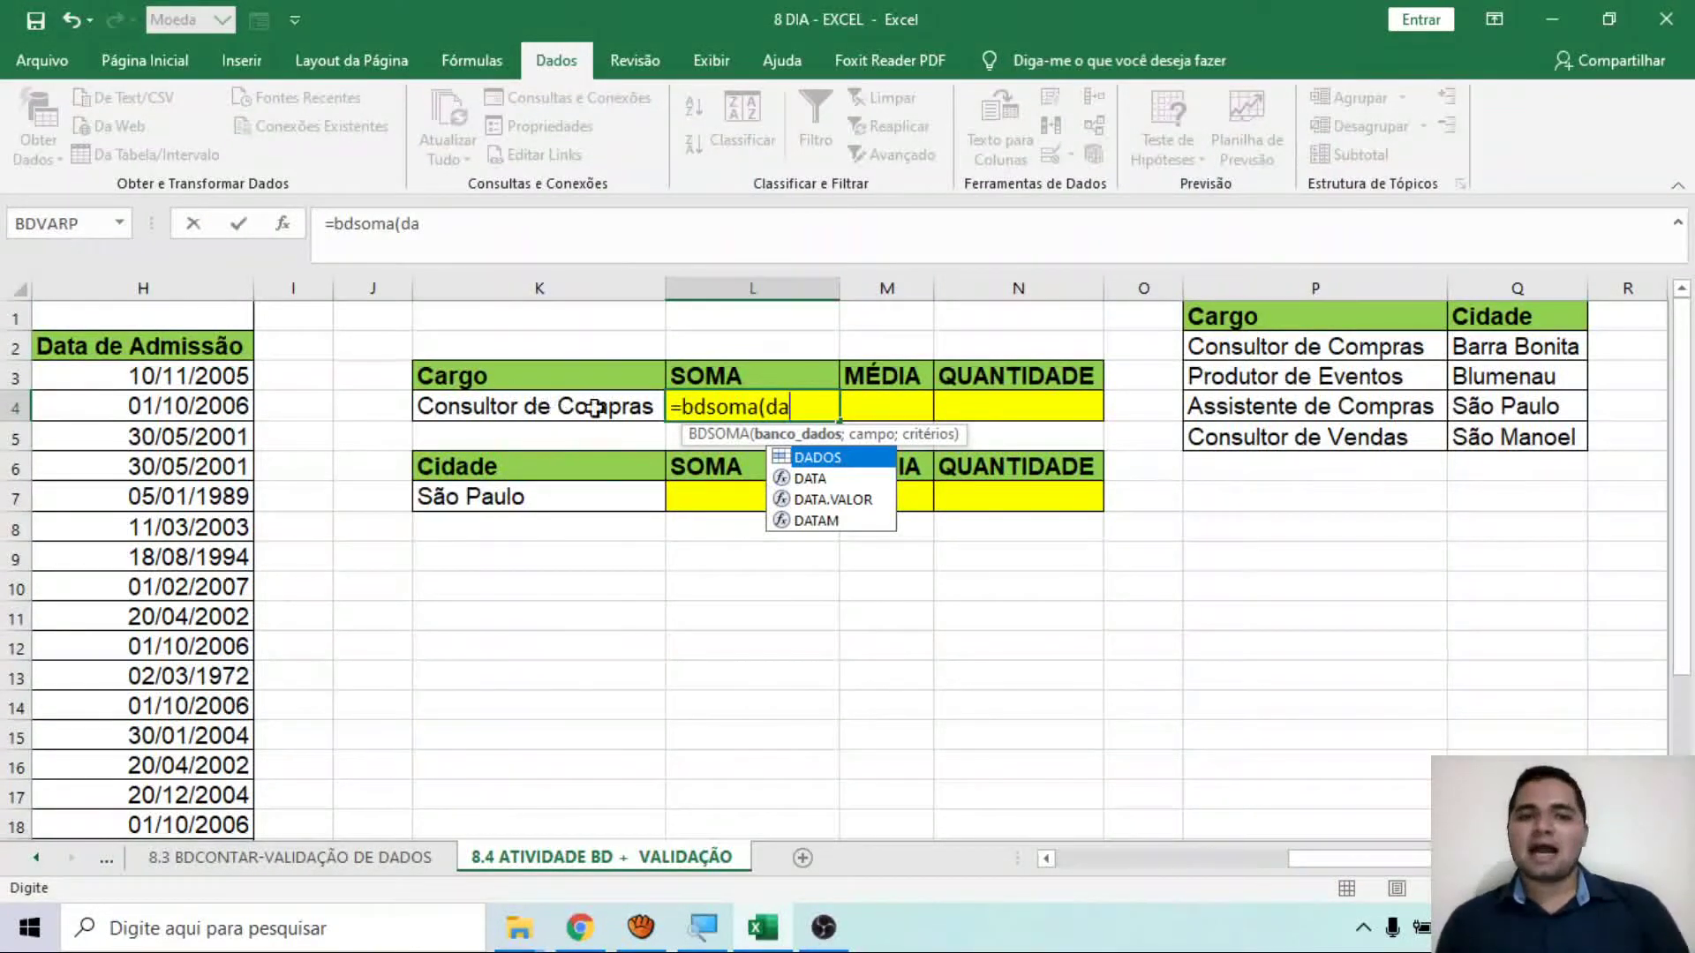
key("Return")
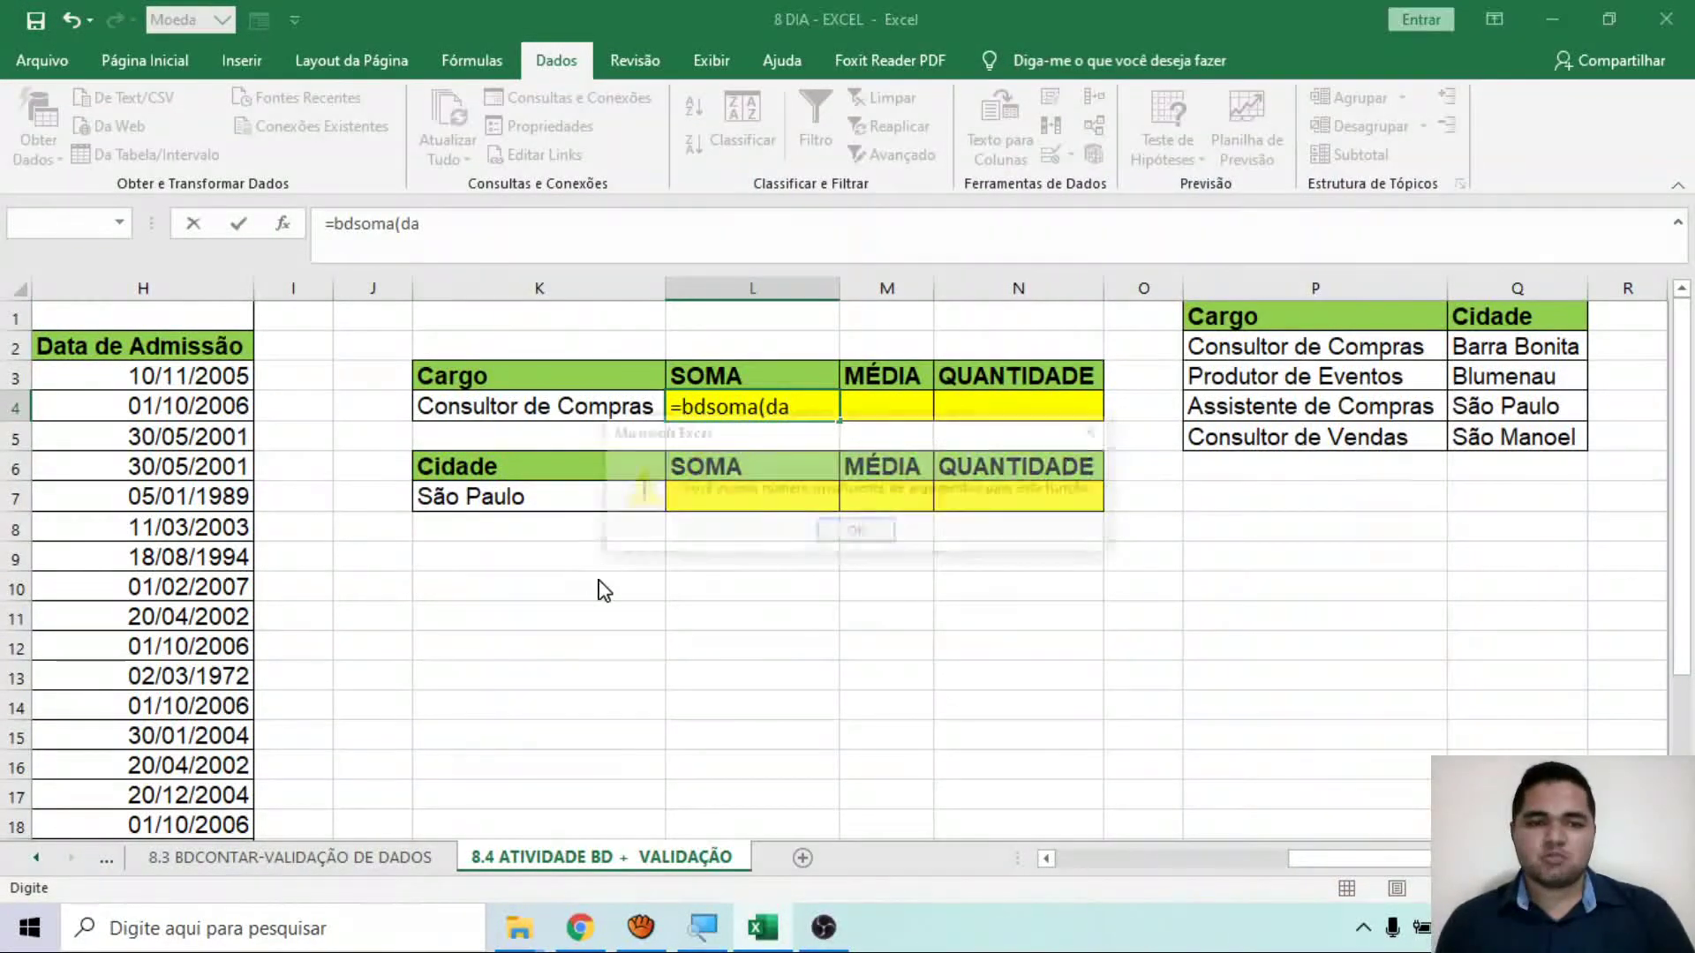
key("Return")
key("Escape")
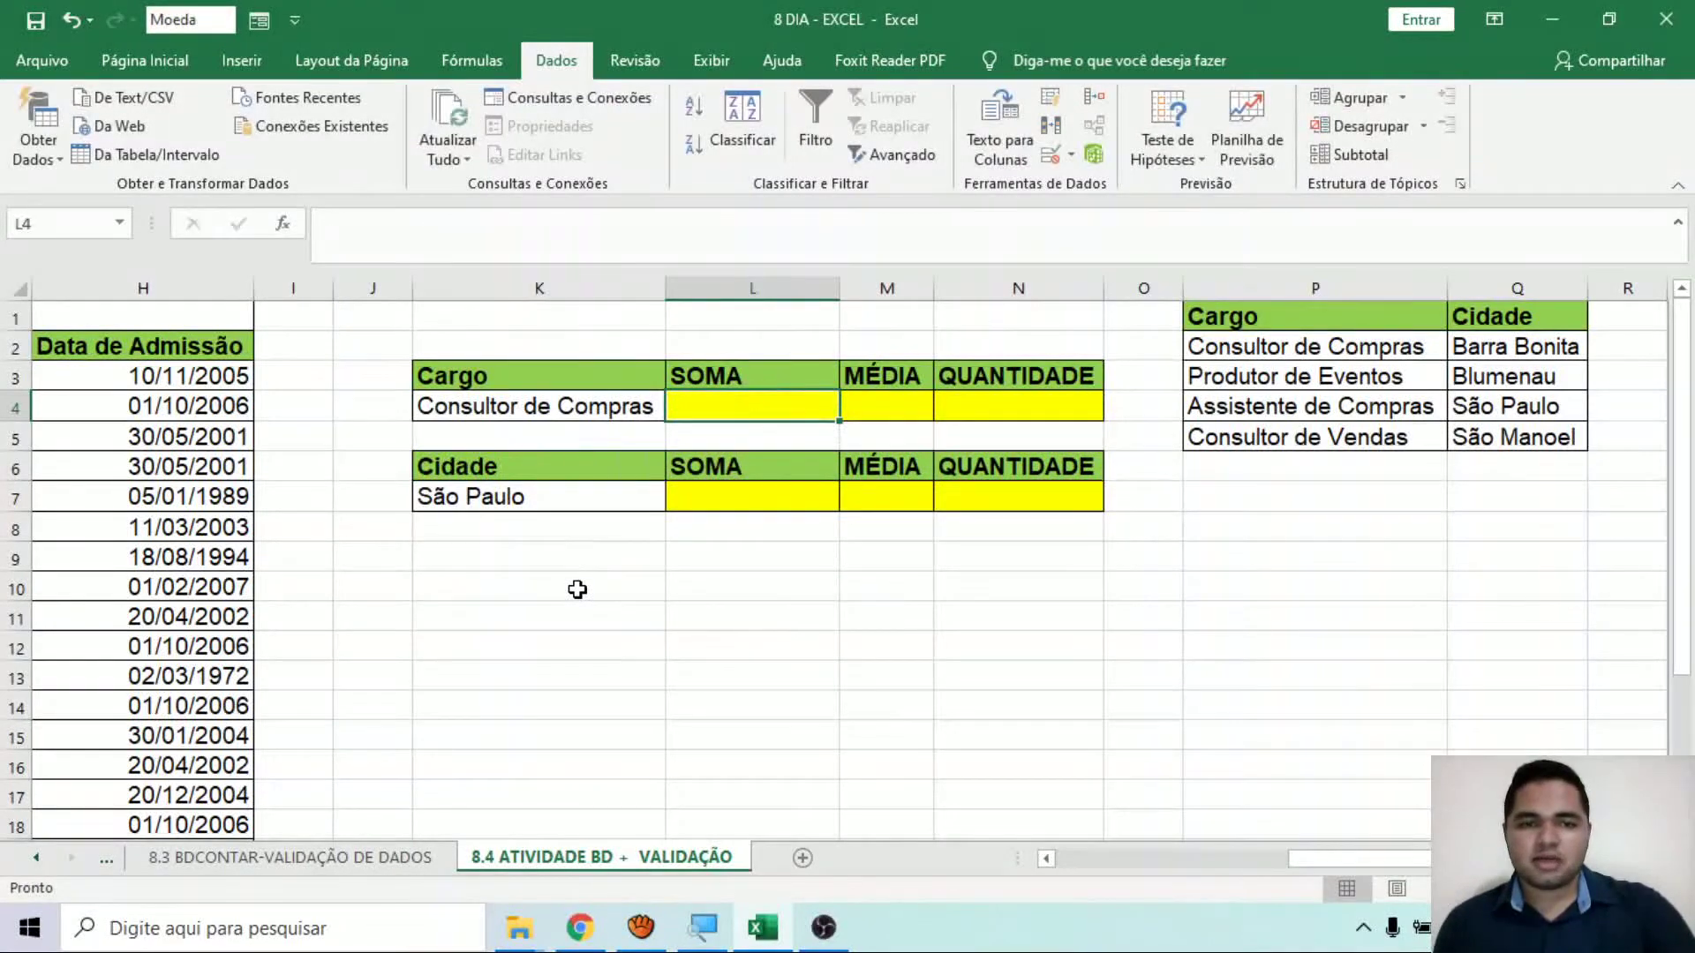
left_click(576, 590)
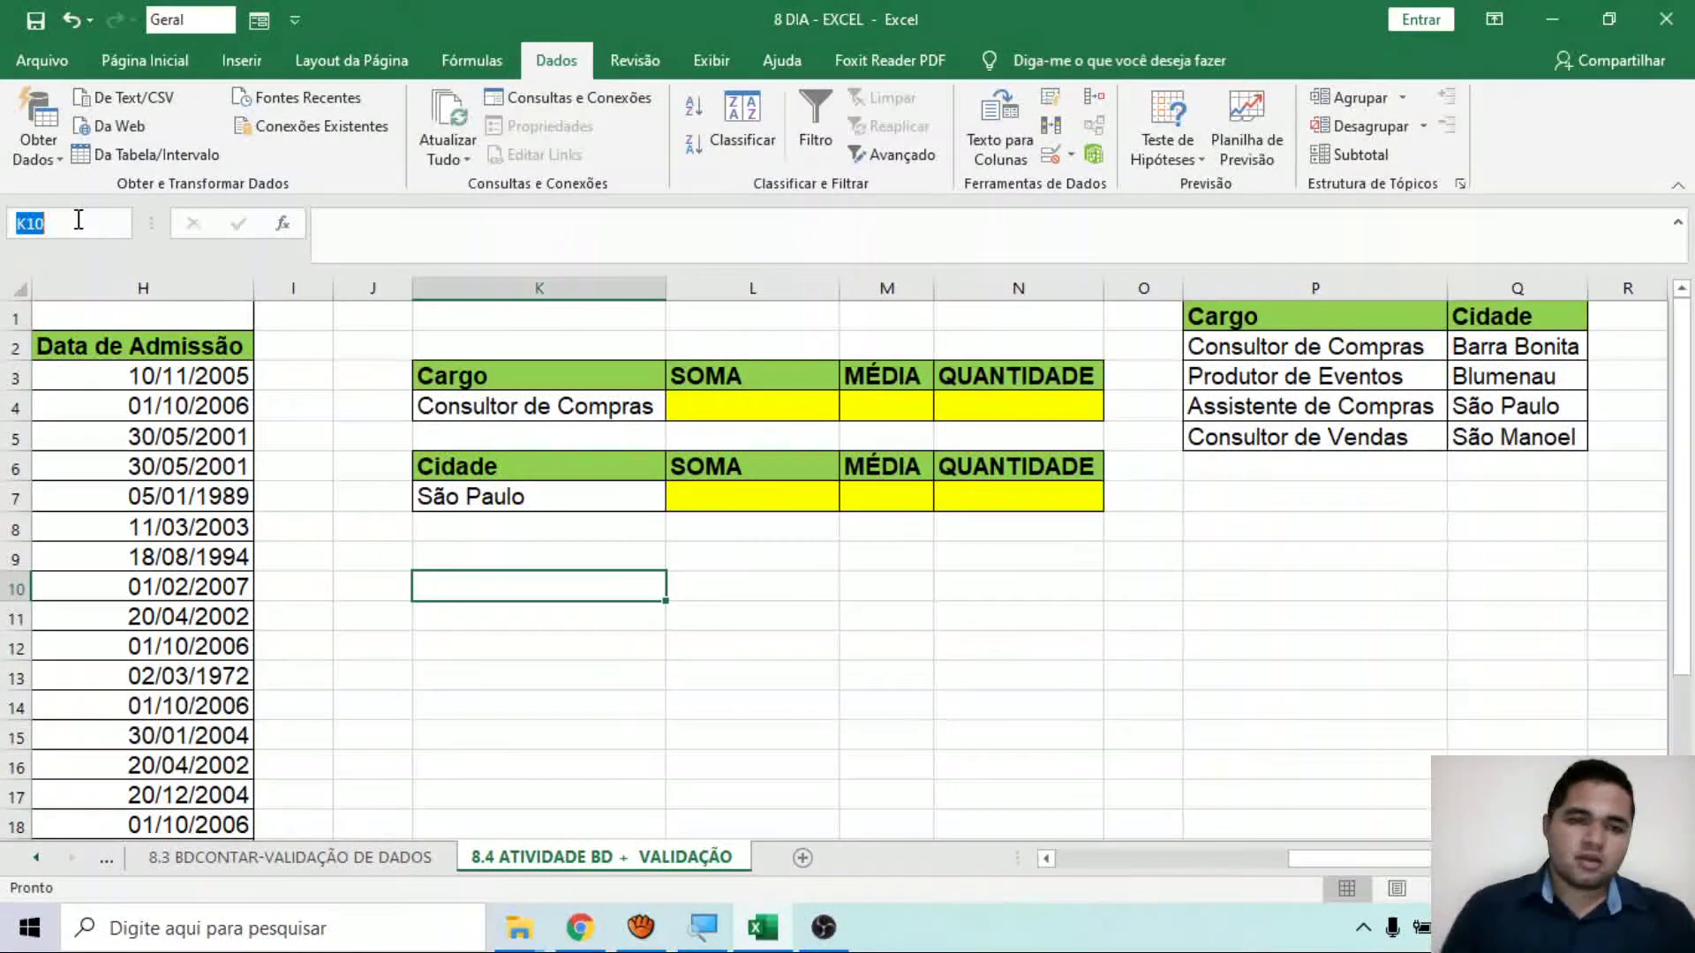
key("Return")
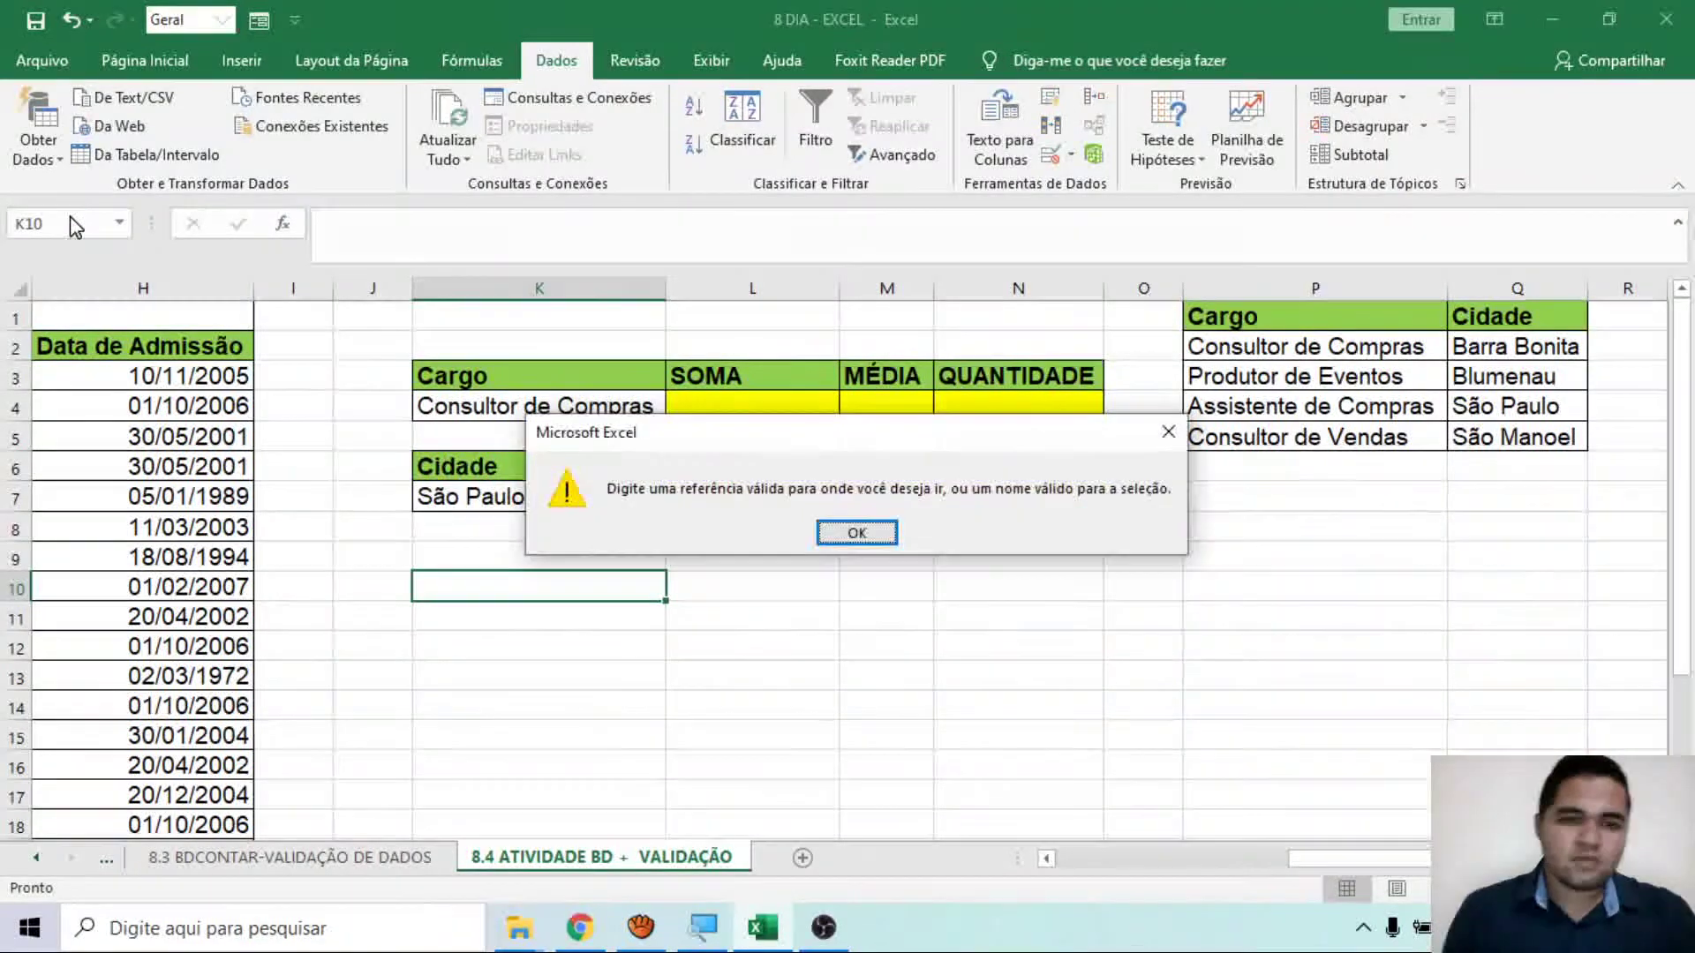
left_click(852, 535)
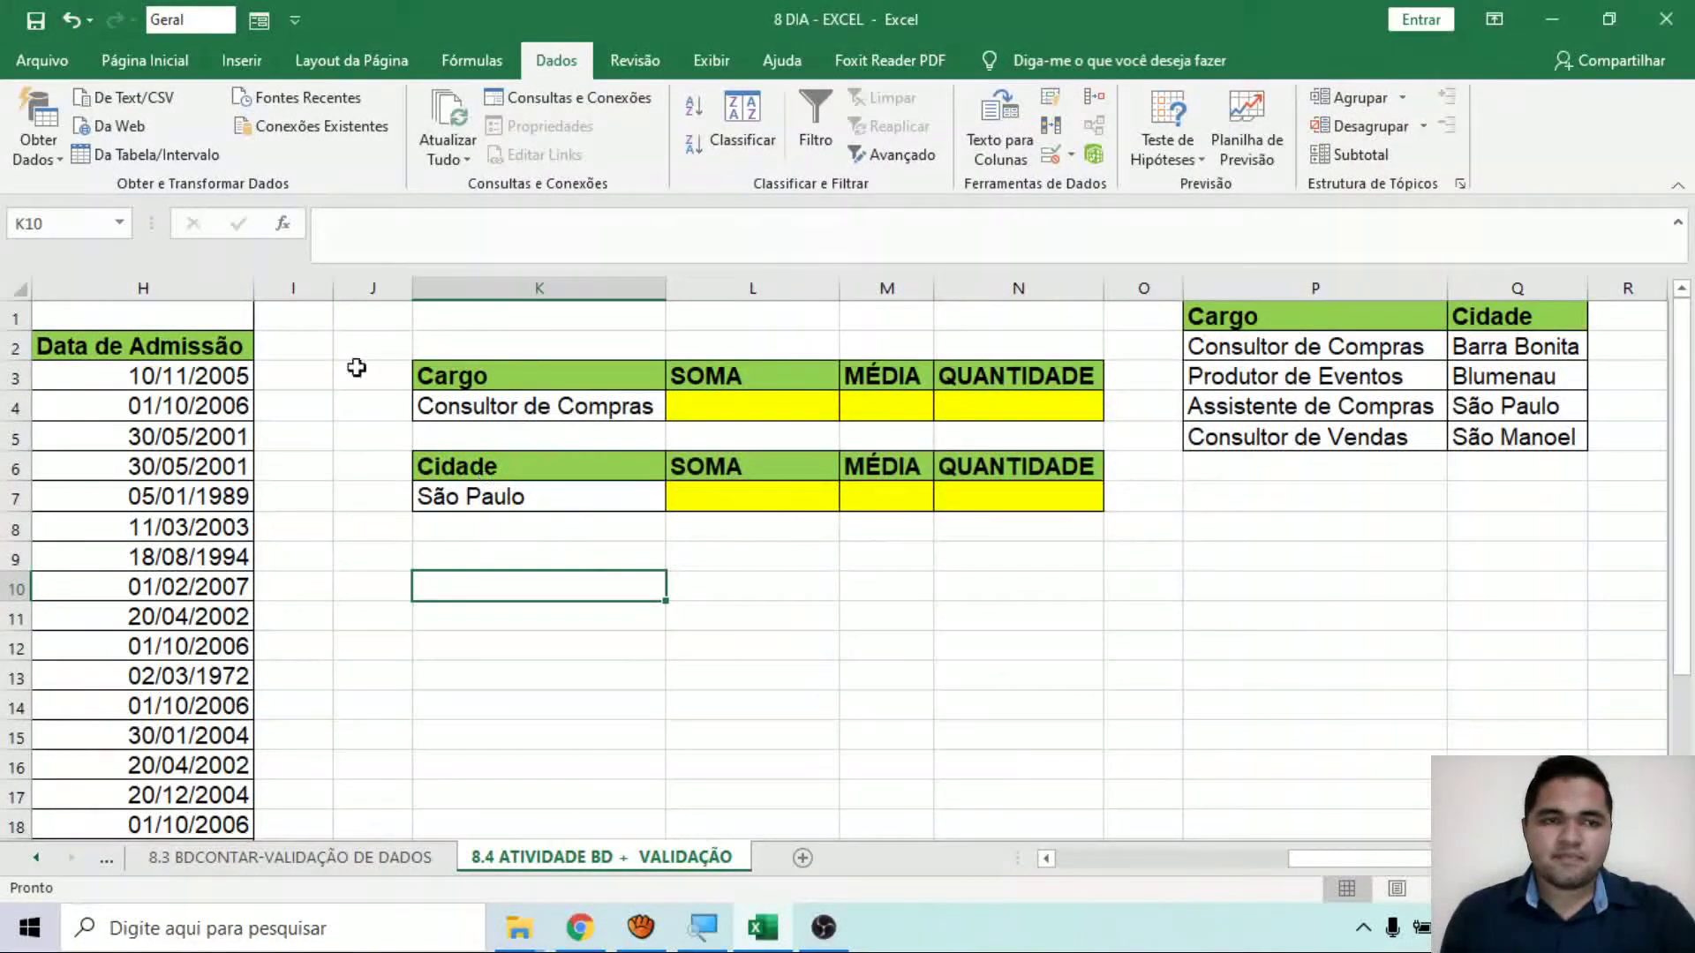
left_click_drag(655, 604, 897, 697)
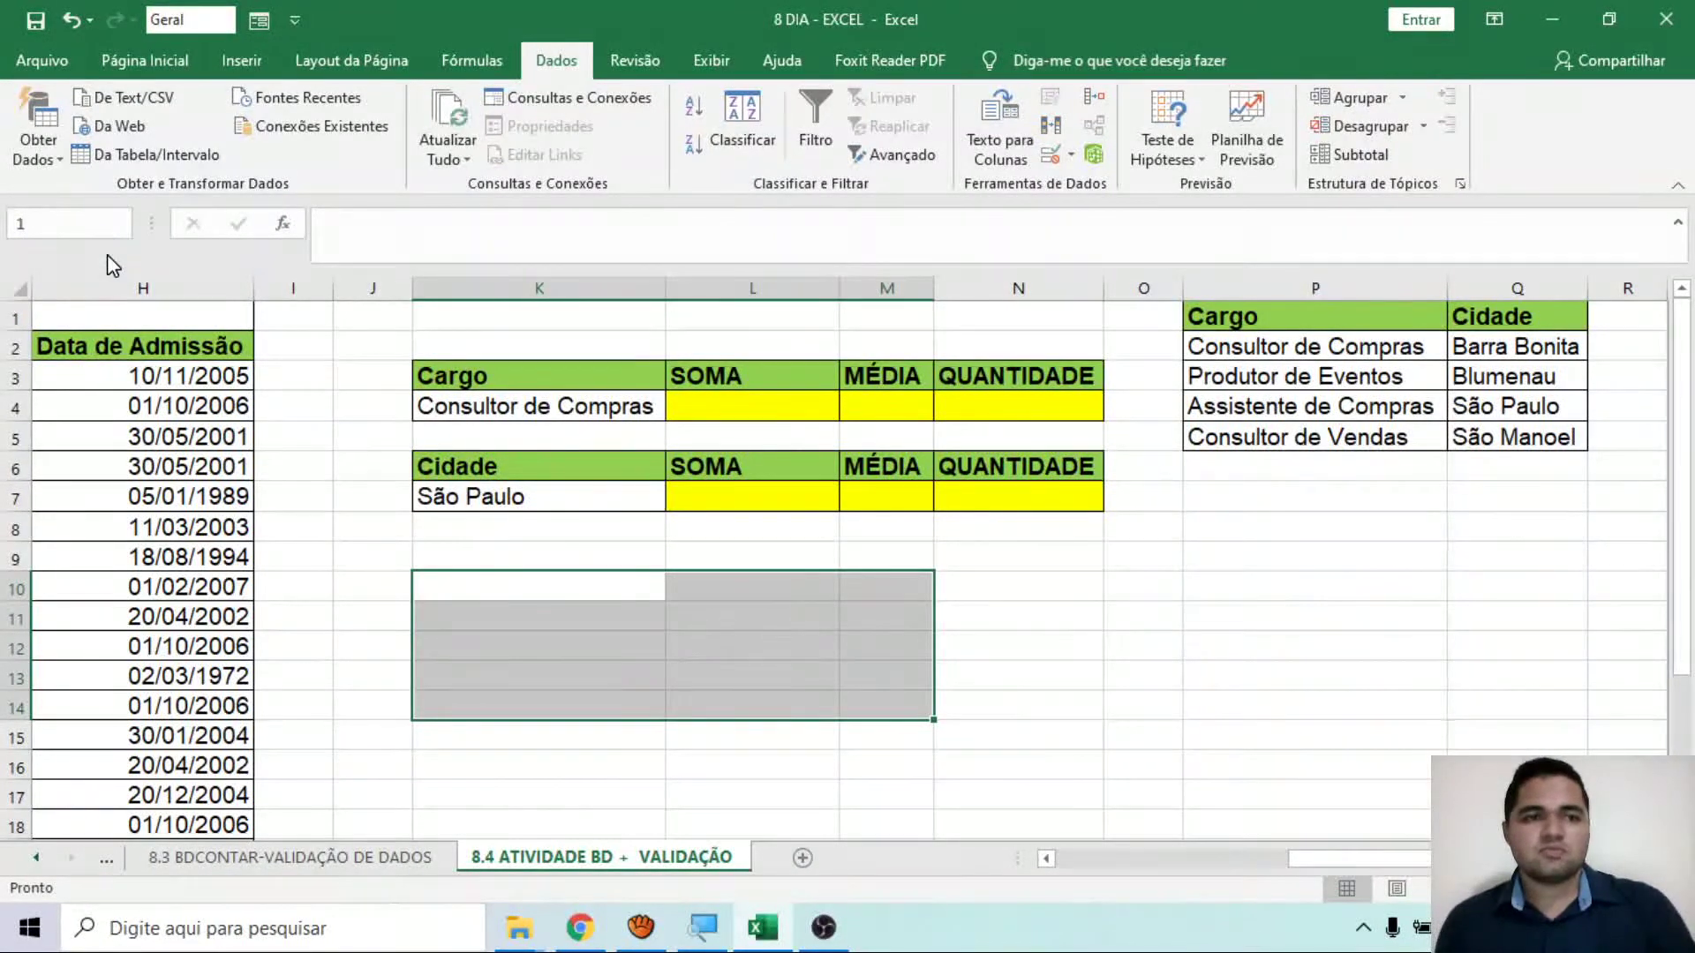
left_click(761, 646)
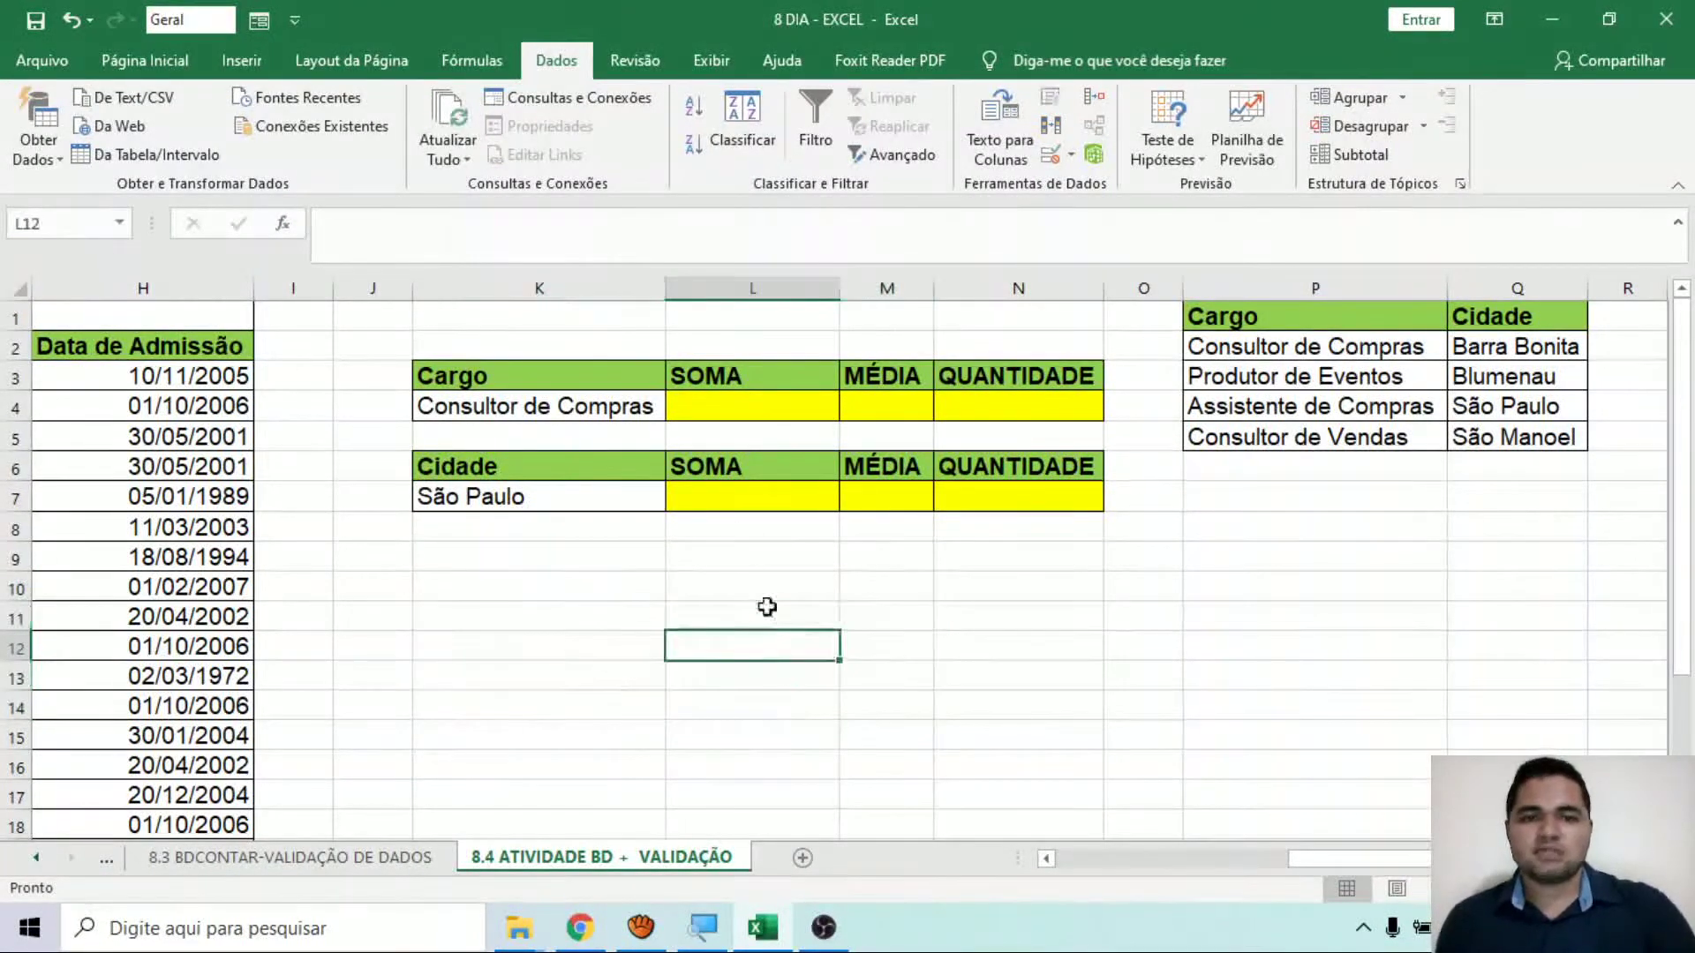
Check which cells the range name Base_1 refers to, and return to the 8.4 ATIVIDADE BD + VALIDAÇÃO sheet.
left_click(764, 416)
left_click(121, 232)
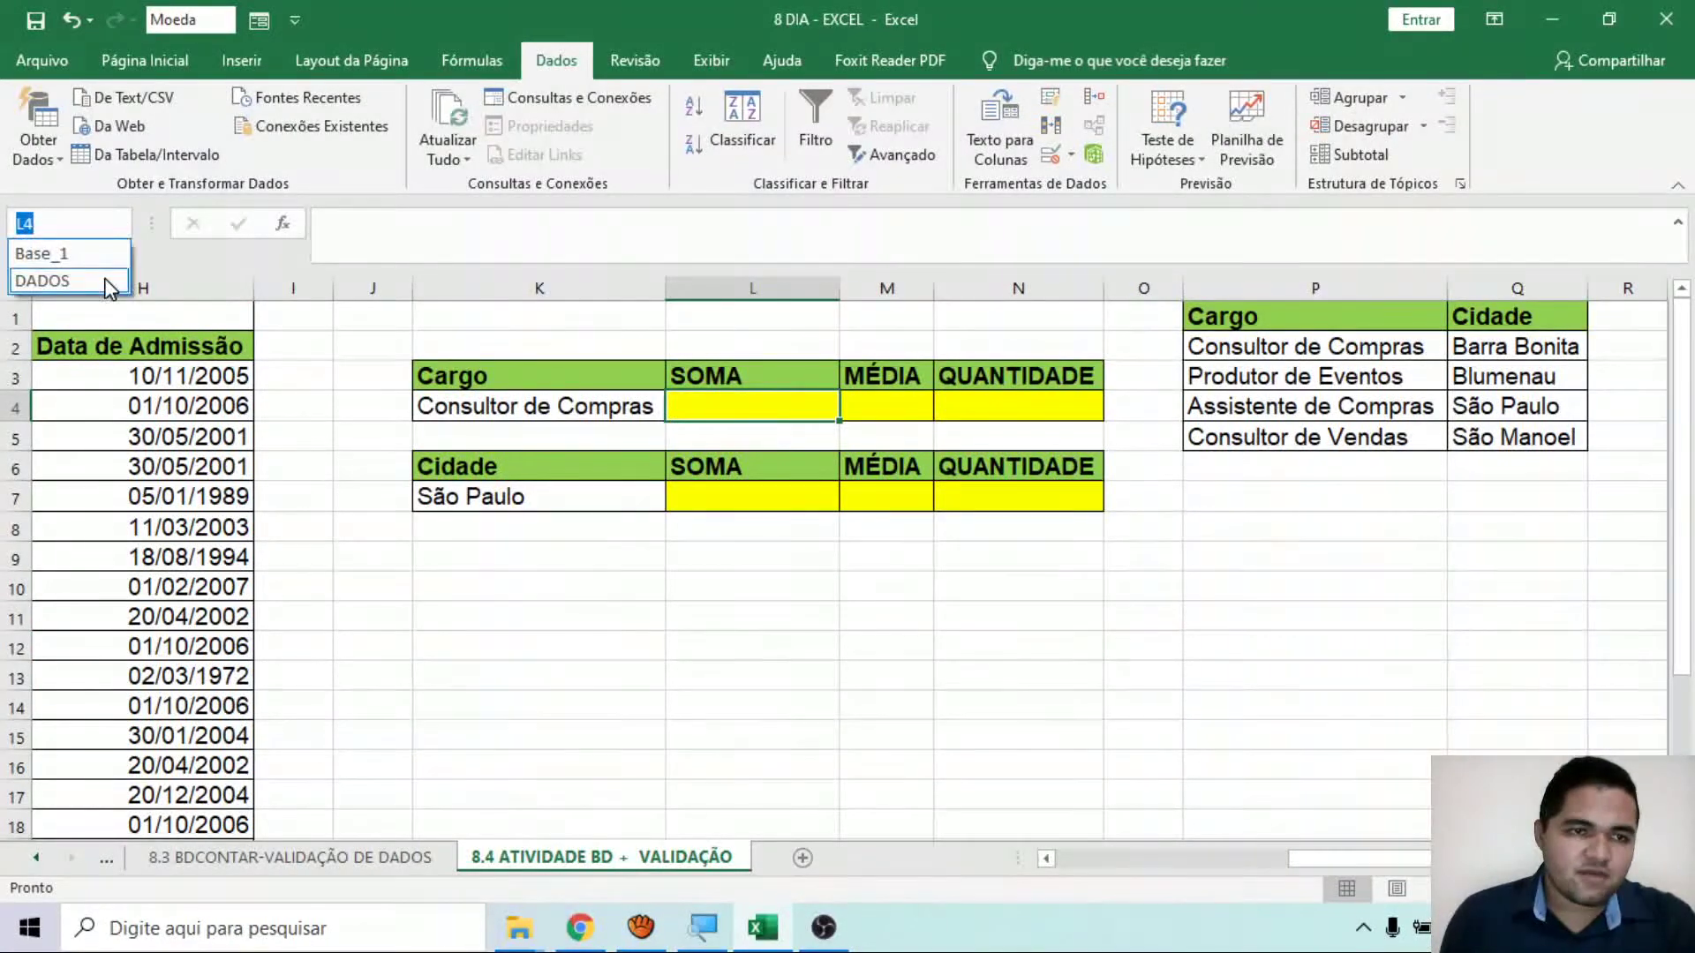
left_click(88, 254)
left_click(121, 227)
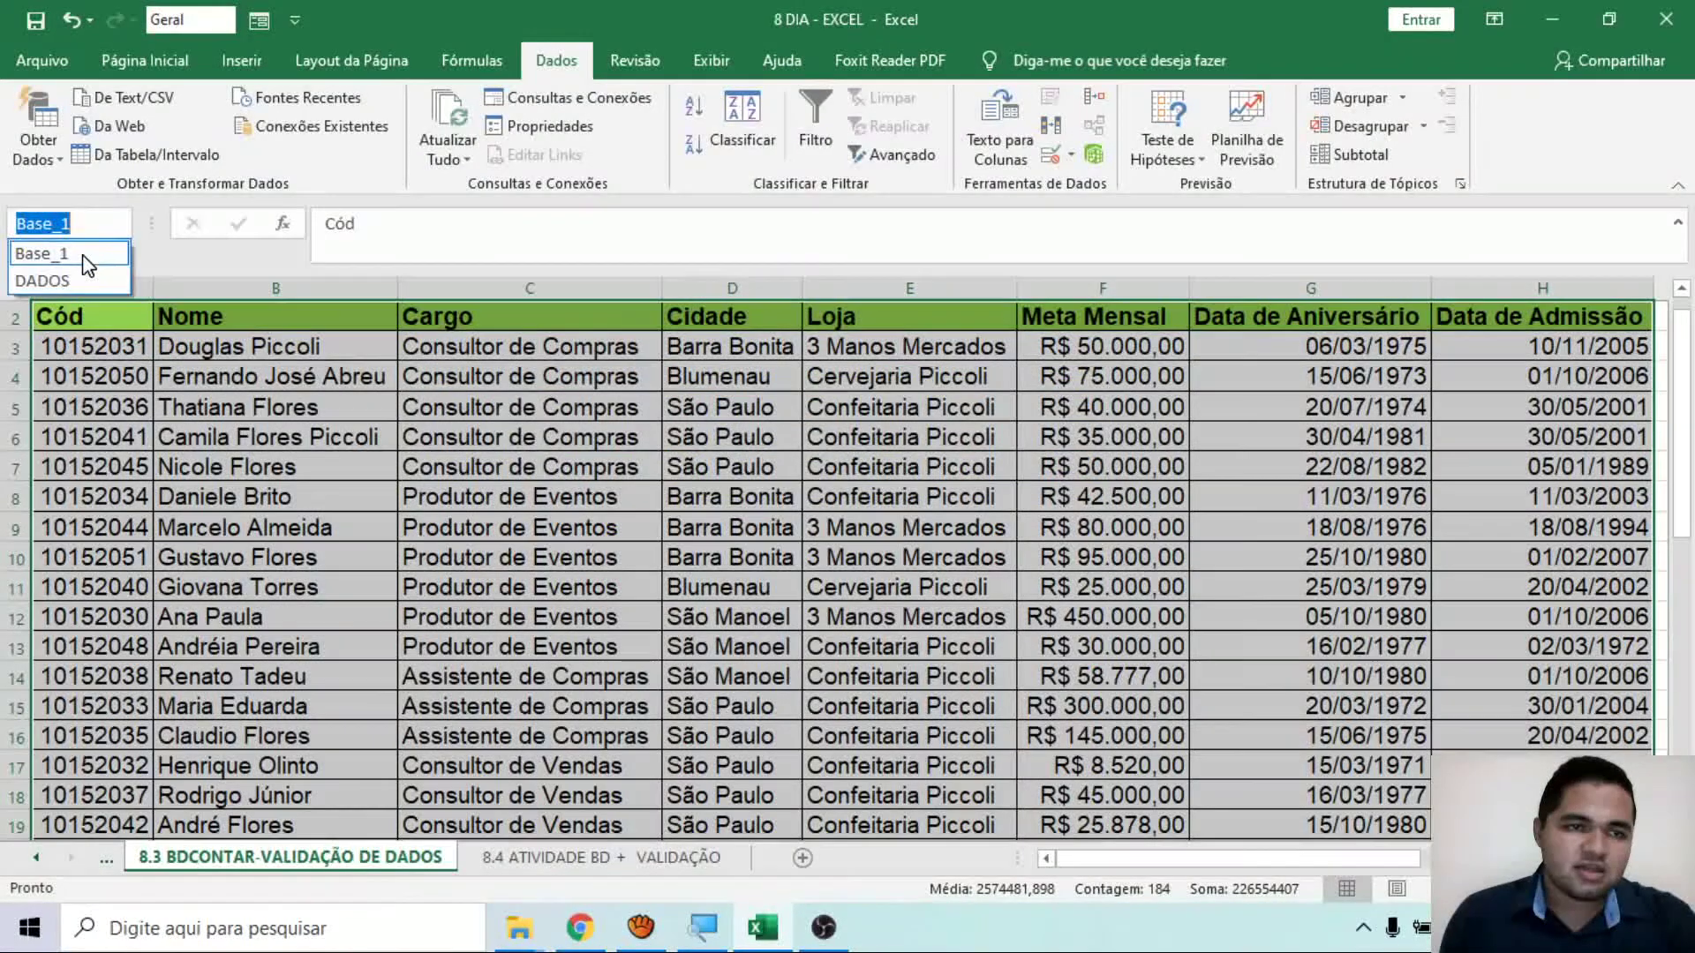
left_click(86, 257)
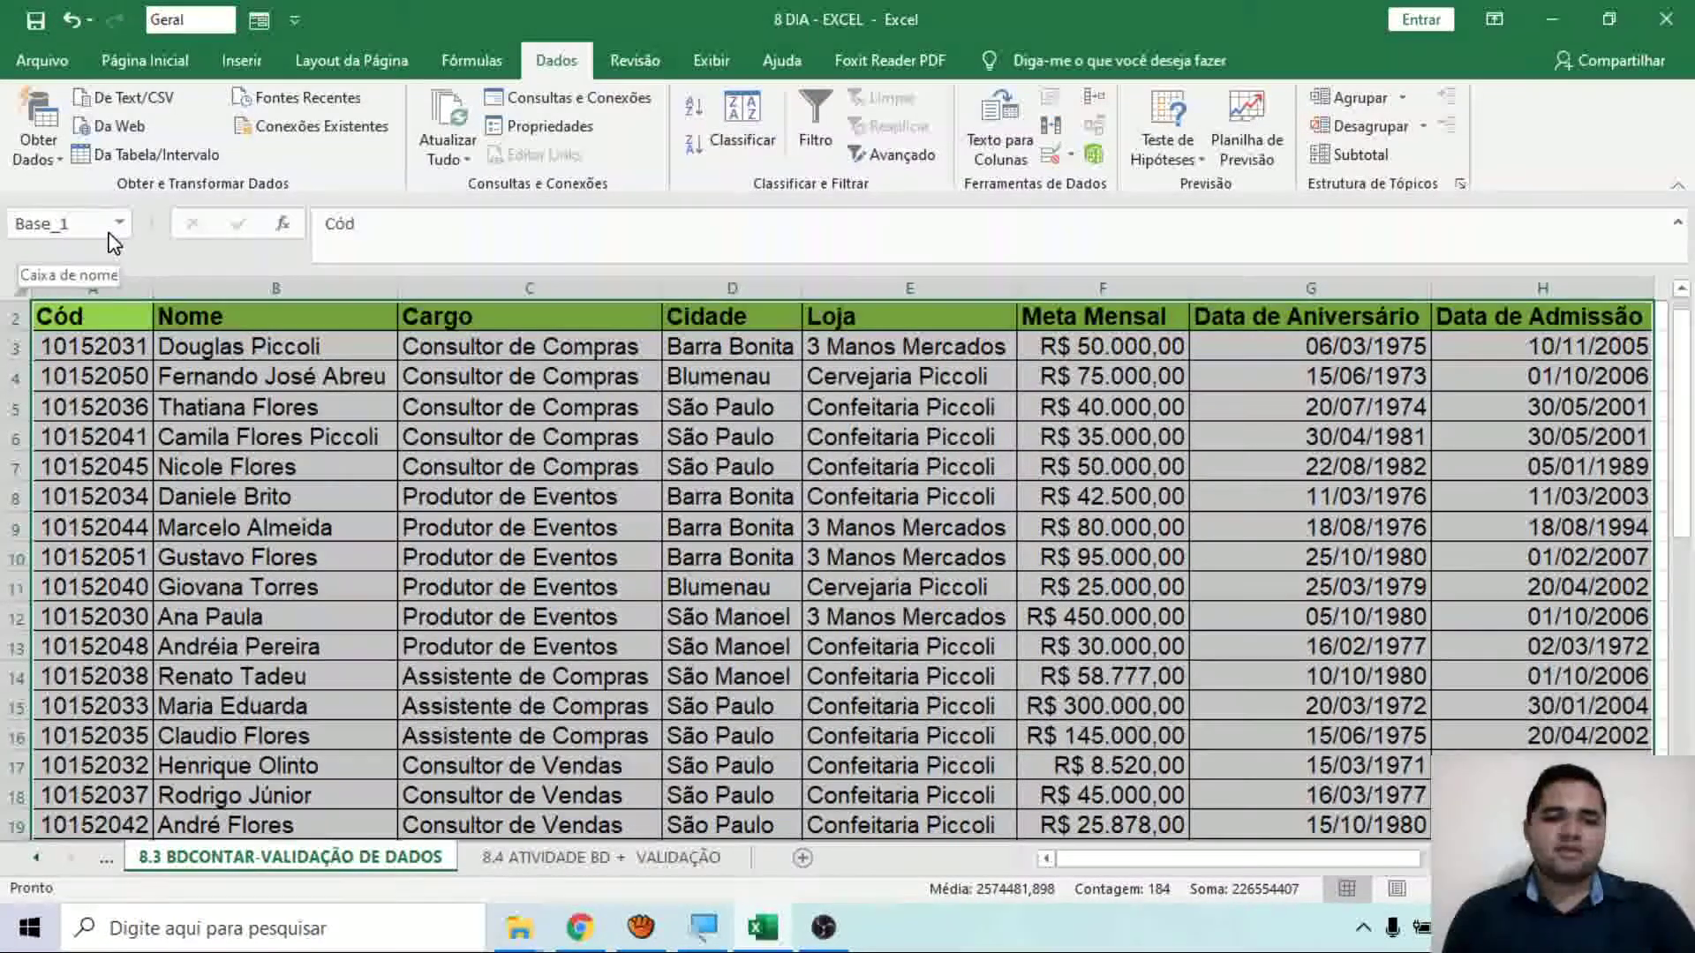
left_click(108, 226)
type("A2")
key("Escape")
left_click(618, 858)
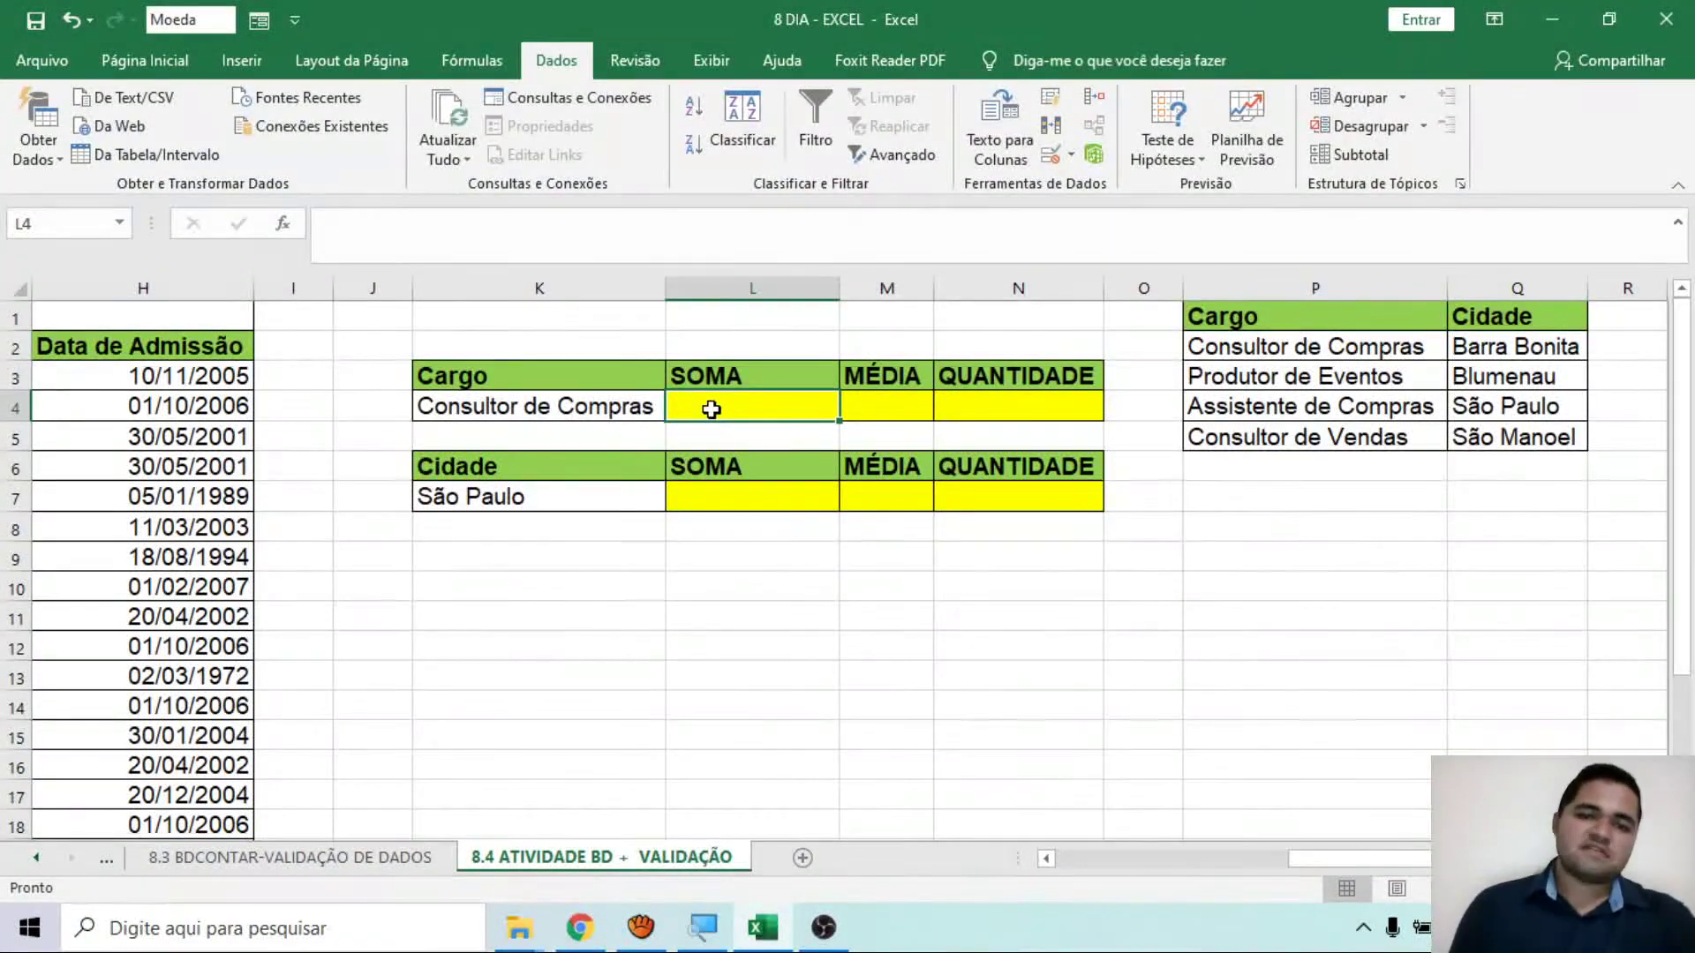
Start a BDSOMA formula in L4 with the employee table, Base_1, from this sheet as its database argument.
type("=")
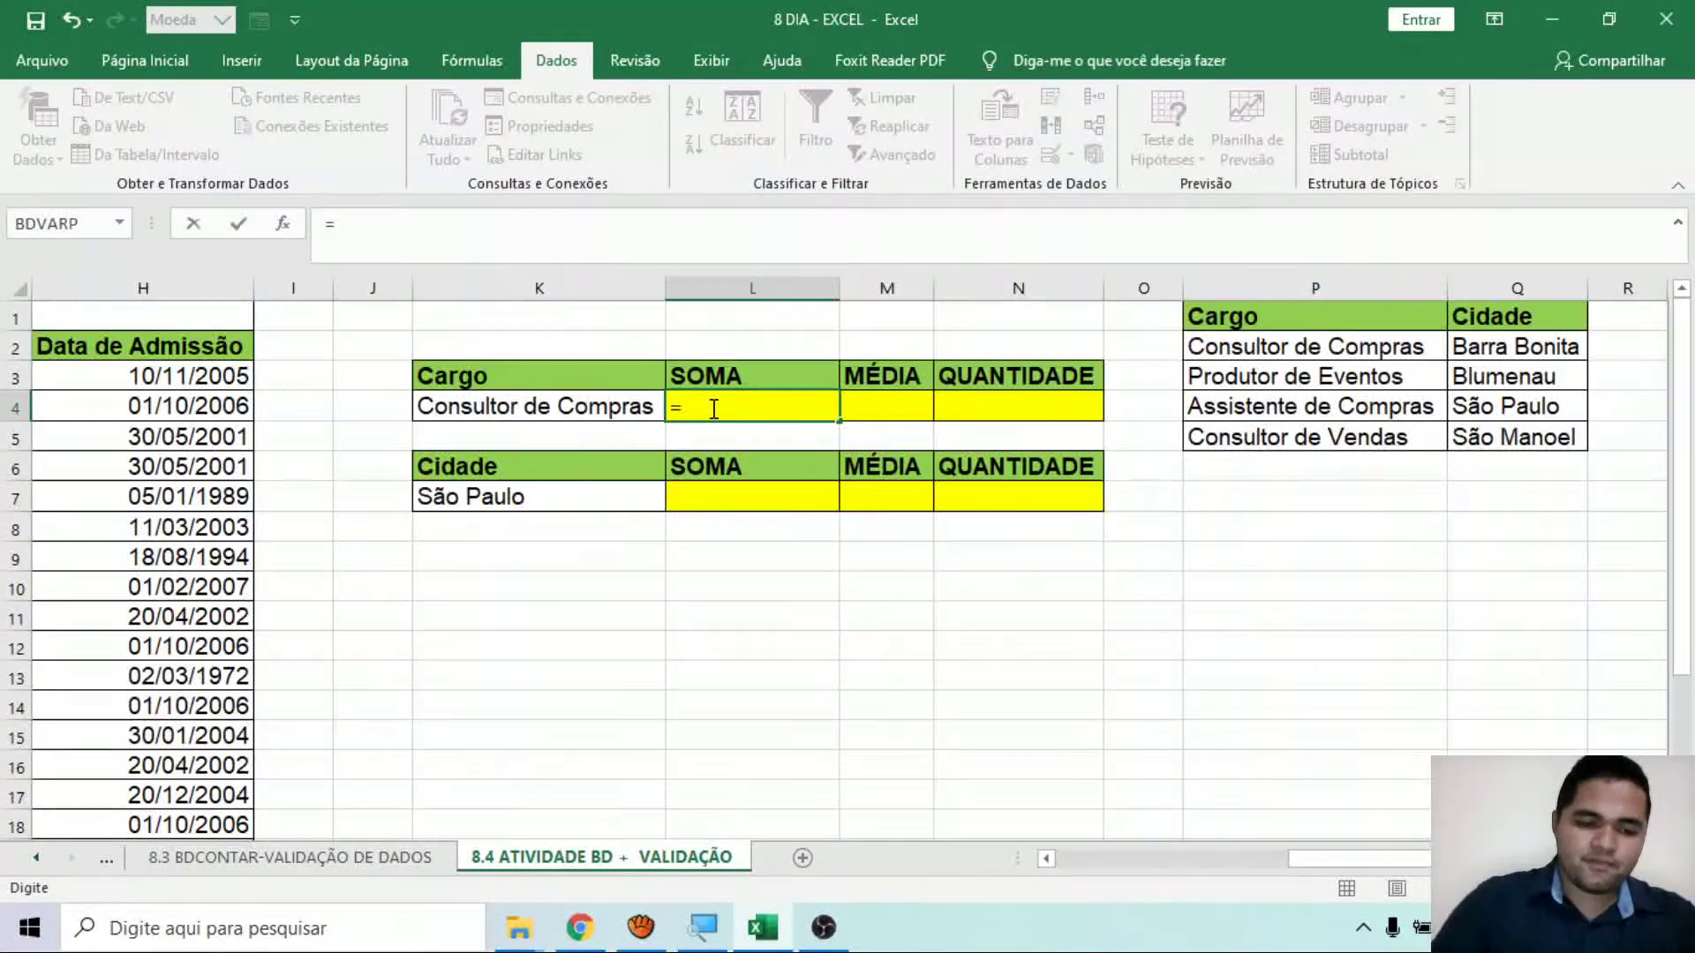
type("bd")
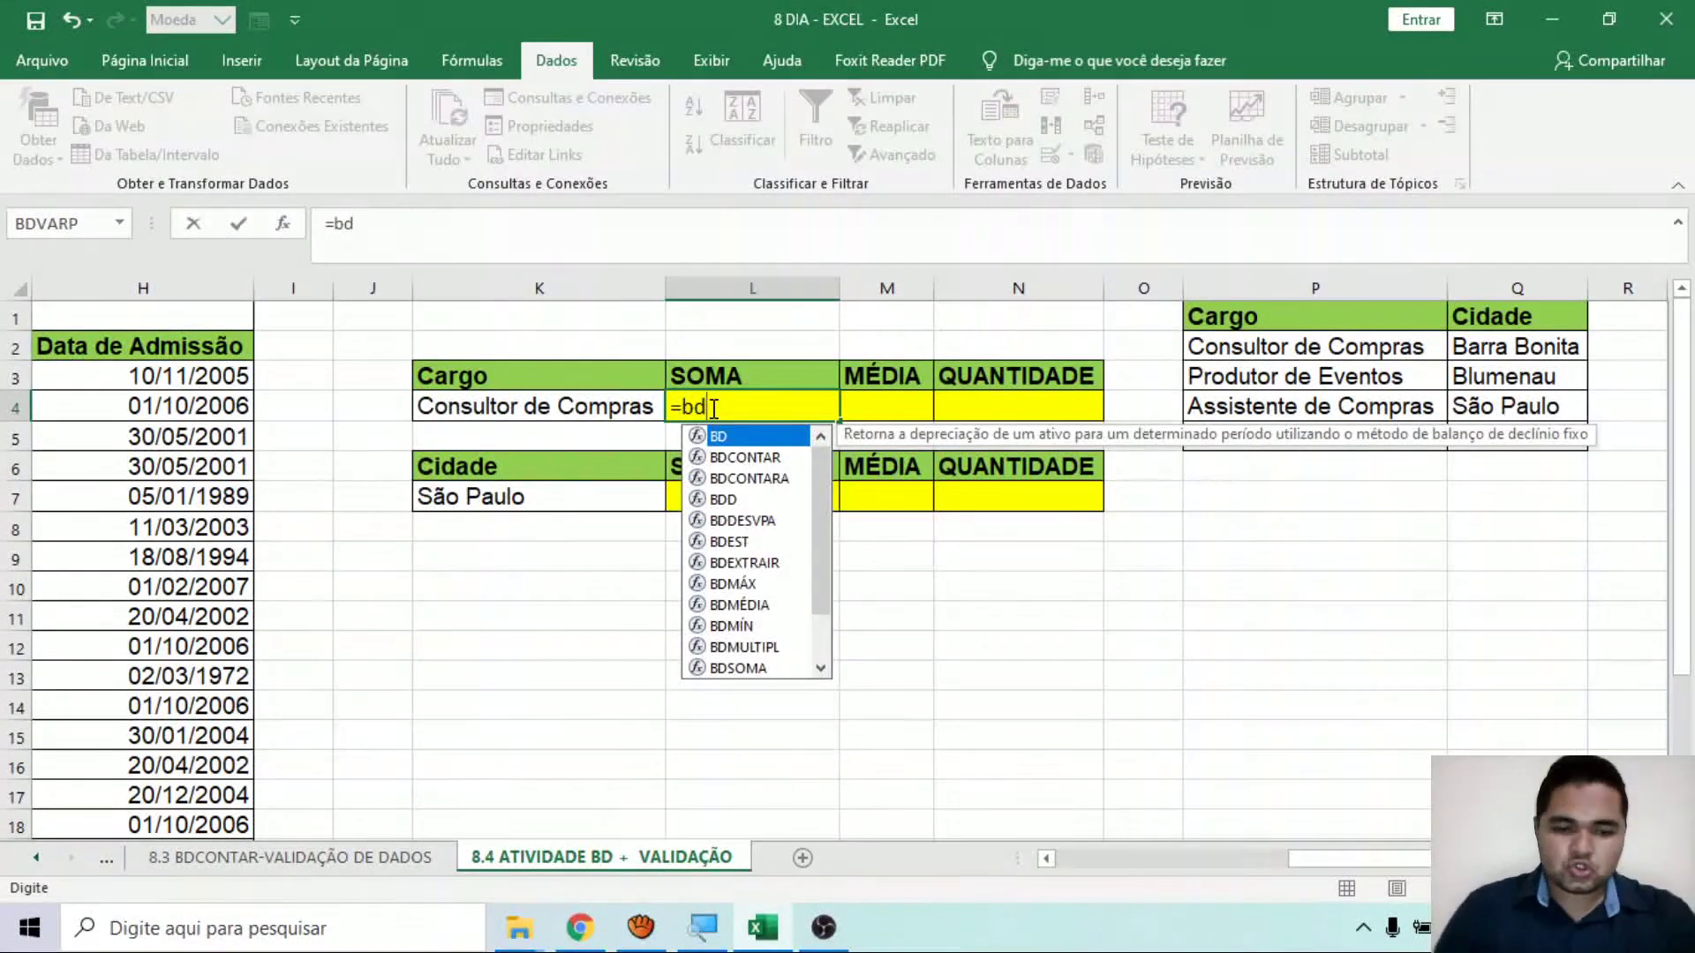
type("soma")
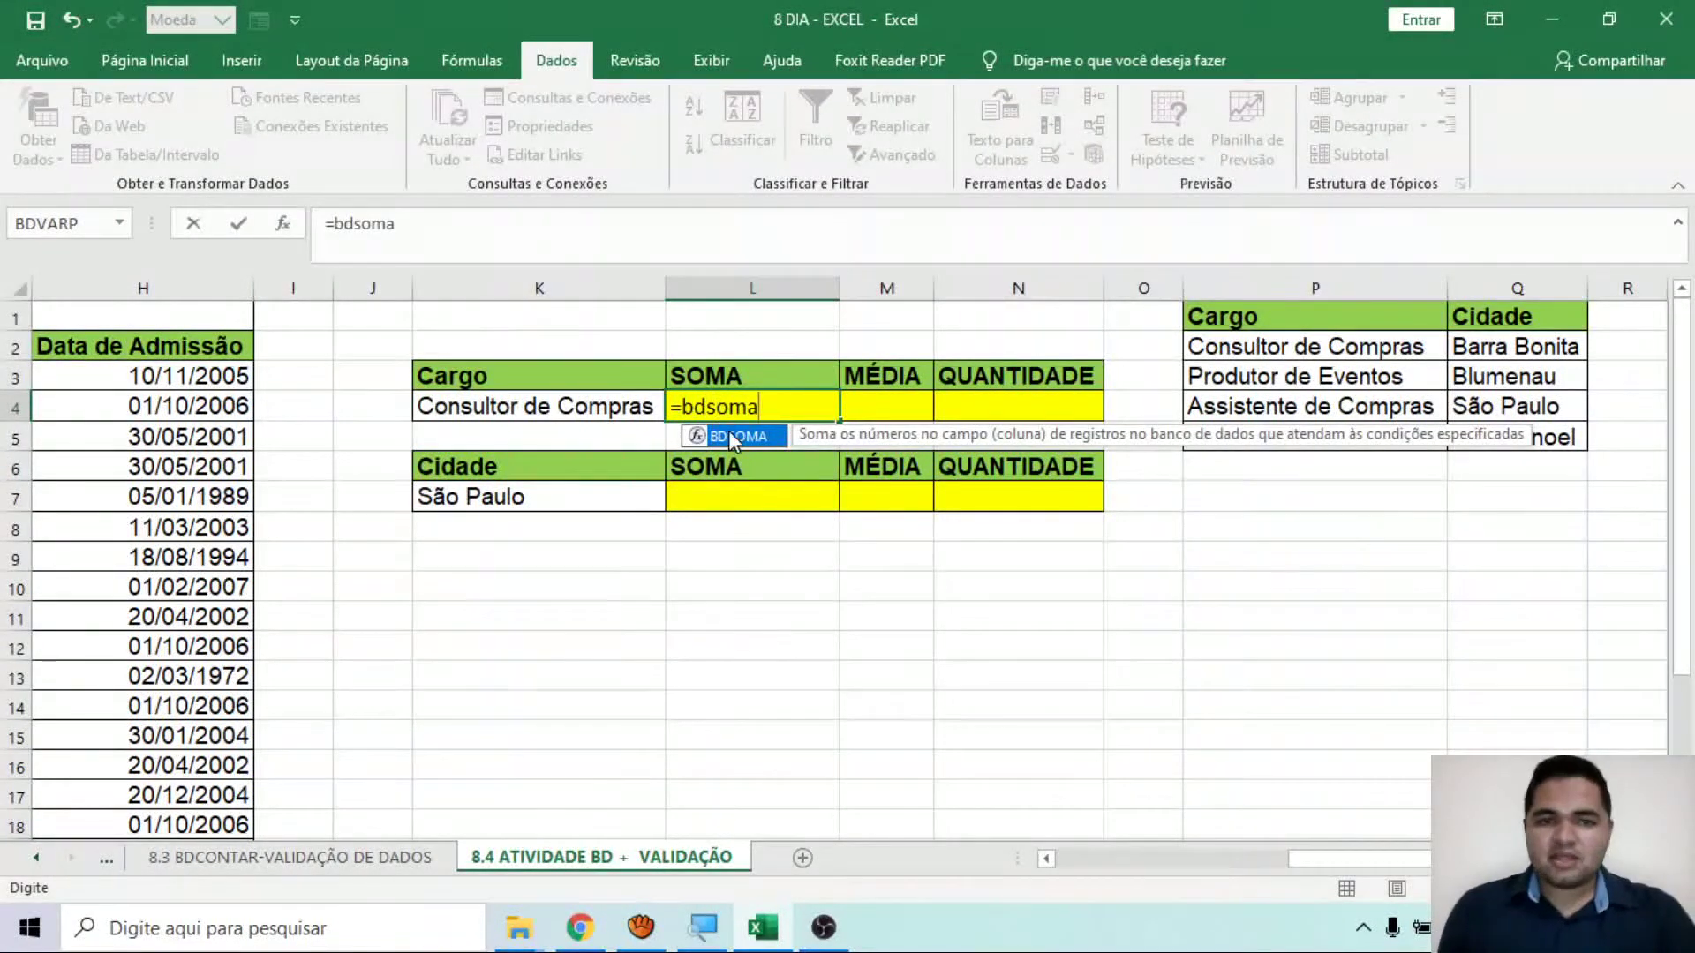
double_click(736, 436)
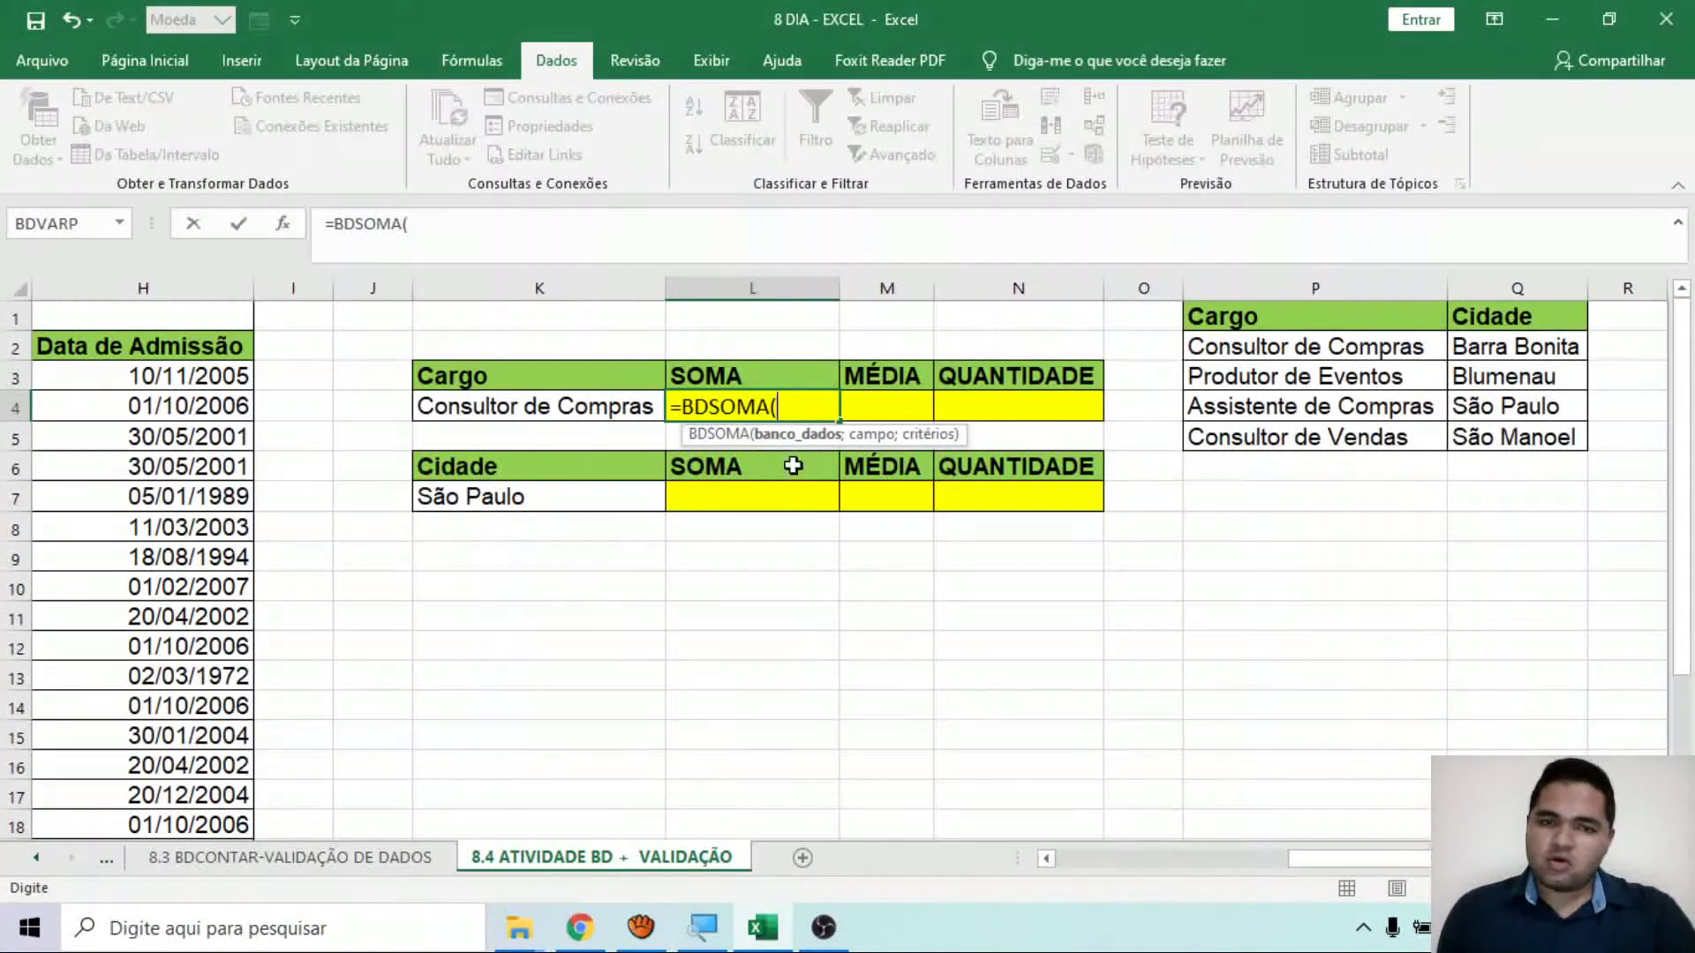
left_click_drag(1325, 858, 1129, 834)
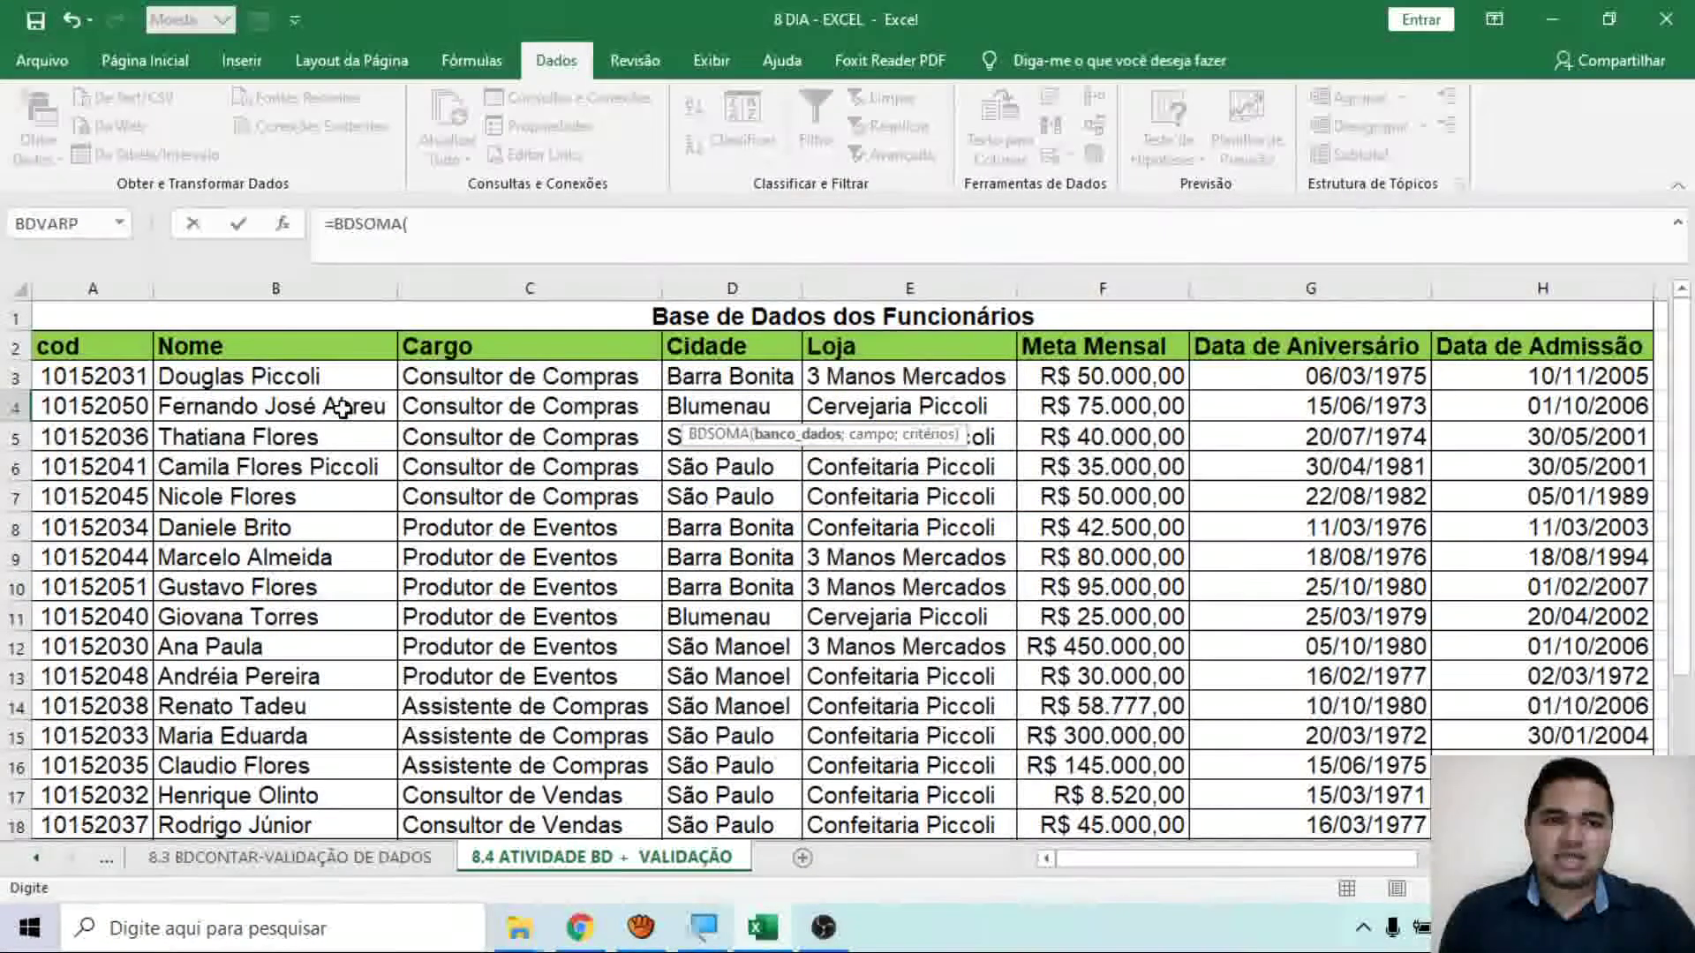
left_click_drag(91, 346, 965, 795)
scroll(1173, 719, "up", 3)
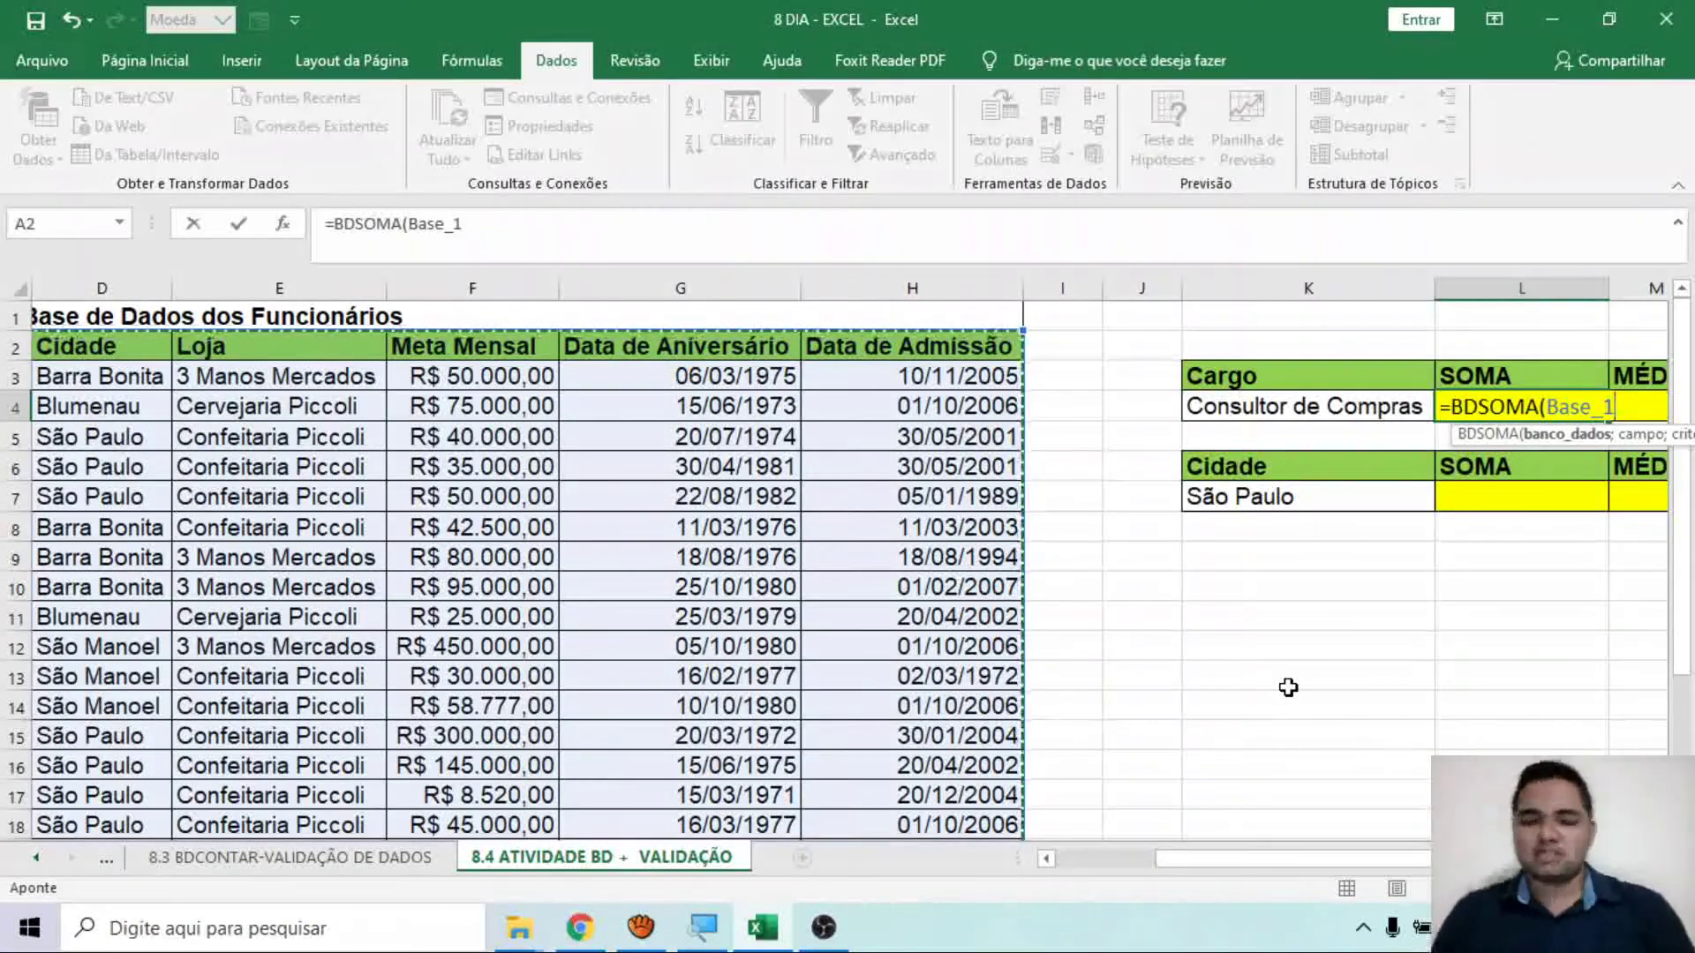
Complete the BDSOMA formula in L4 with field 6 and the criteria range K3:K4.
type(";6")
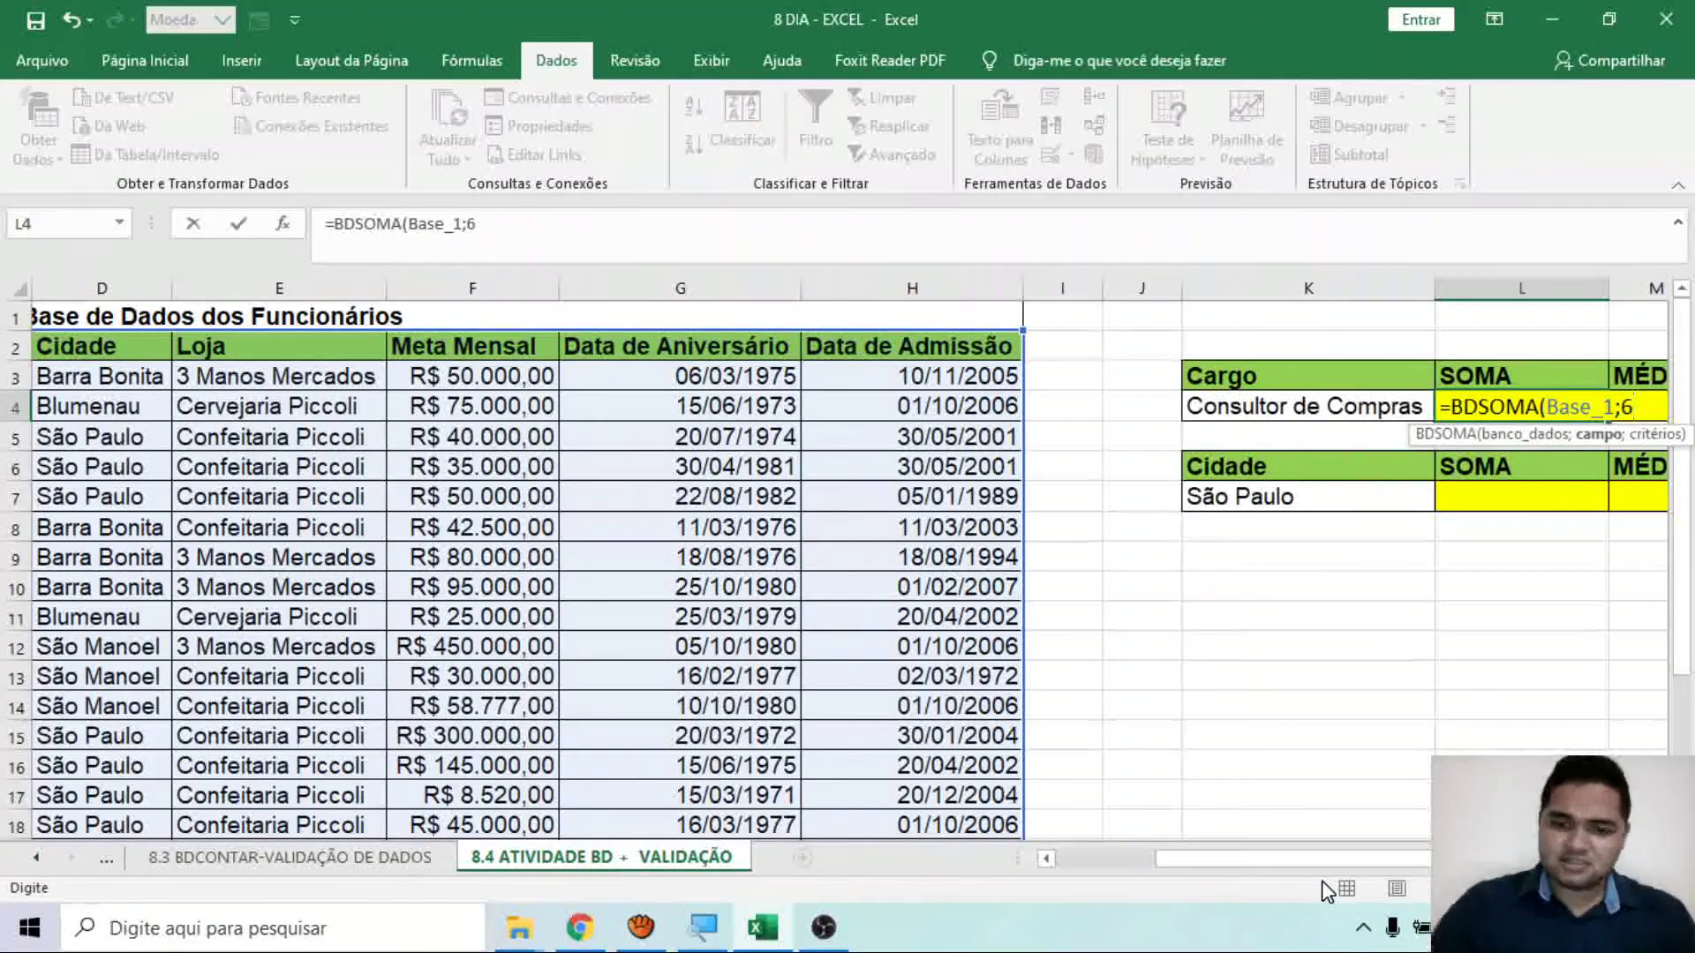
type(";")
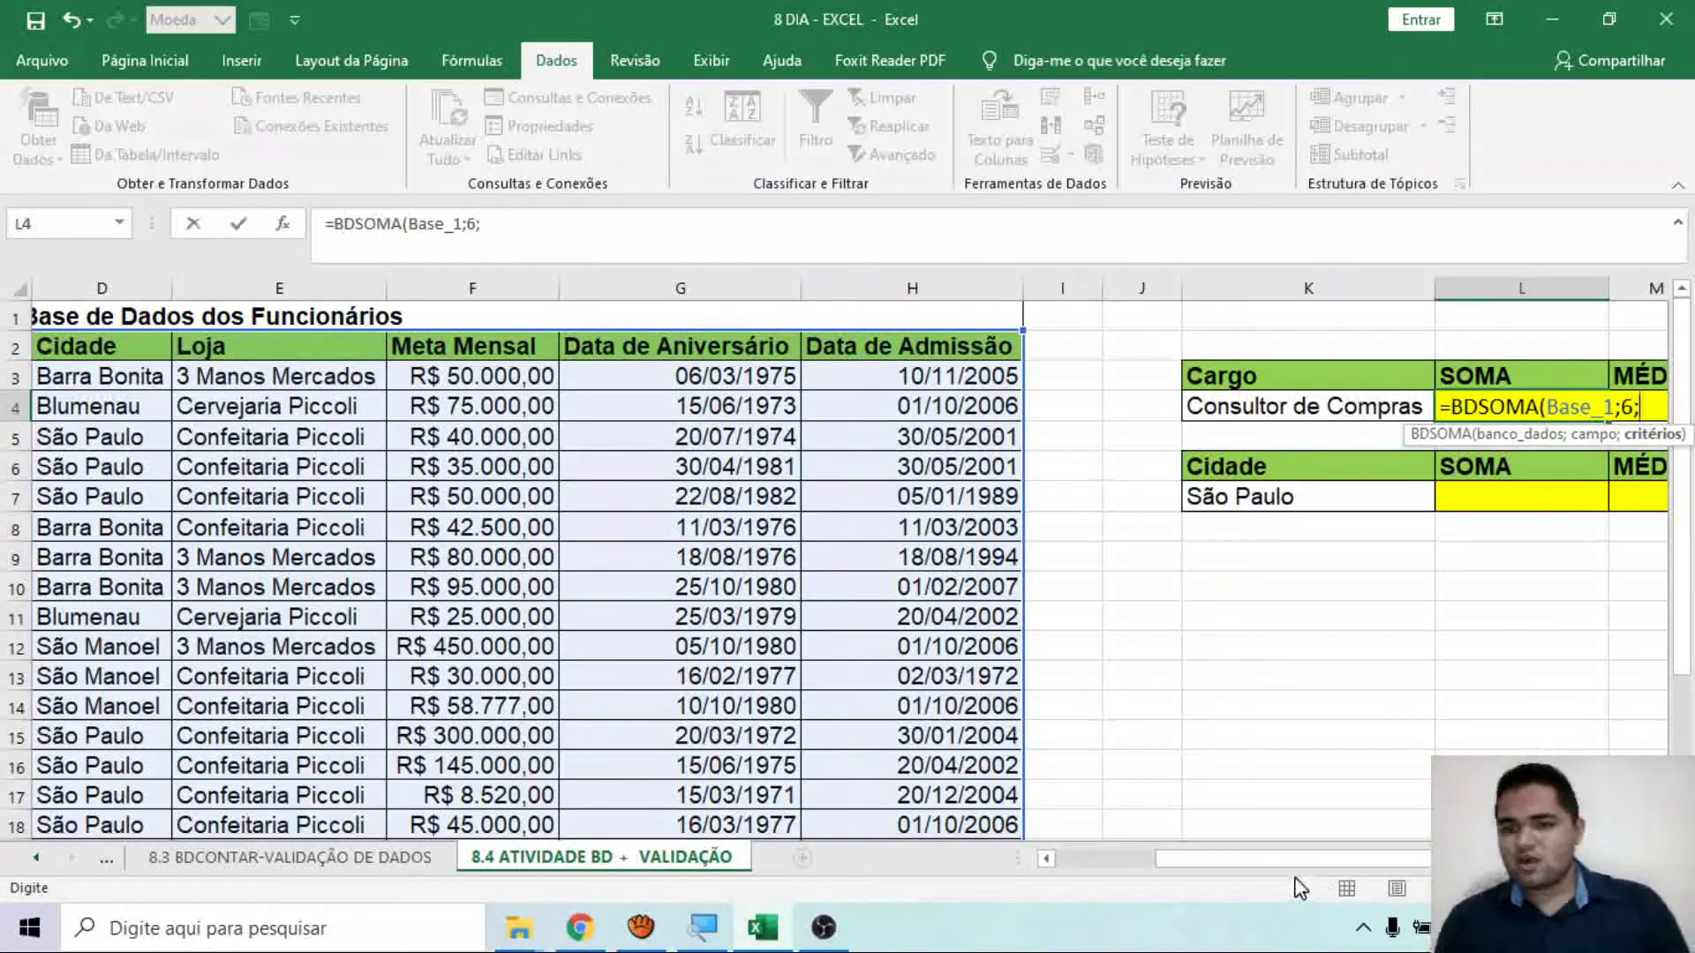
left_click_drag(1315, 865, 1408, 866)
left_click_drag(862, 374, 862, 405)
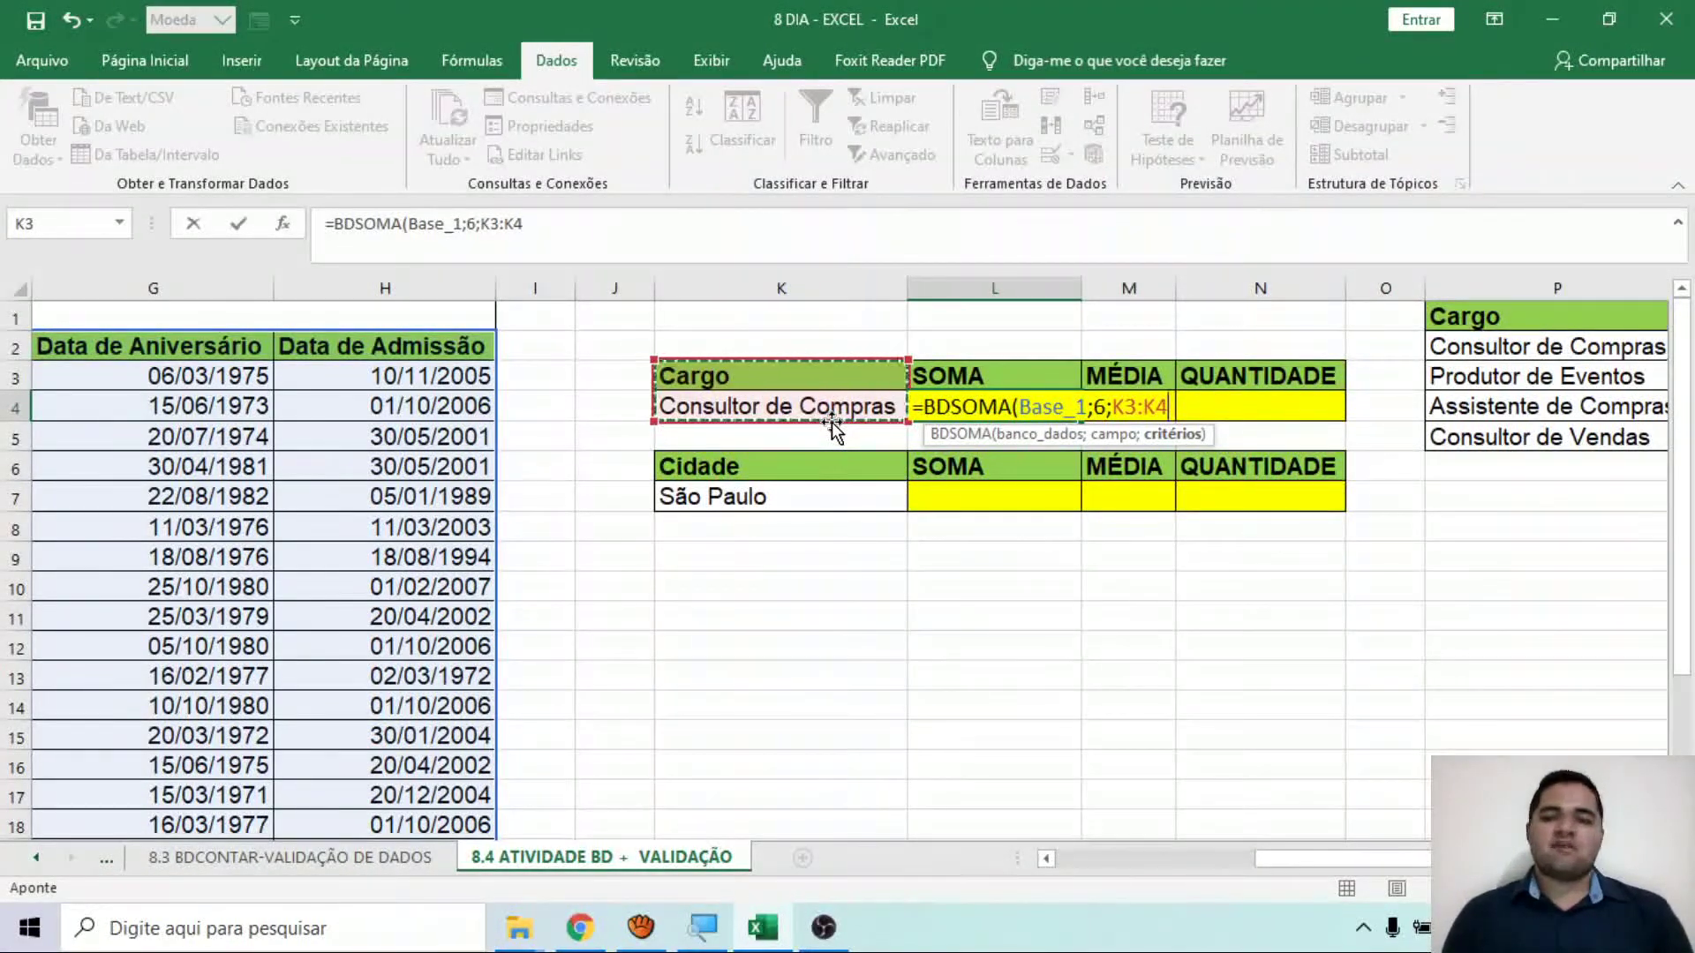
type(")")
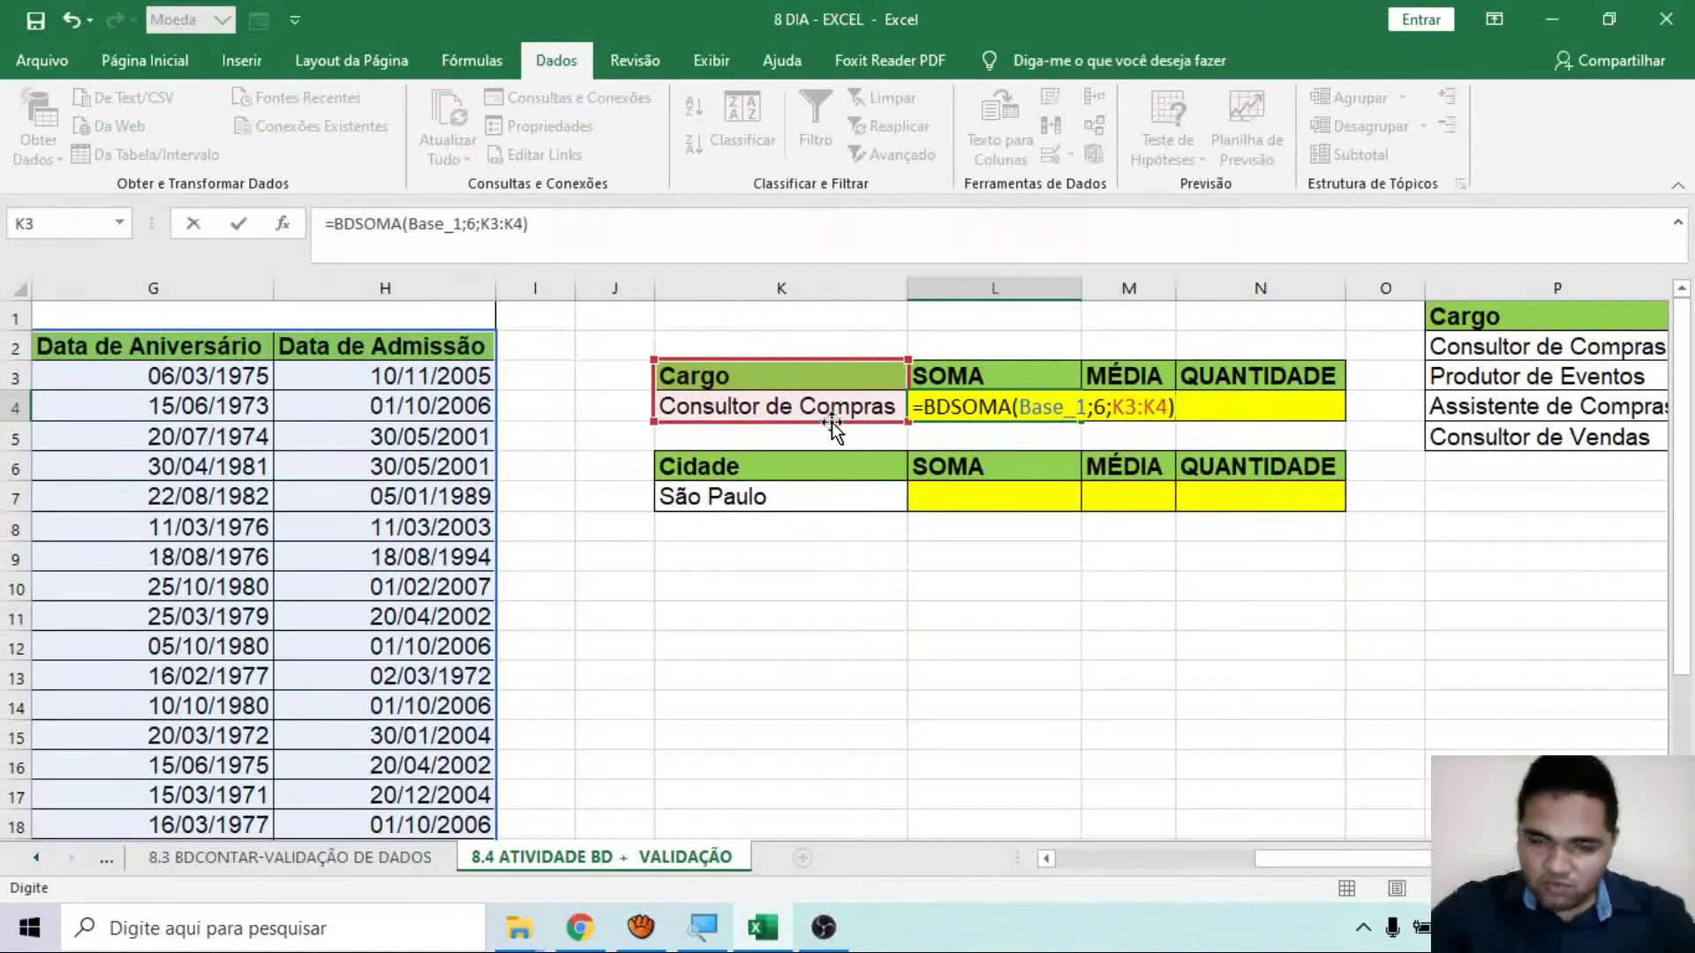
key("Return")
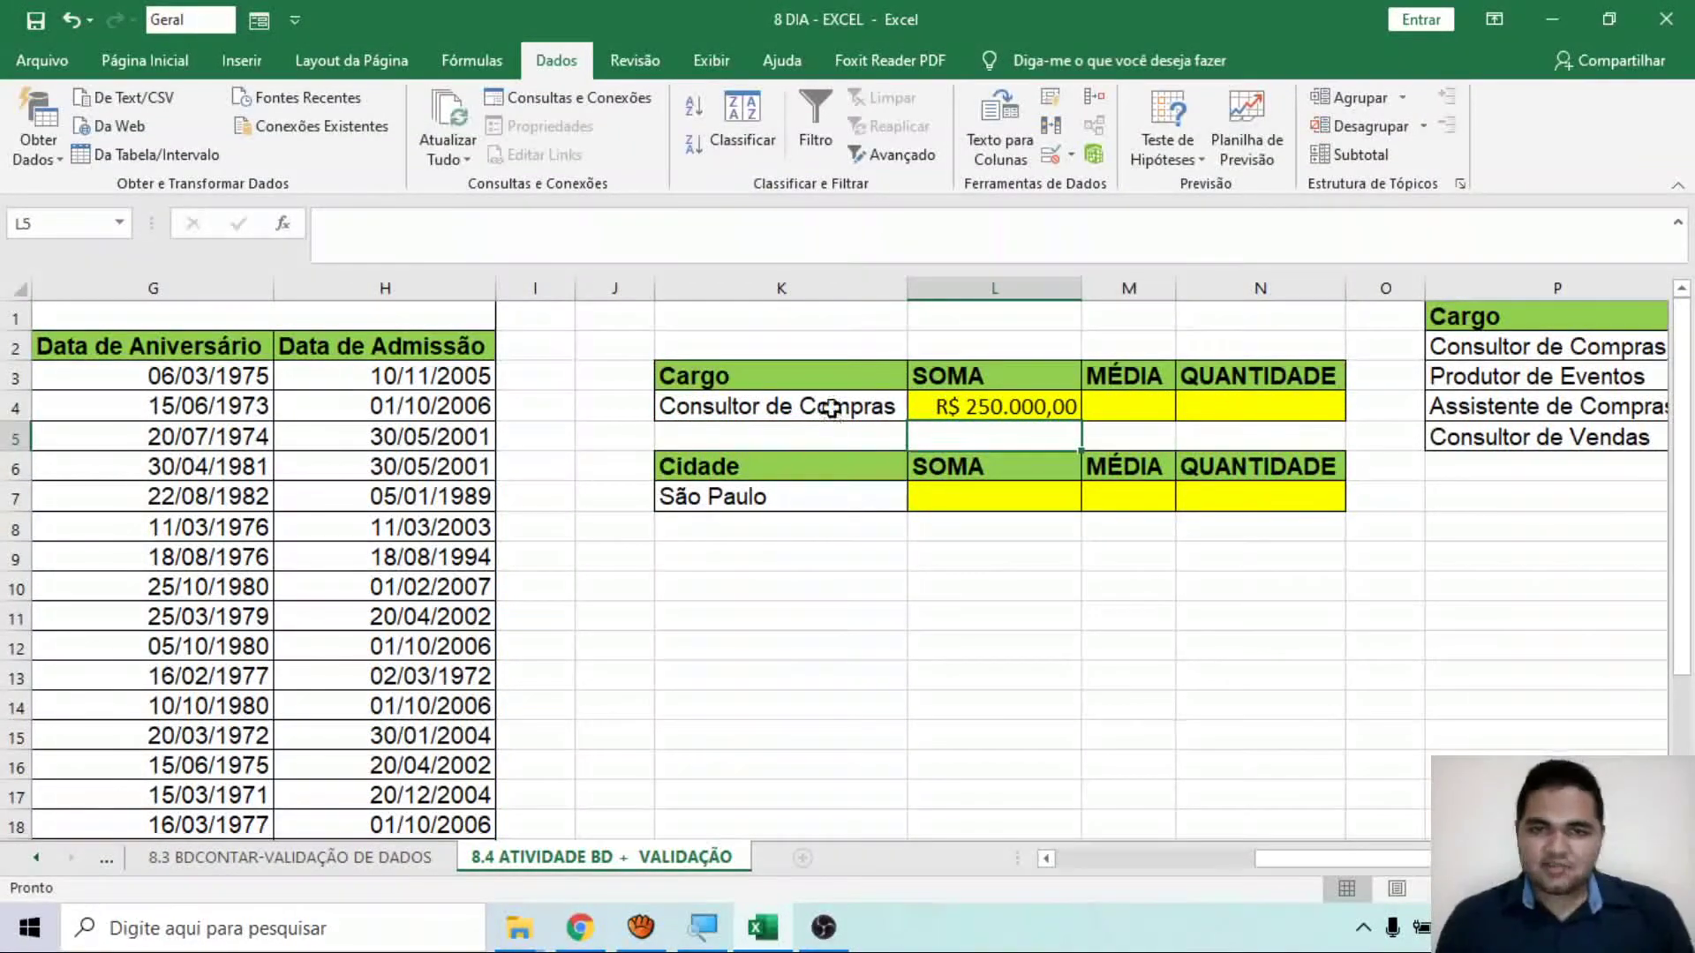
Test the Cargo drop-down in K4 with Assistente de Compras and Produtor de Eventos, ending on Consultor de Vendas.
left_click(847, 411)
left_click(919, 410)
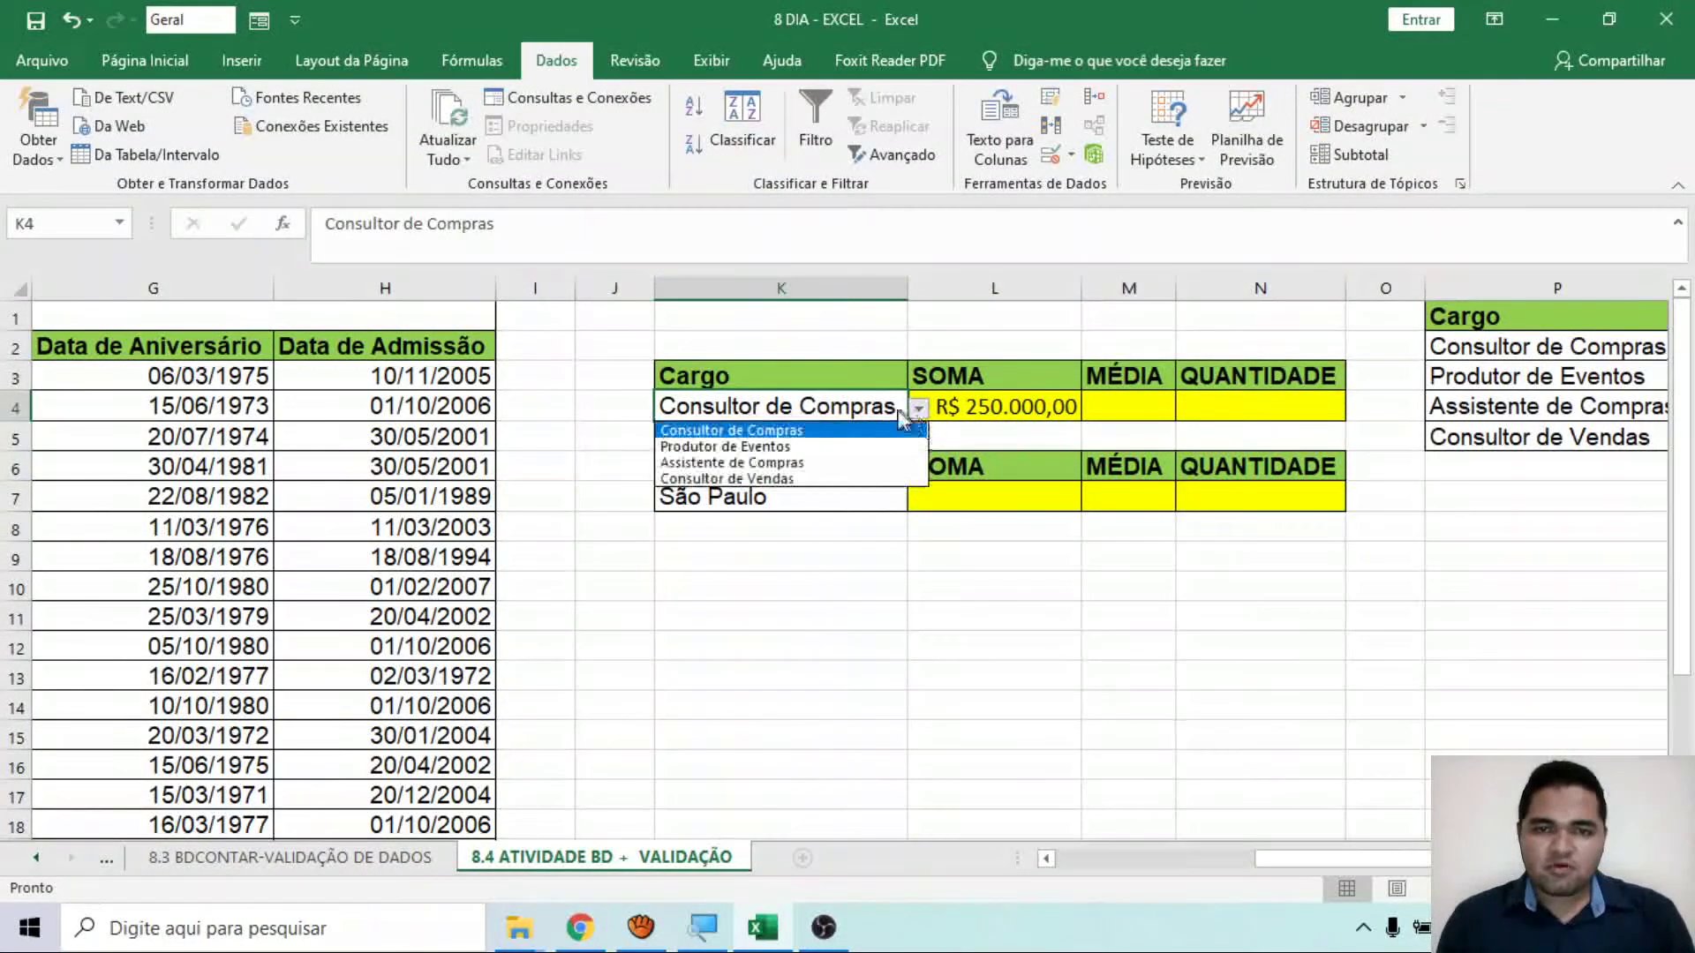
left_click(879, 466)
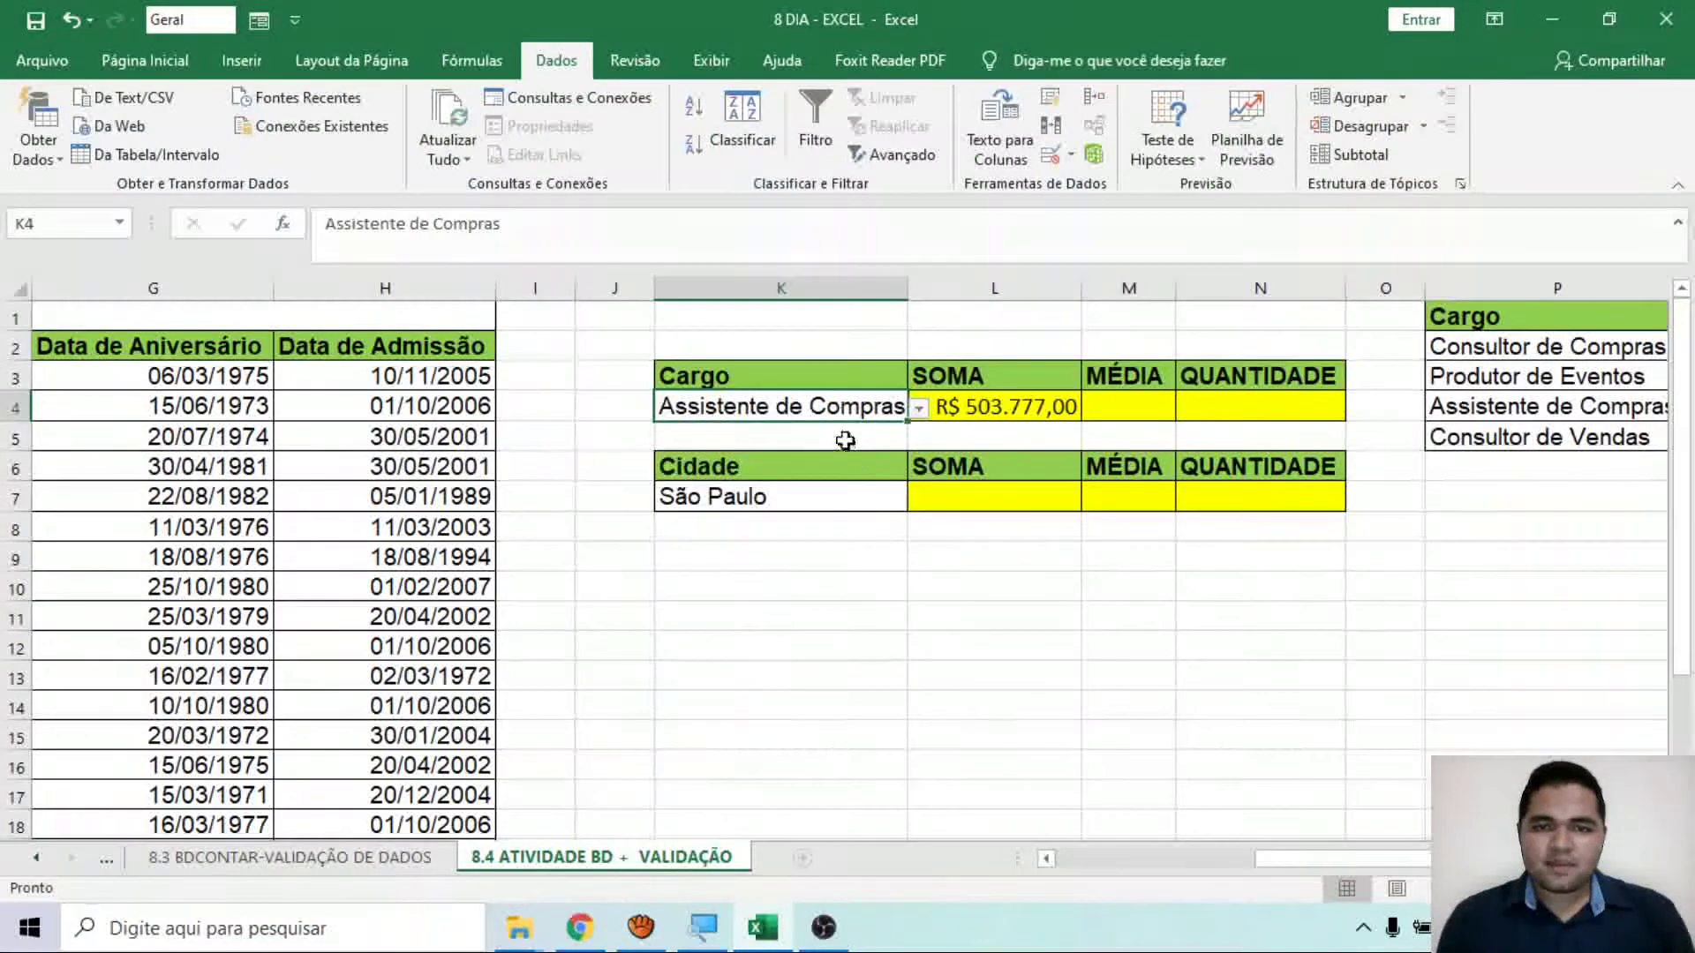
left_click(918, 411)
left_click(904, 446)
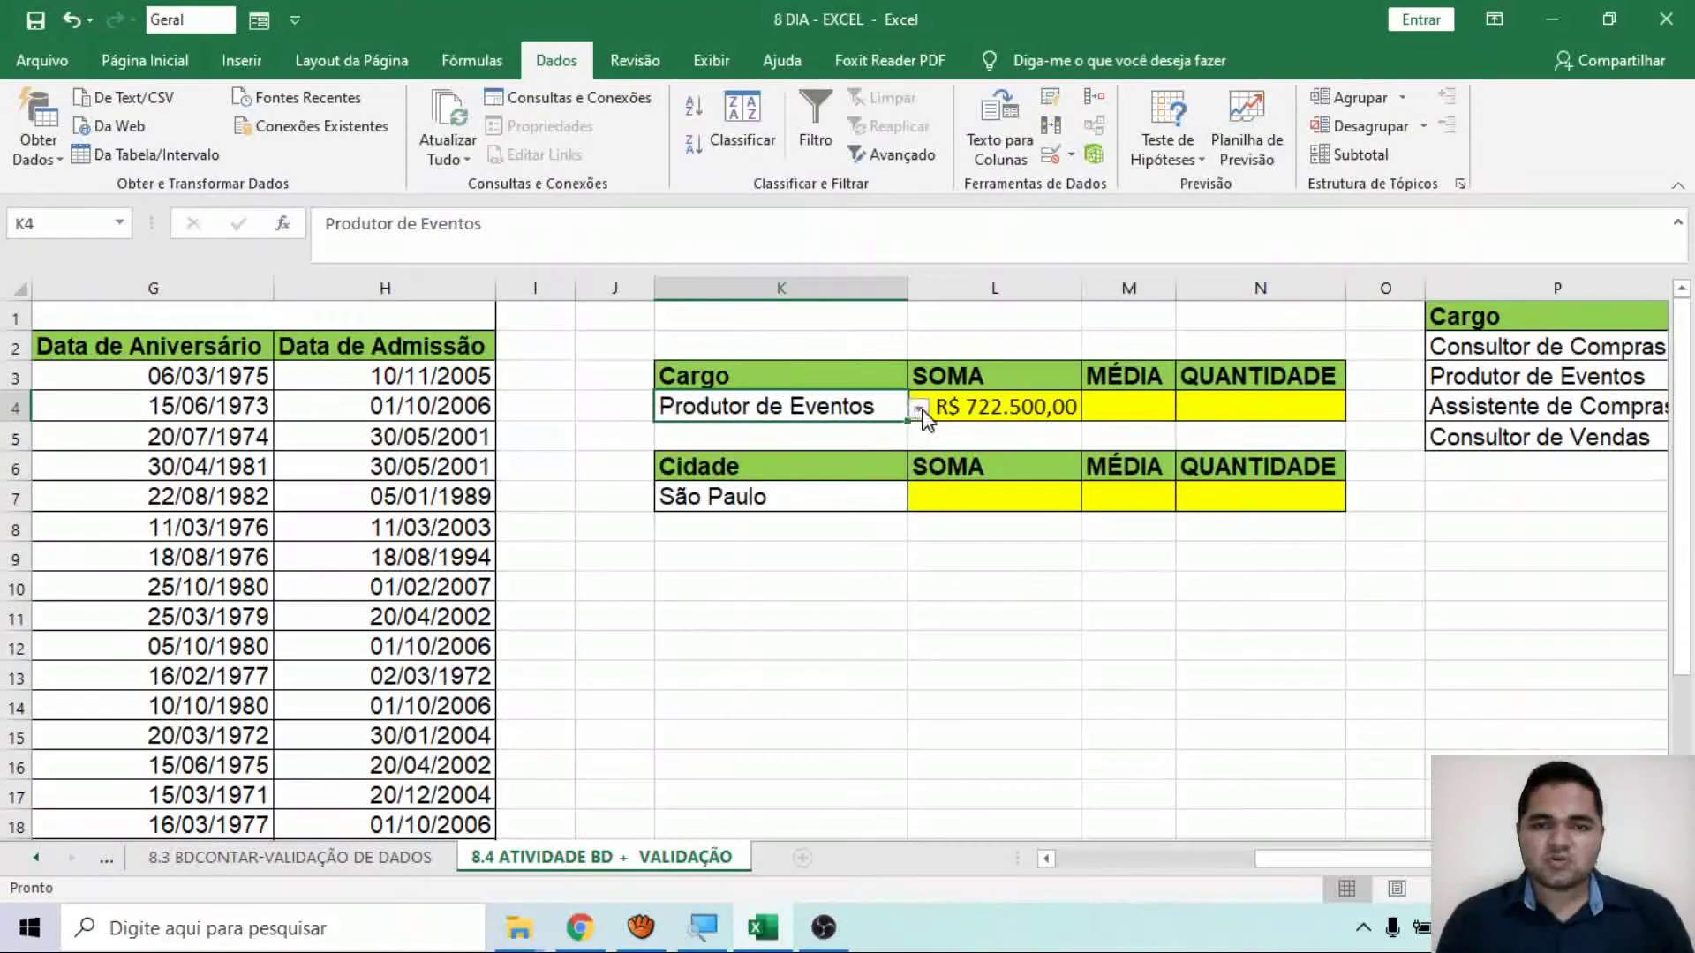
left_click(919, 410)
left_click(853, 473)
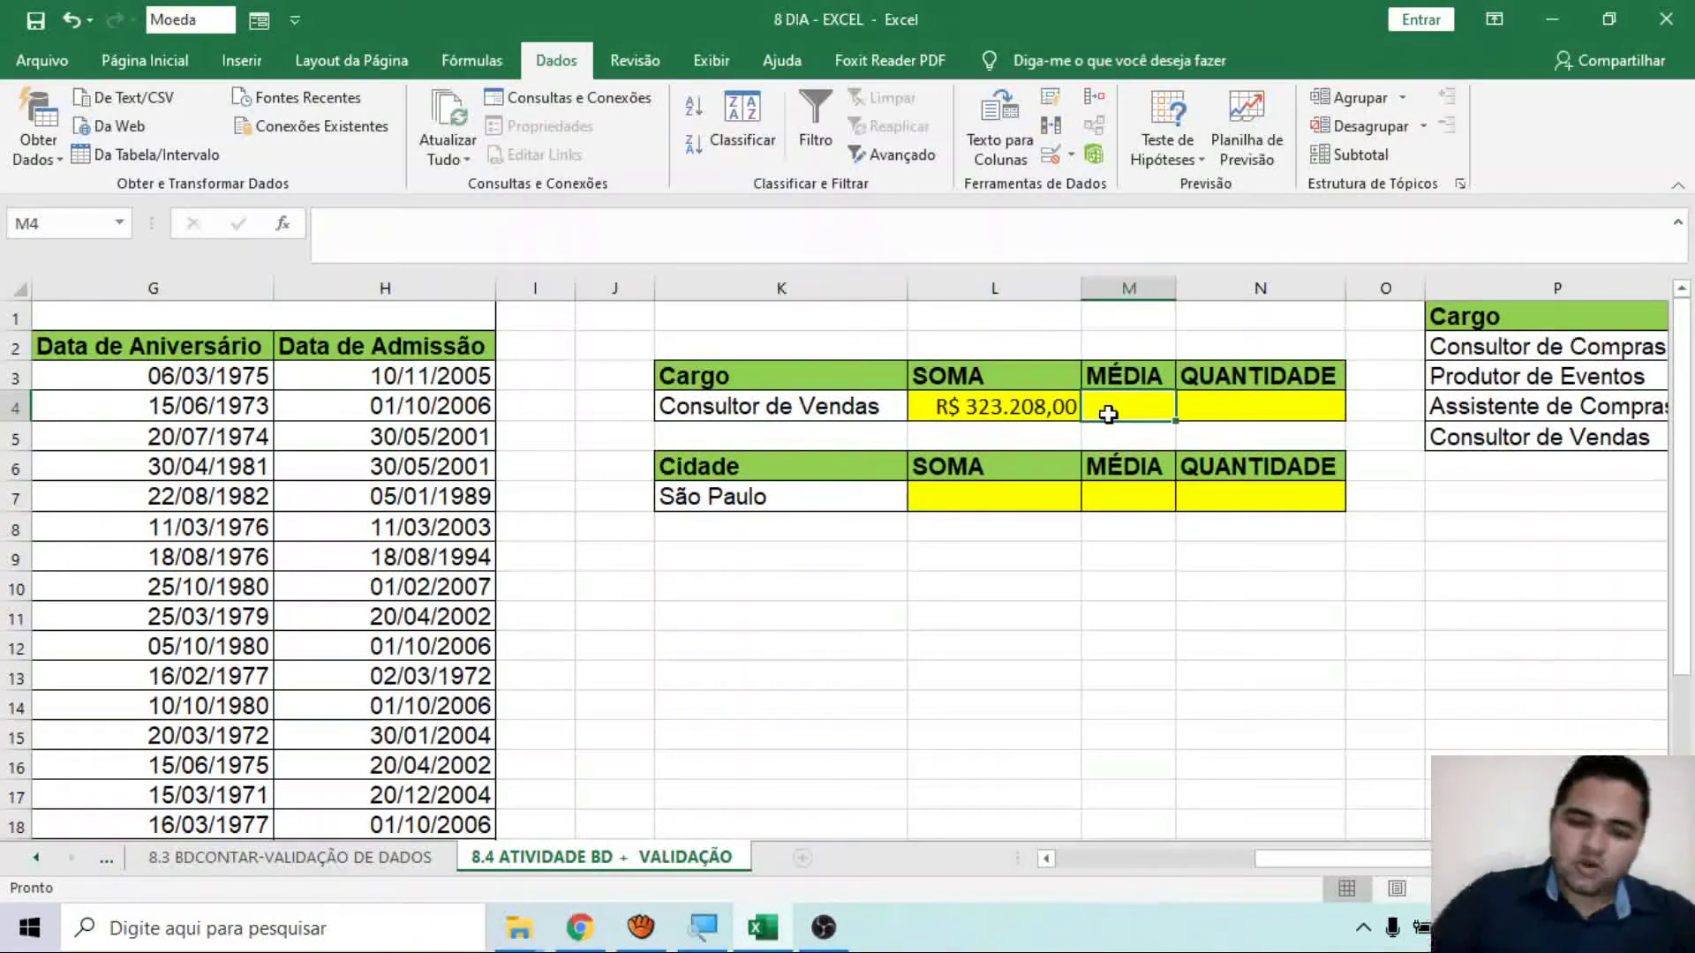
Start a BDMÉDIA formula in M4 with Base_1 as its database argument.
type("=medi")
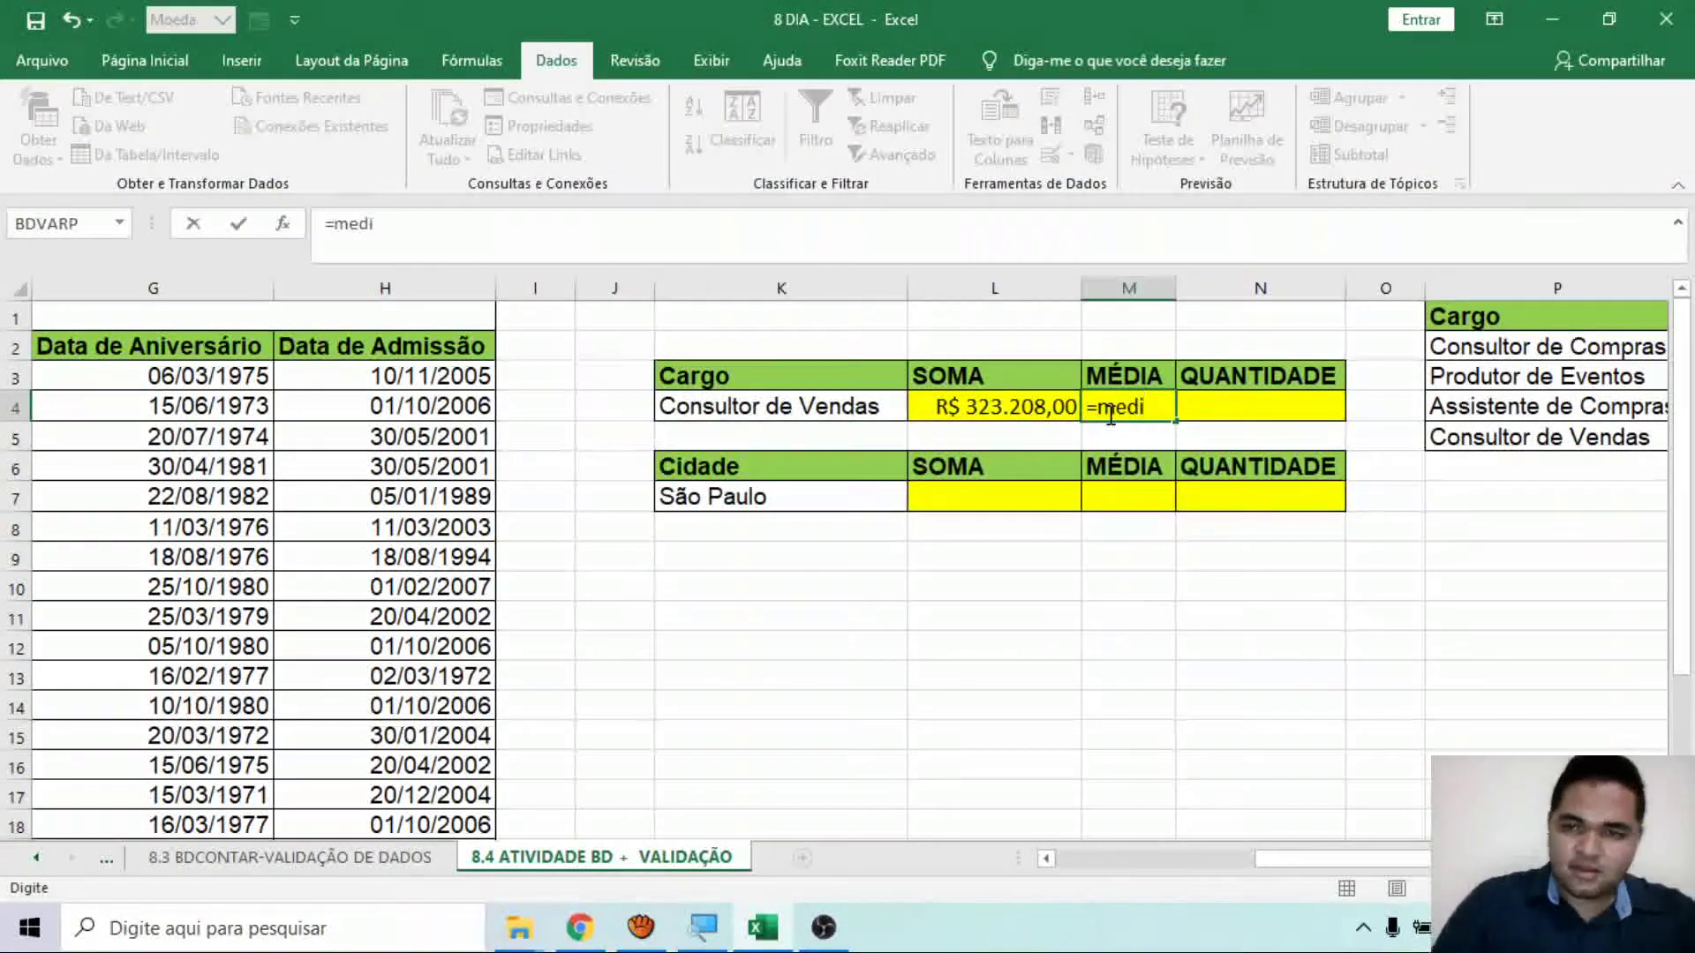
key("BackSpace")
key("BackSpace")
key("BackSpace")
key("BackSpace")
type("b")
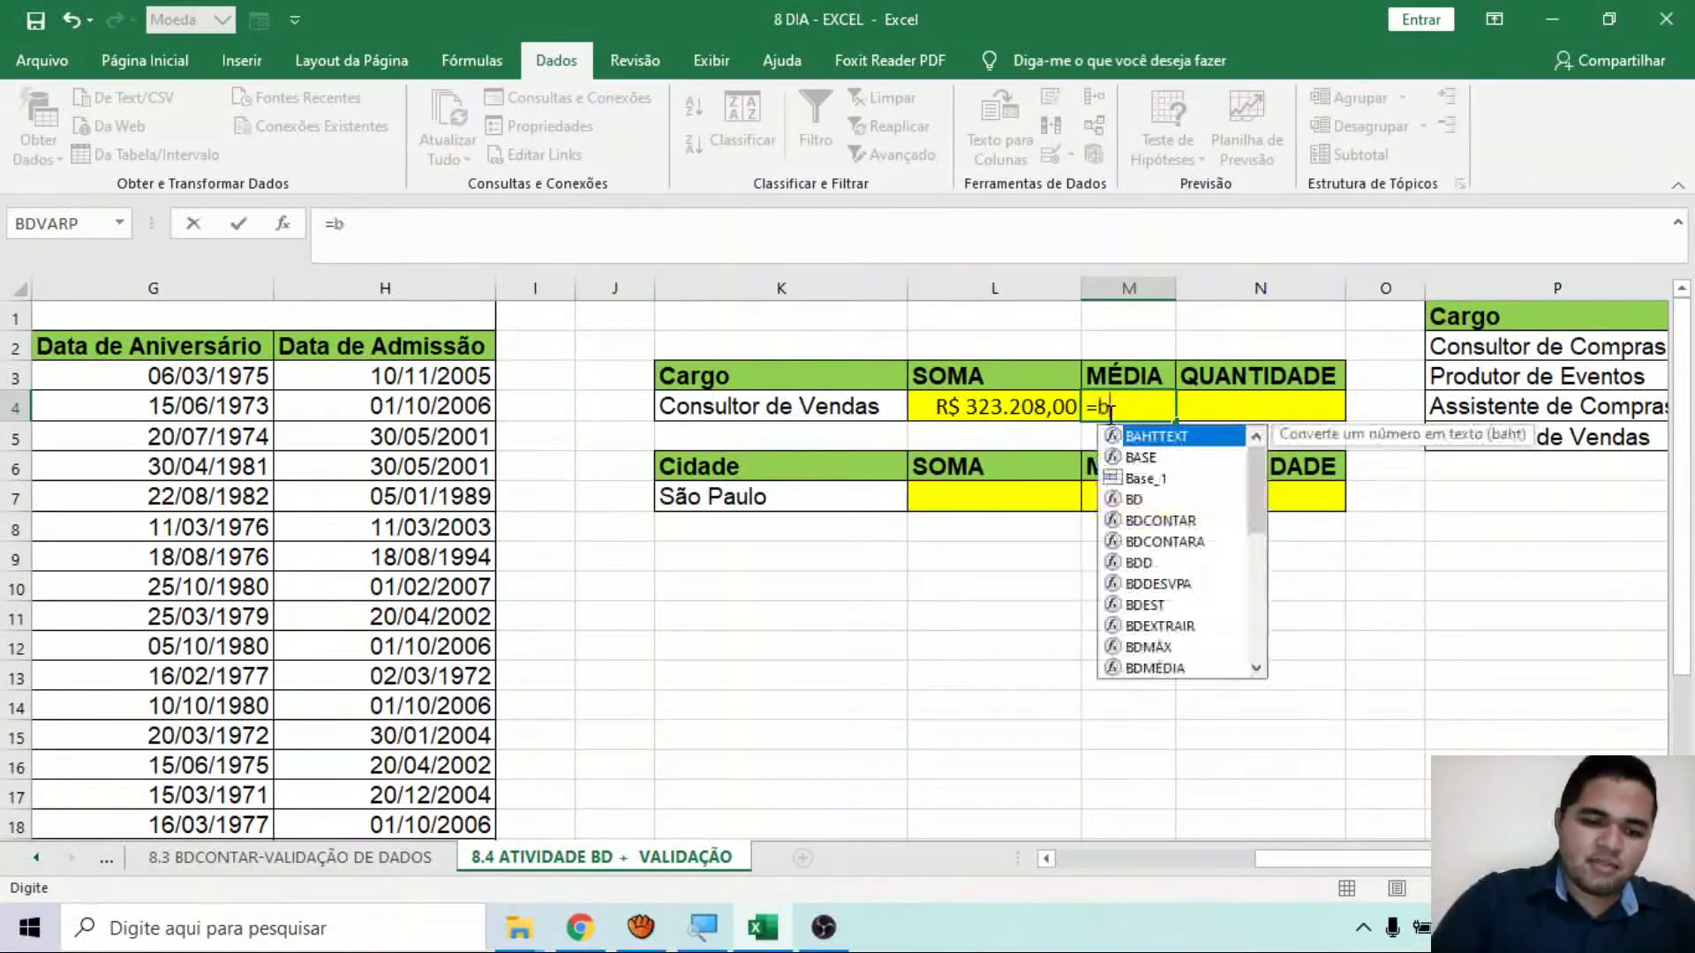
type("d")
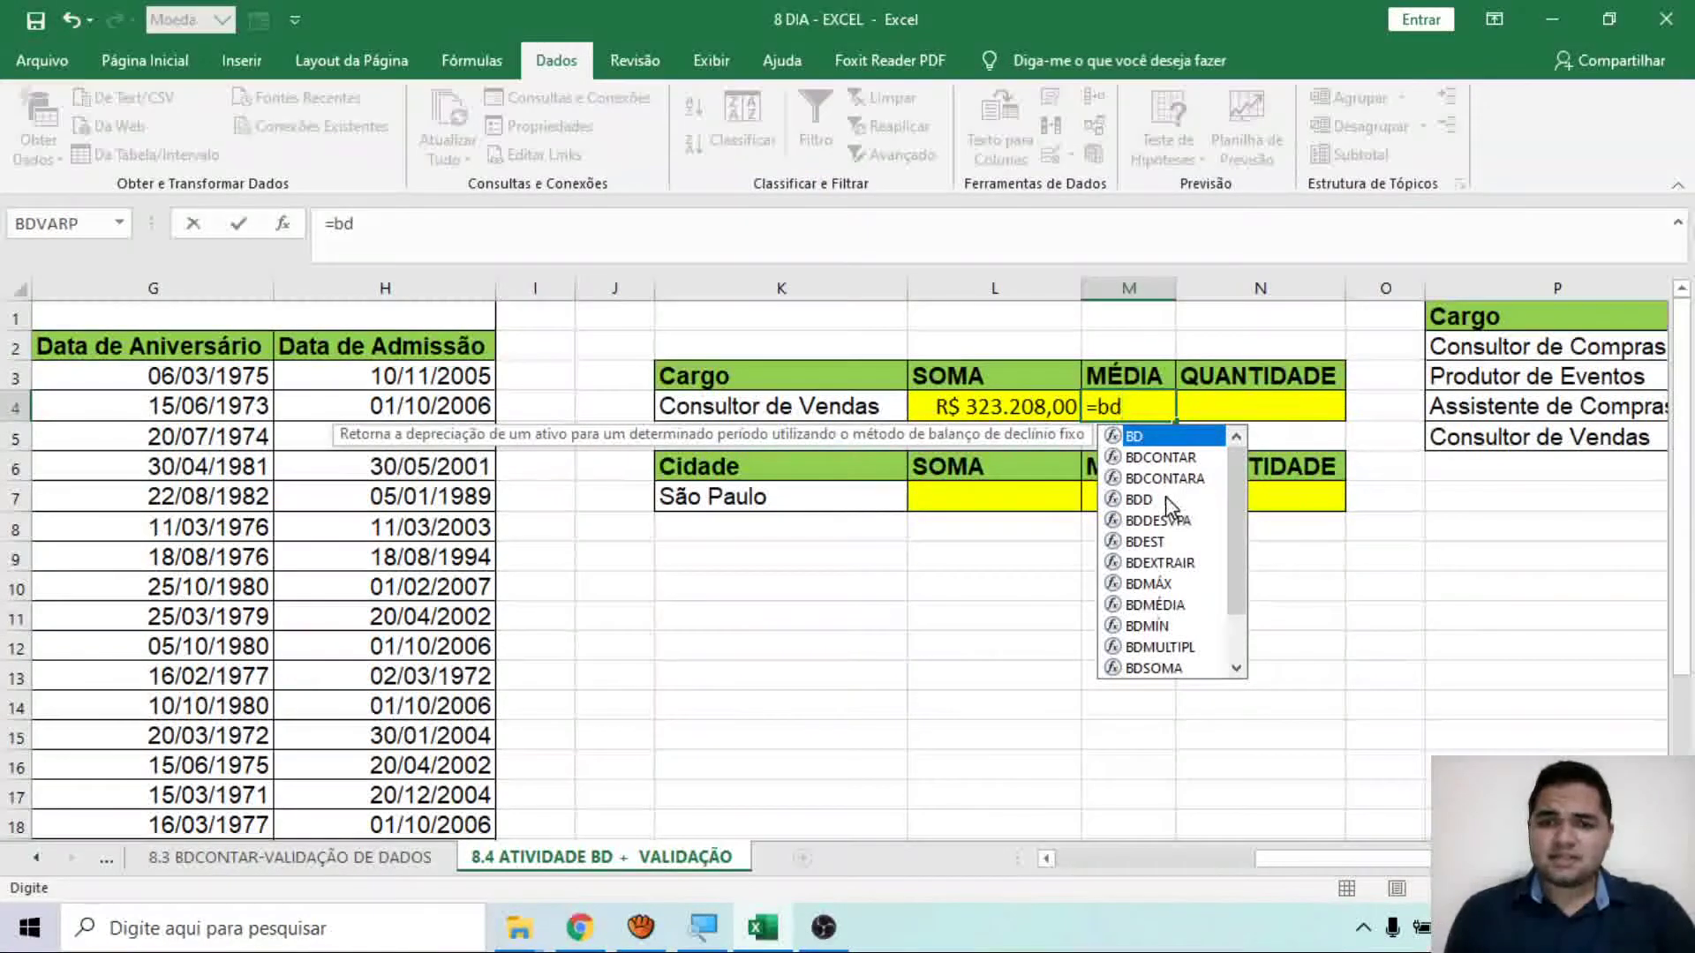
double_click(1167, 604)
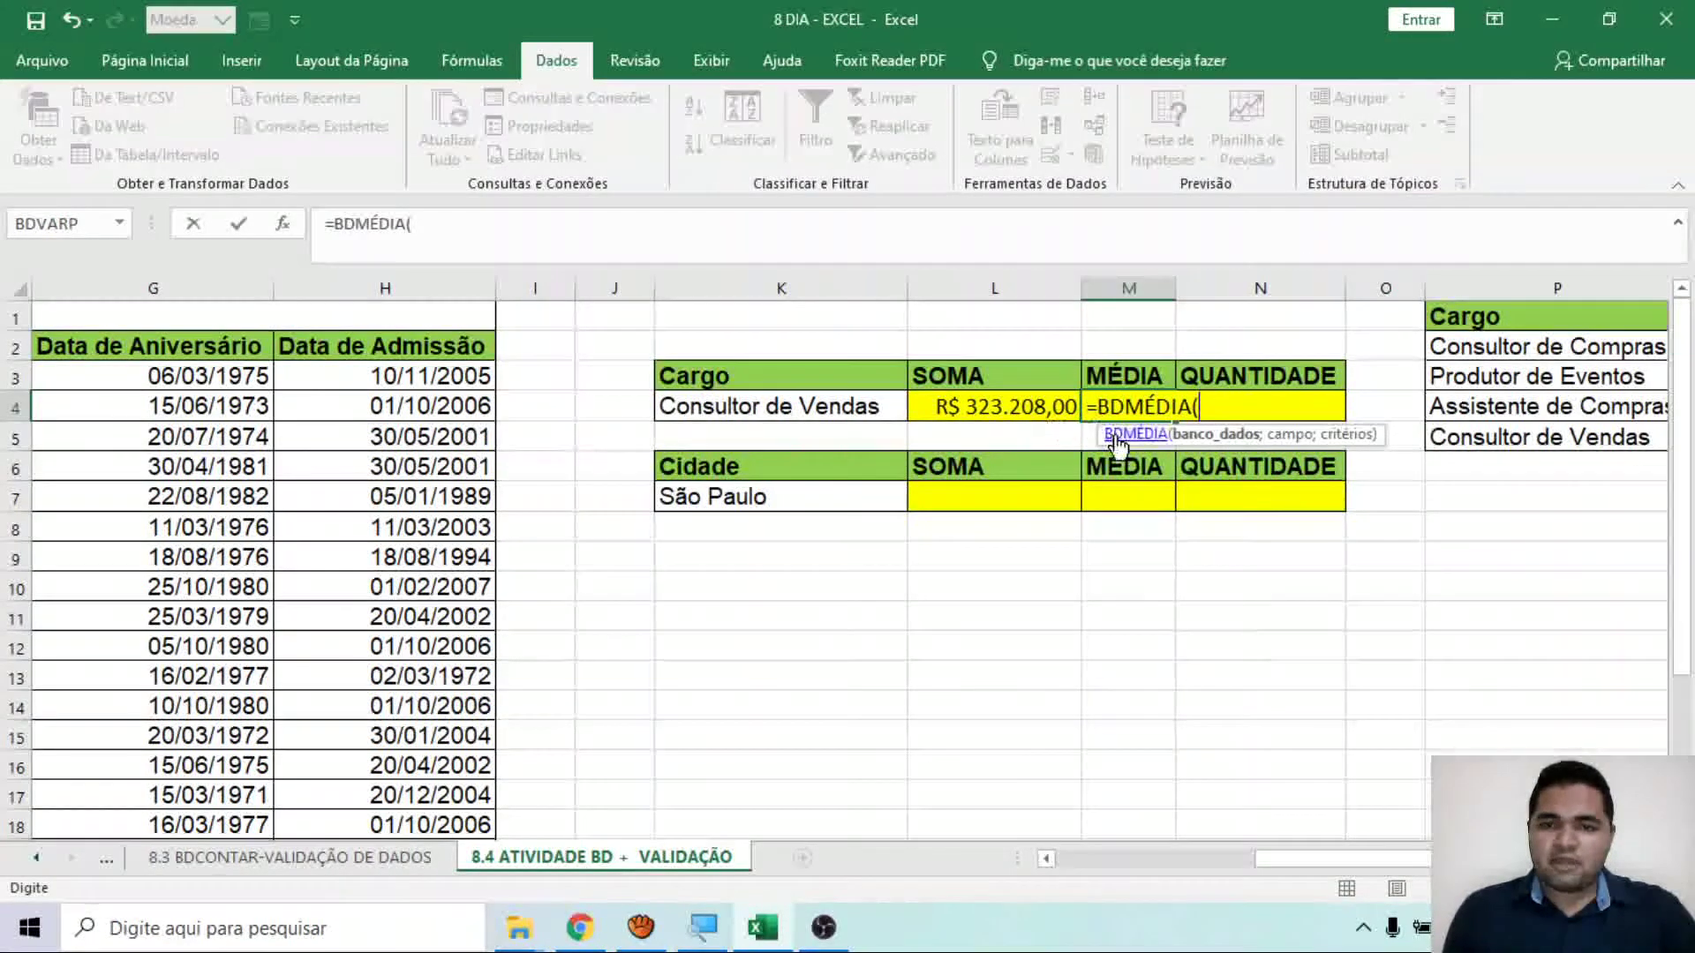
type("ba")
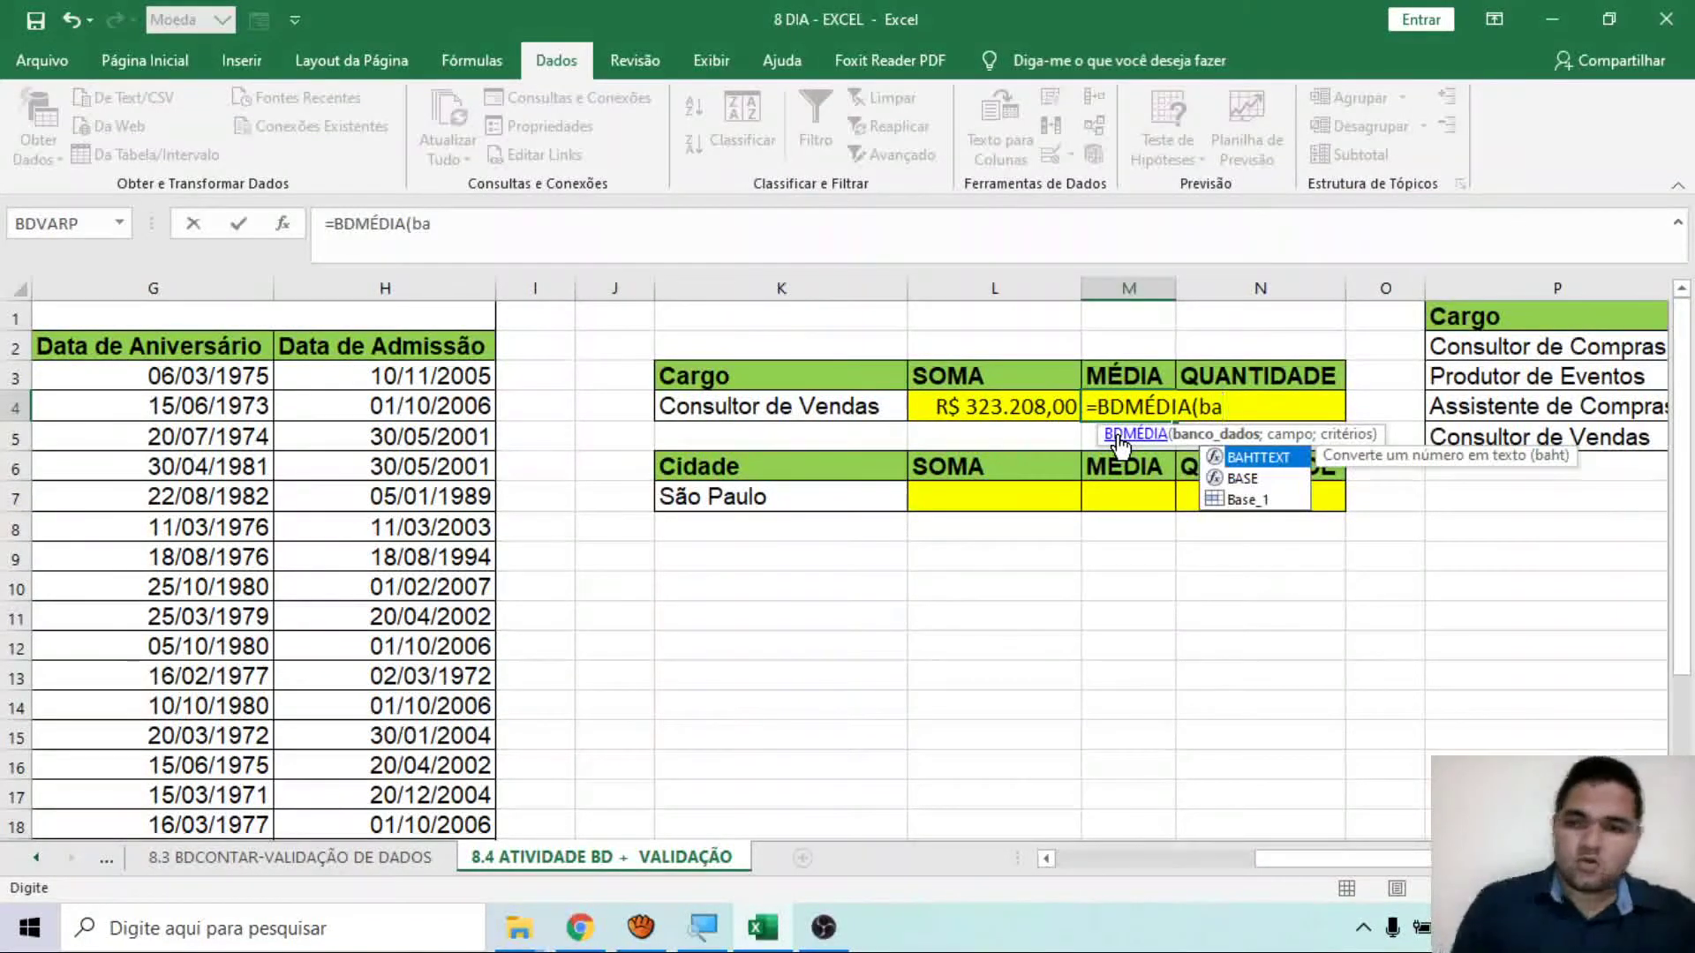
double_click(1245, 499)
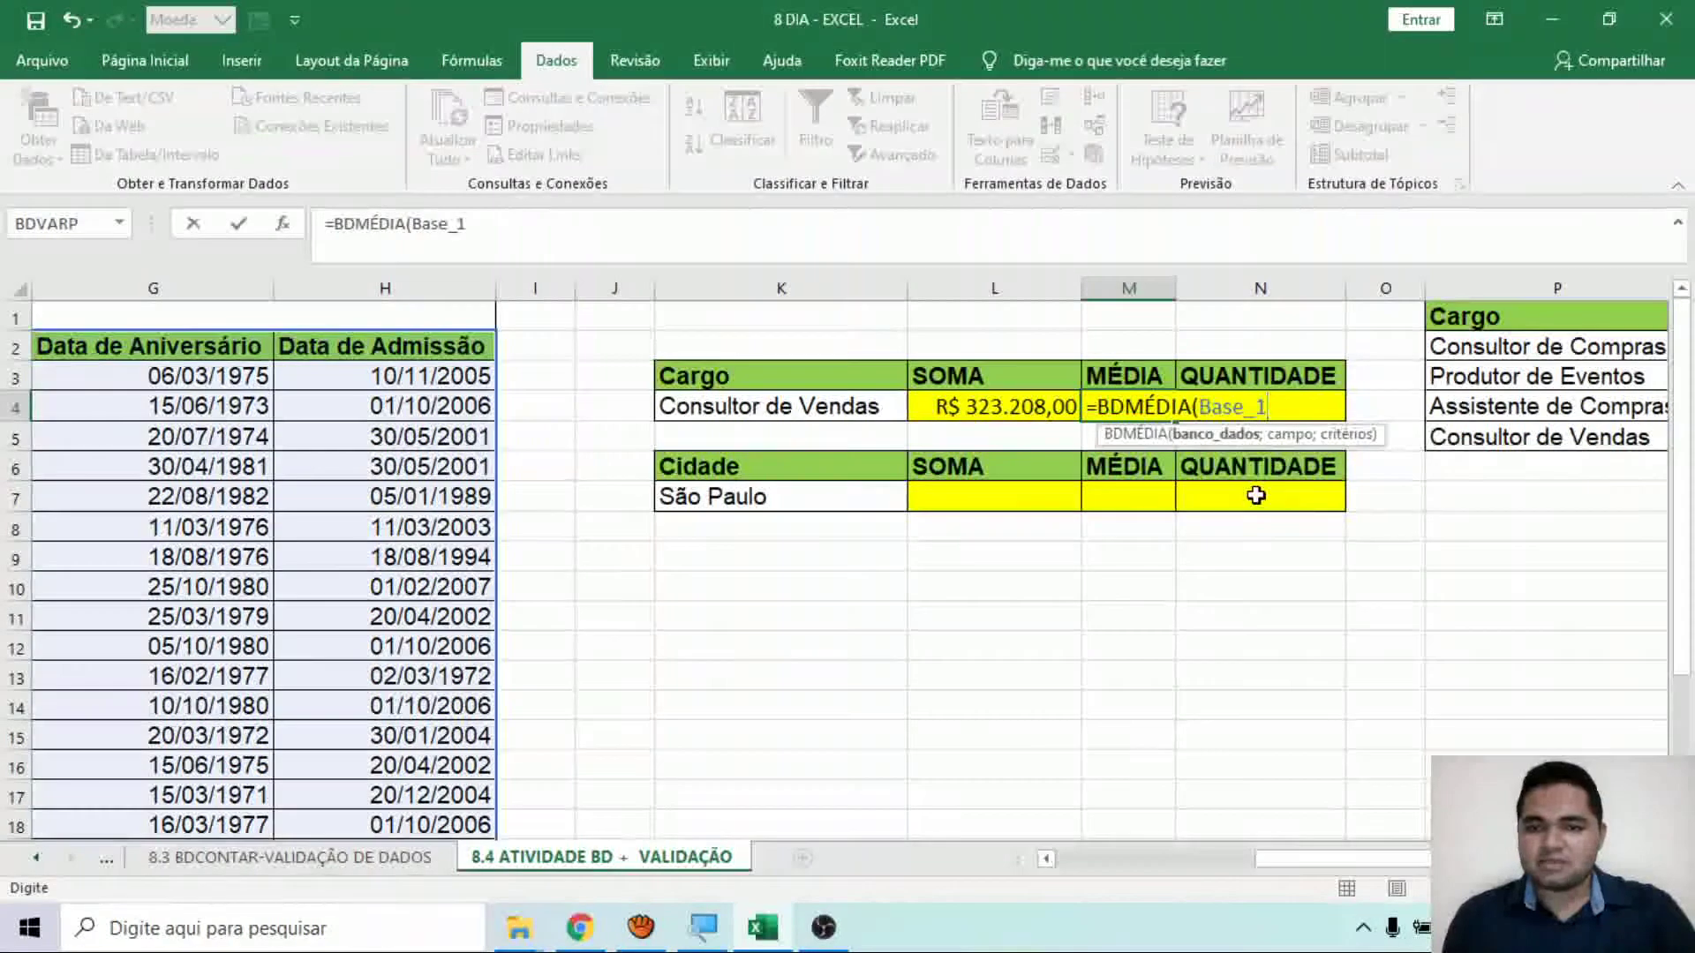
Complete the BDMÉDIA formula in M4 with field 6 and the criteria range K3:K4.
type(";")
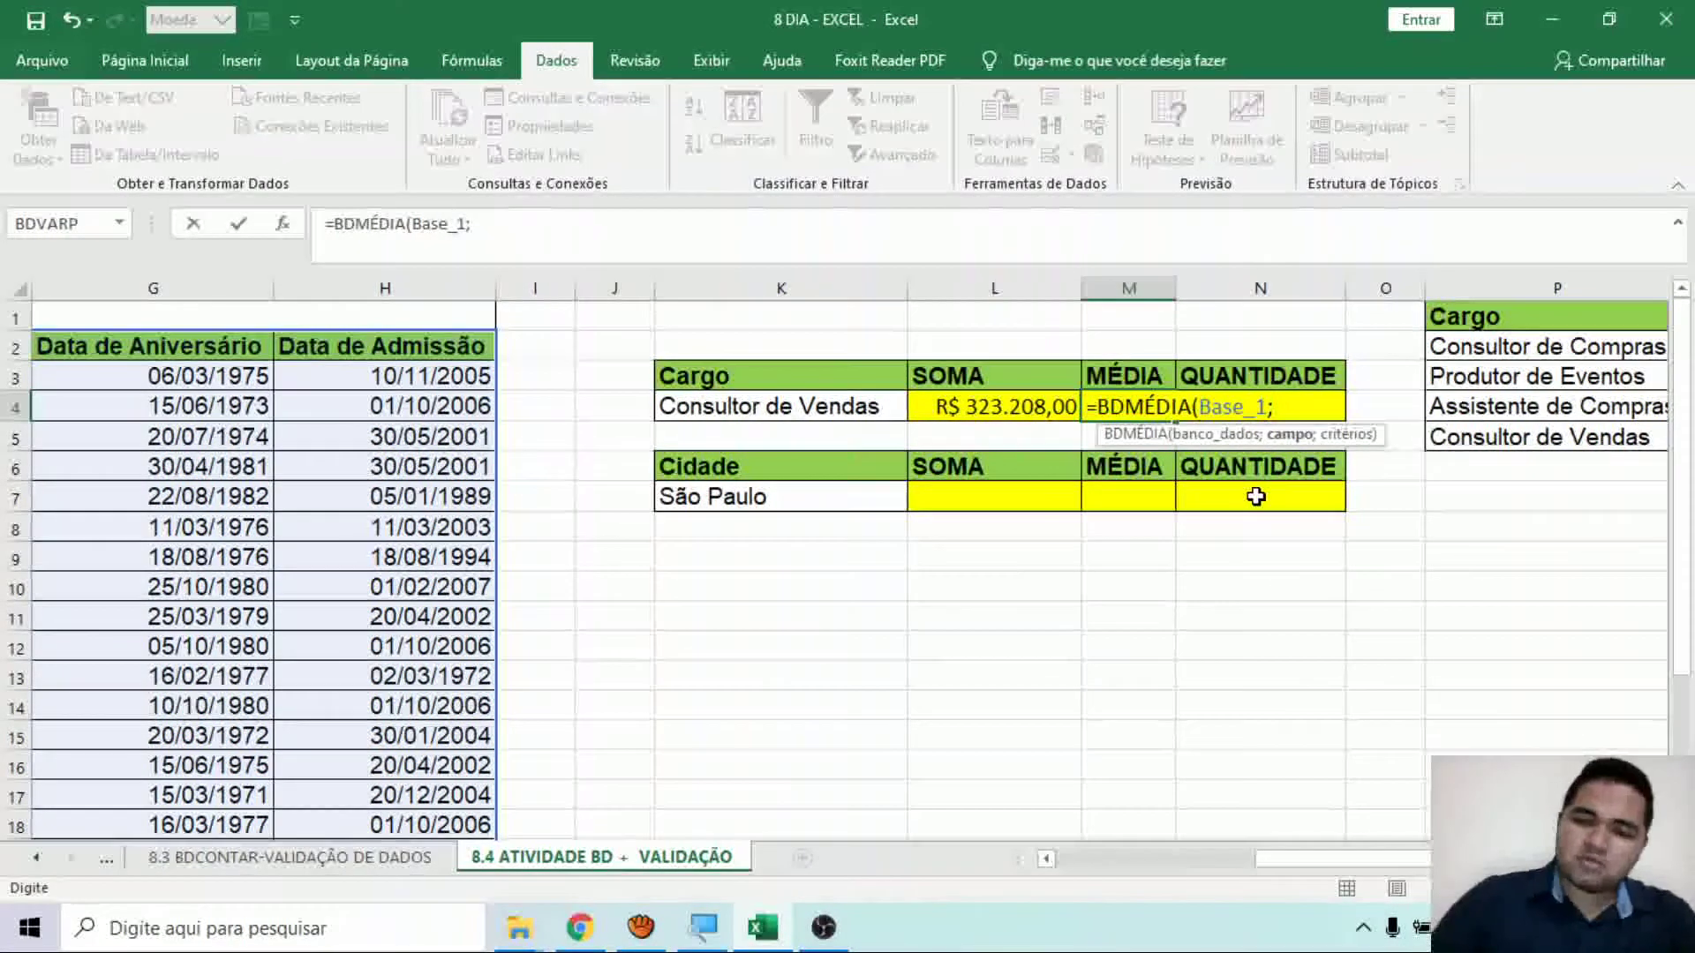
type("6;")
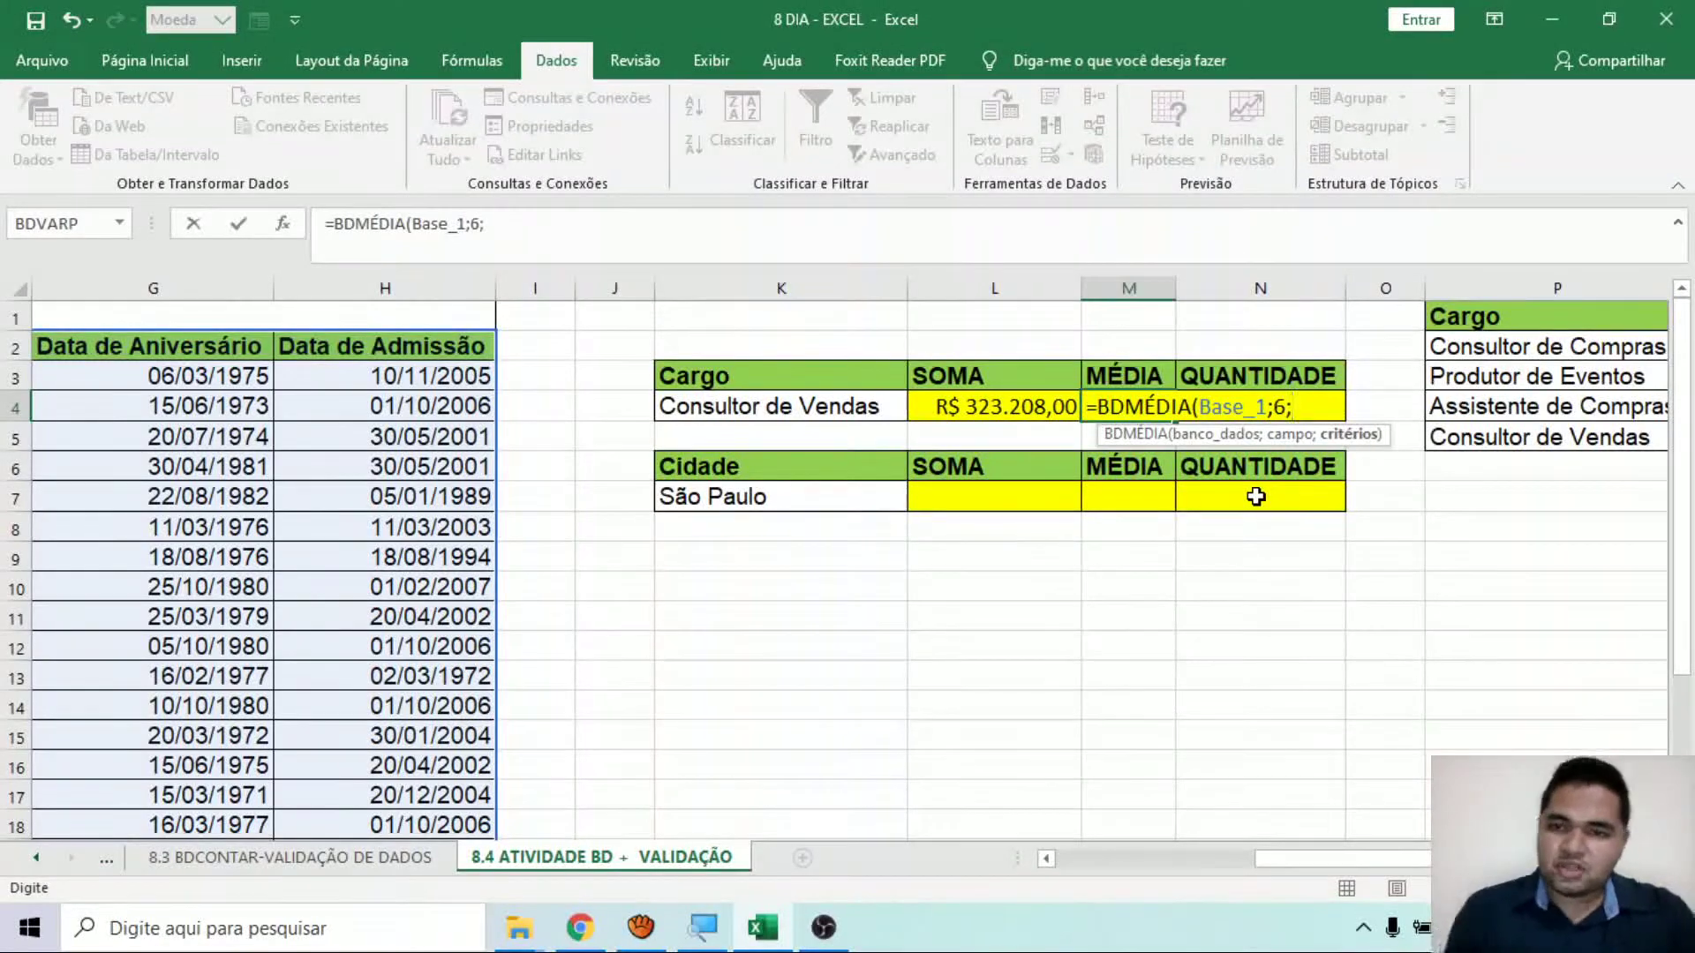
left_click_drag(784, 375, 783, 415)
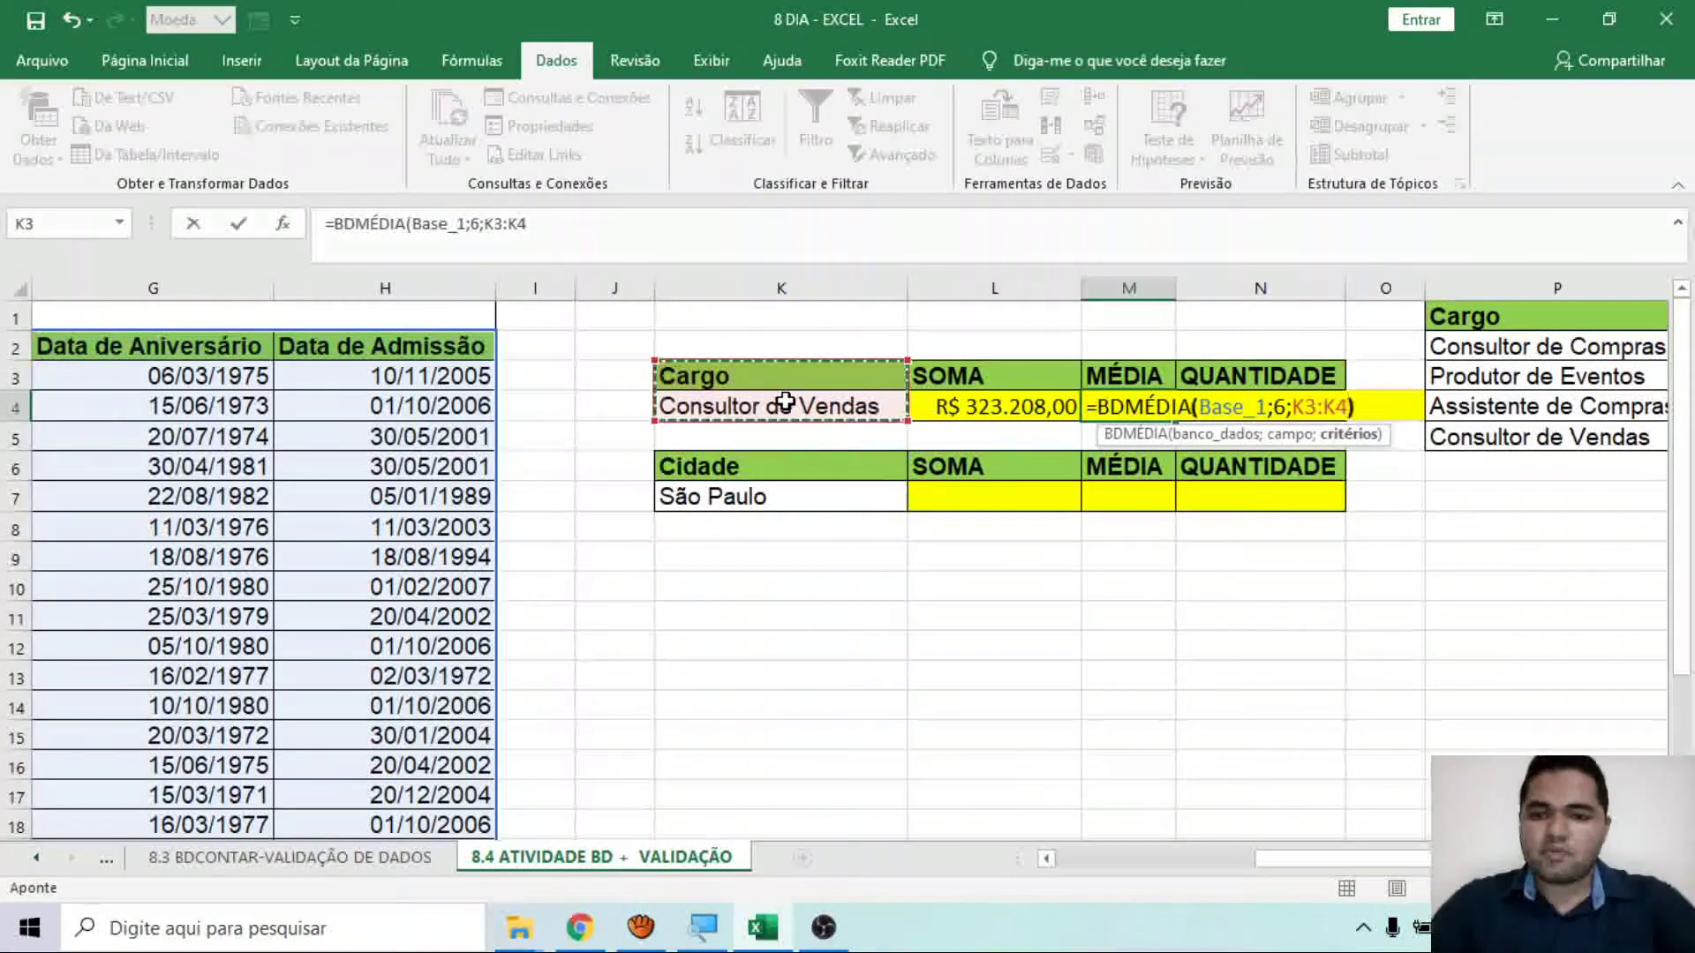
type(")")
key("Return")
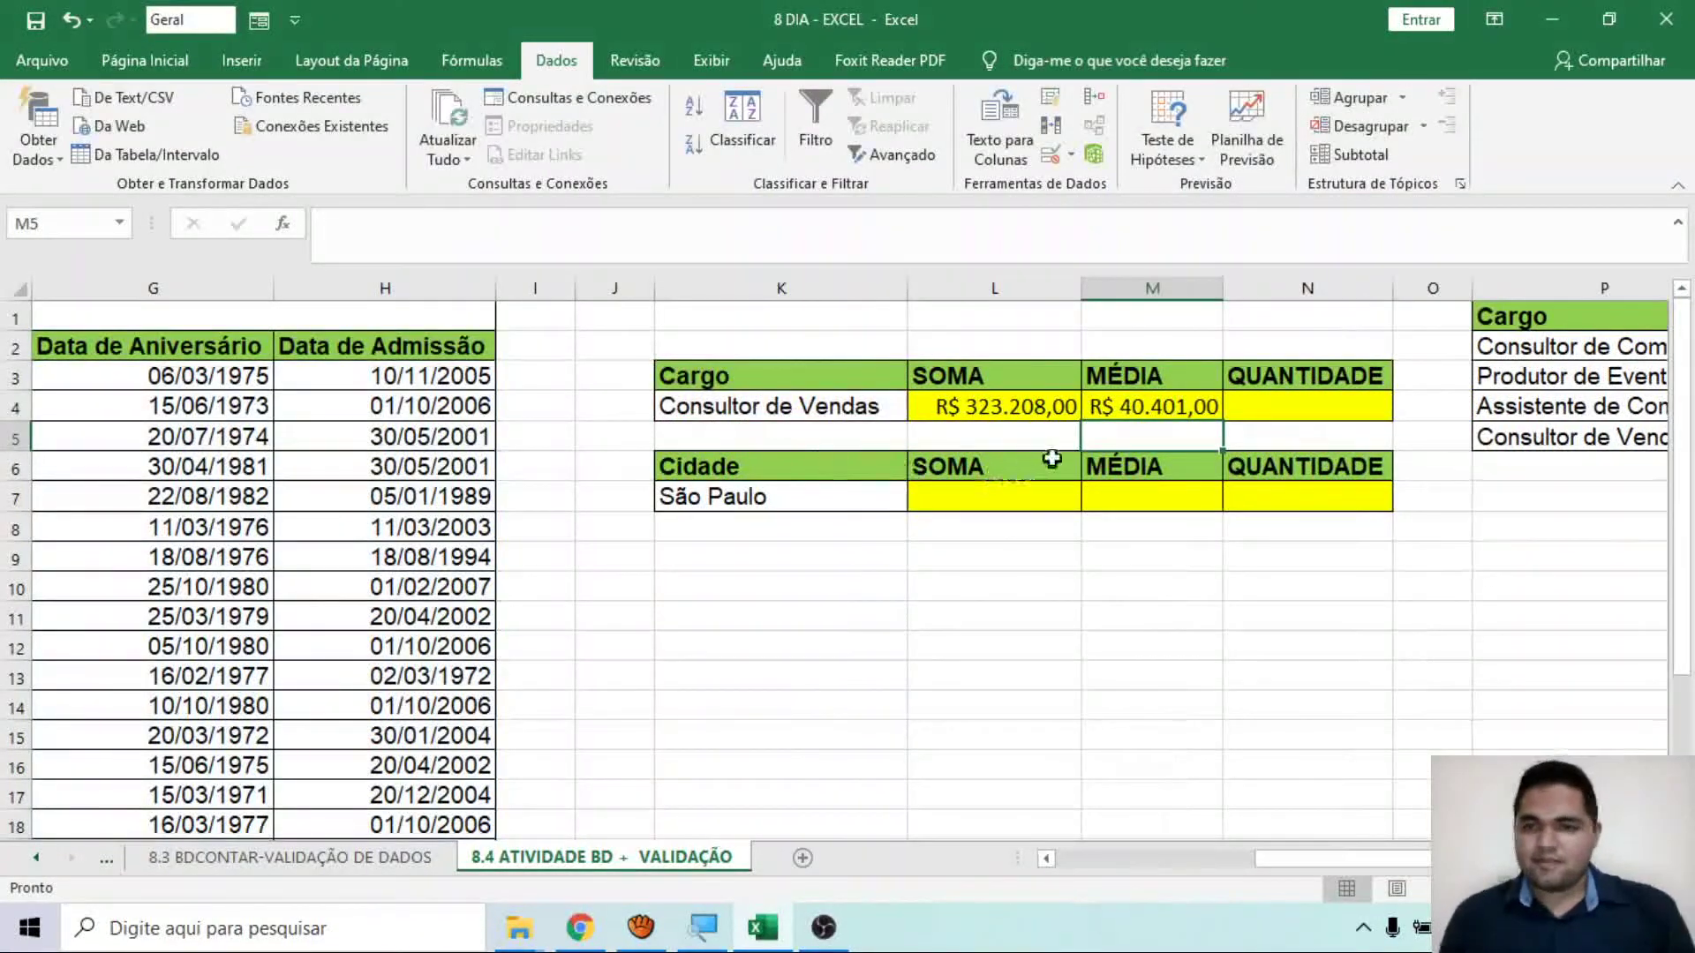
Start a BDCONTAR formula in the Cargo table's QUANTIDADE cell, N4, with Base_1 as its database argument.
left_click(1254, 412)
type("=")
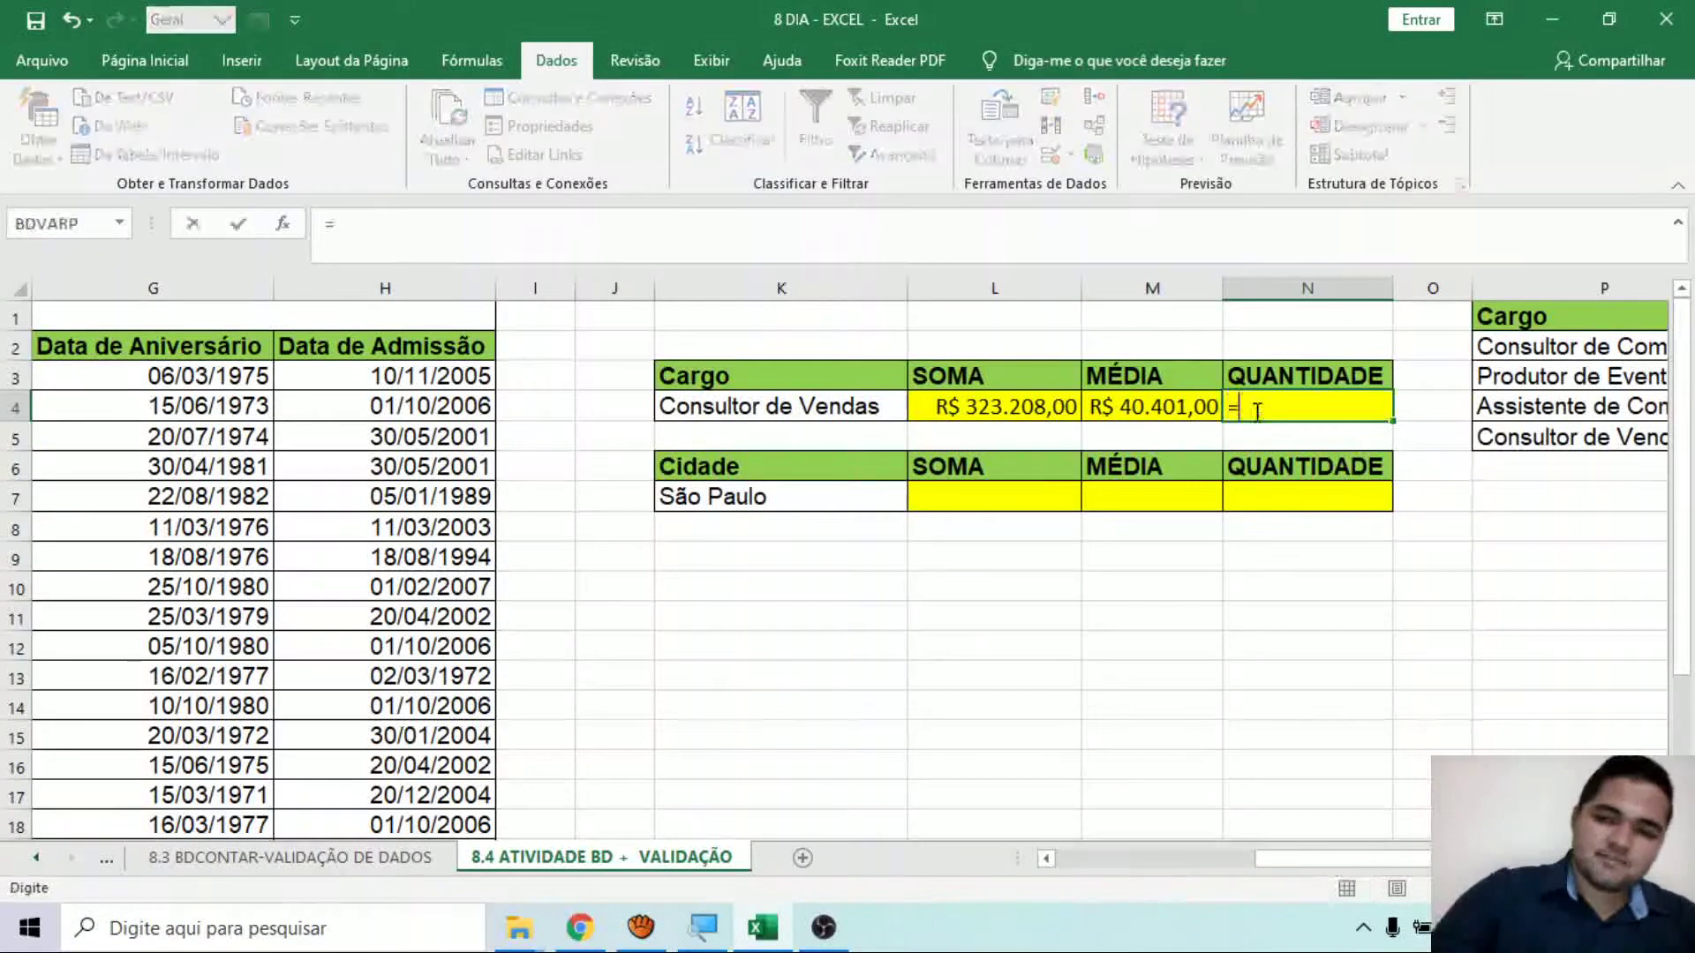
type("bd")
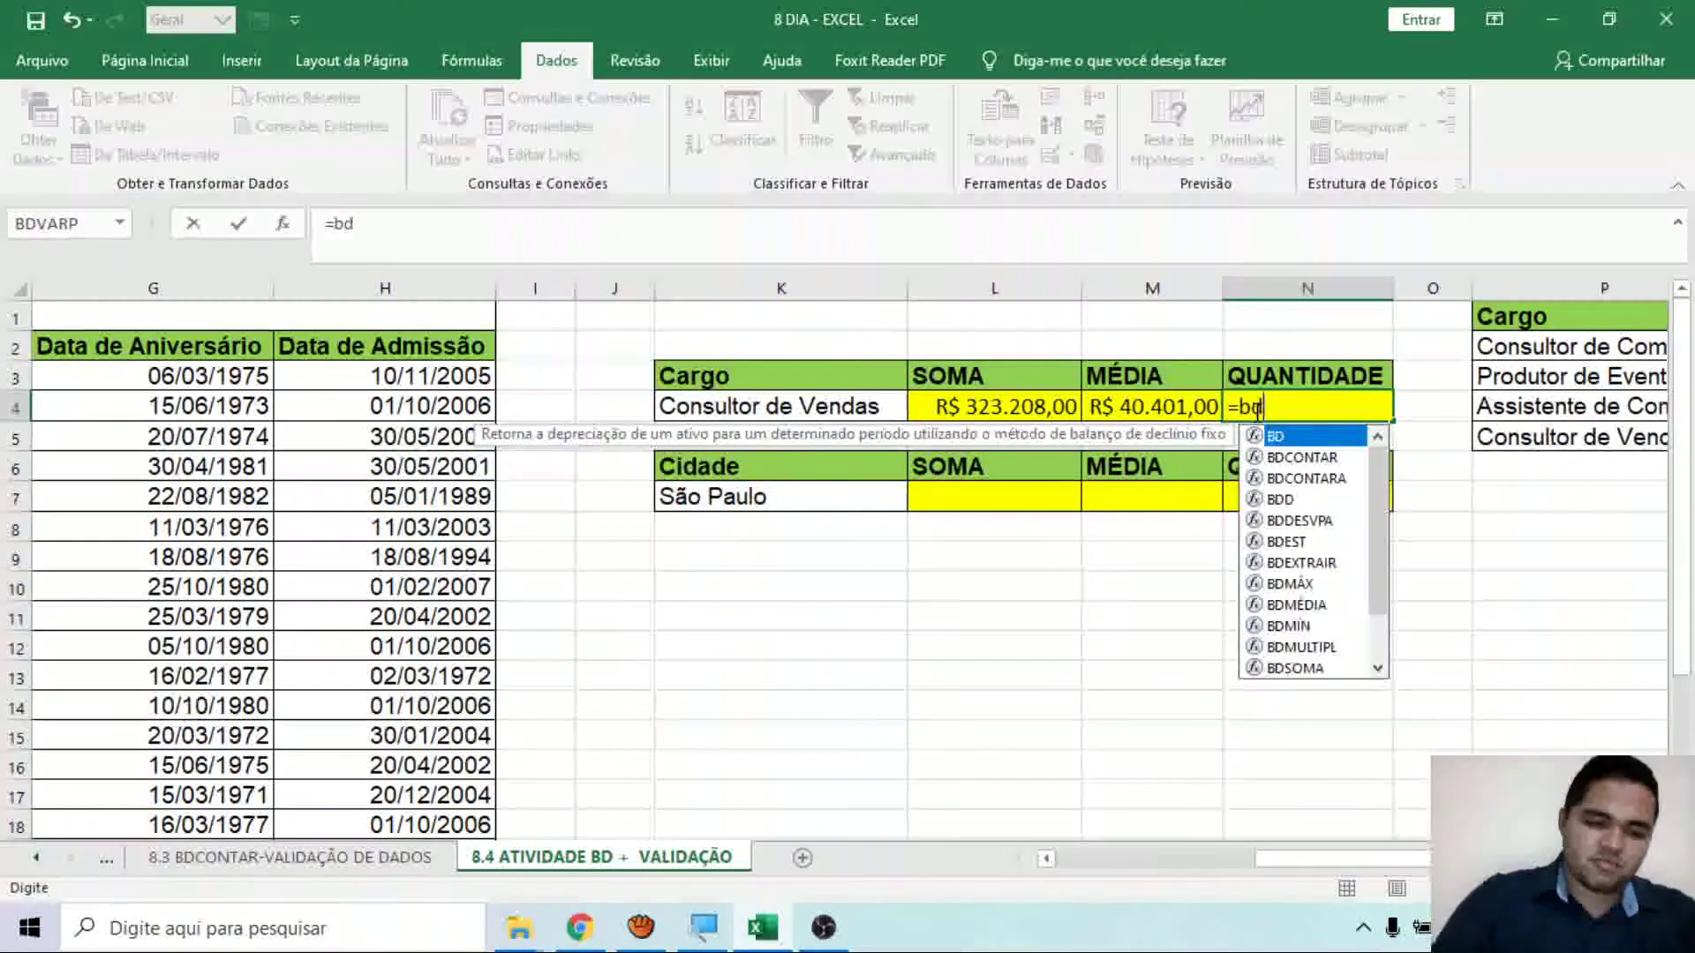
type("contar")
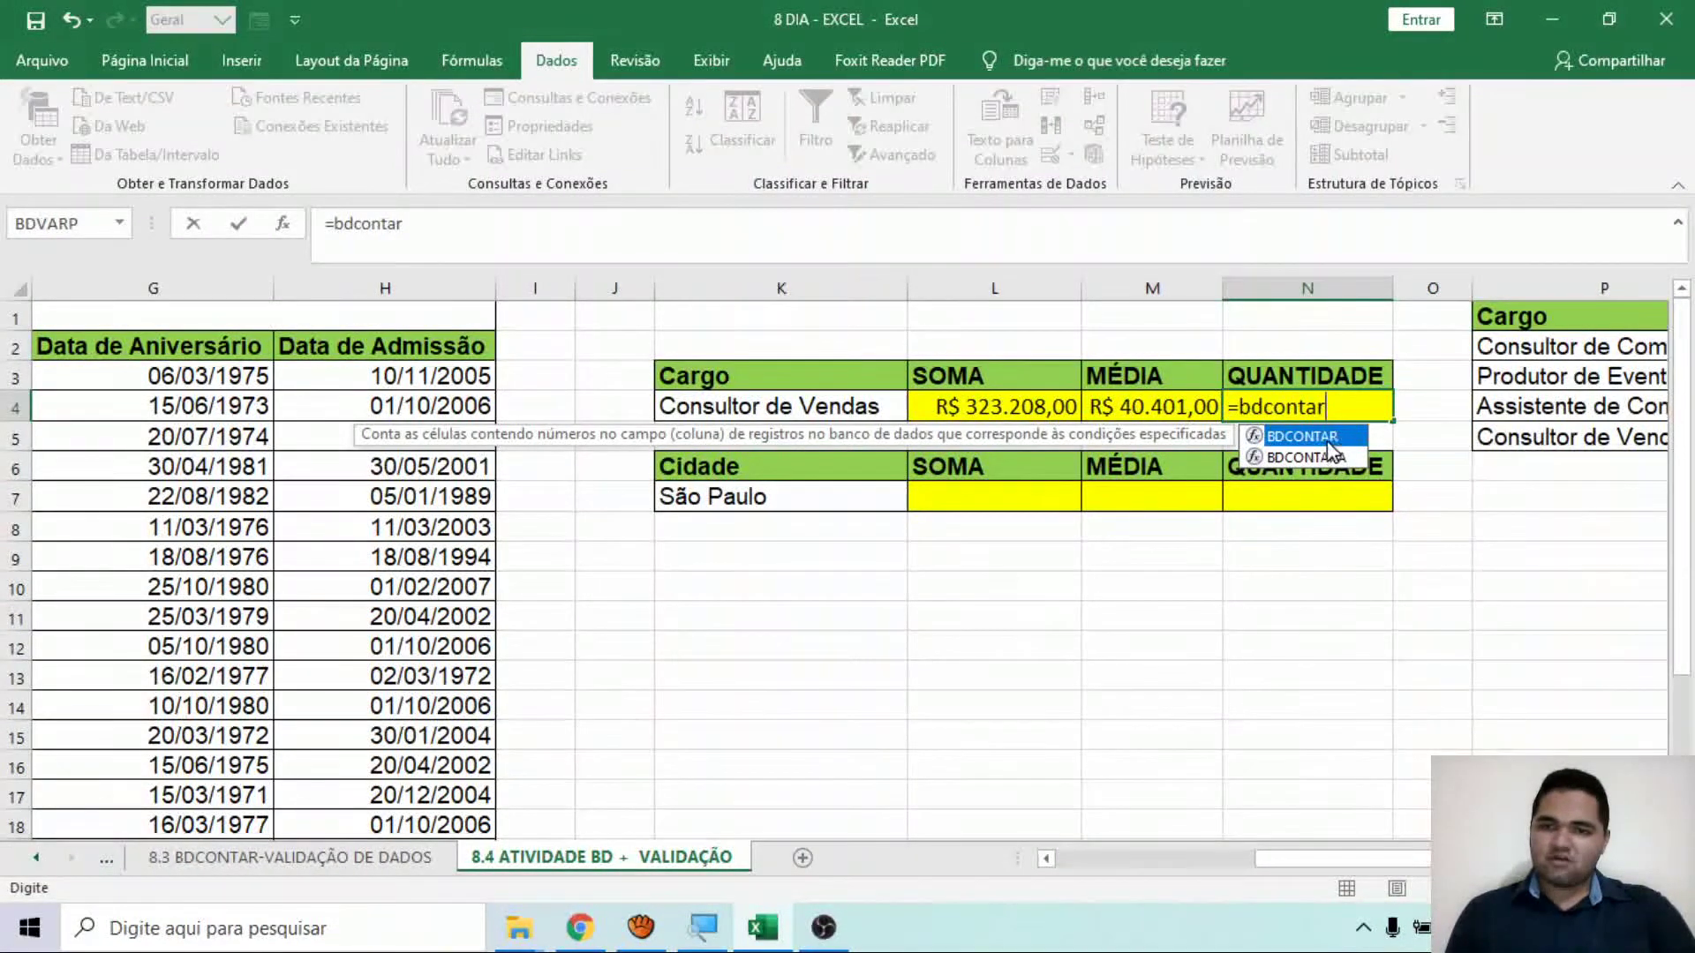
left_click(1322, 415)
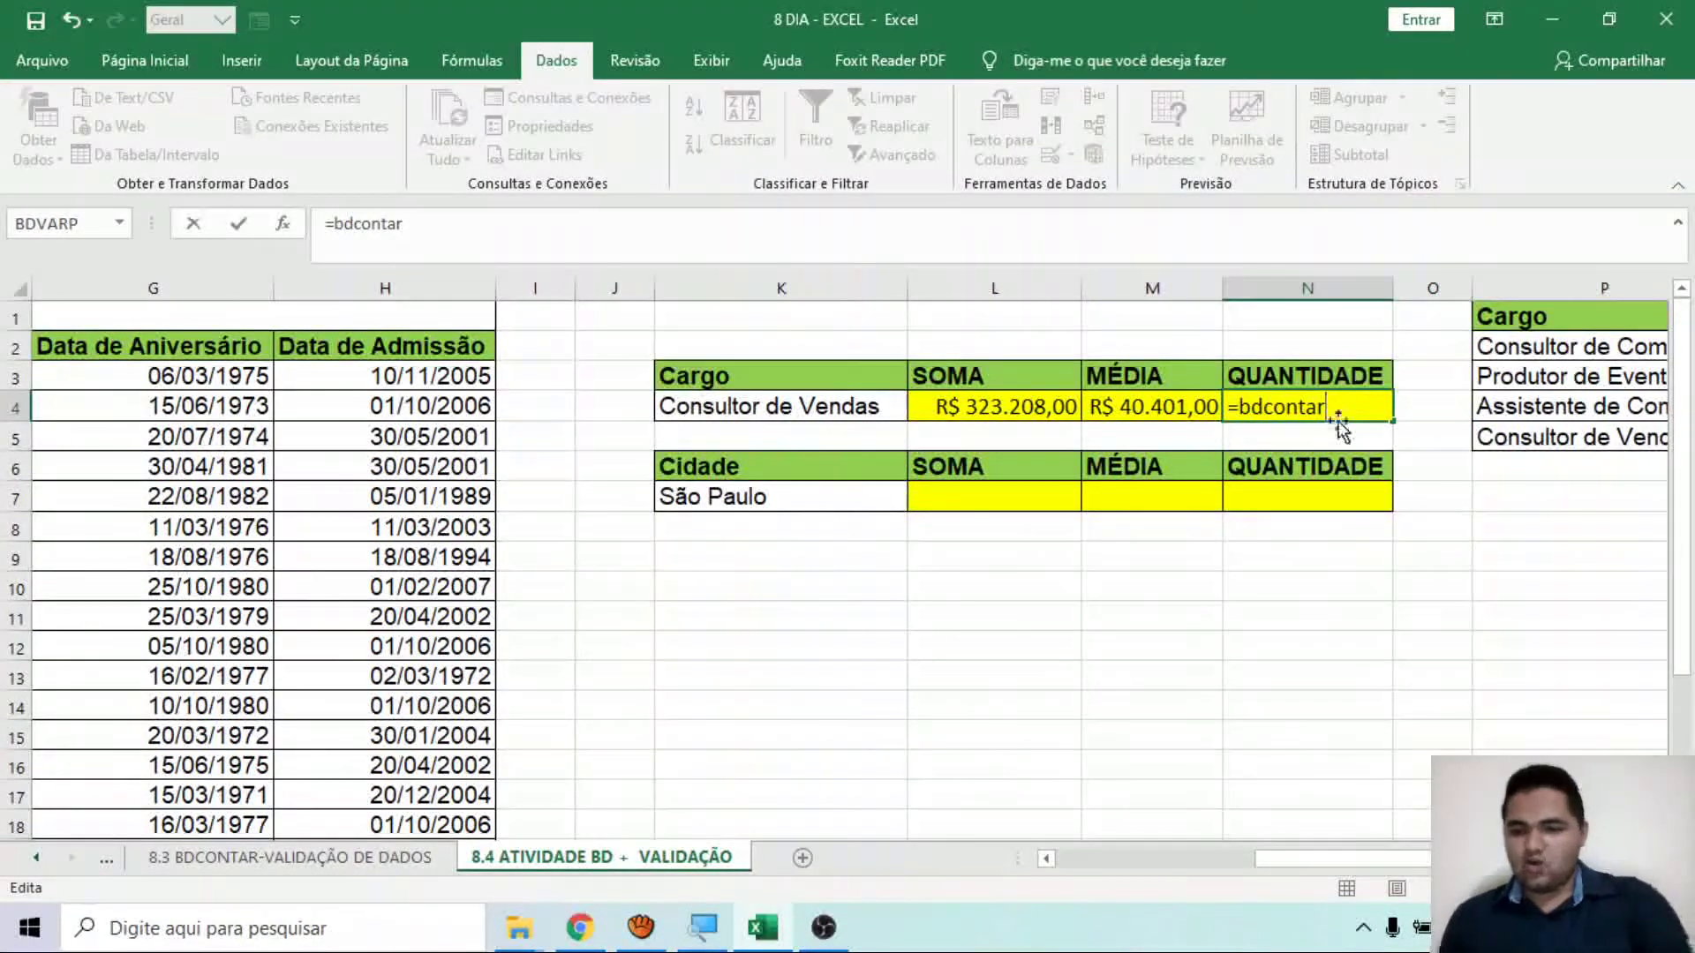
double_click(1327, 435)
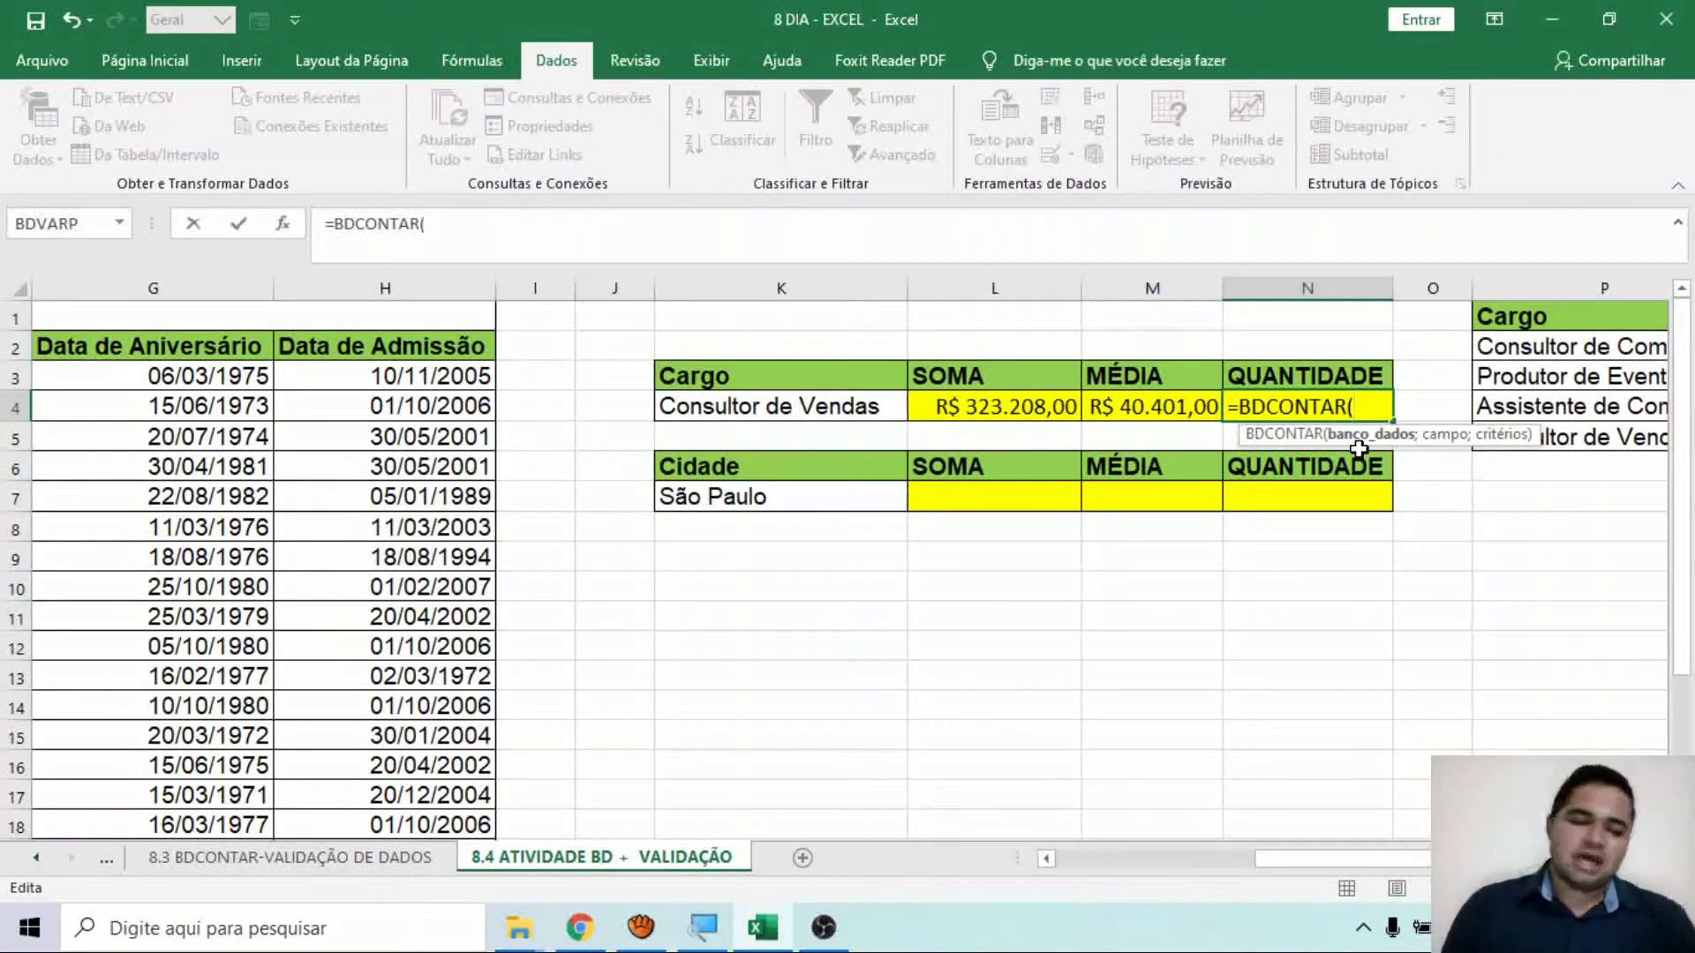
type("base")
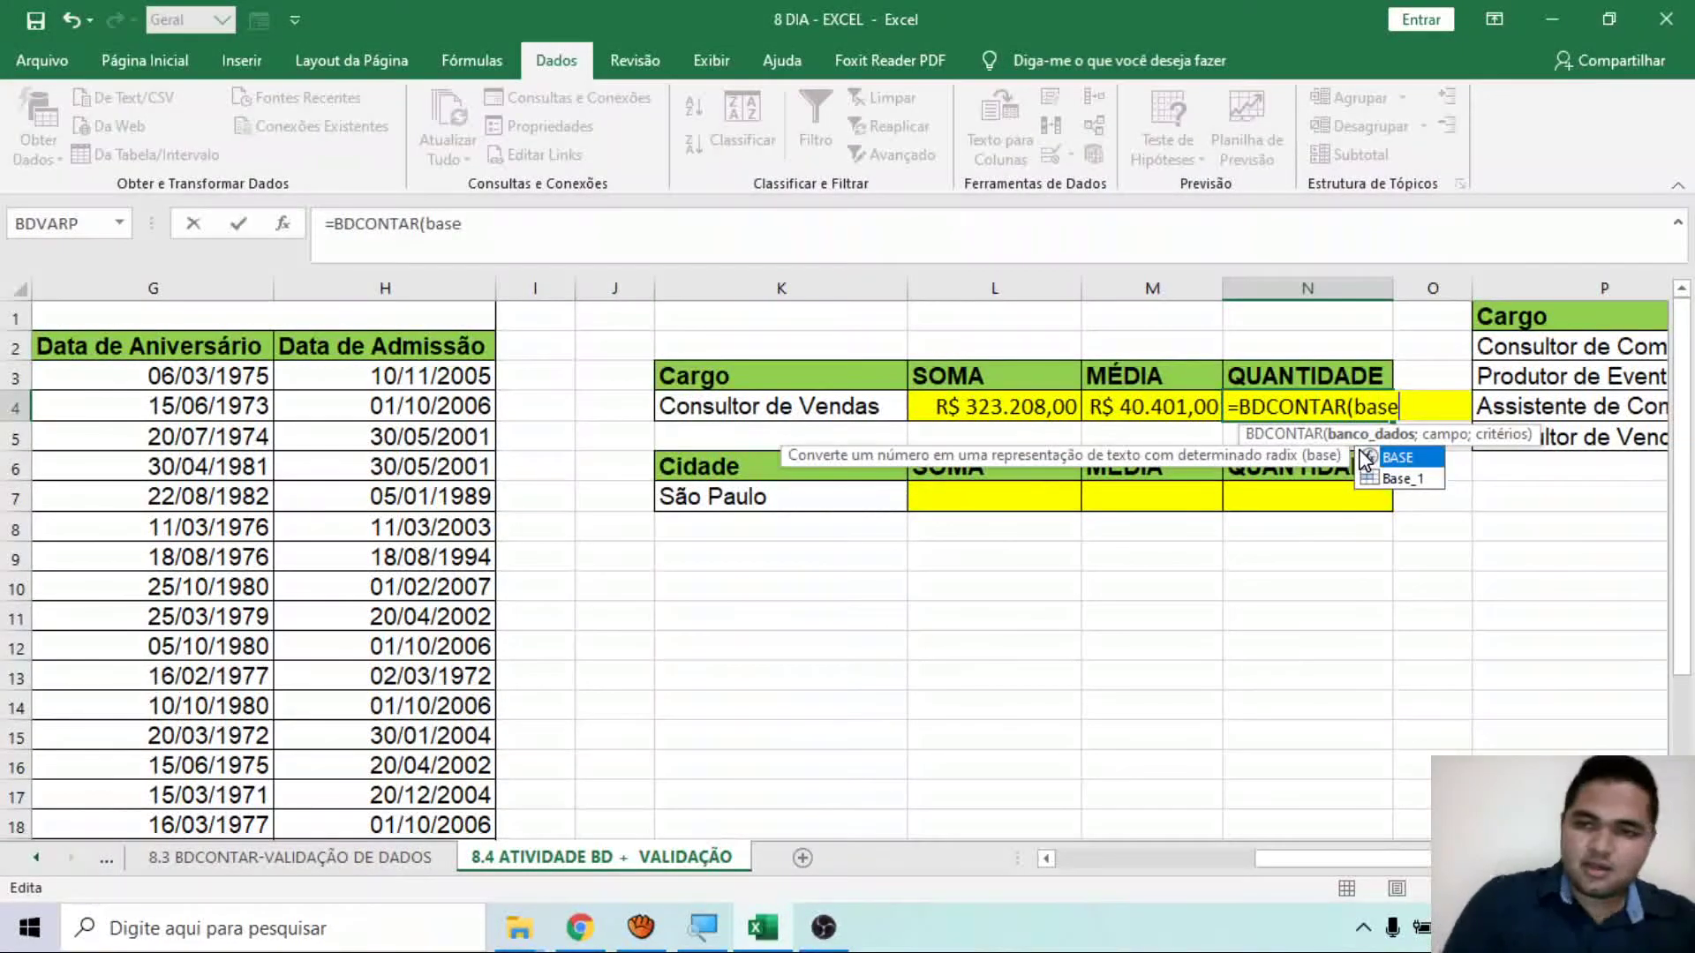
double_click(1402, 479)
Complete the BDCONTAR formula in N4 with field 6 and the criteria range K3:K4.
type(";")
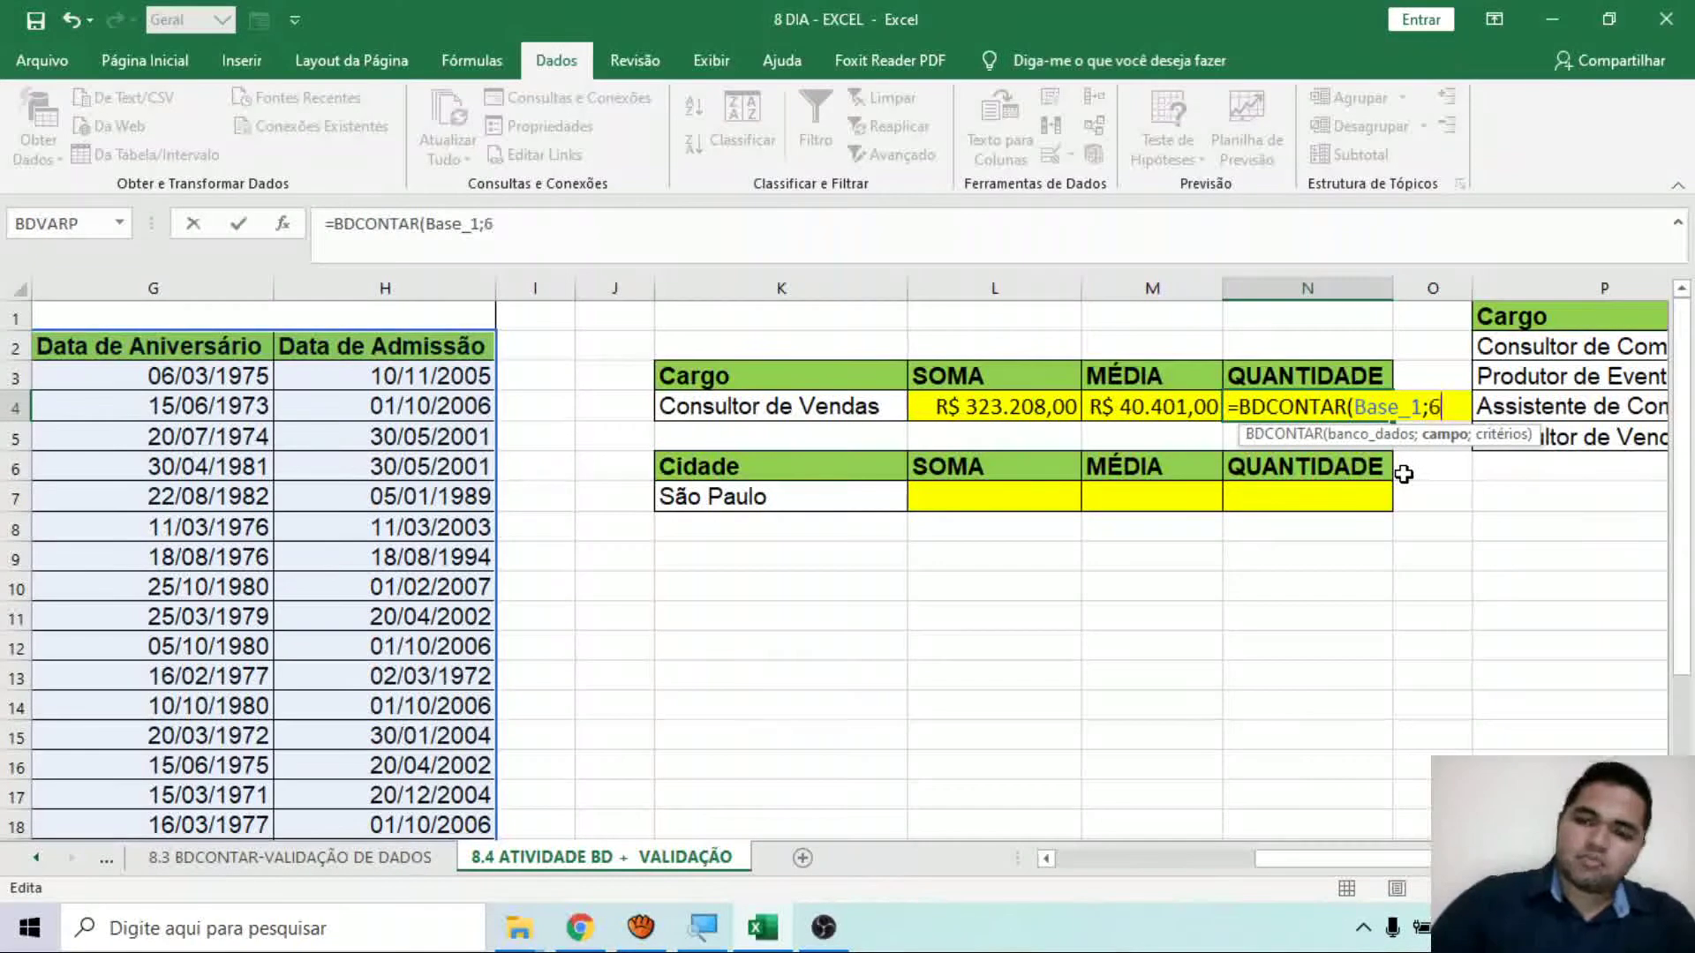
type("6;")
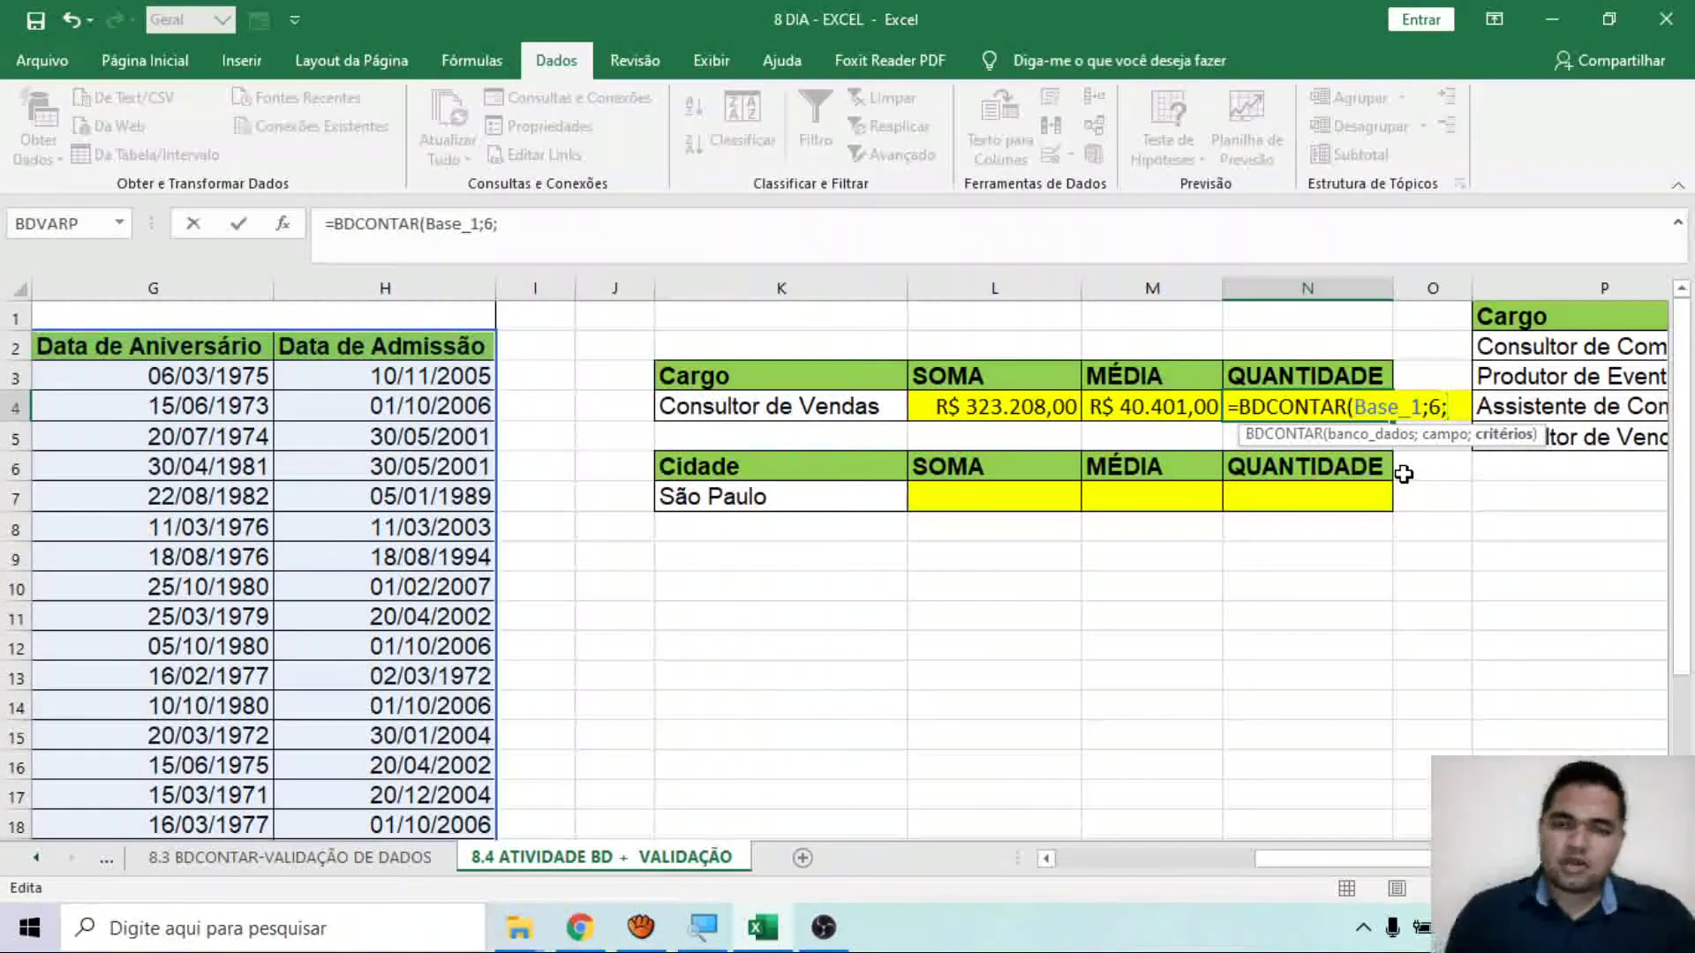
left_click_drag(756, 375, 756, 408)
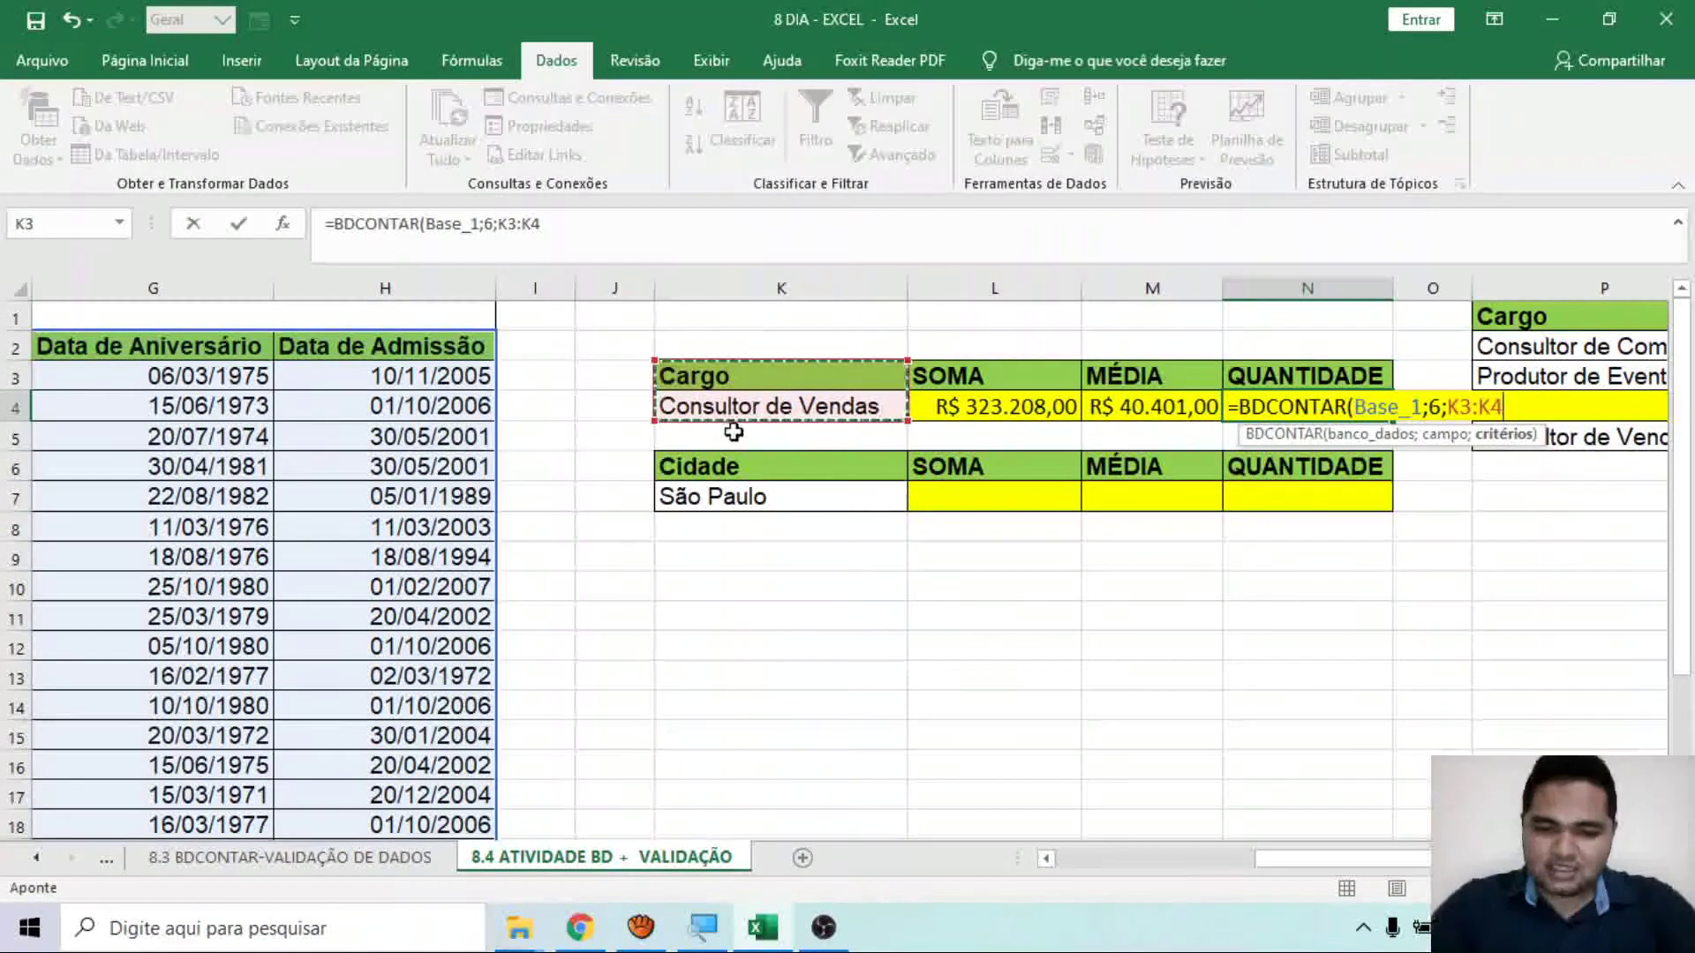
type(")")
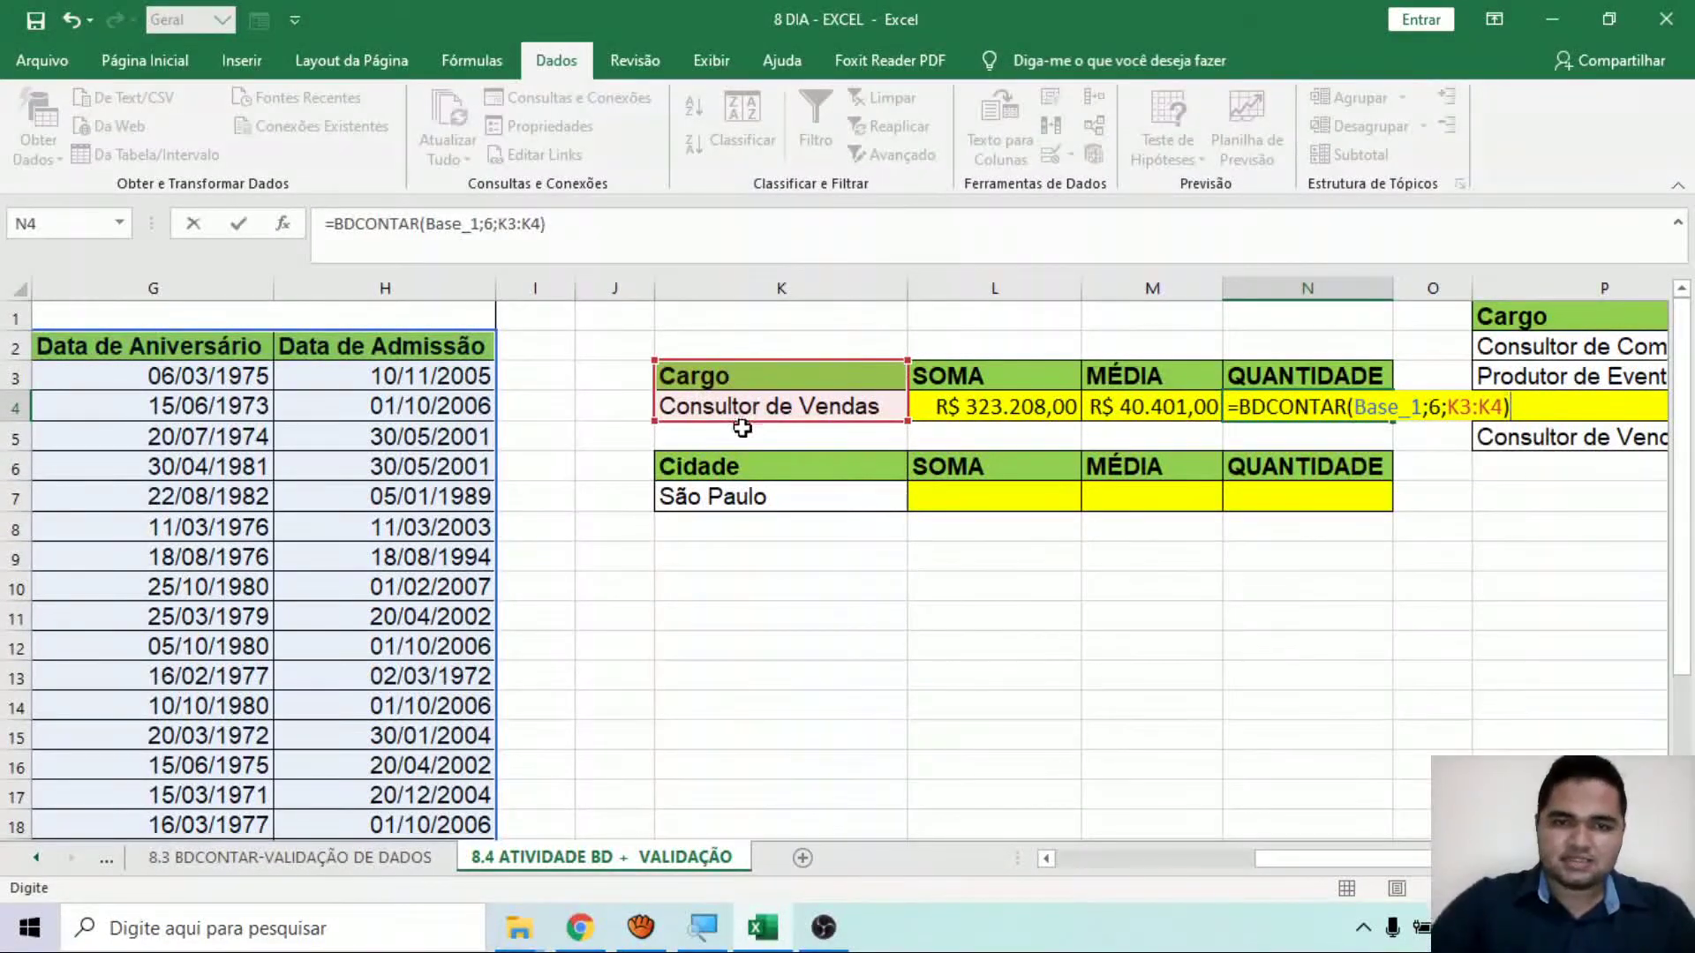
key("Return")
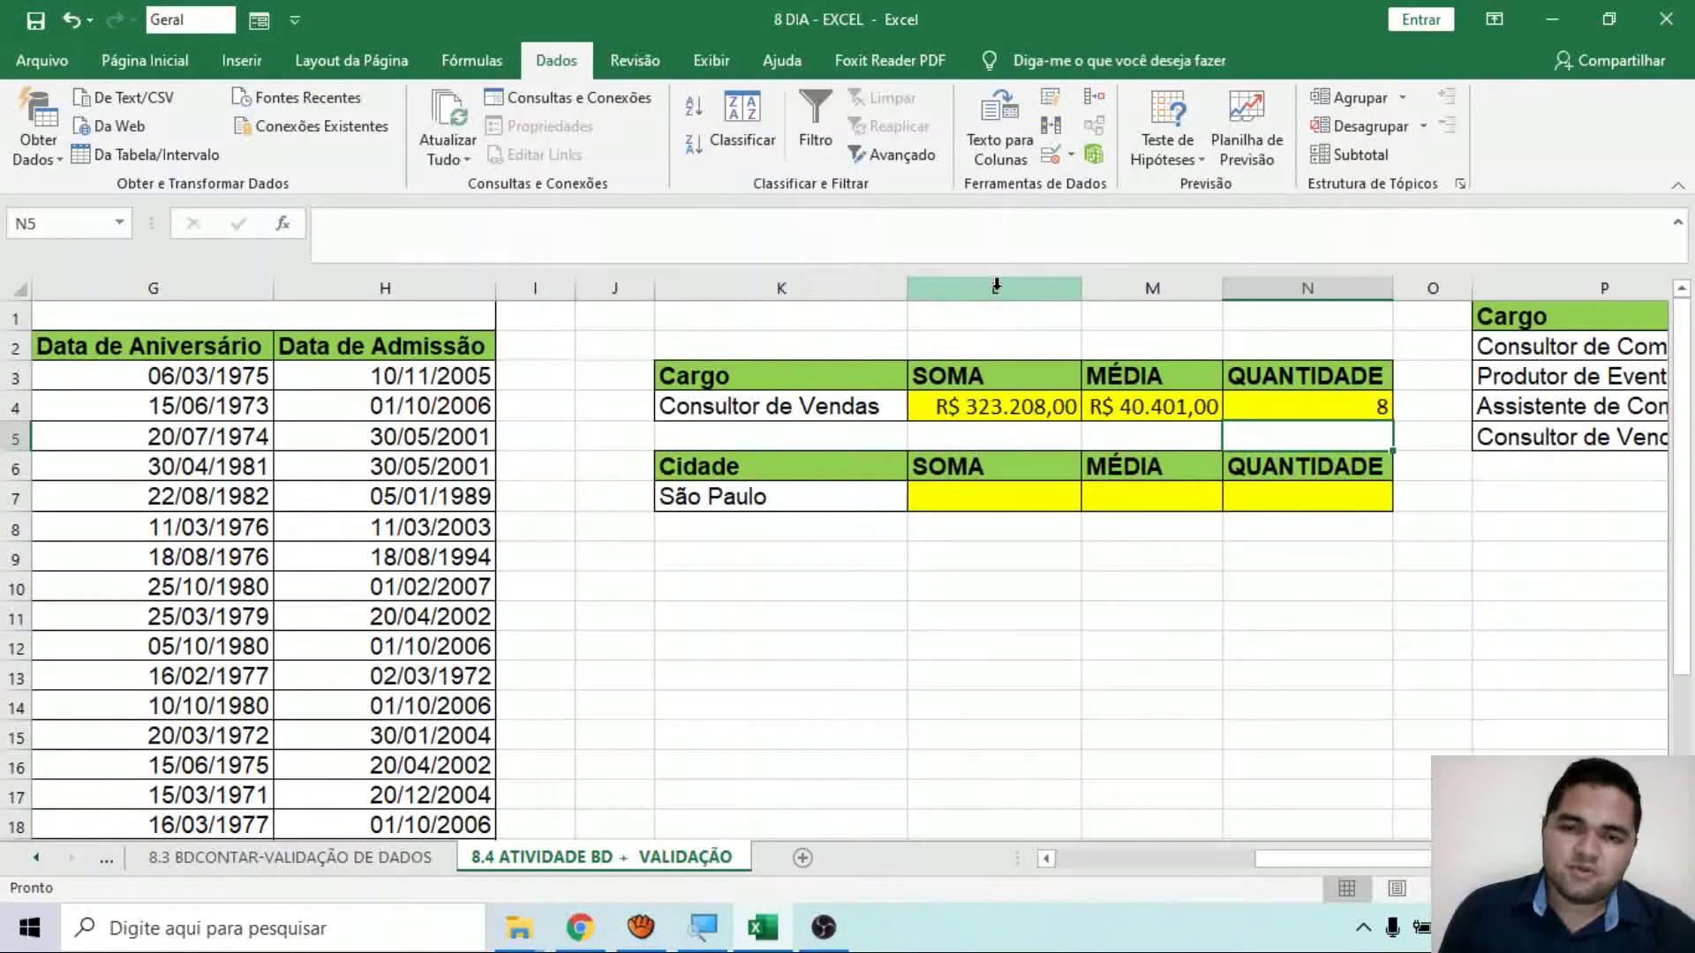
Test the Cargo drop-down in K4 with Consultor de Compras and Produtor de Eventos, and autofit the width of column M.
left_click(865, 406)
left_click(919, 408)
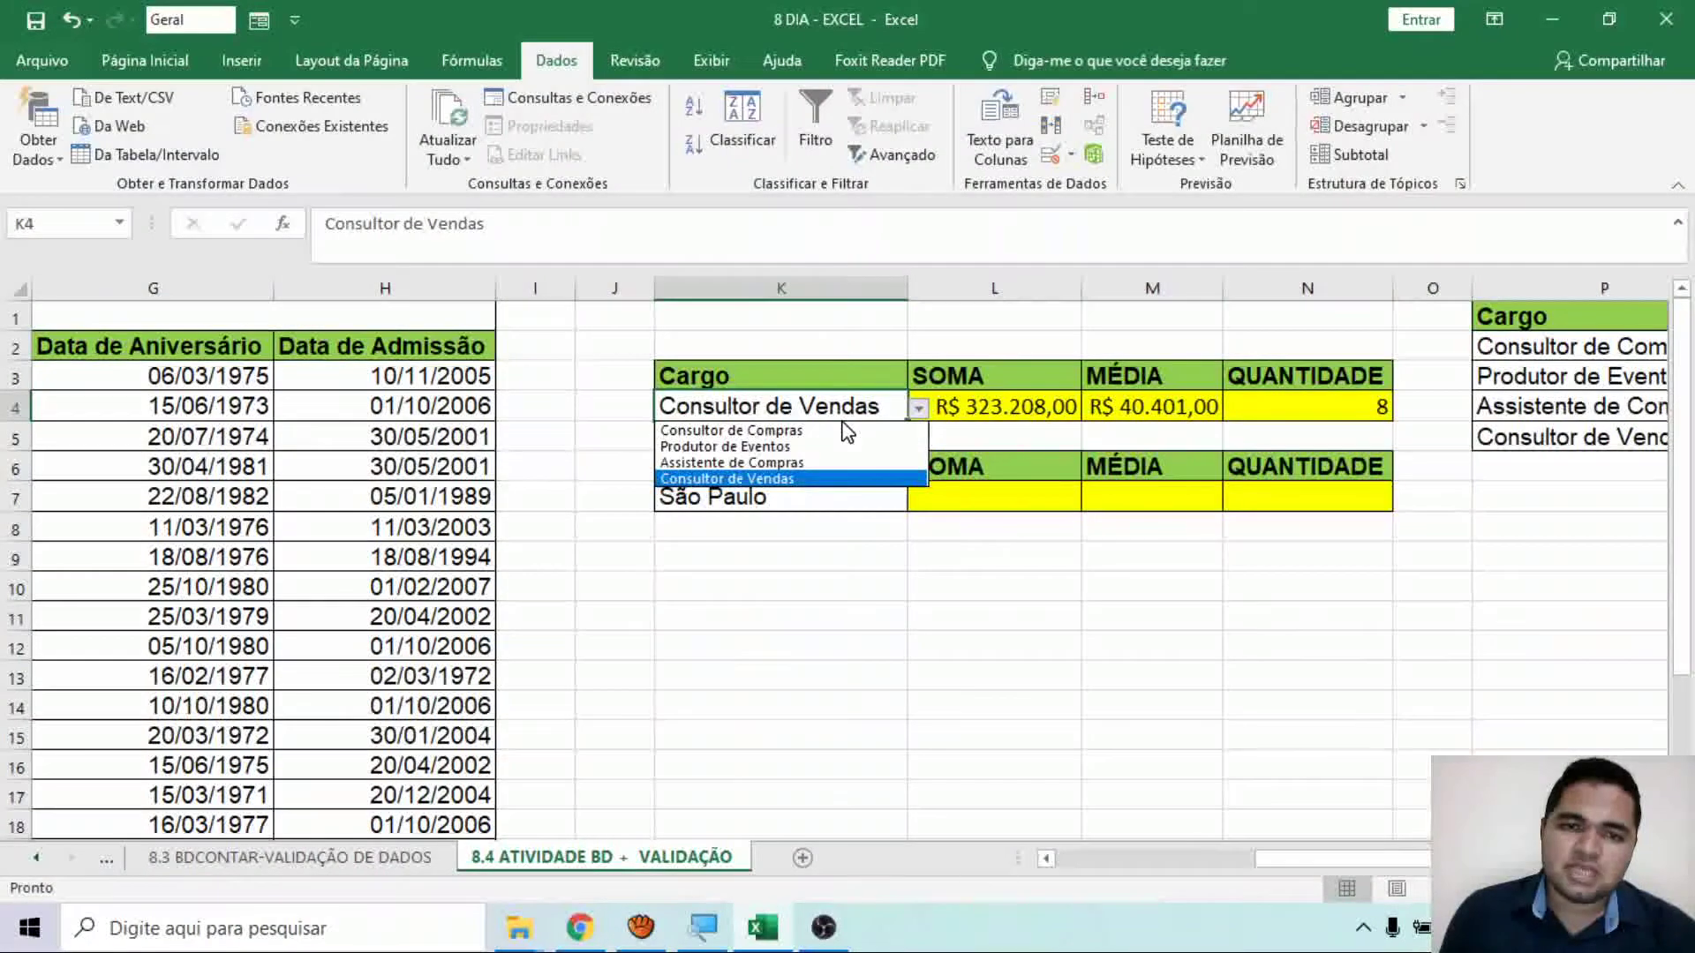
left_click(851, 429)
left_click(919, 408)
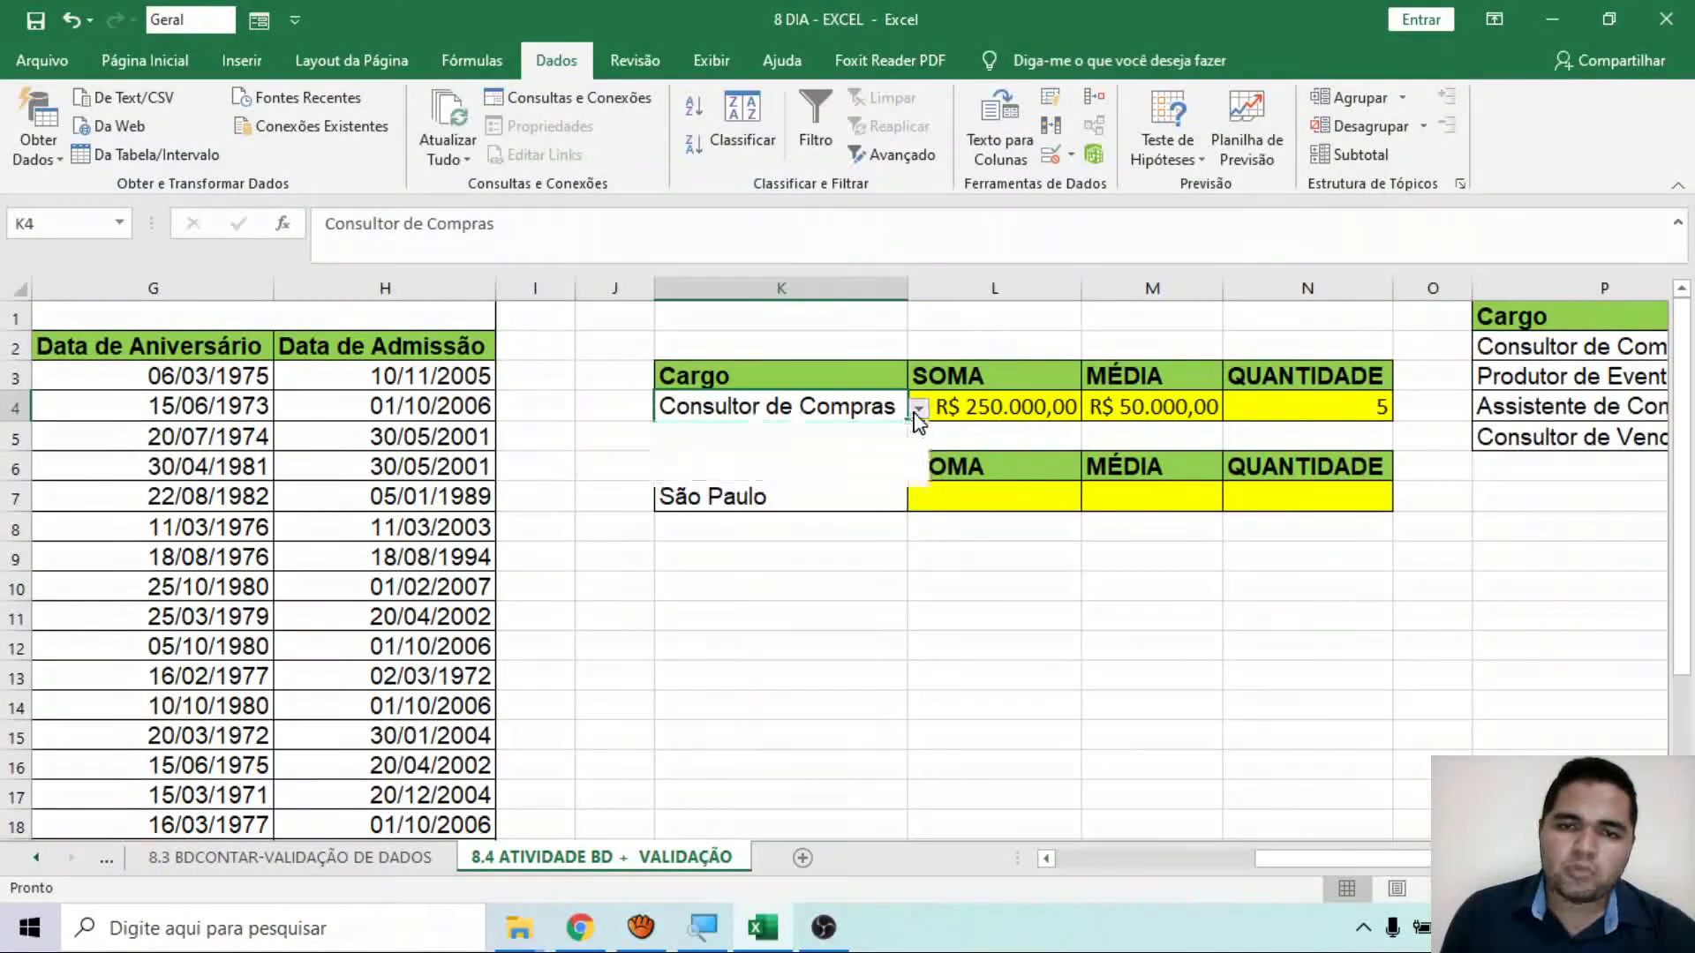
left_click(809, 448)
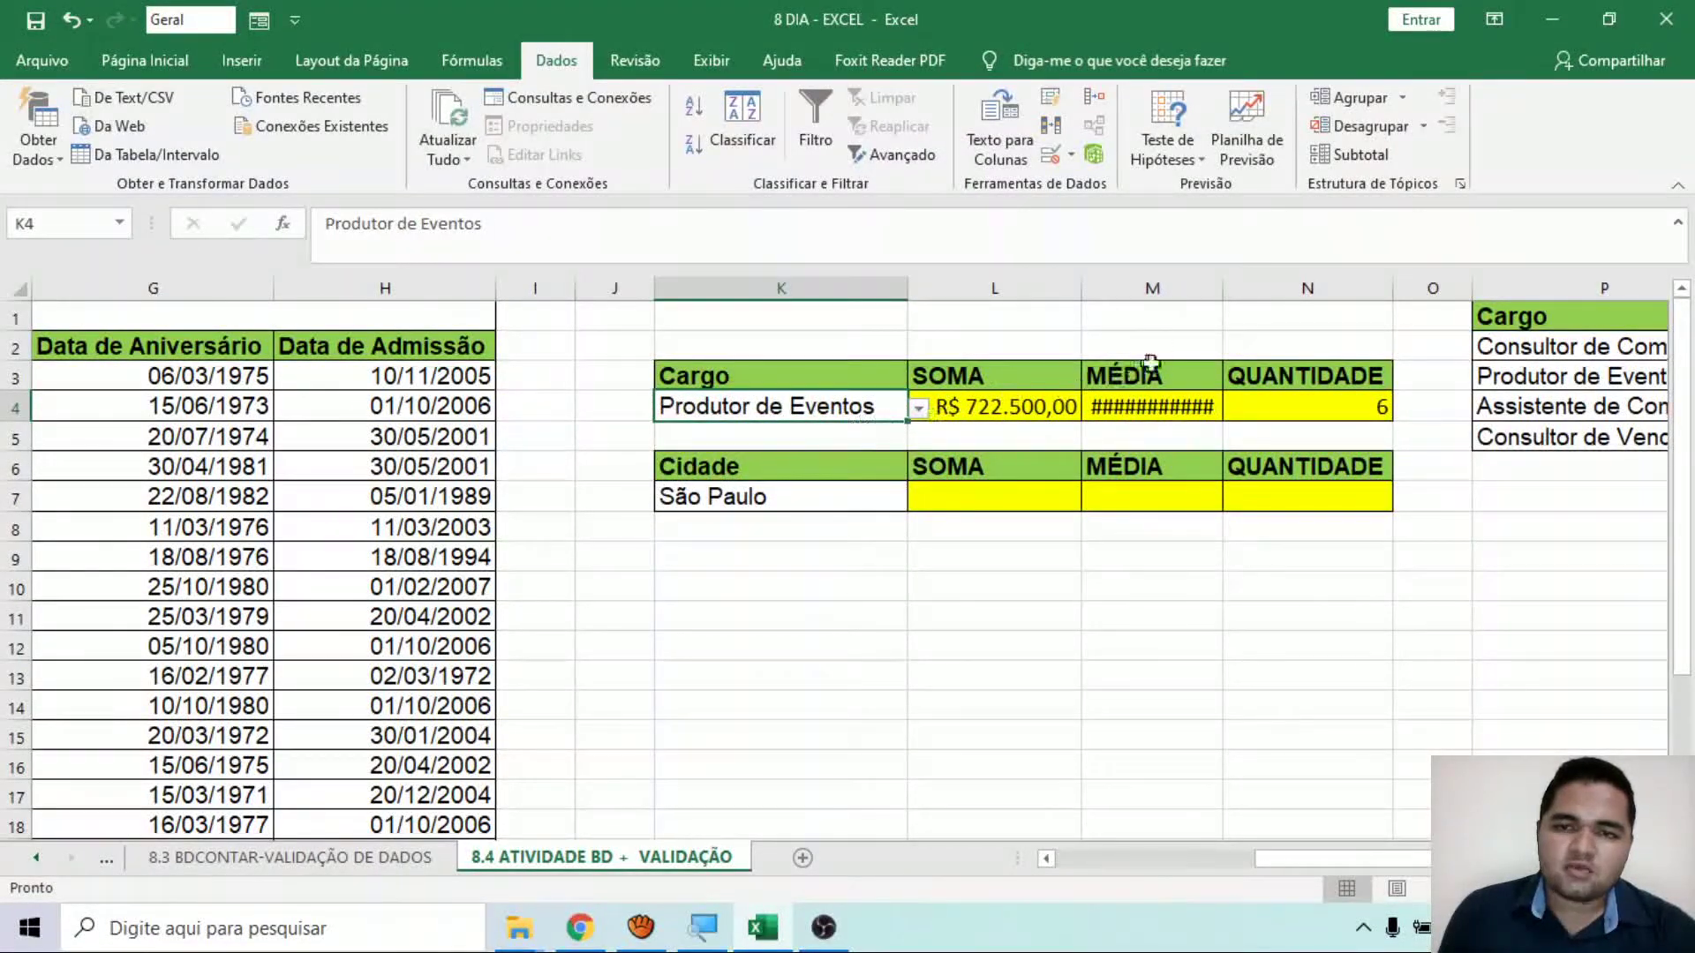
double_click(1224, 287)
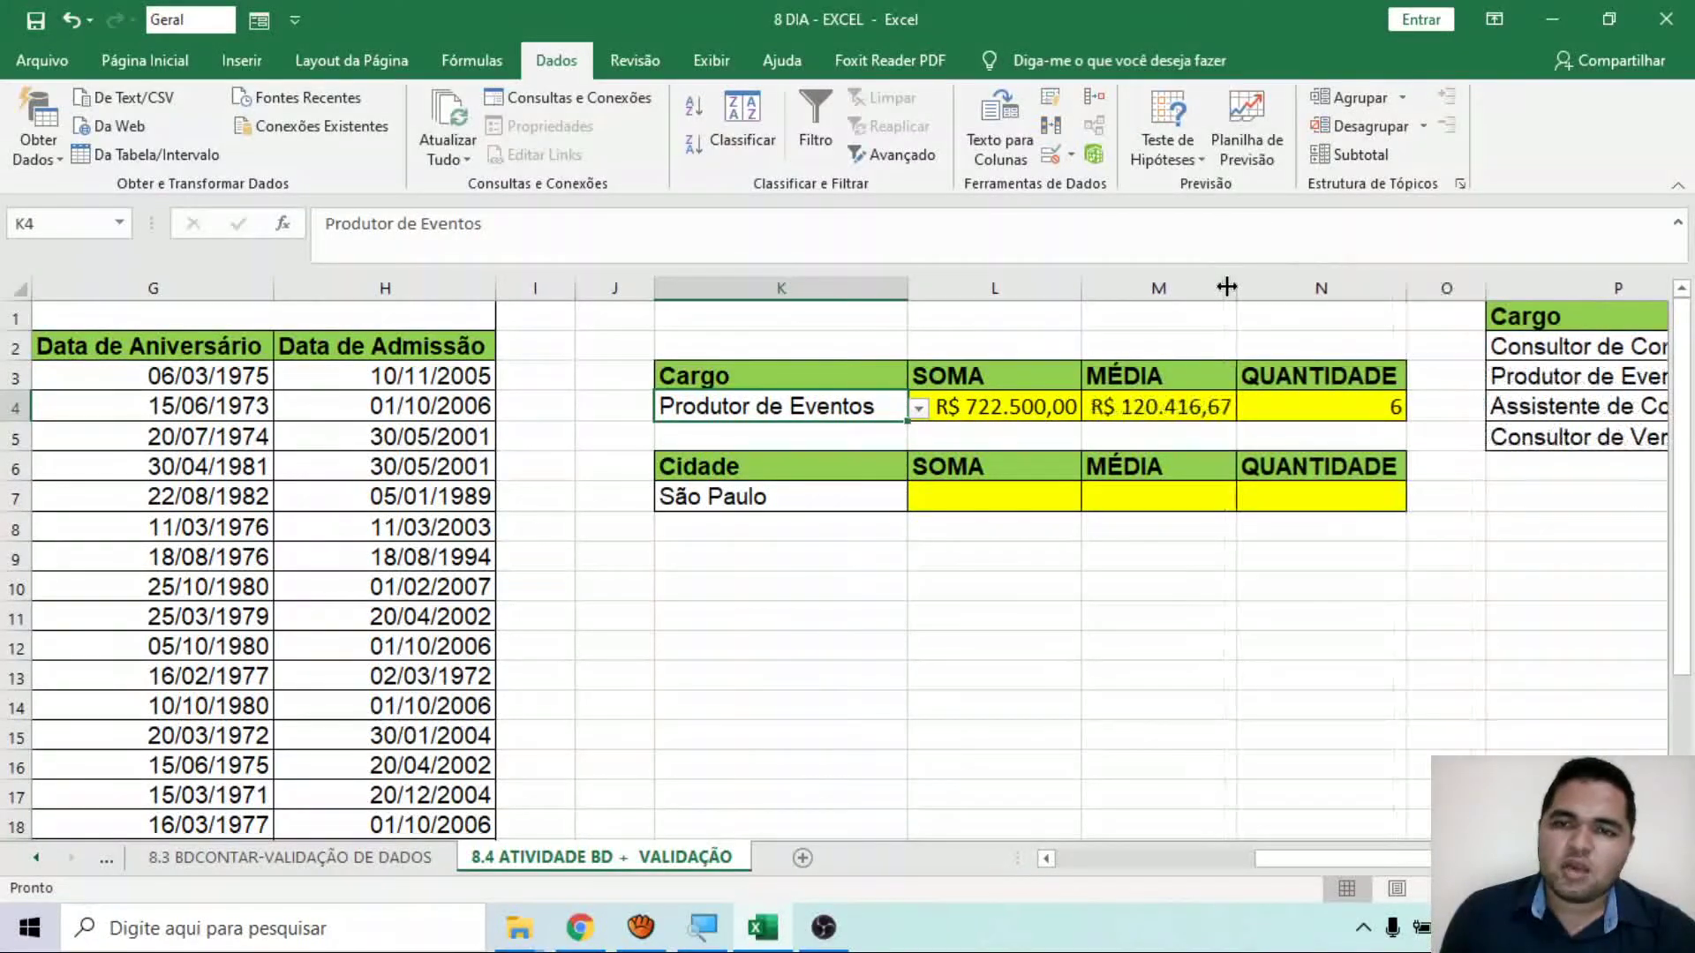
Look over the Cargo drop-down in K4 and the Cidade drop-down in K7, keeping both selections.
left_click(920, 409)
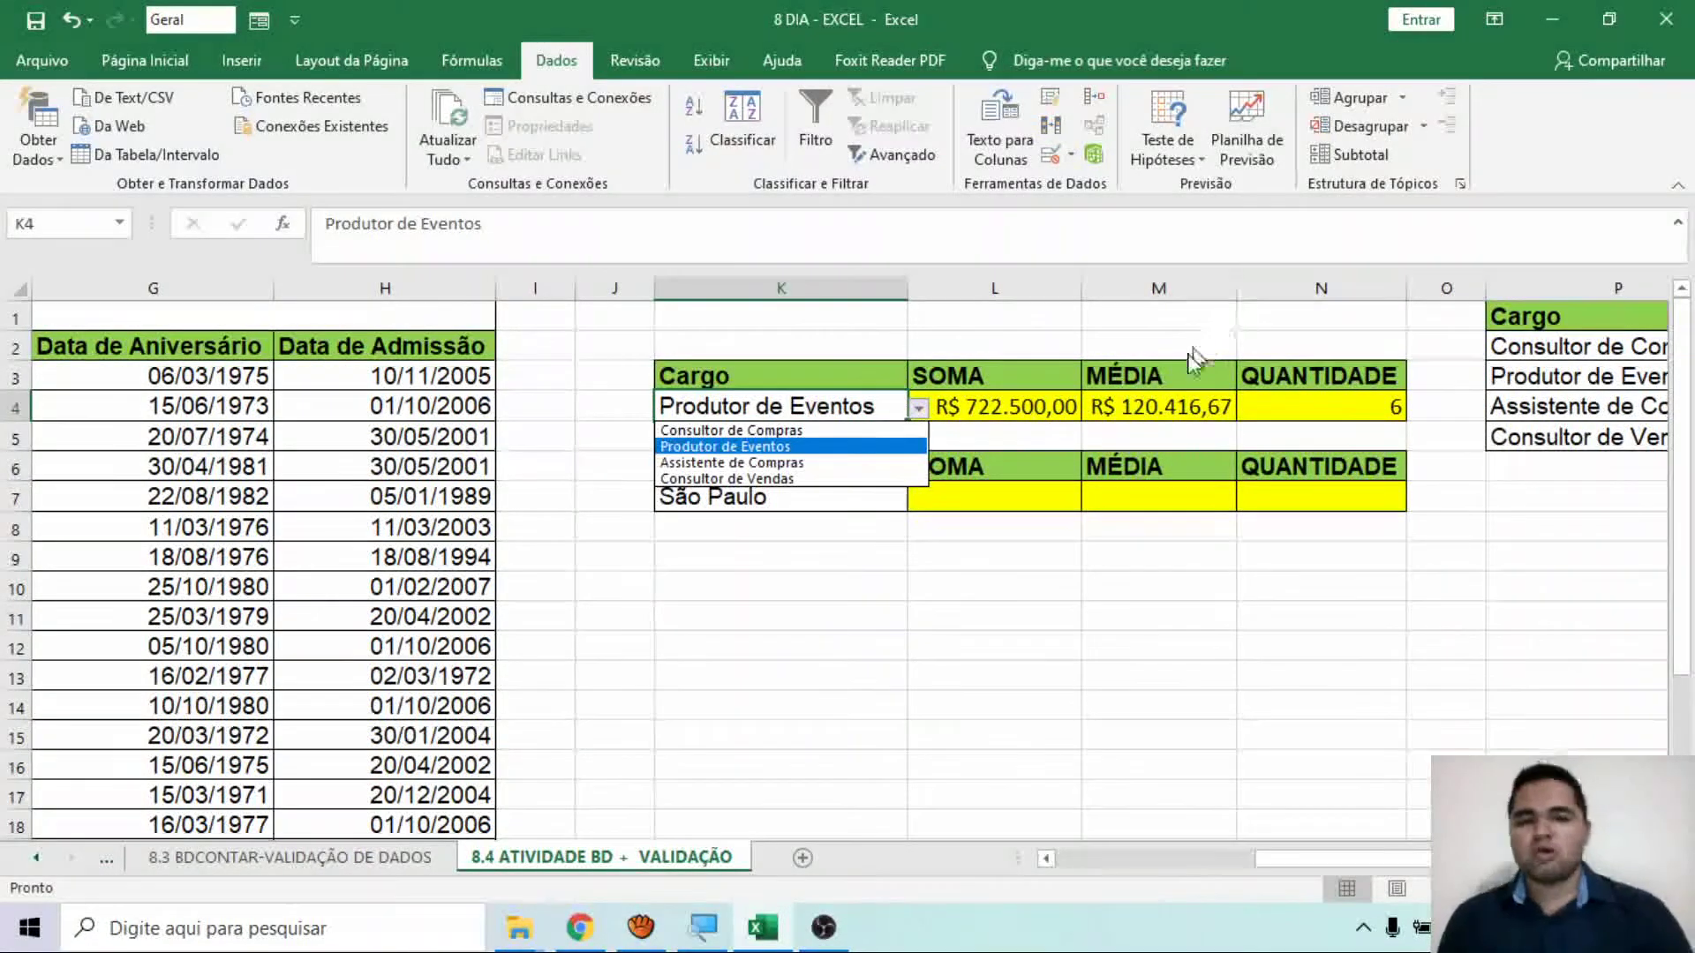
left_click(1070, 640)
left_click(878, 495)
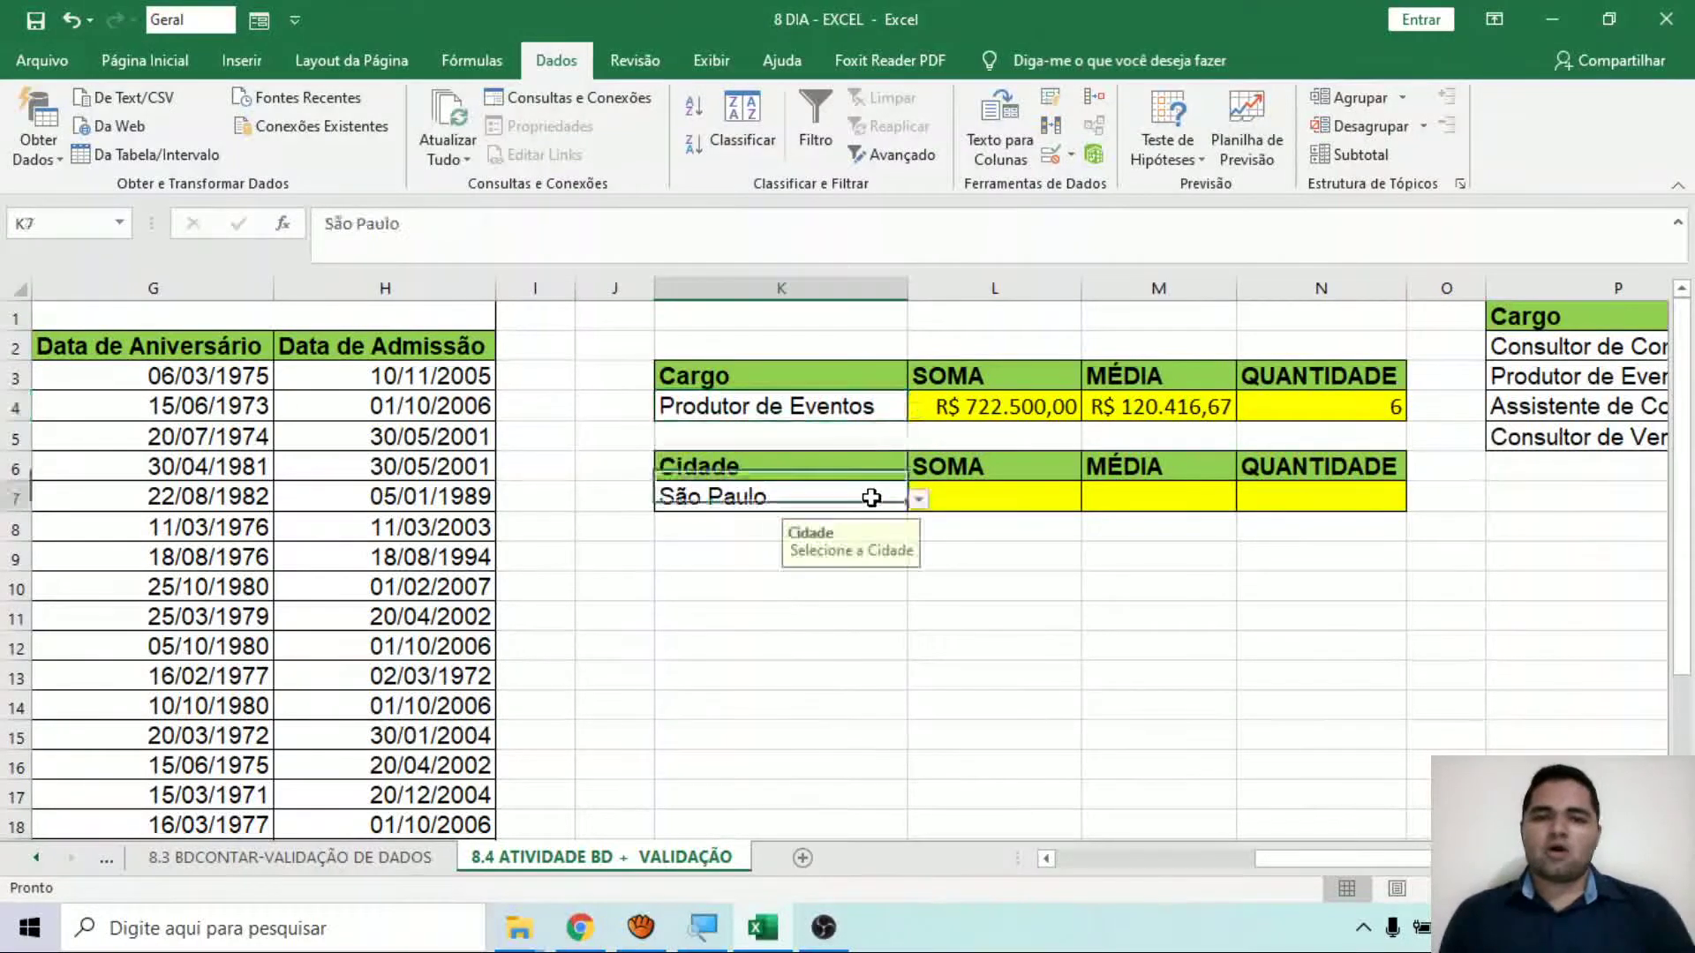
left_click(918, 500)
left_click(916, 499)
left_click(996, 487)
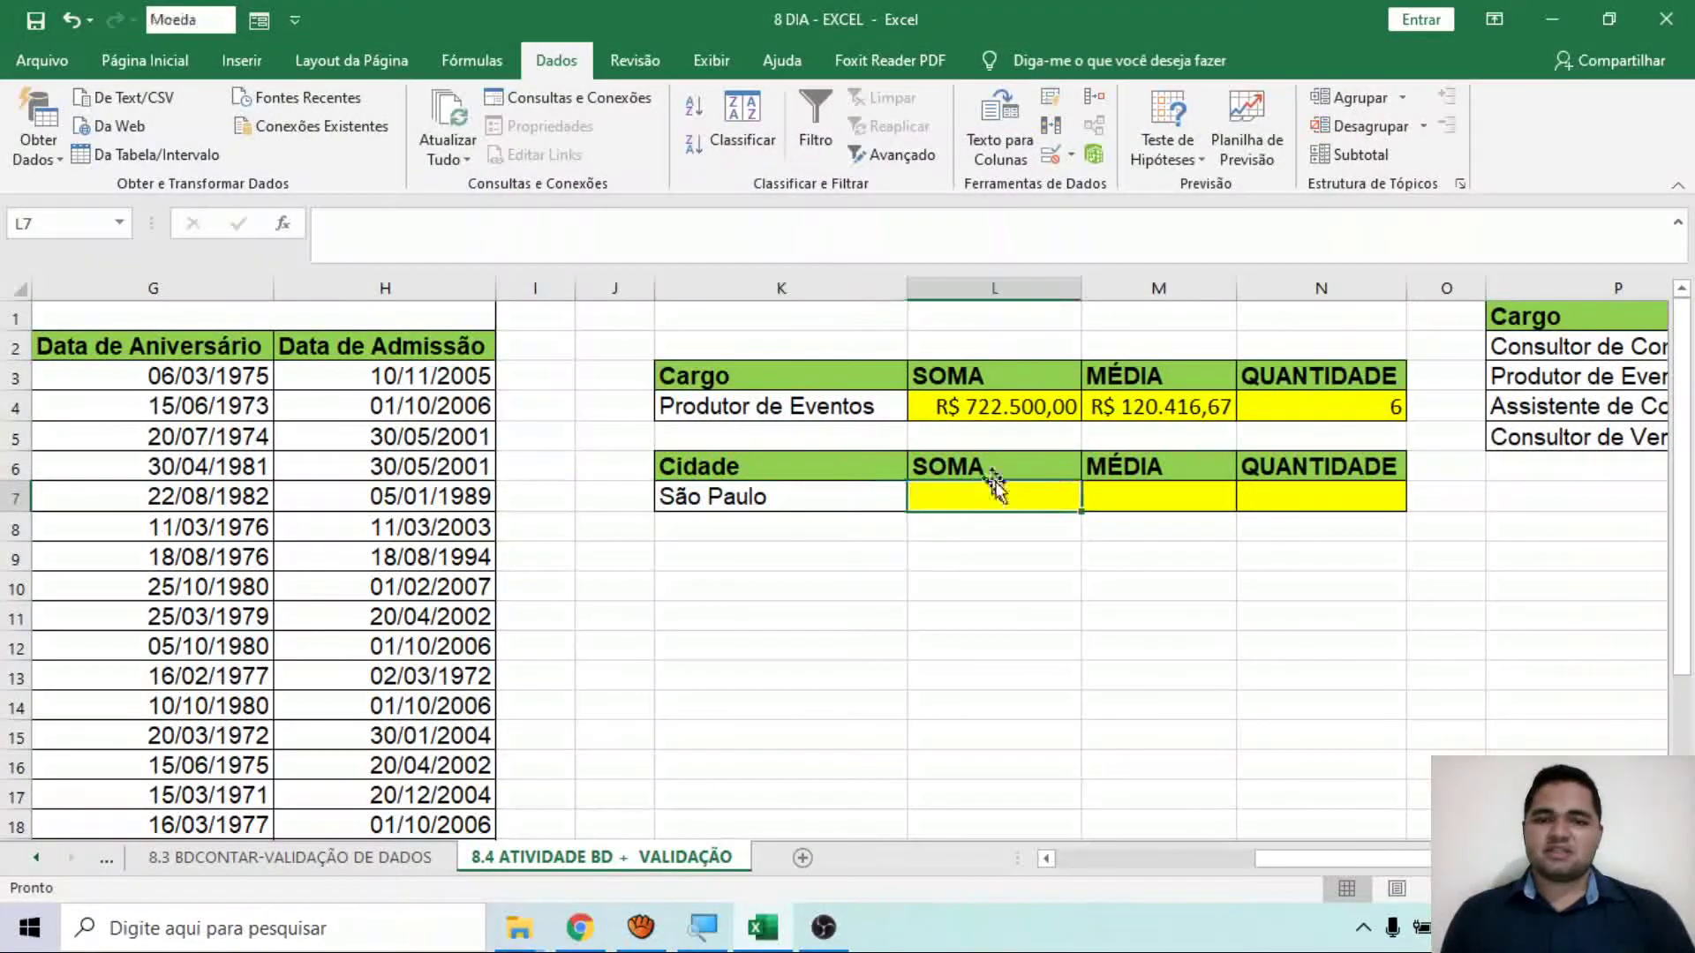
Copy the sum, average and count formulas from L4:N4 into L7:N7 of the Cidade table.
left_click_drag(1034, 411, 1213, 392)
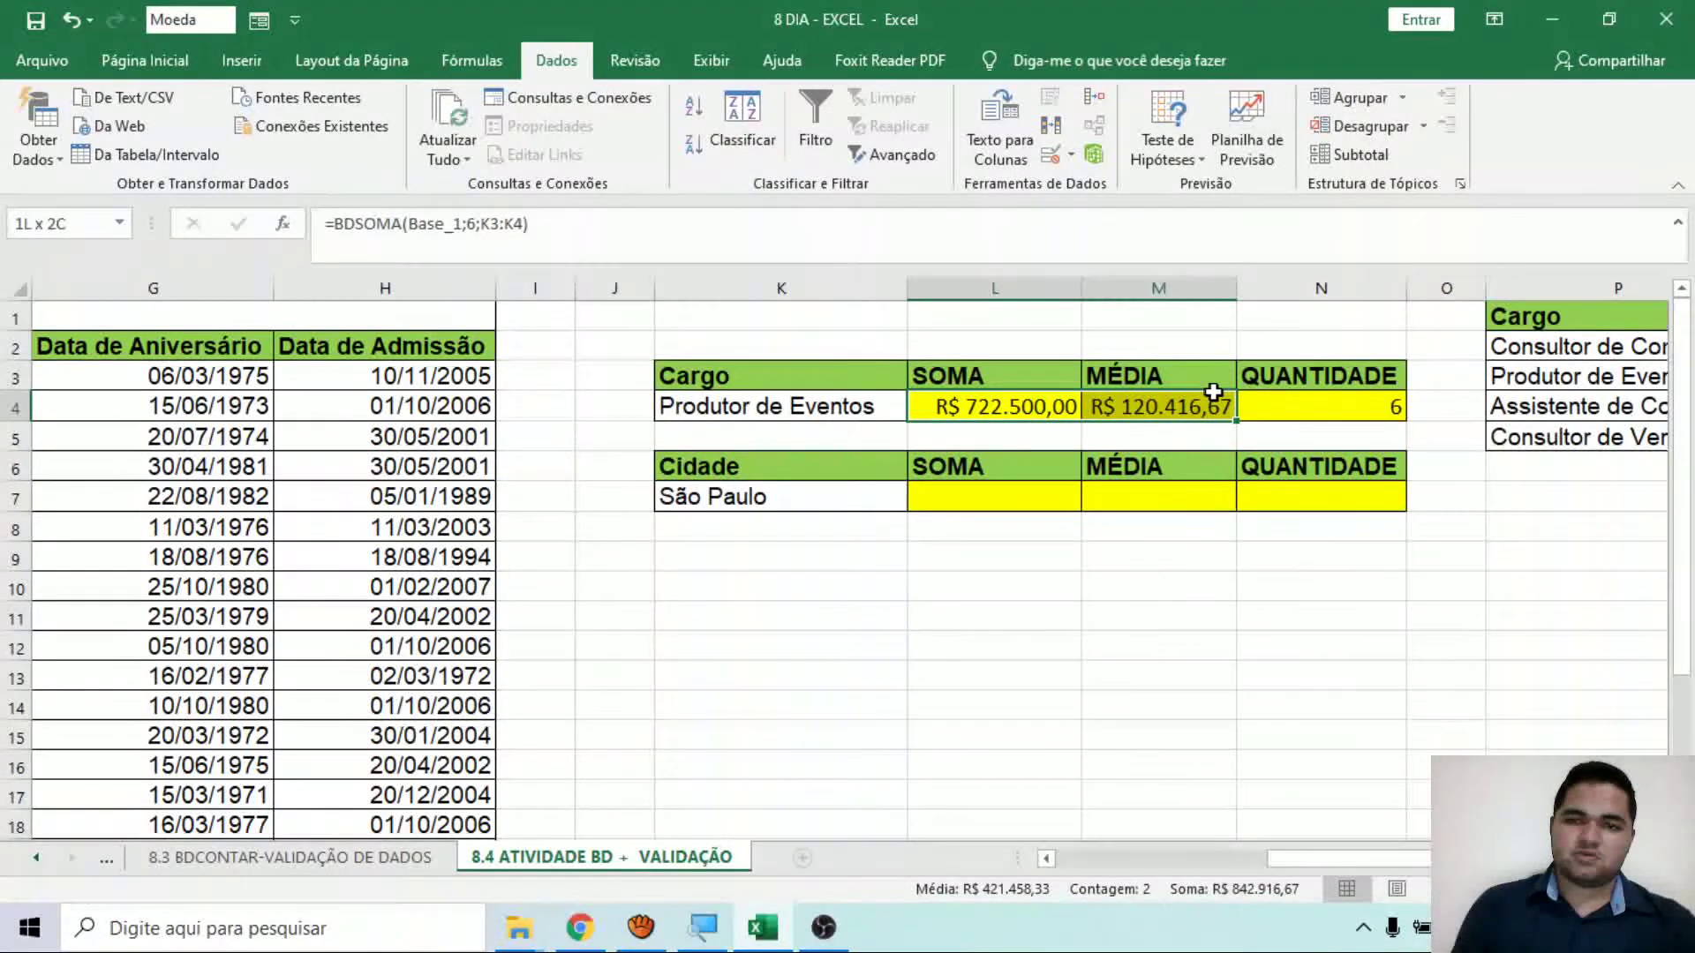
left_click_drag(1214, 391, 1291, 396)
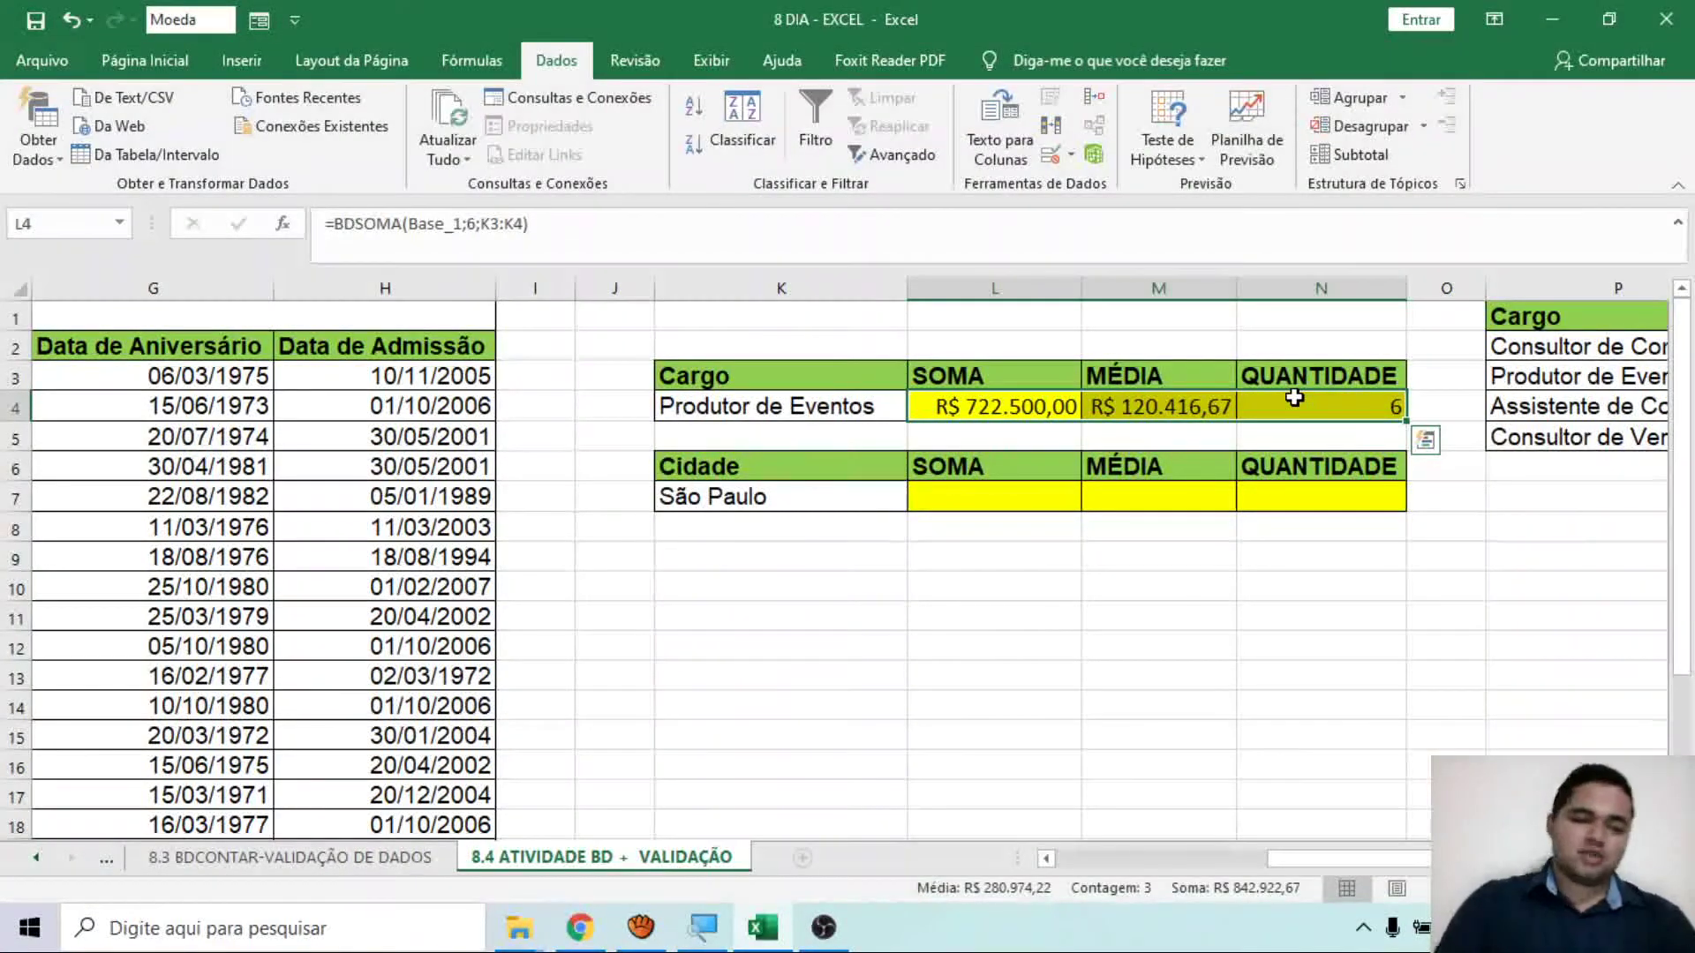
key("ctrl+c")
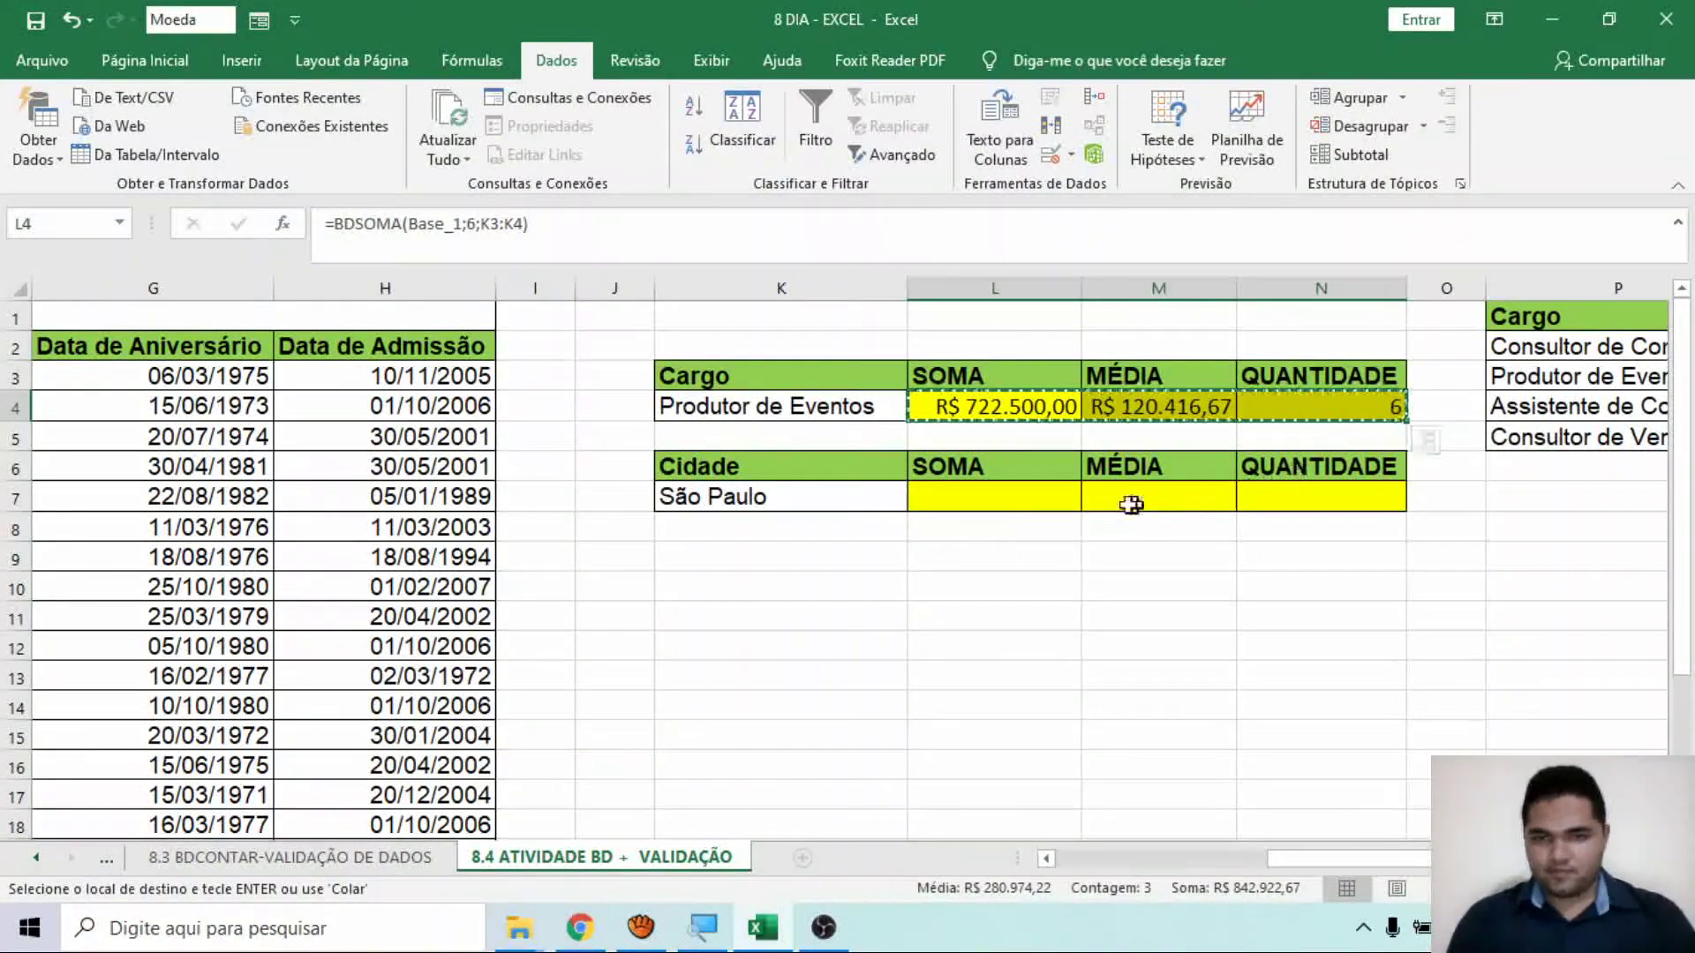
left_click_drag(1047, 512, 1319, 504)
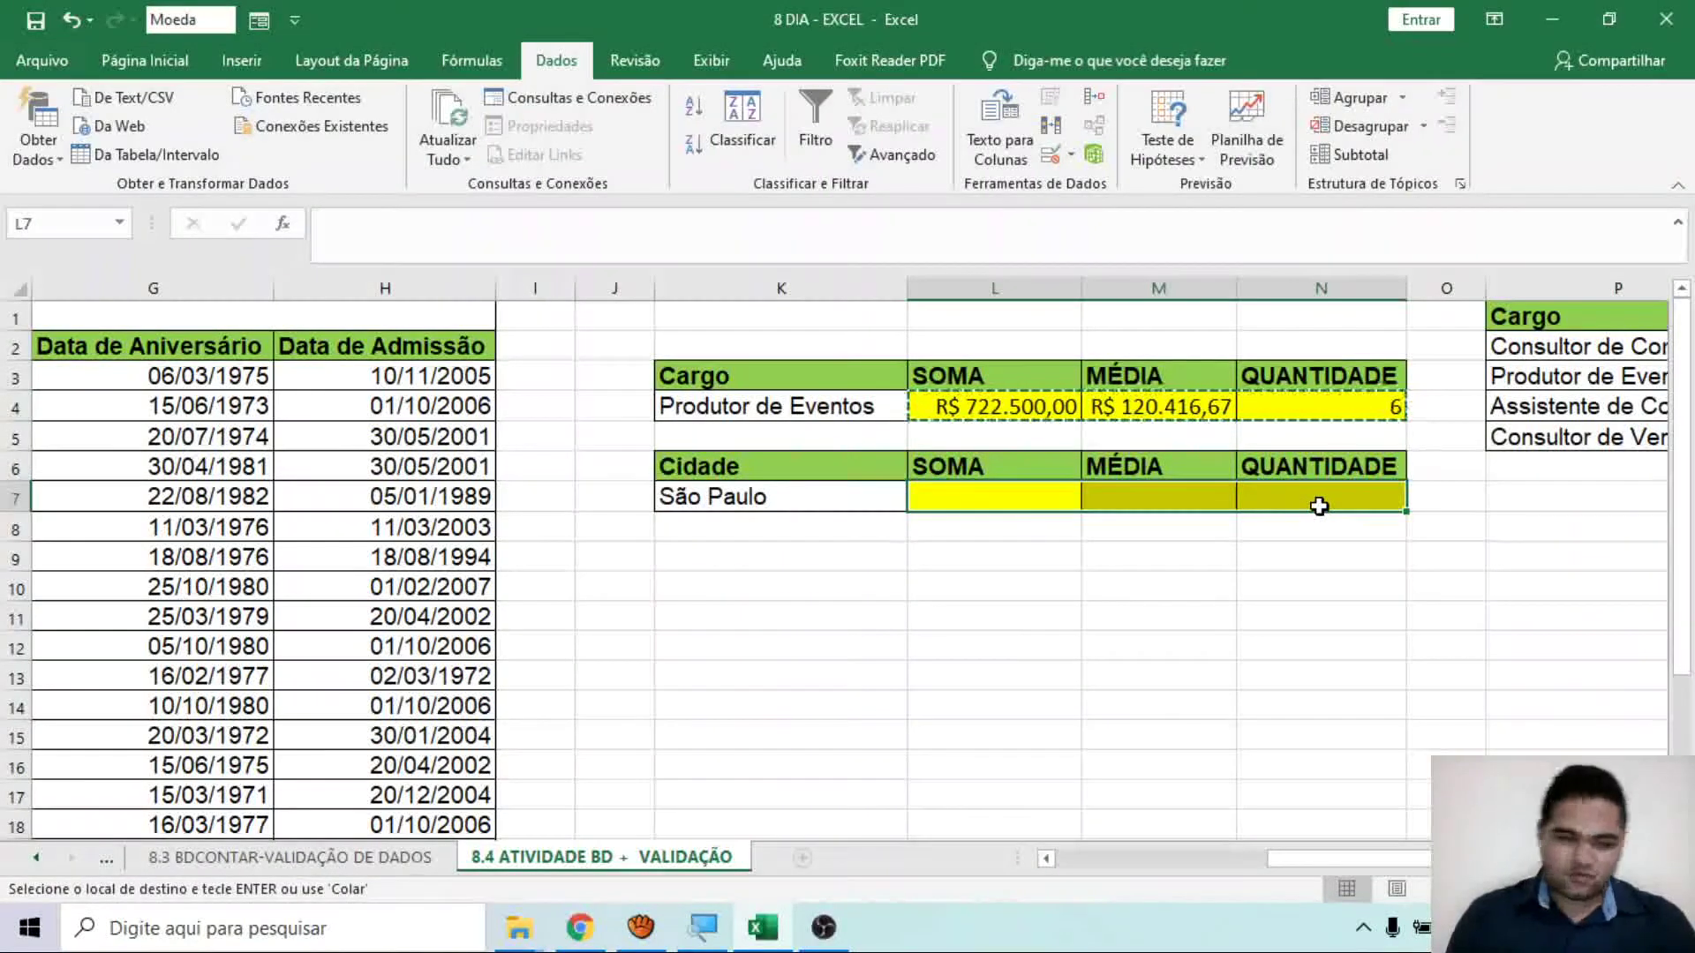
key("ctrl+v")
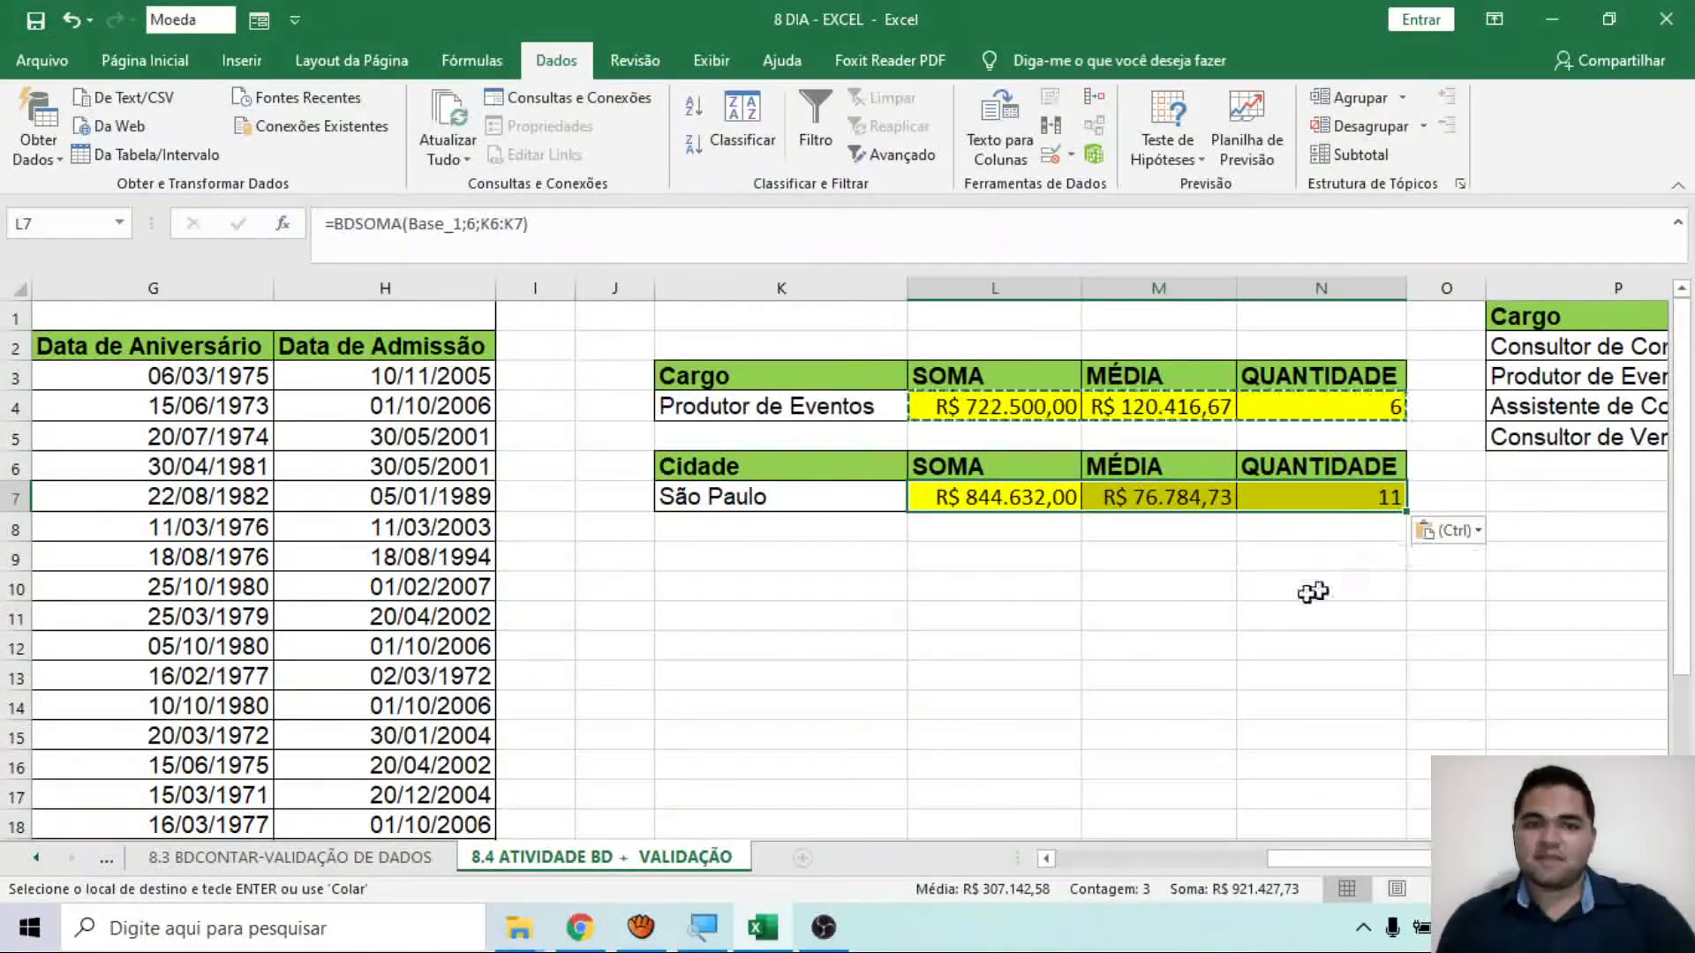
left_click(1158, 645)
Open the BDSOMA formula in L7 to check its database, field and criteria references.
double_click(1005, 497)
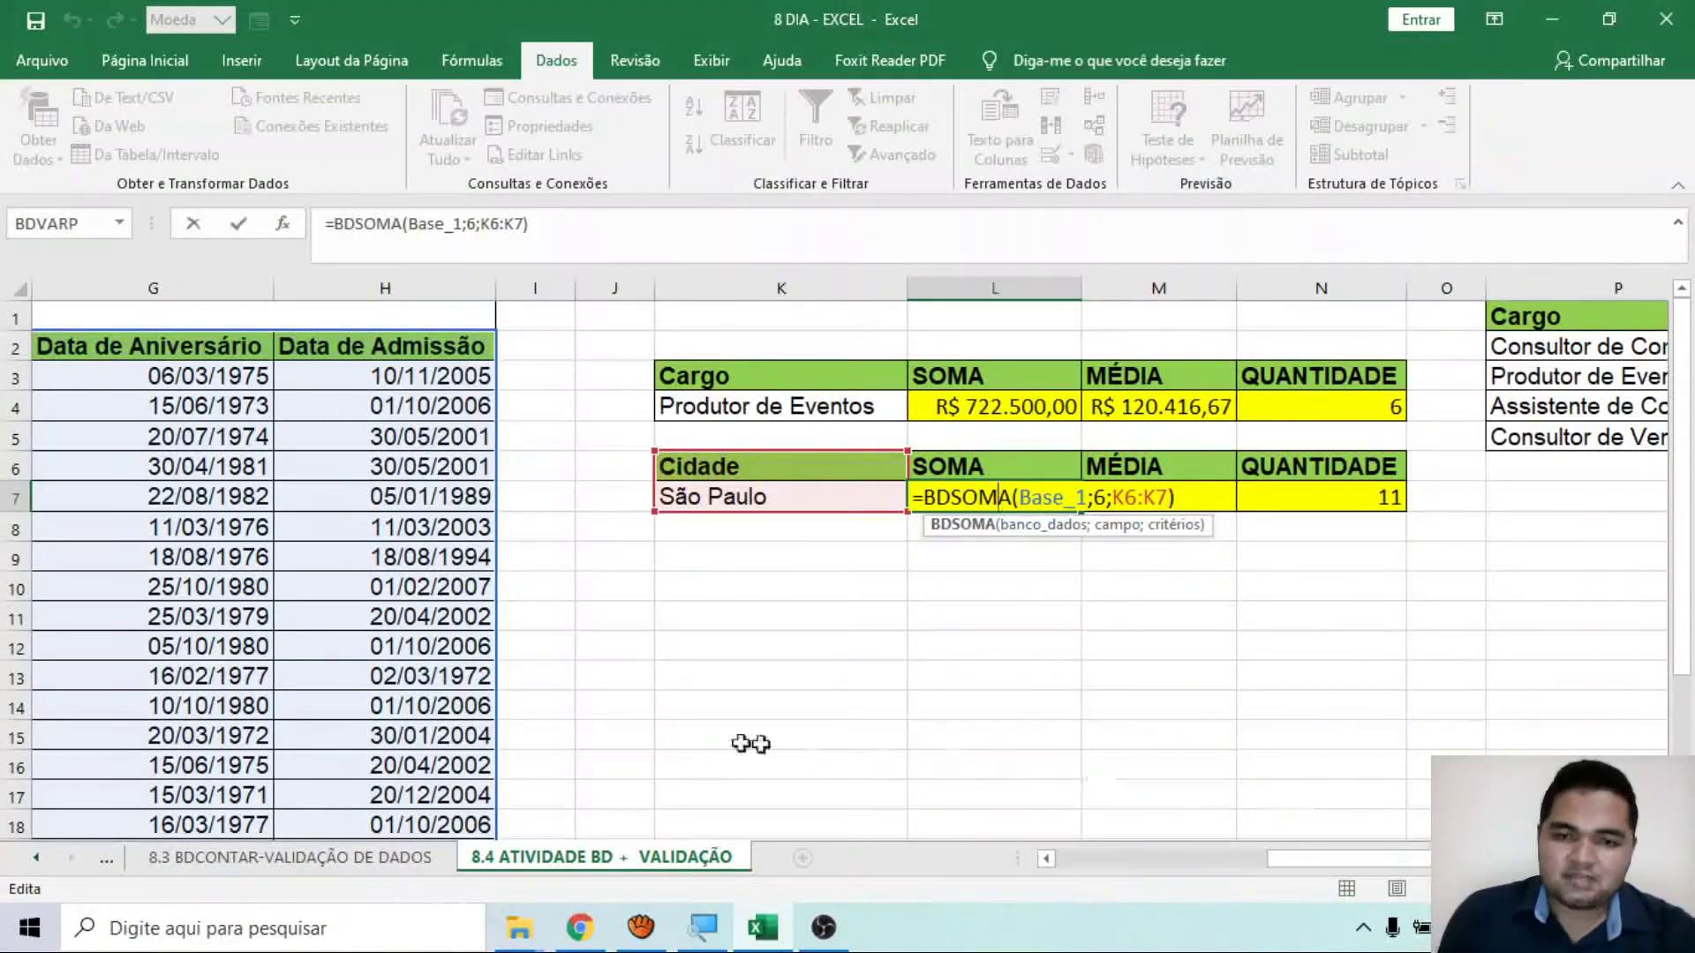
scroll(389, 635, "down", 3)
scroll(396, 643, "up", 3)
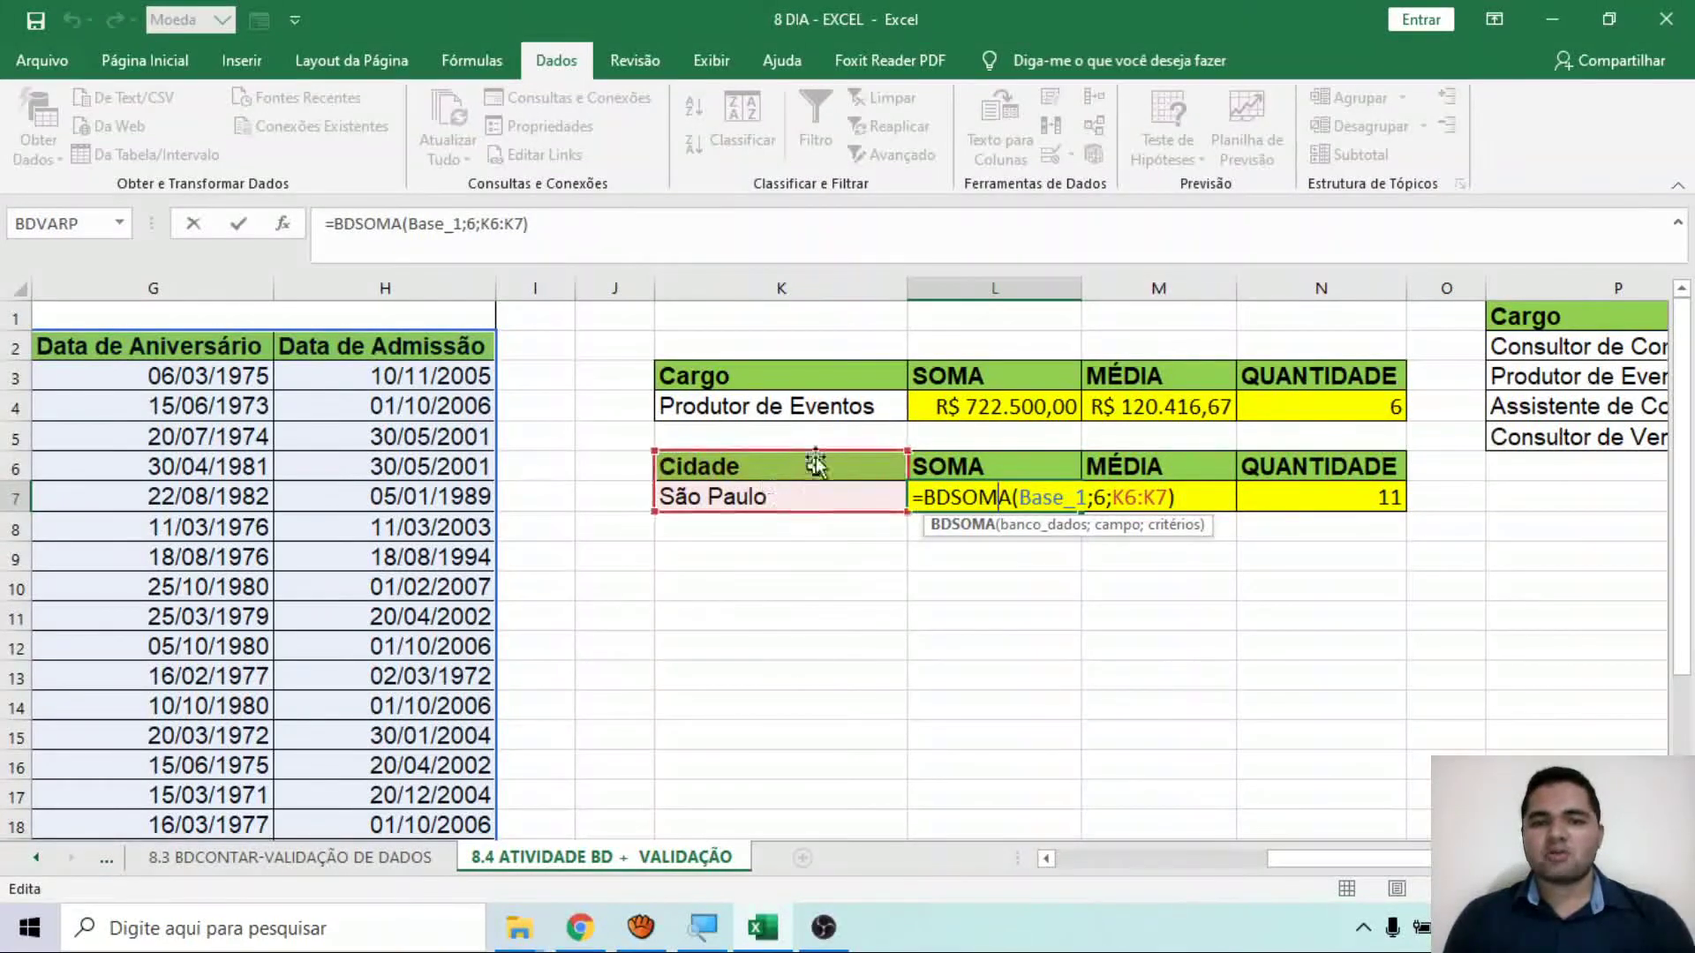
Check the database, field and criteria references of the BDMÉDIA formula in M7 and the BDCONTAR formula in N7.
left_click(1078, 609)
left_click(1153, 497)
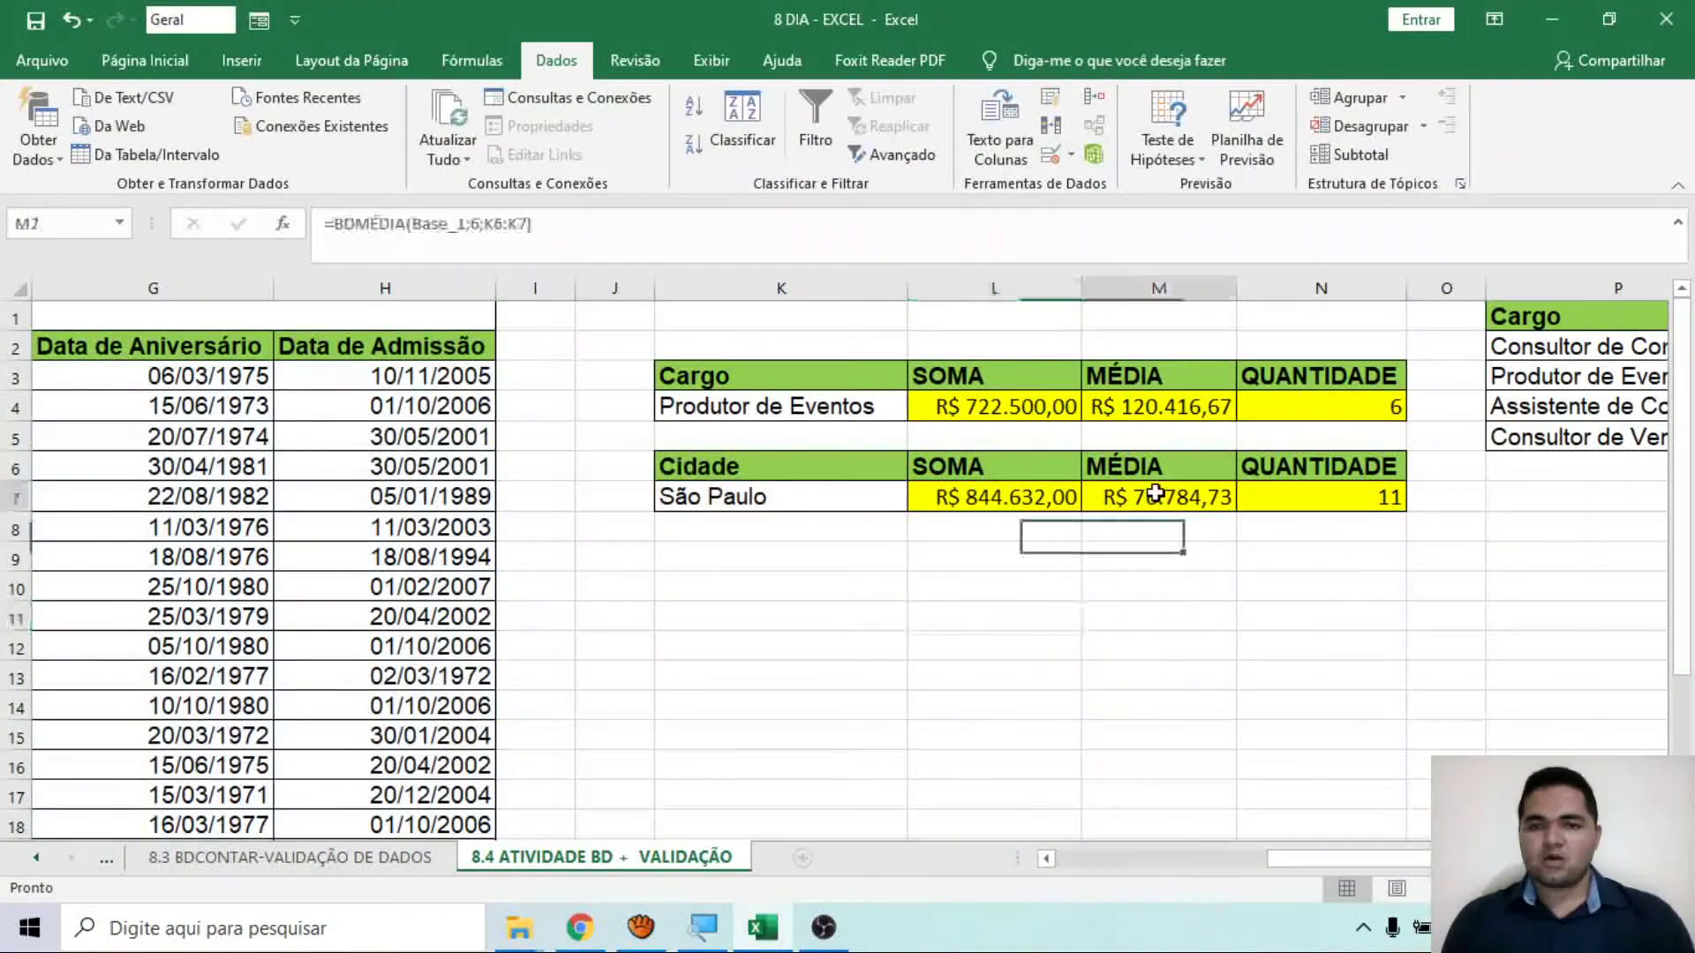
left_click(605, 231)
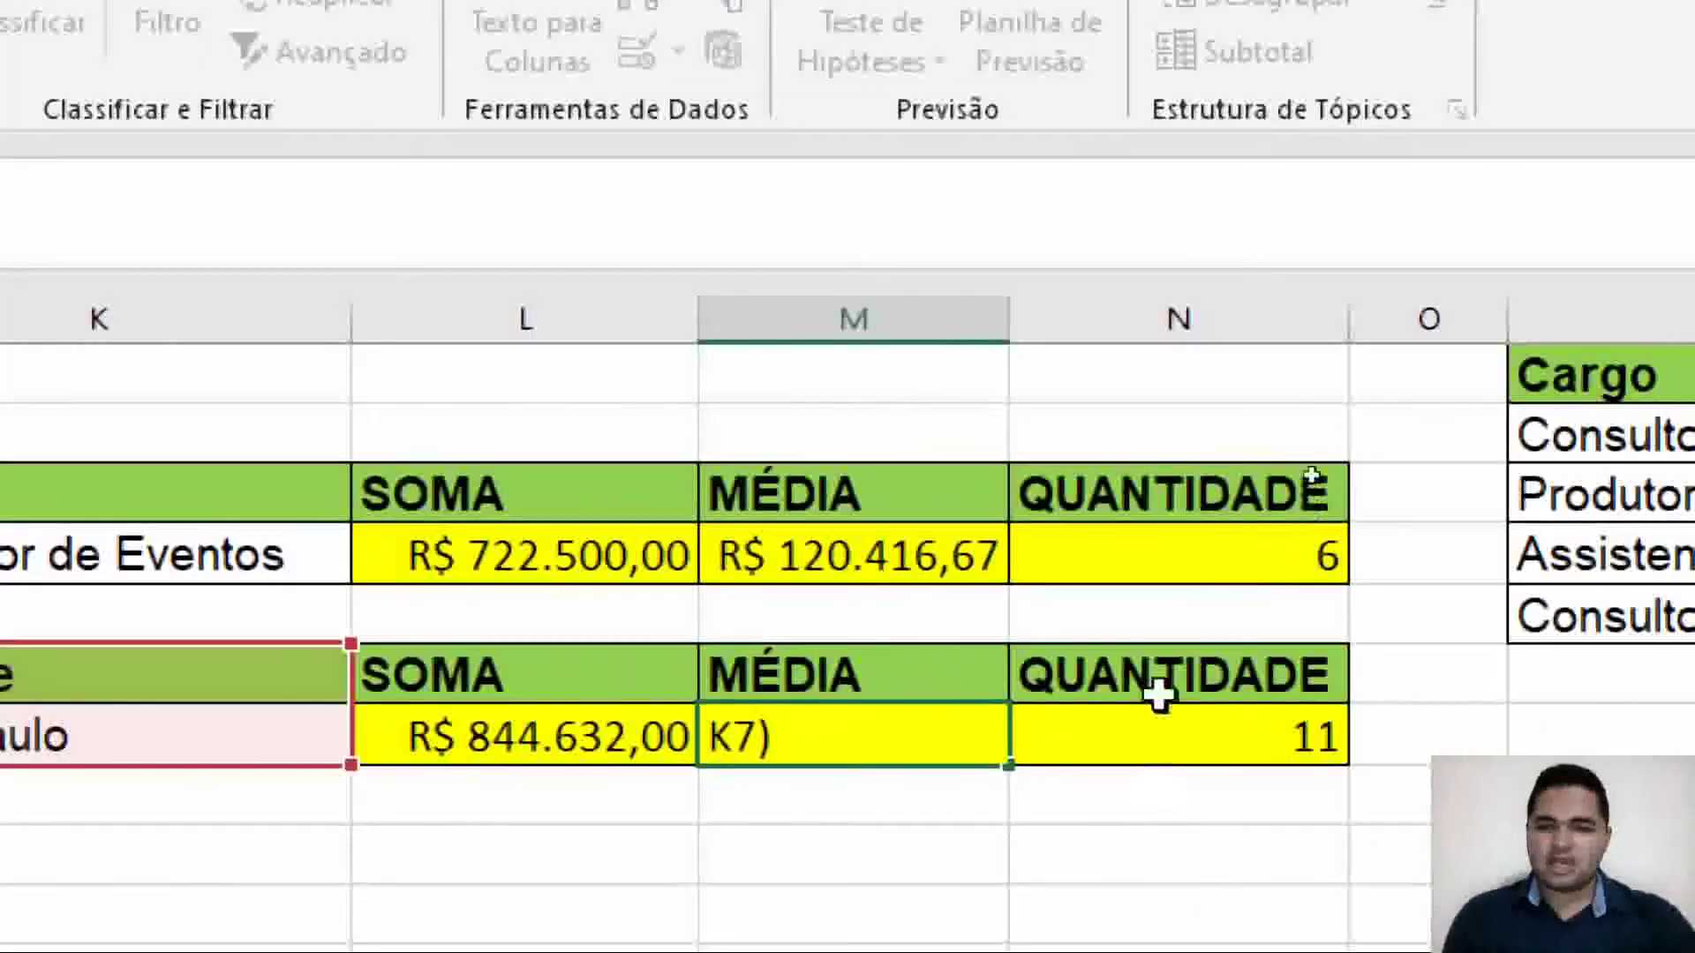
left_click(1142, 733)
double_click(1142, 734)
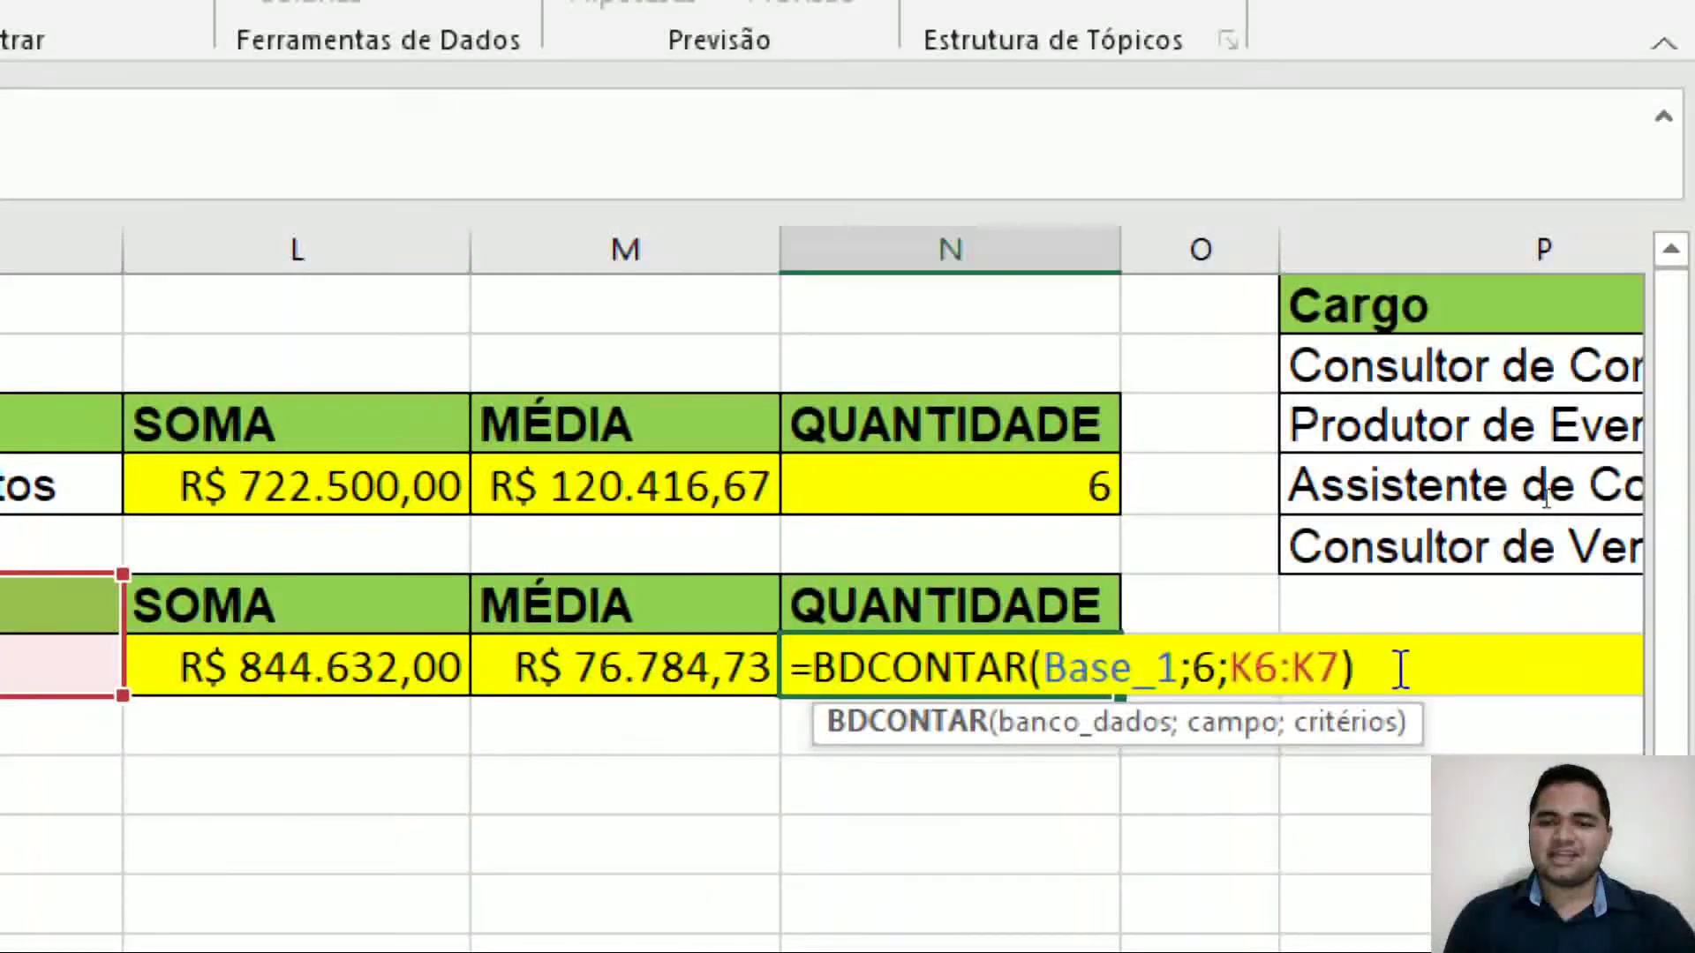
key("Return")
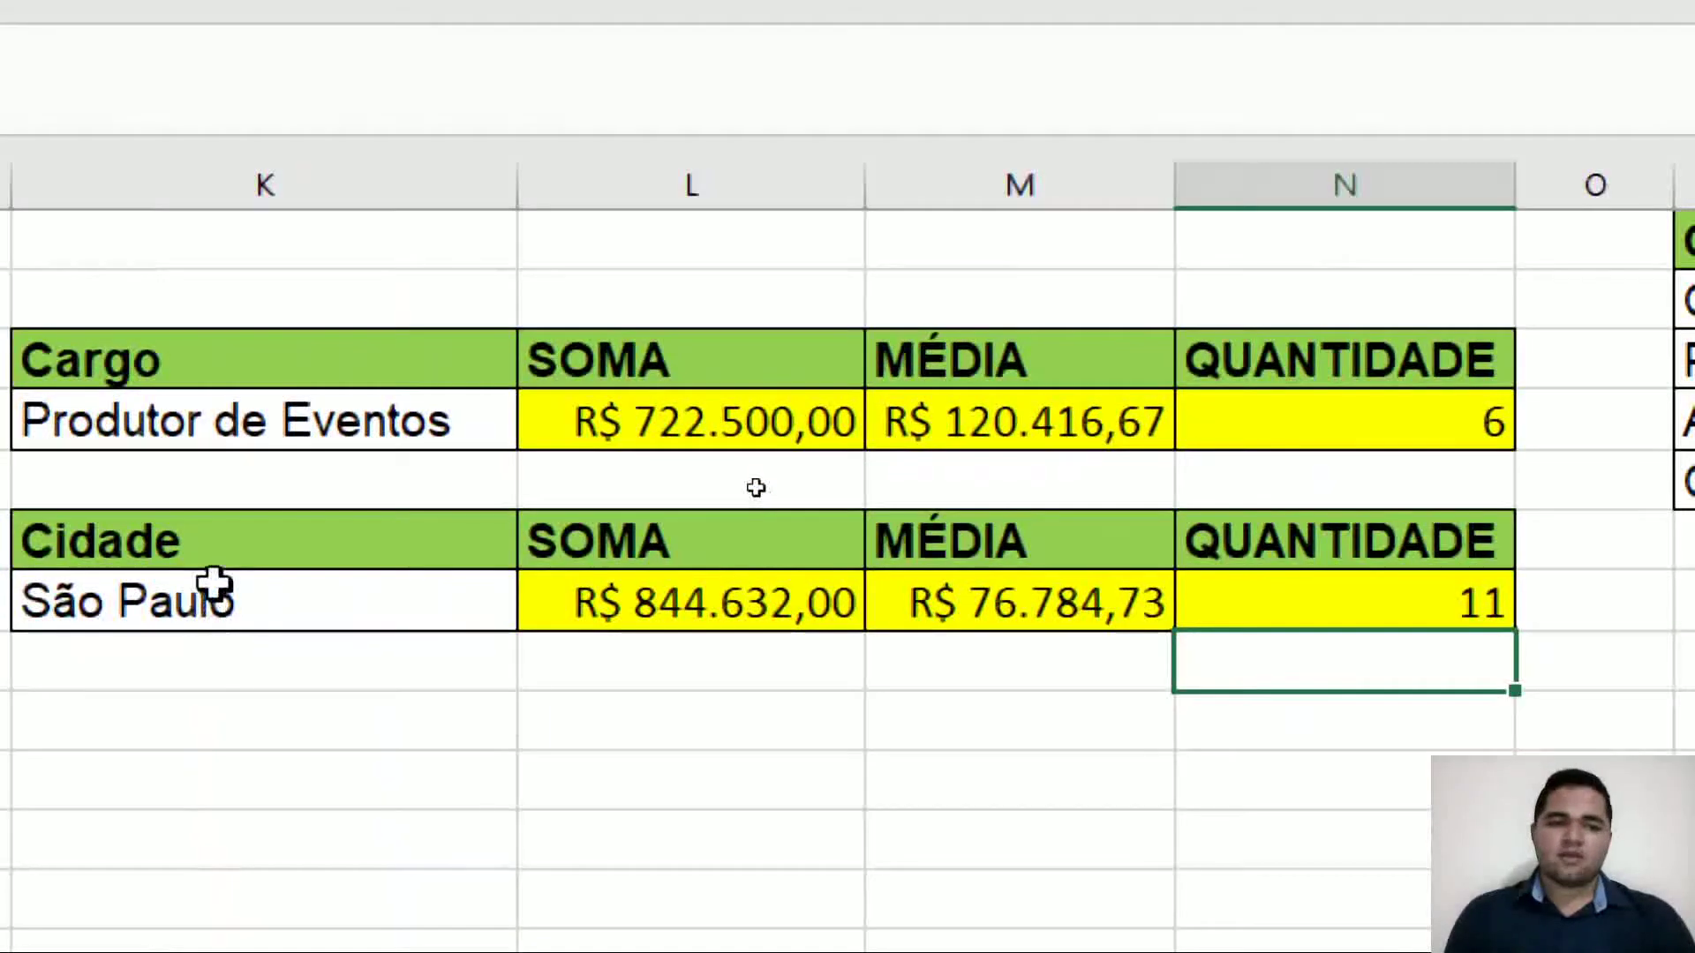
Test the Cidade drop-down in K7 with Blumenau, Barra Bonita and São Manoel, and finish on São Paulo.
left_click(379, 702)
left_click(537, 608)
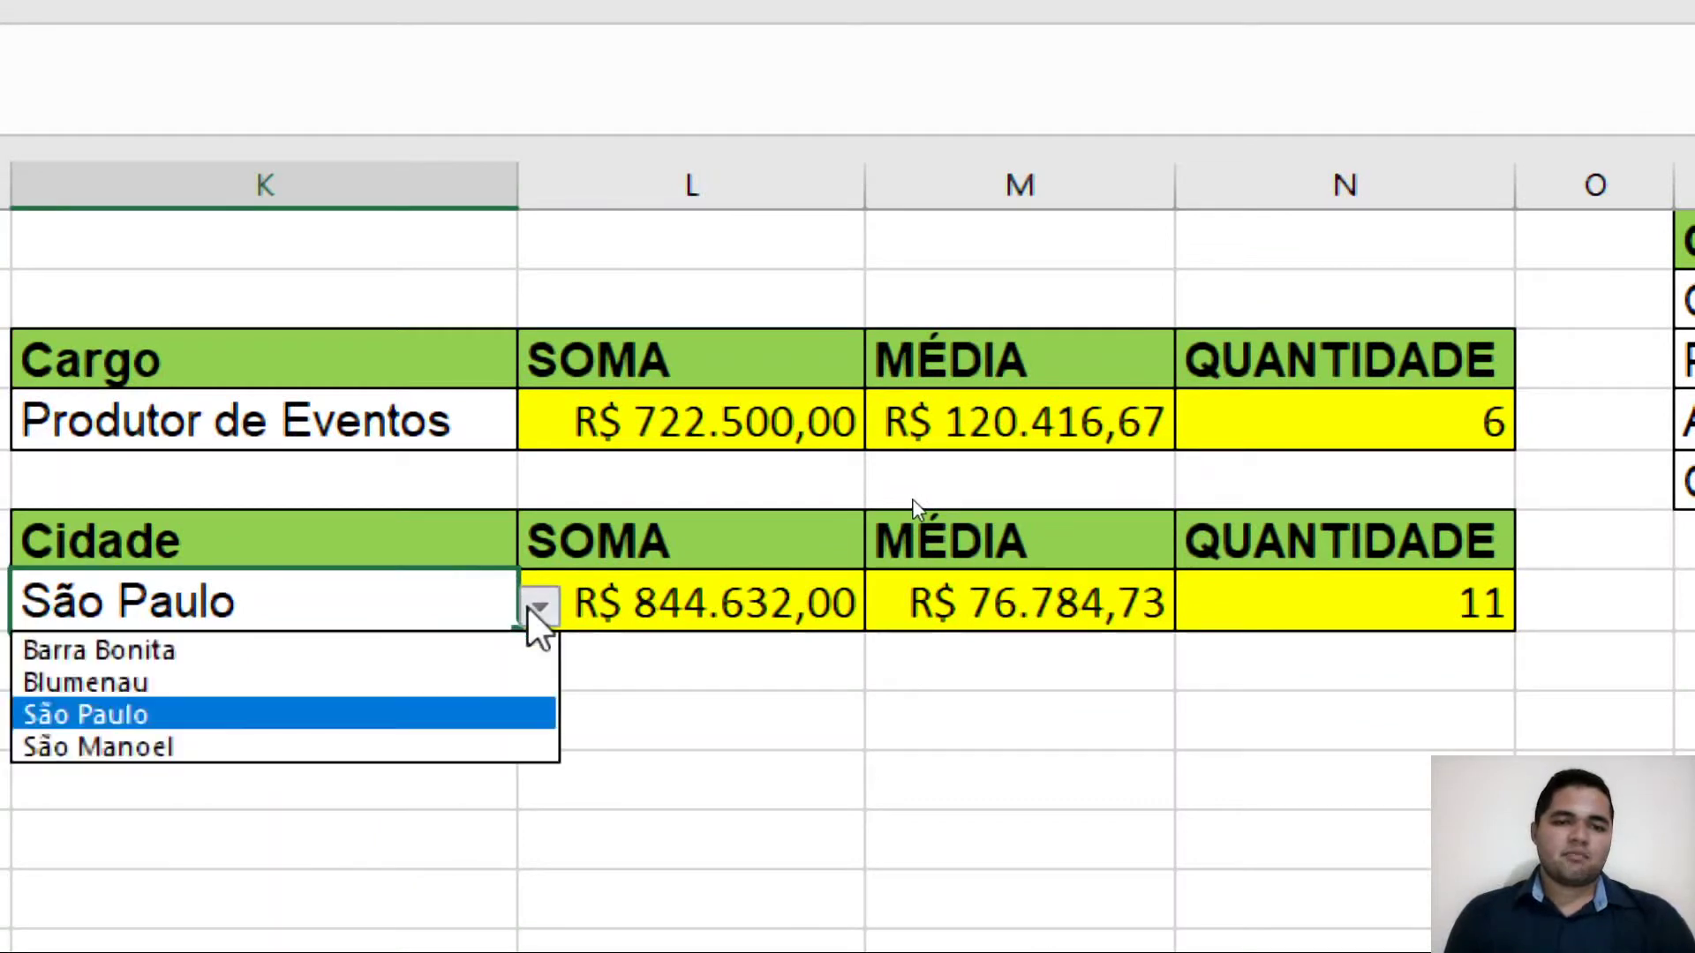
left_click(140, 682)
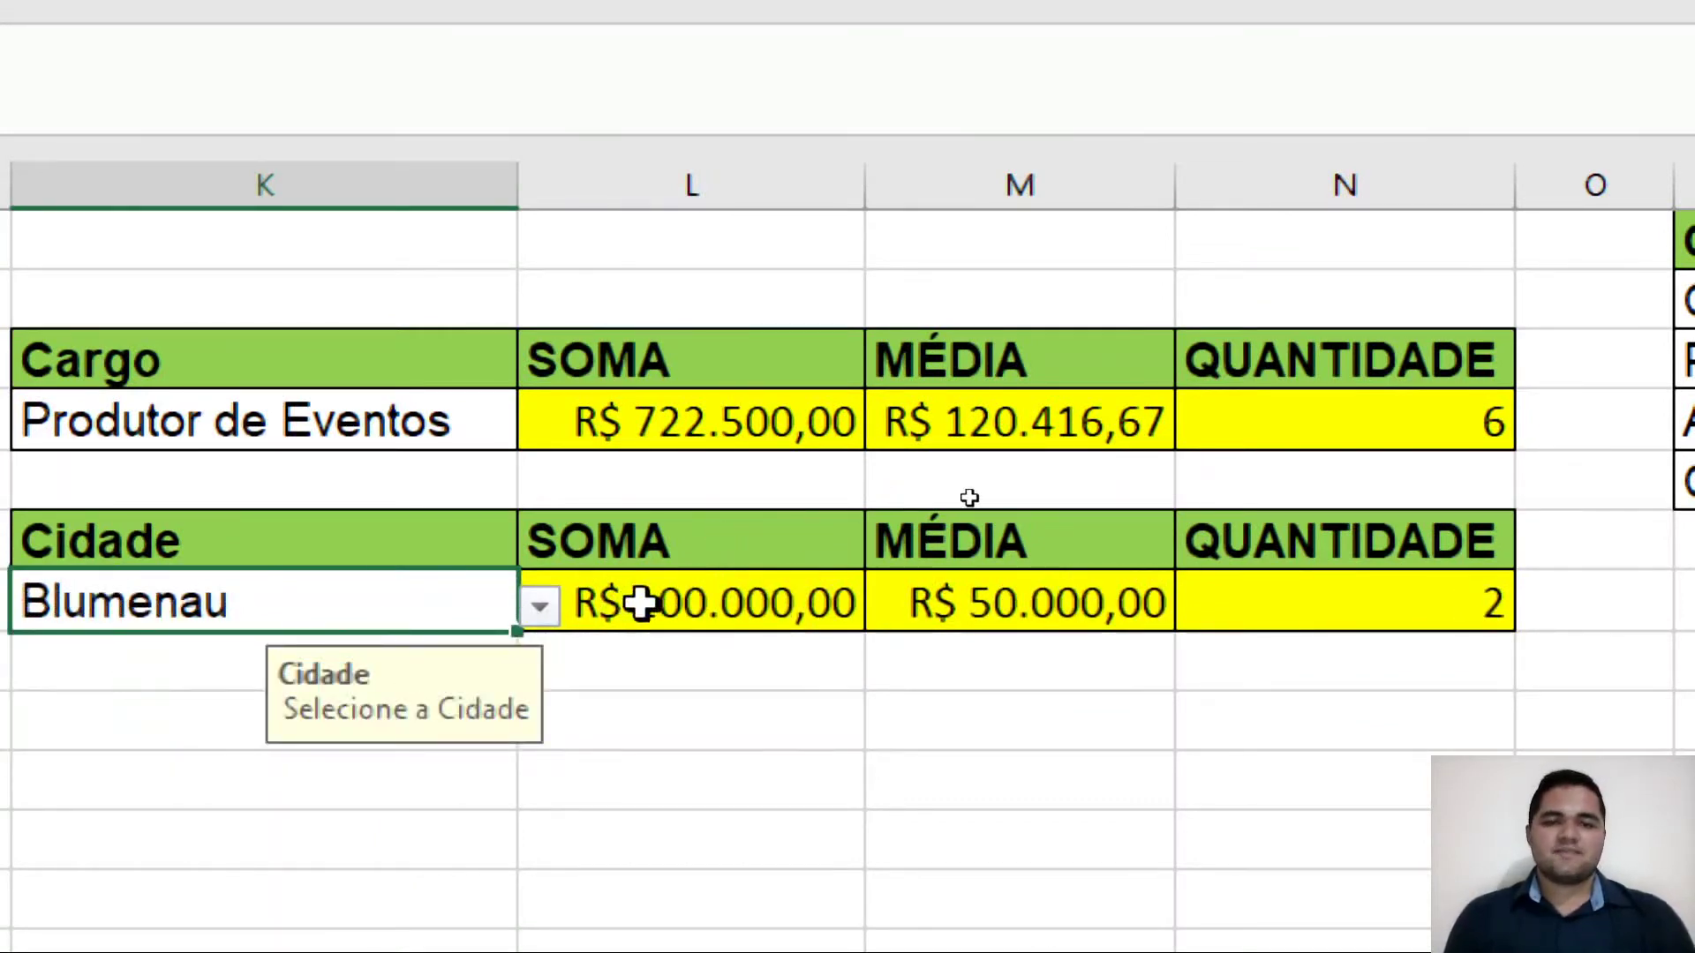
left_click(537, 608)
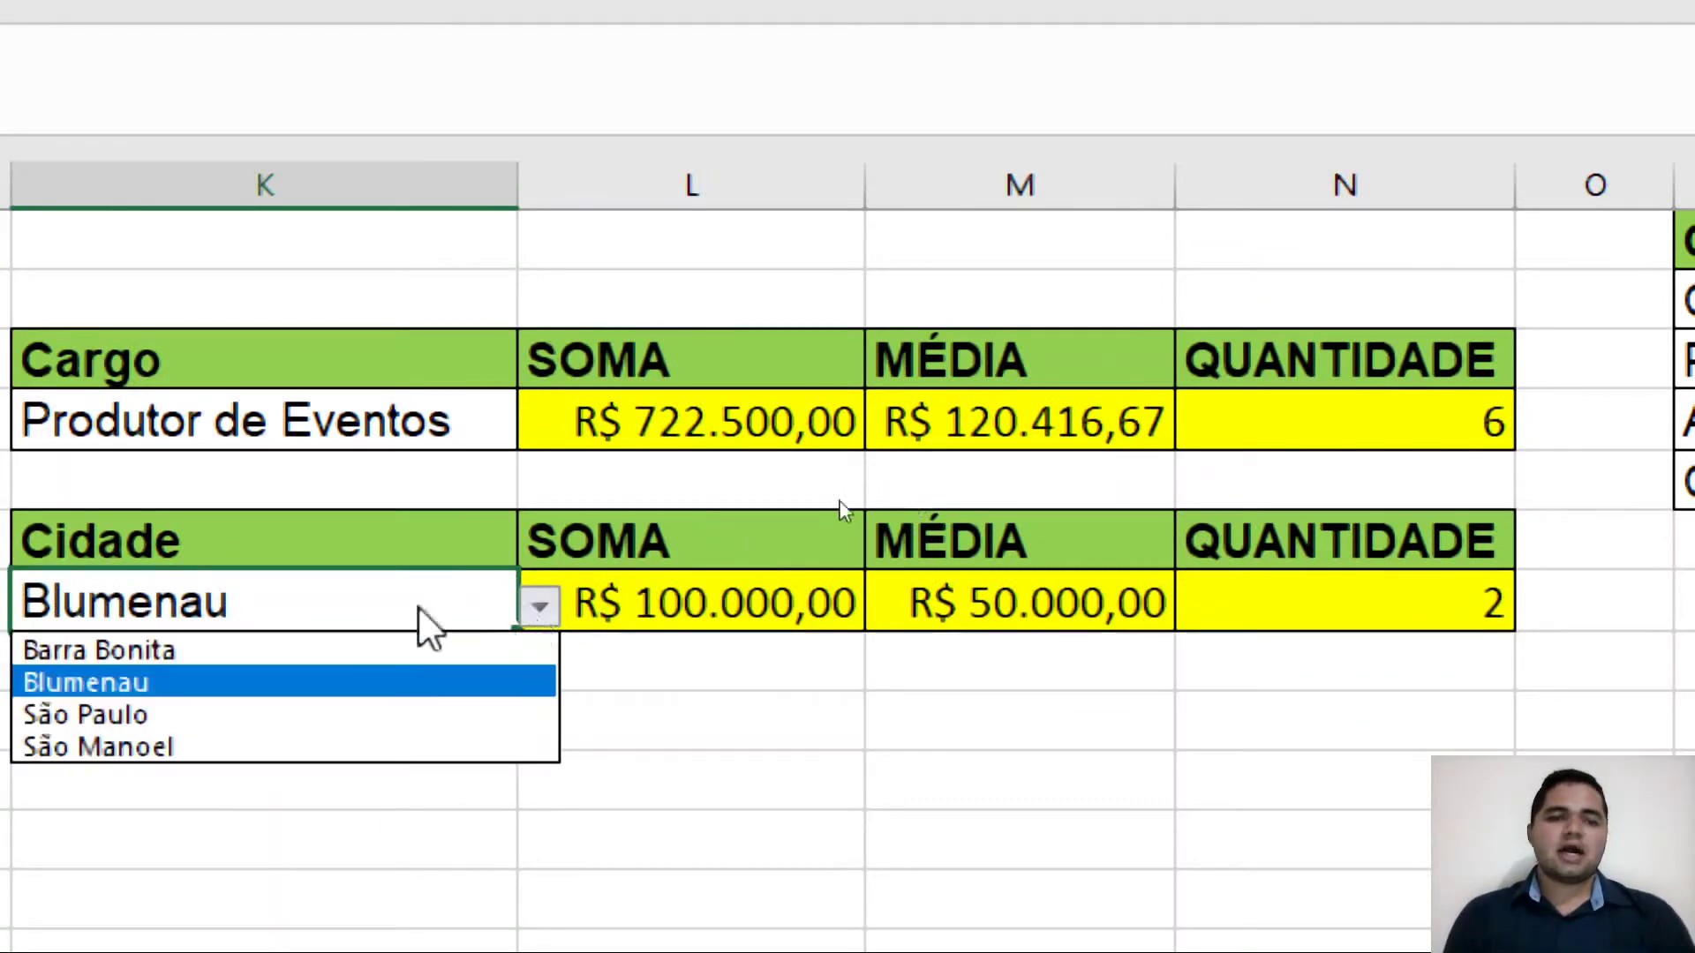
left_click(254, 652)
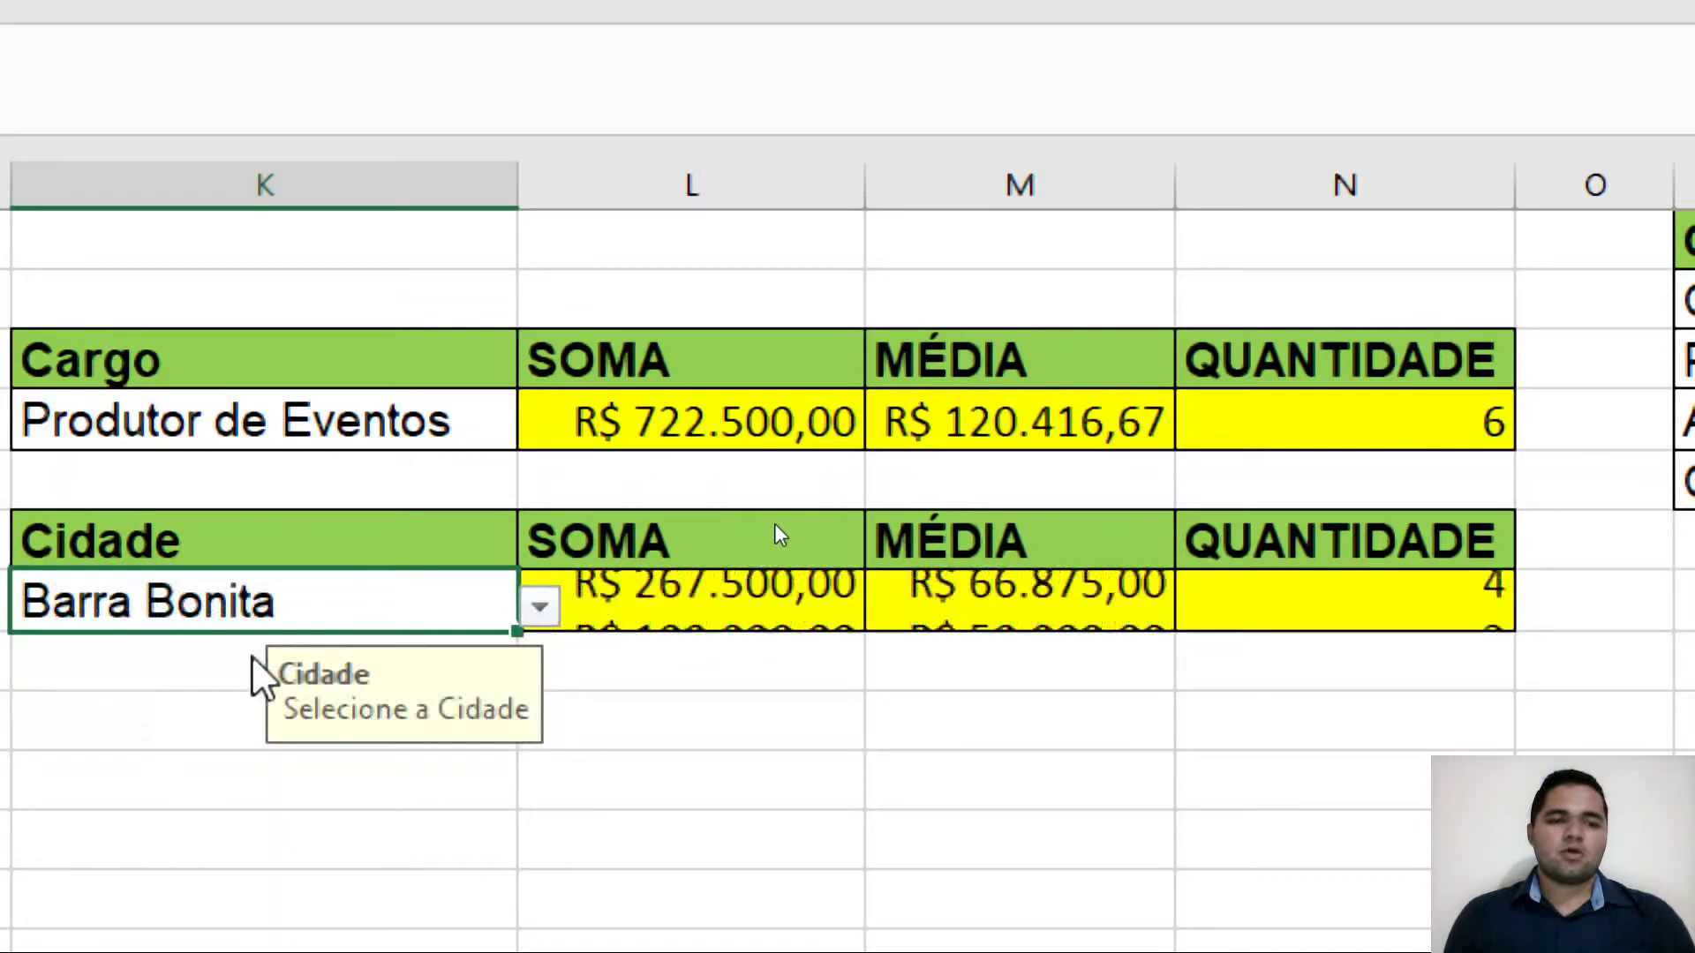
left_click(540, 607)
left_click(84, 762)
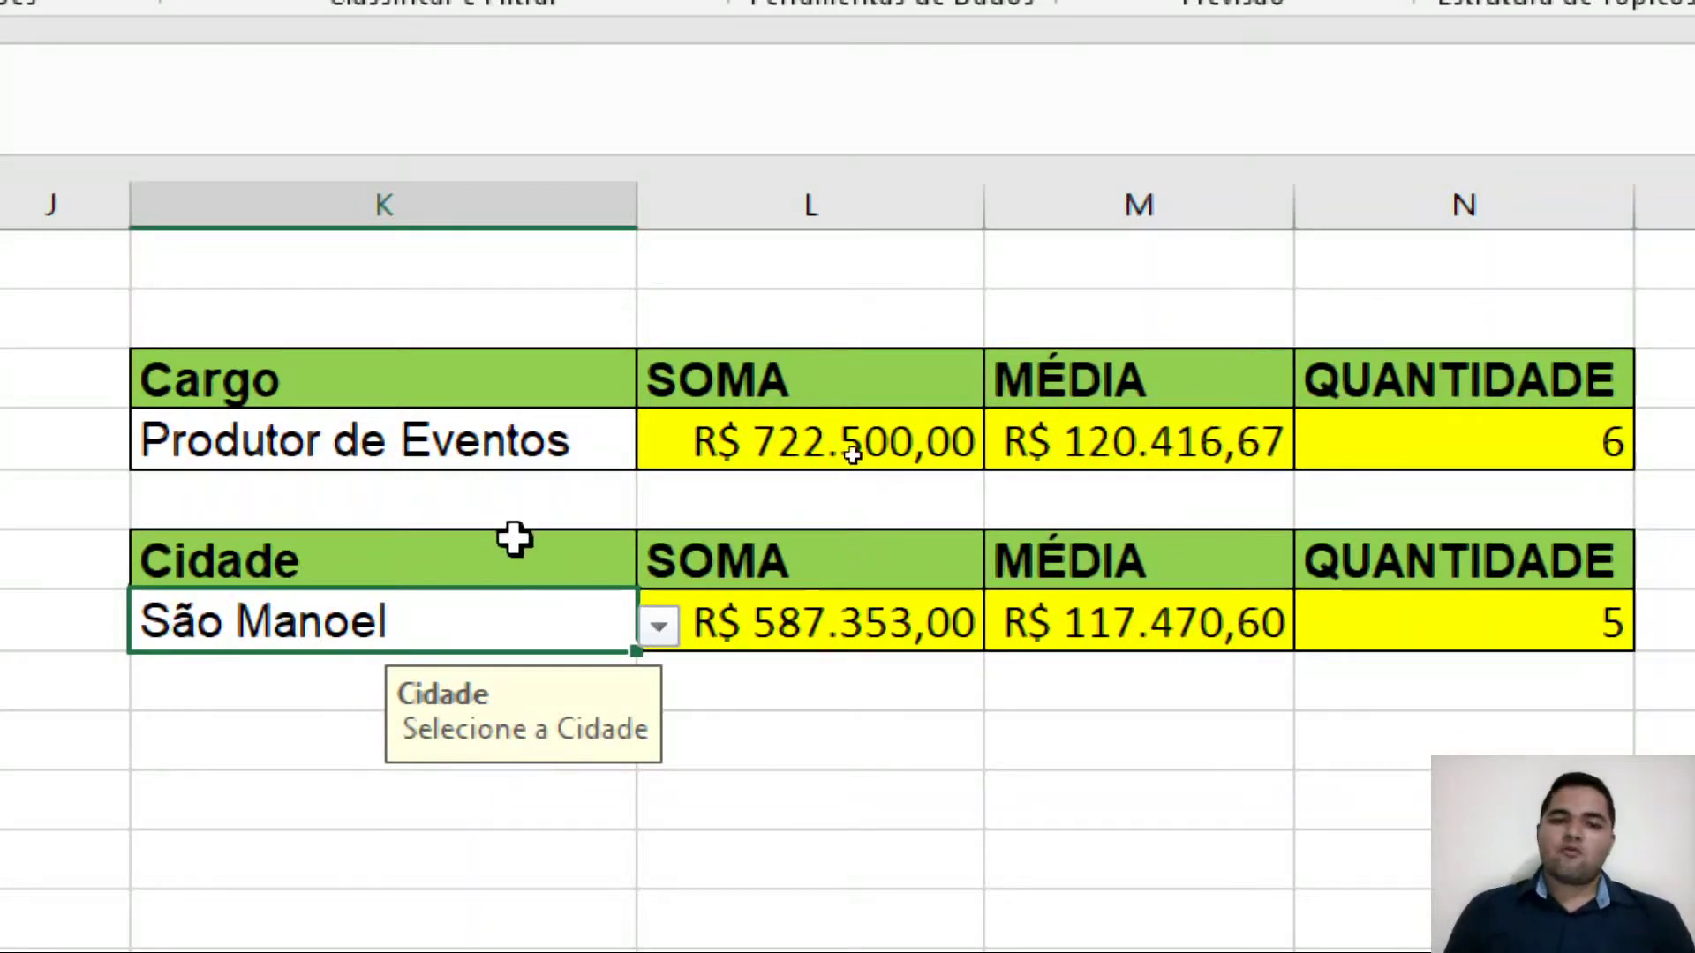
left_click(659, 627)
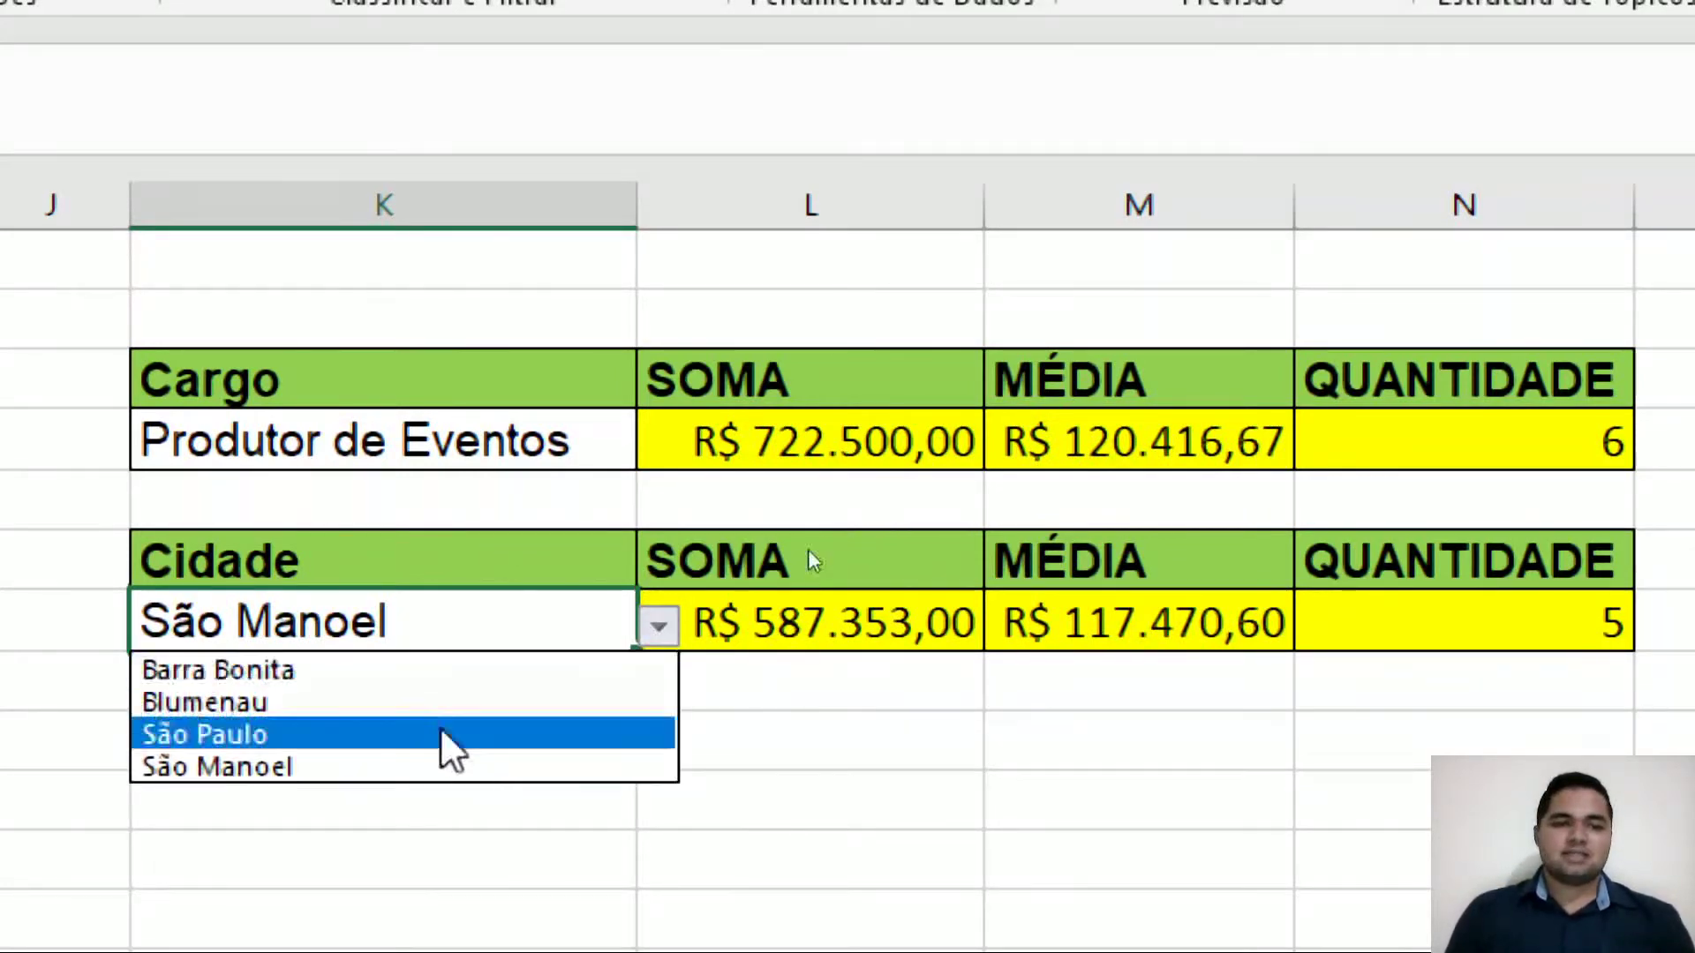
left_click(437, 742)
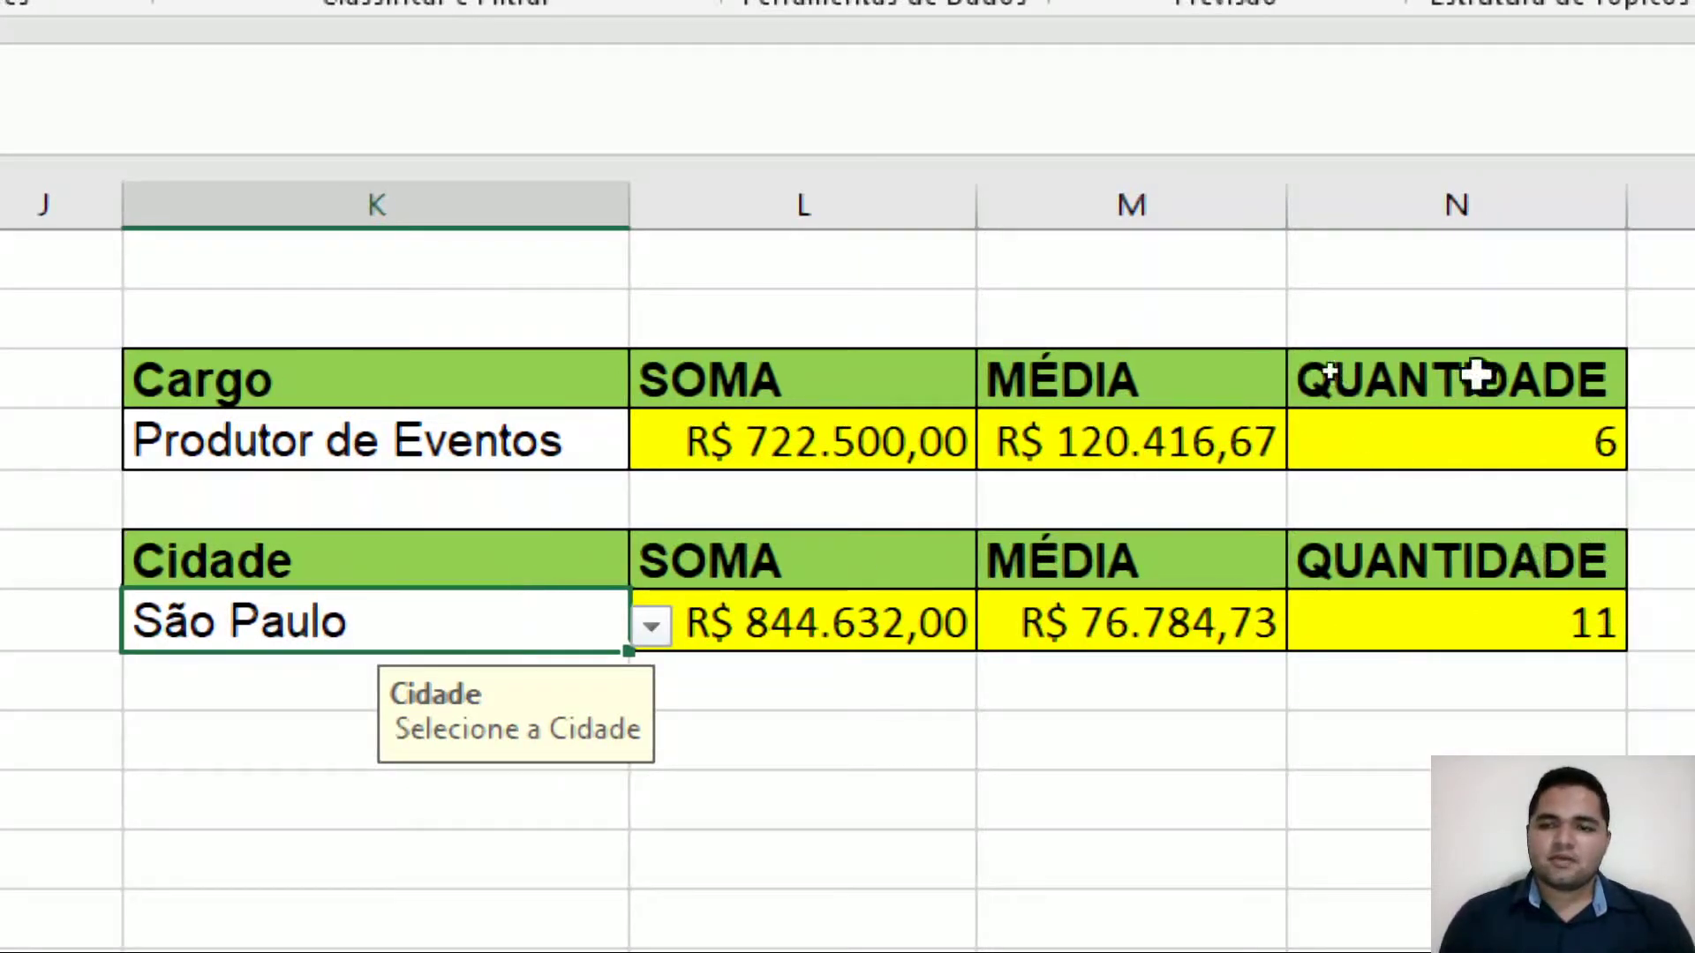
Switch the Cargo selection in K4 to Consultor de Compras, and set it back to Produtor de Eventos.
left_click(591, 449)
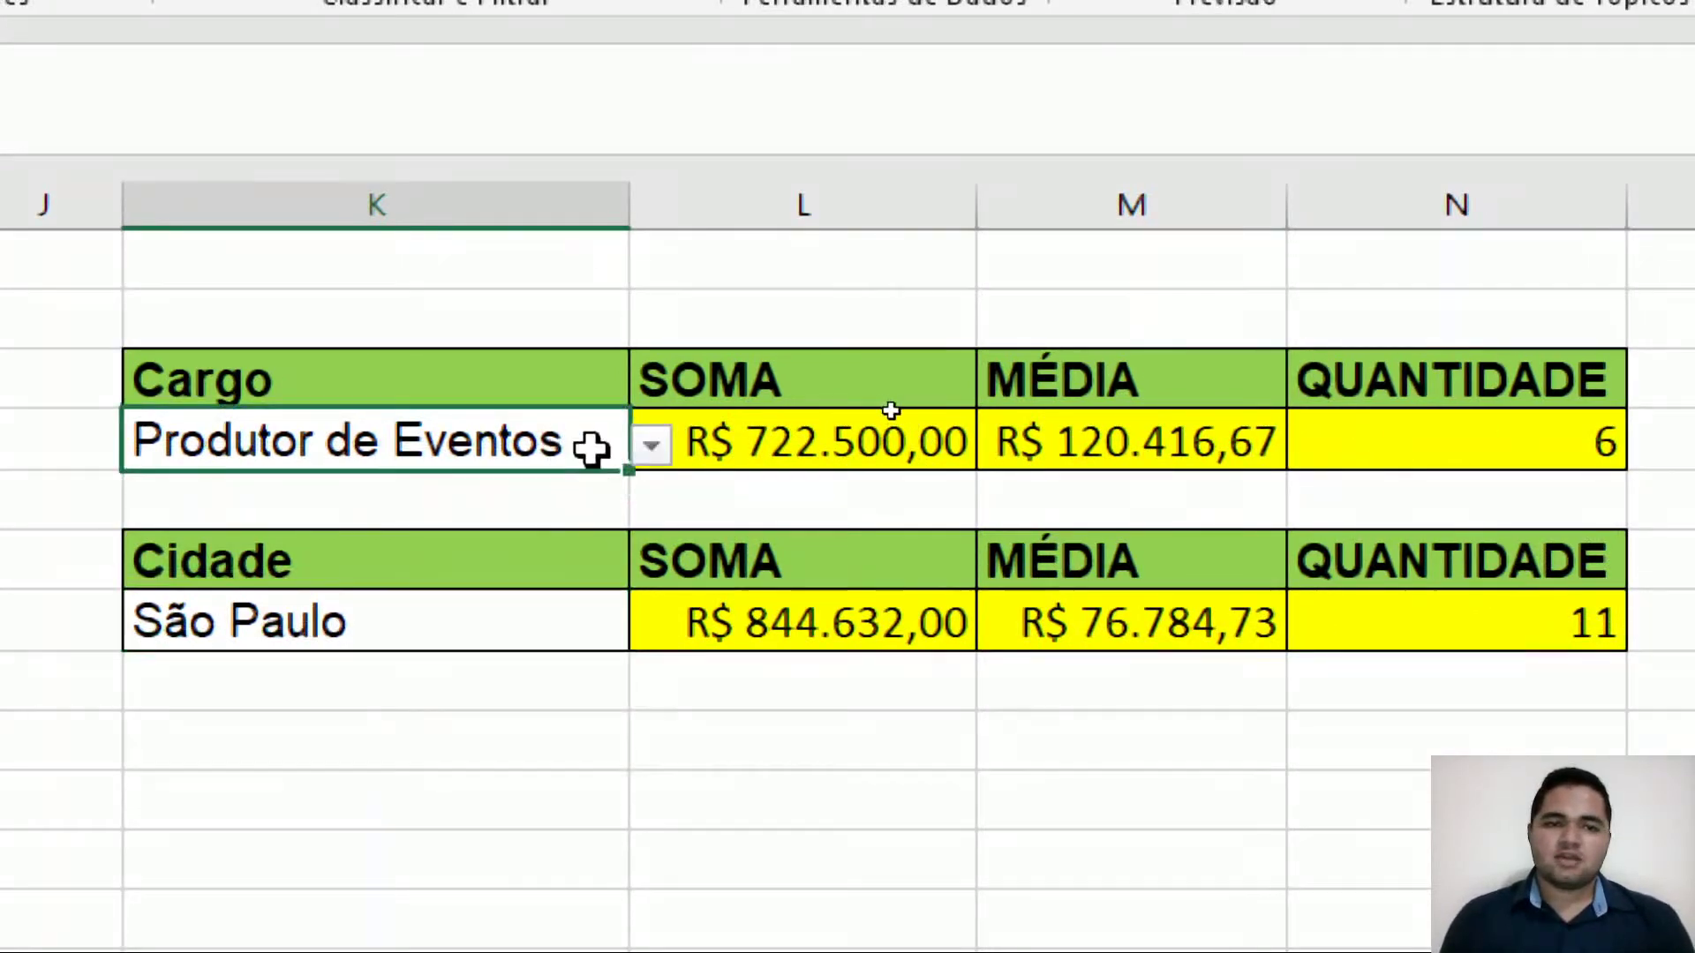
left_click(653, 447)
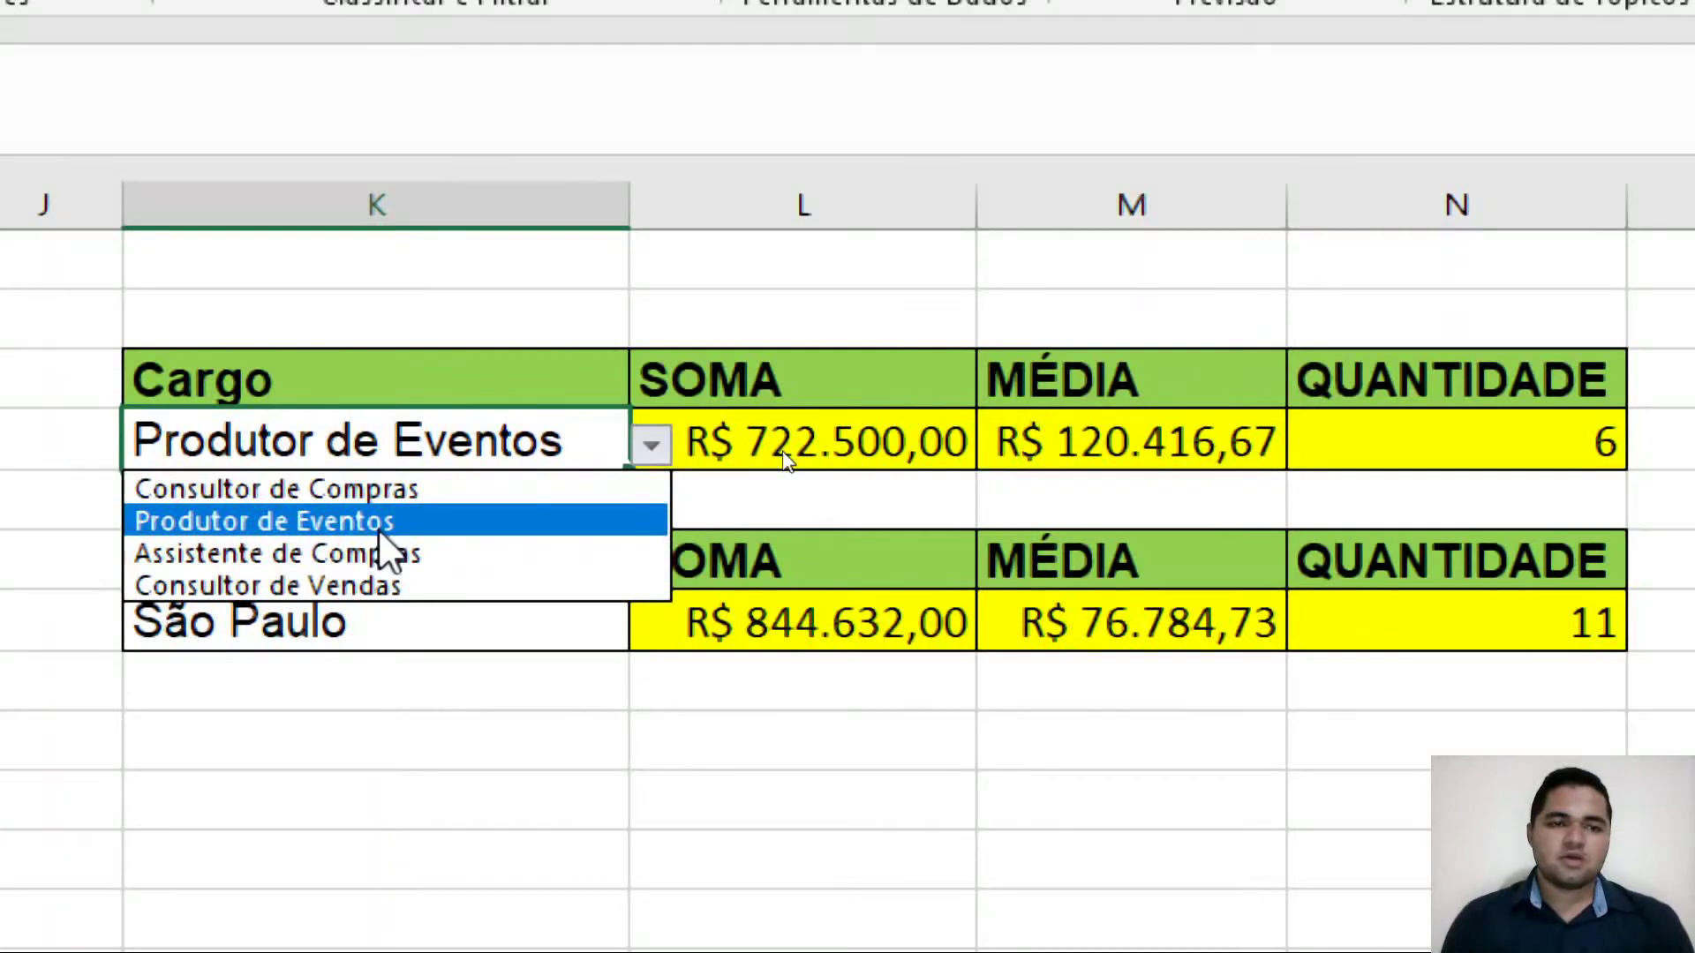
left_click(378, 496)
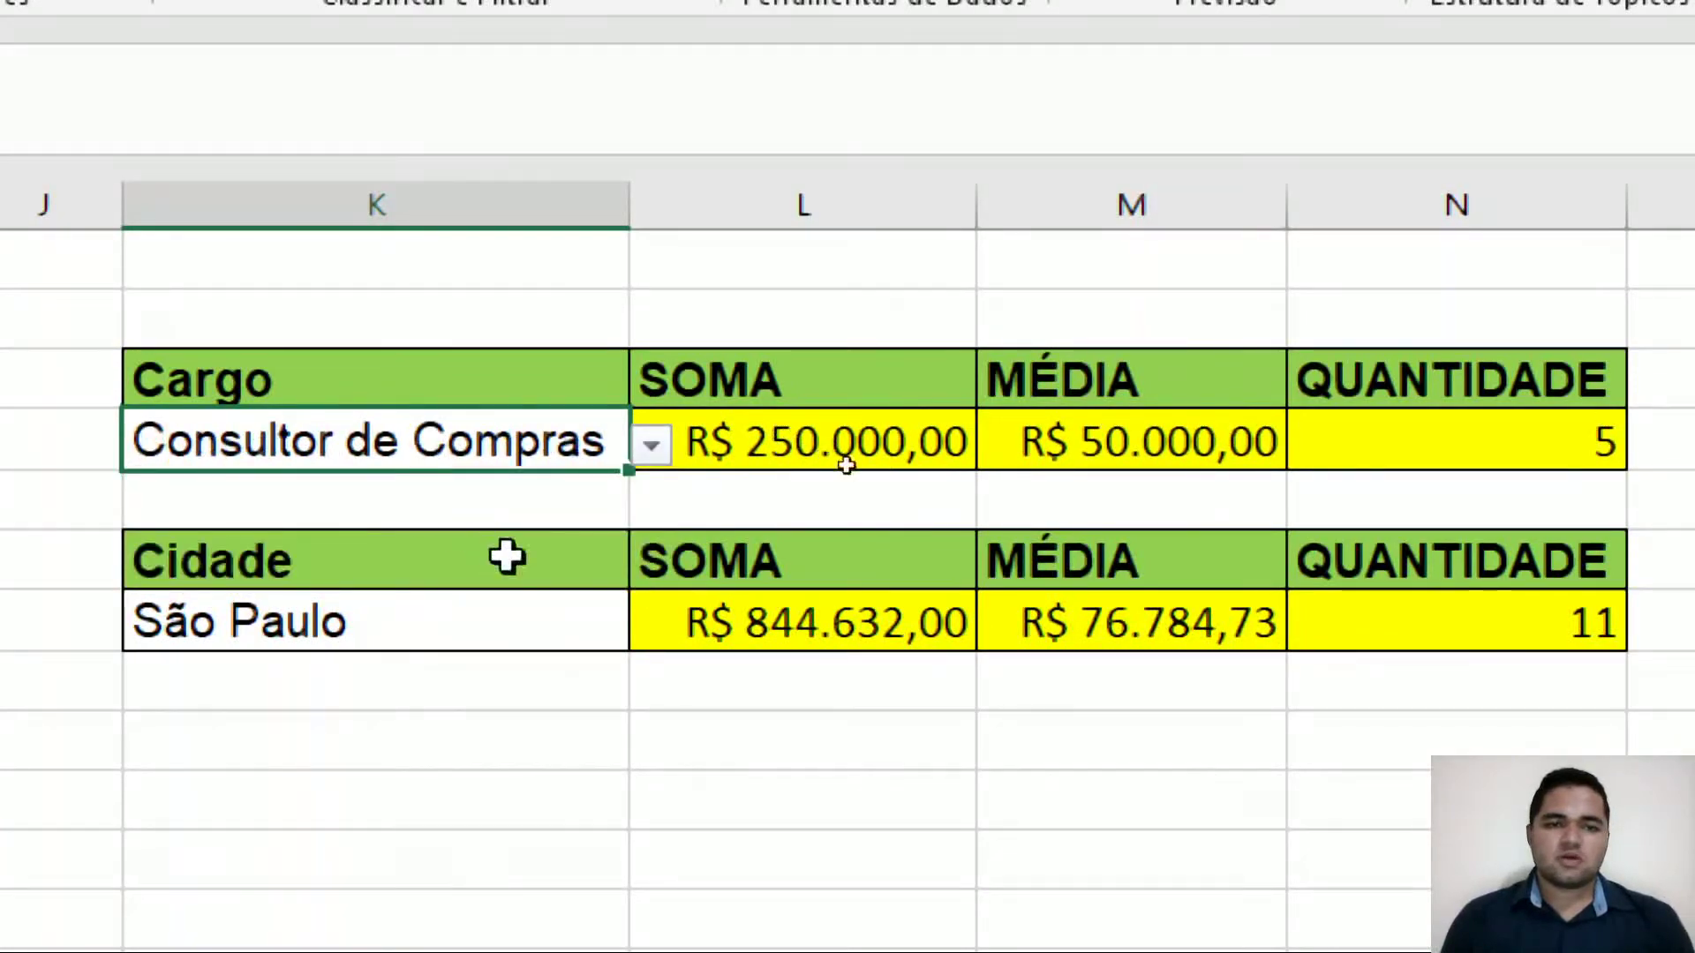
left_click(578, 623)
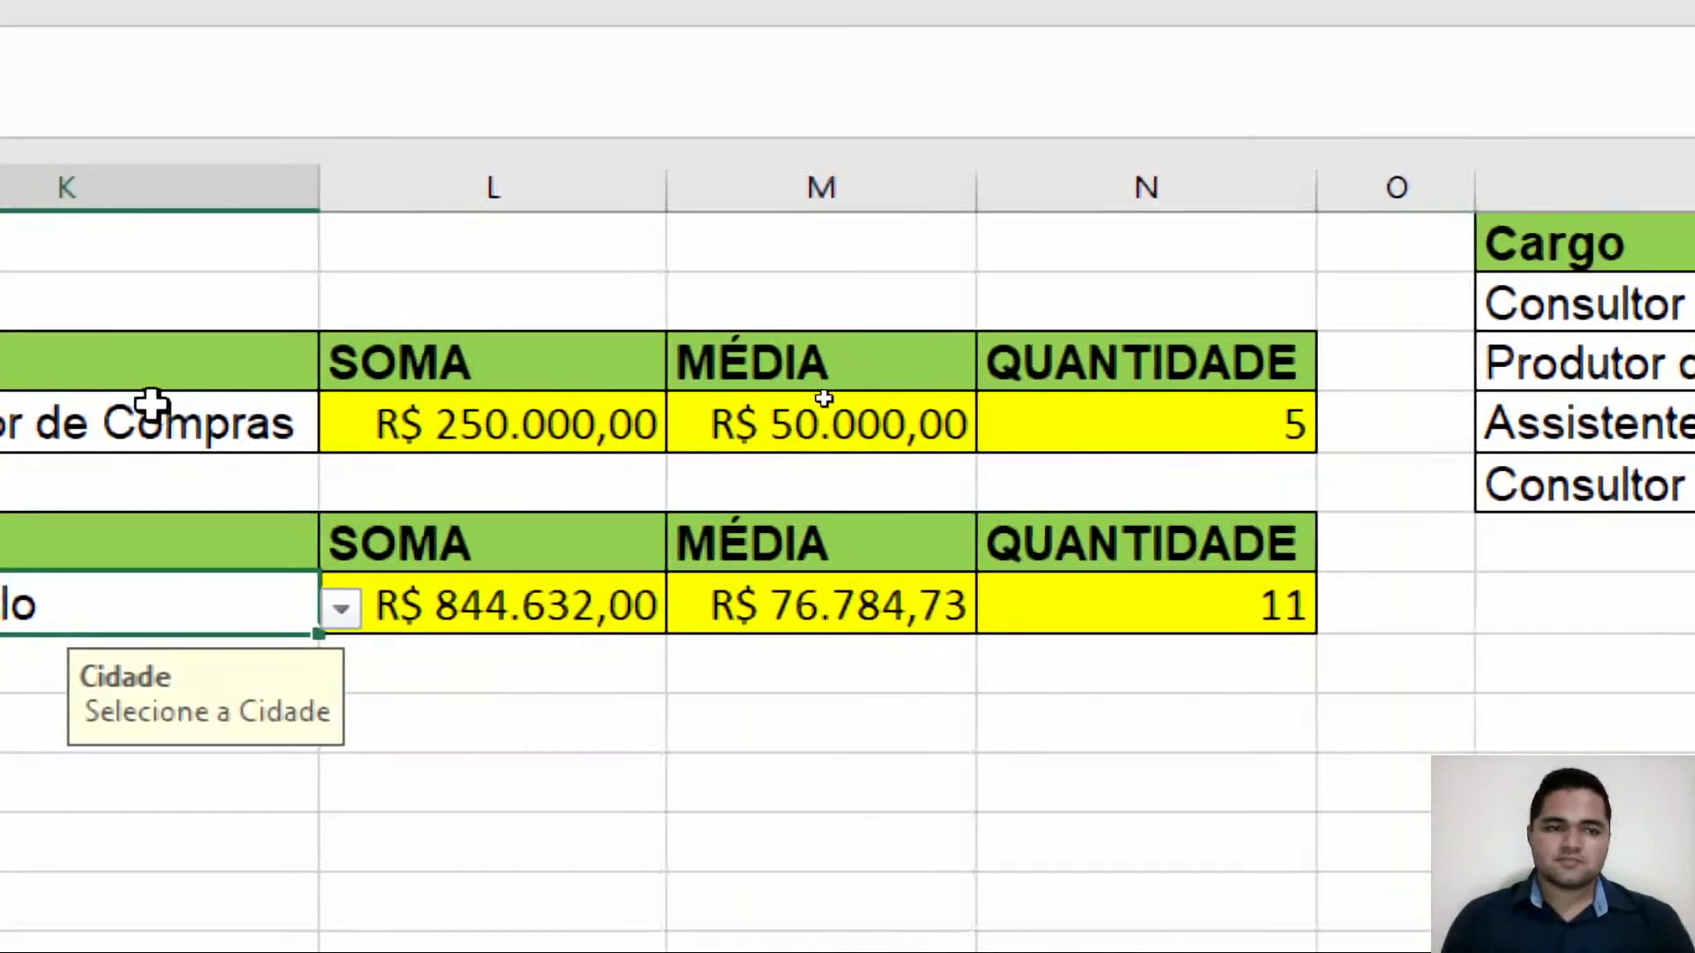
left_click(655, 443)
left_click(736, 432)
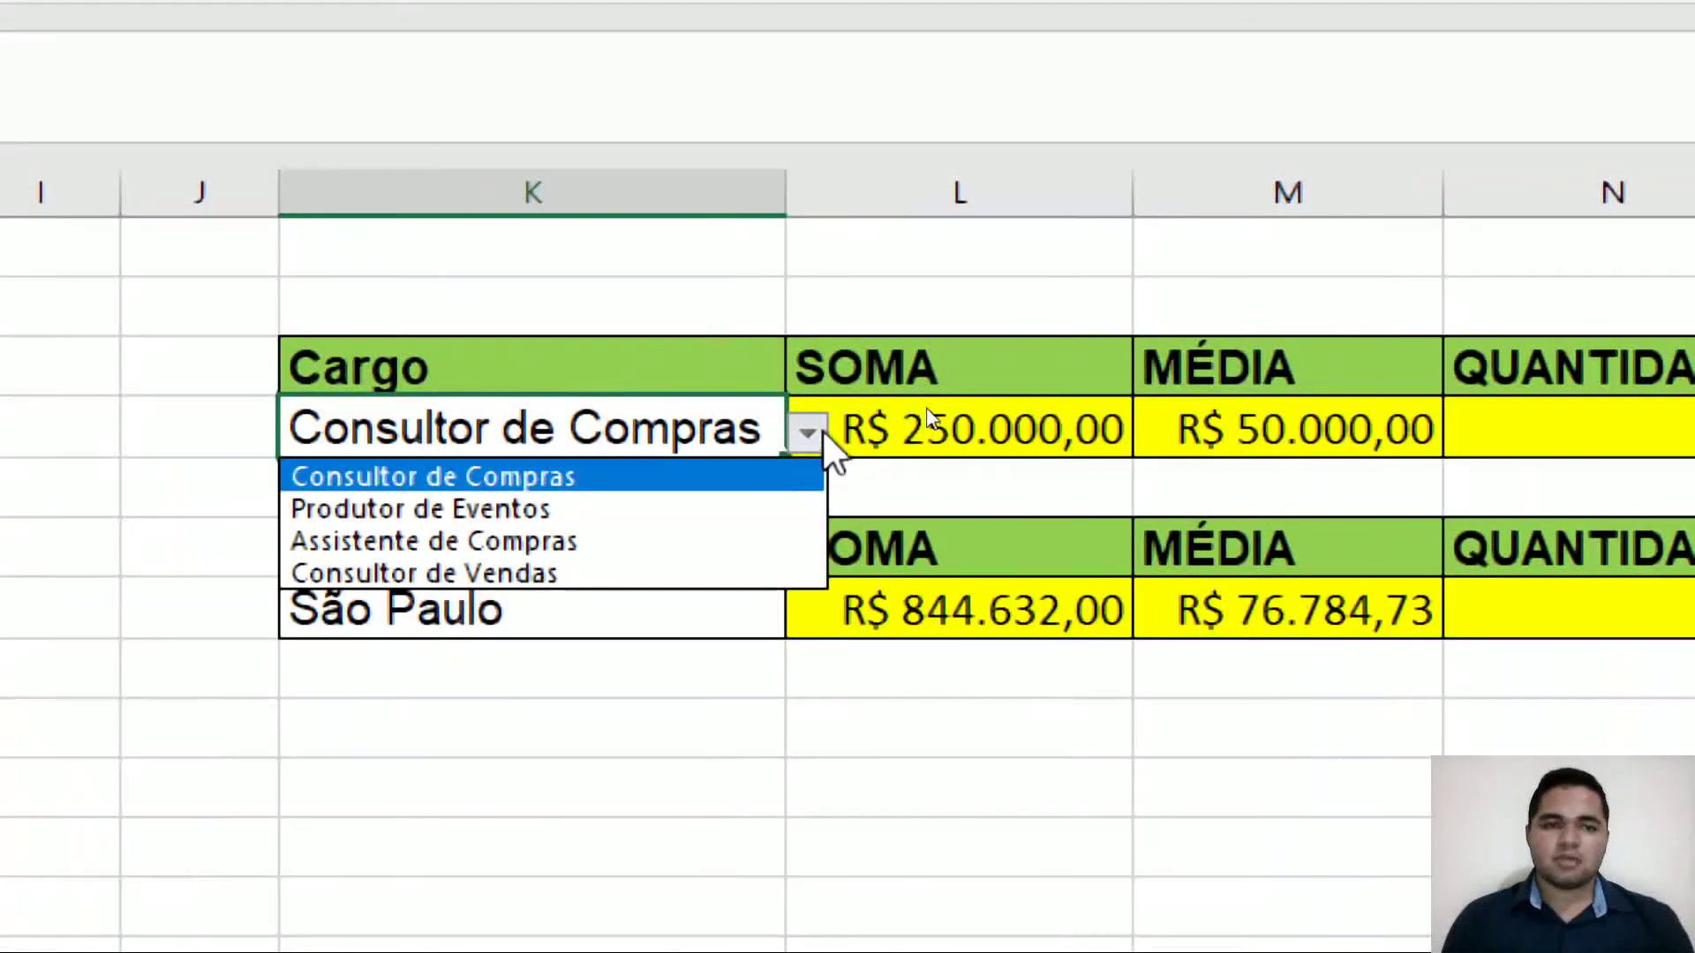
left_click(454, 508)
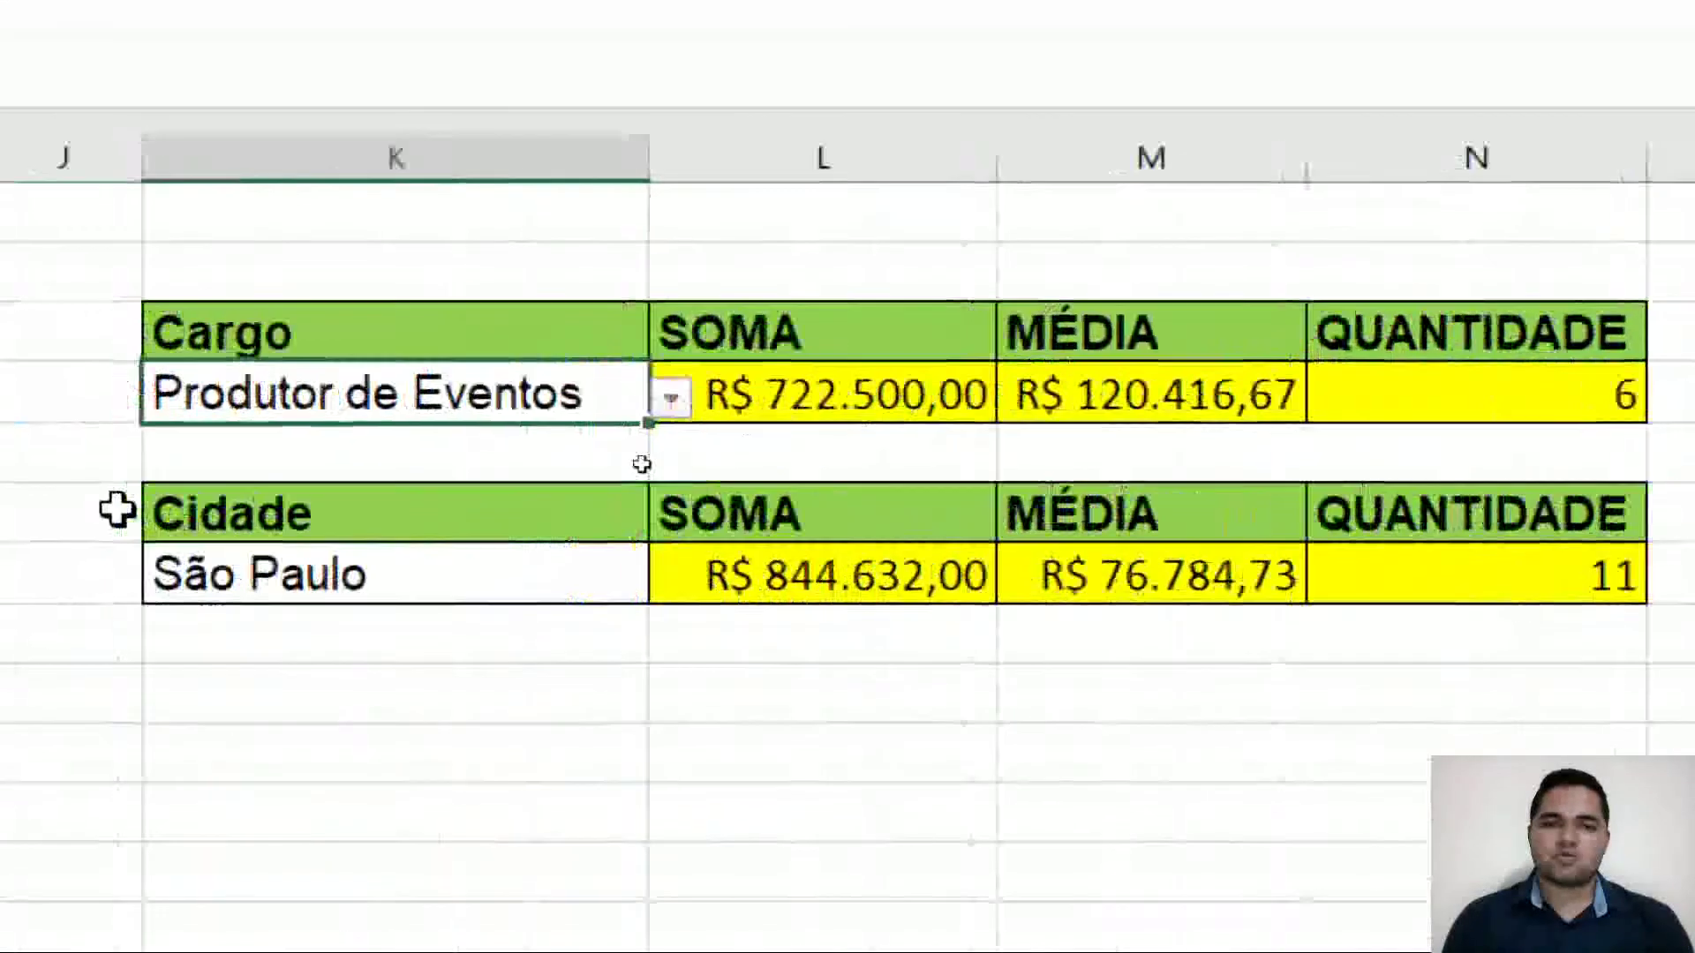
Cycle the Cidade selection in K7 through São Manoel, Barra Bonita and Blumenau, ending on São Paulo.
left_click(674, 506)
left_click(755, 543)
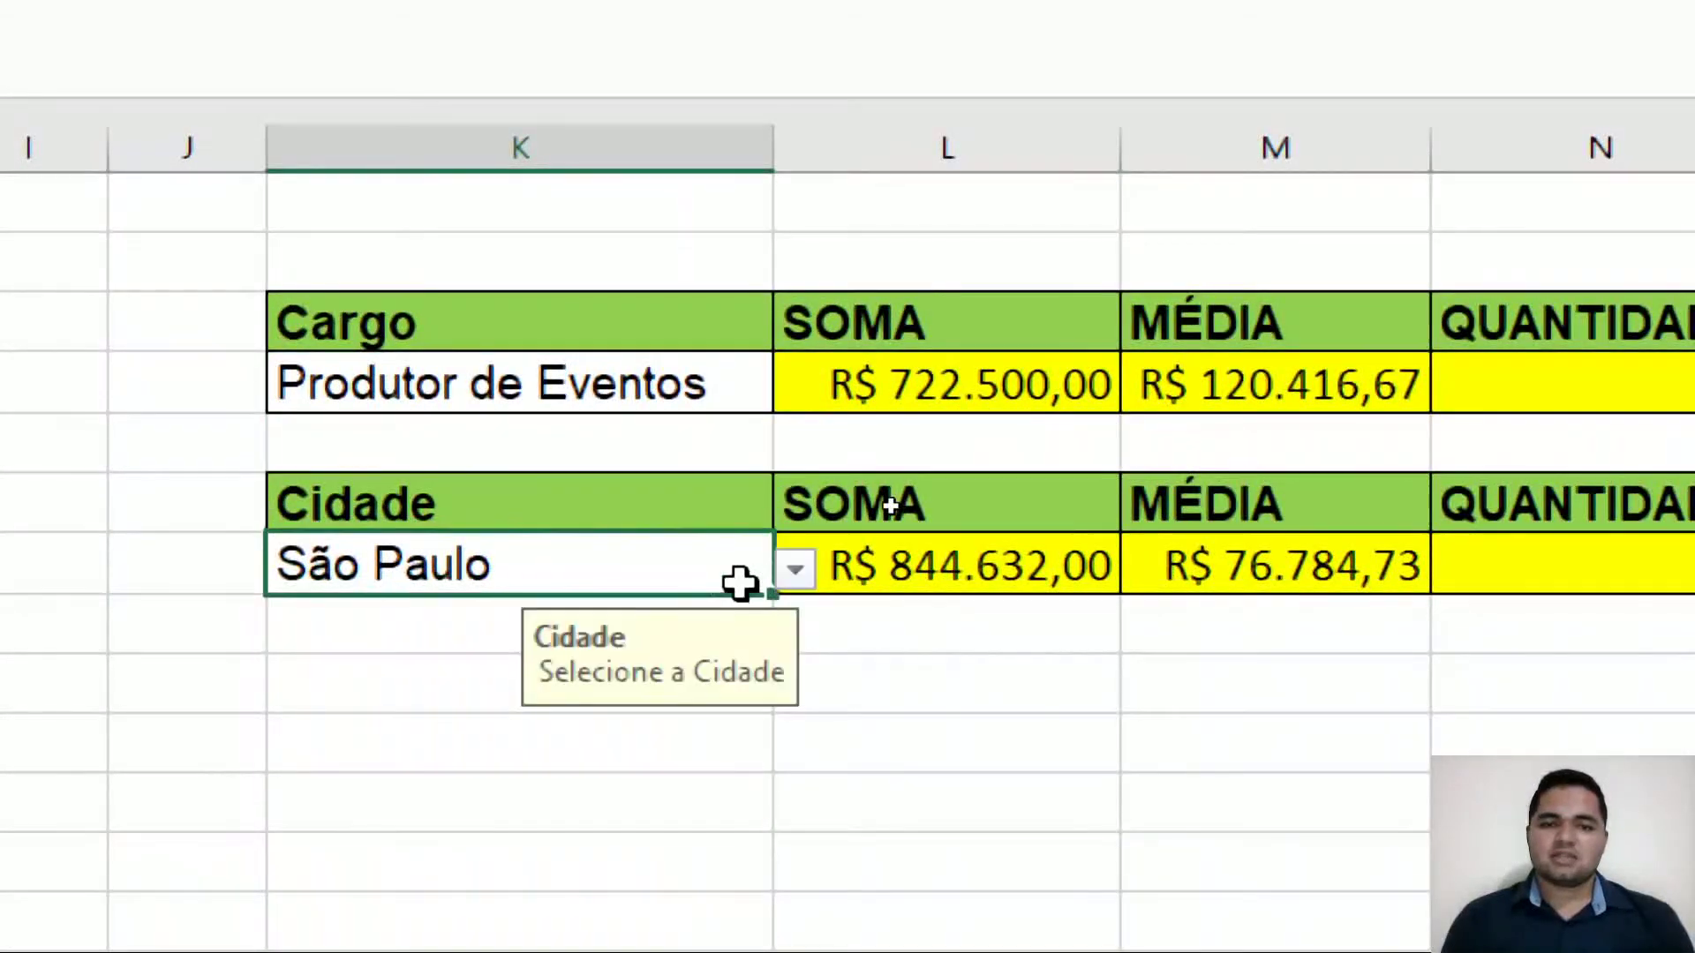
left_click(795, 572)
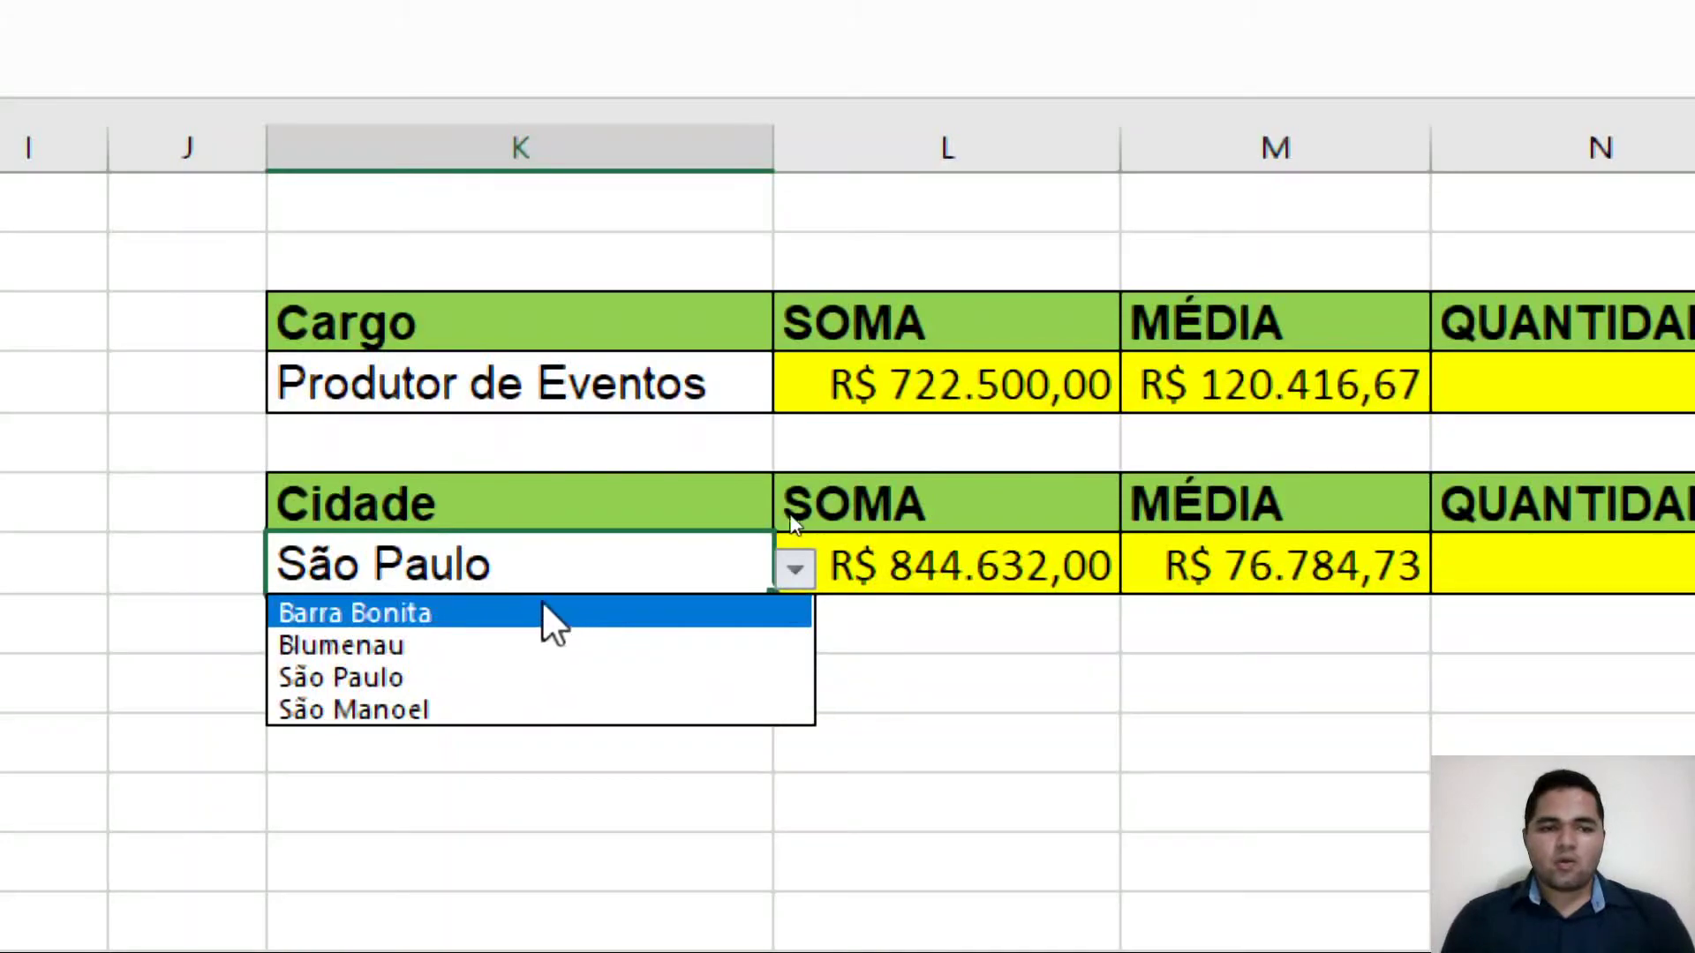
left_click(379, 710)
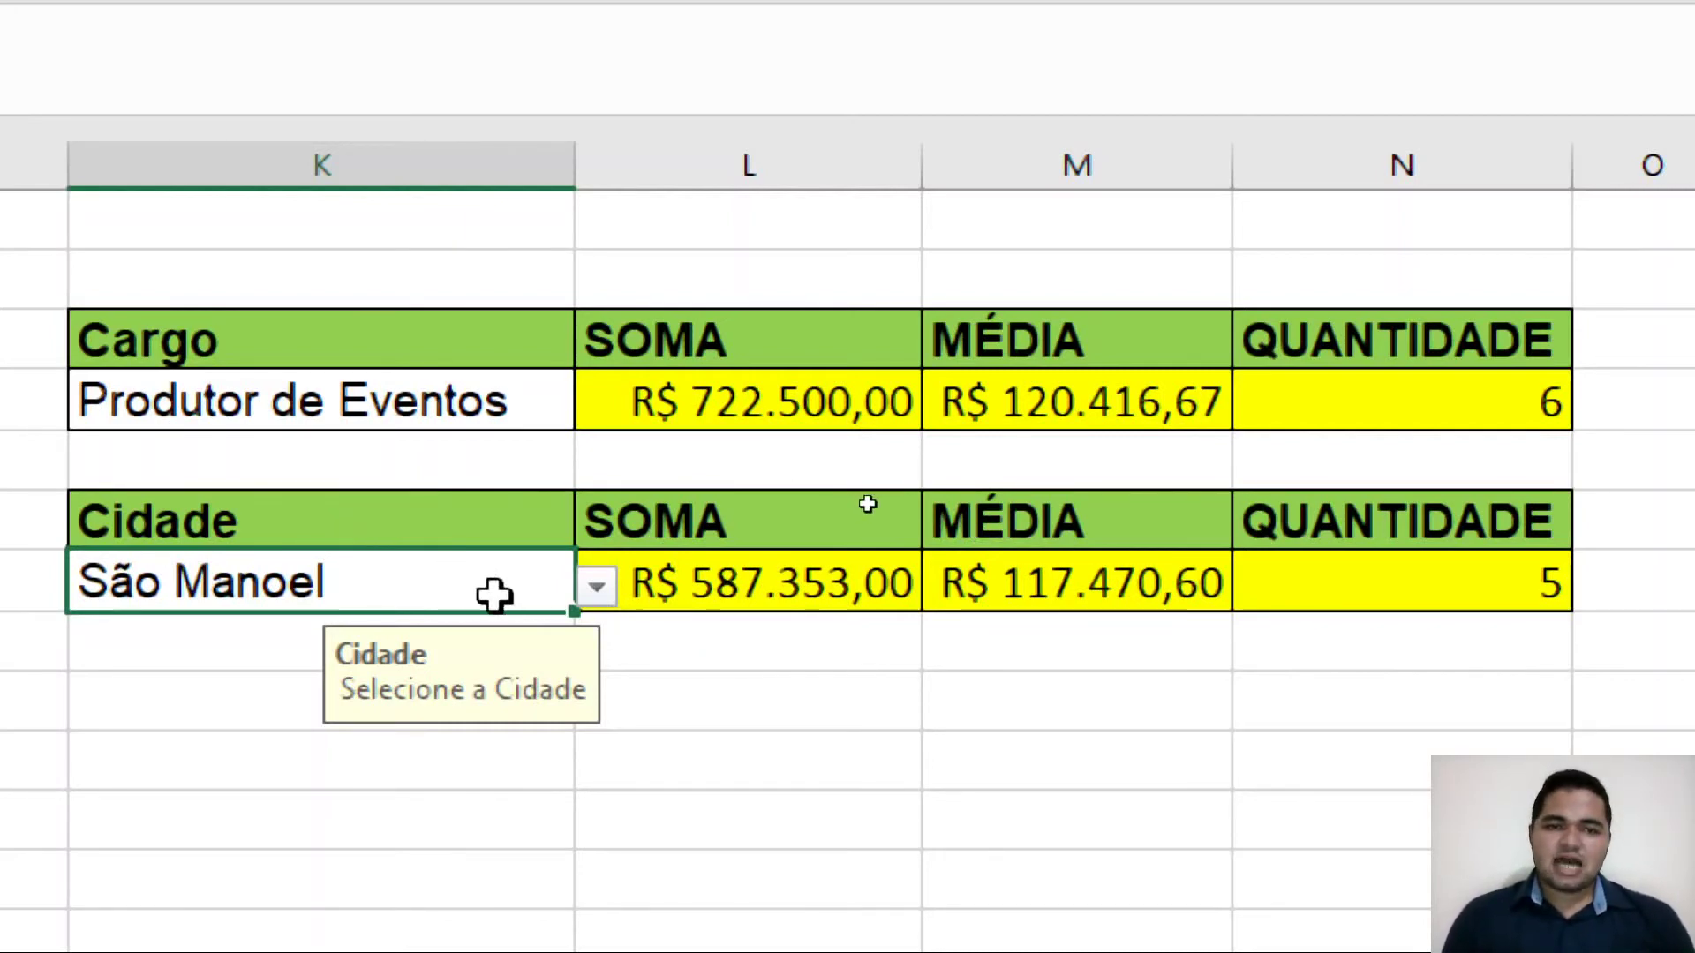
left_click(597, 586)
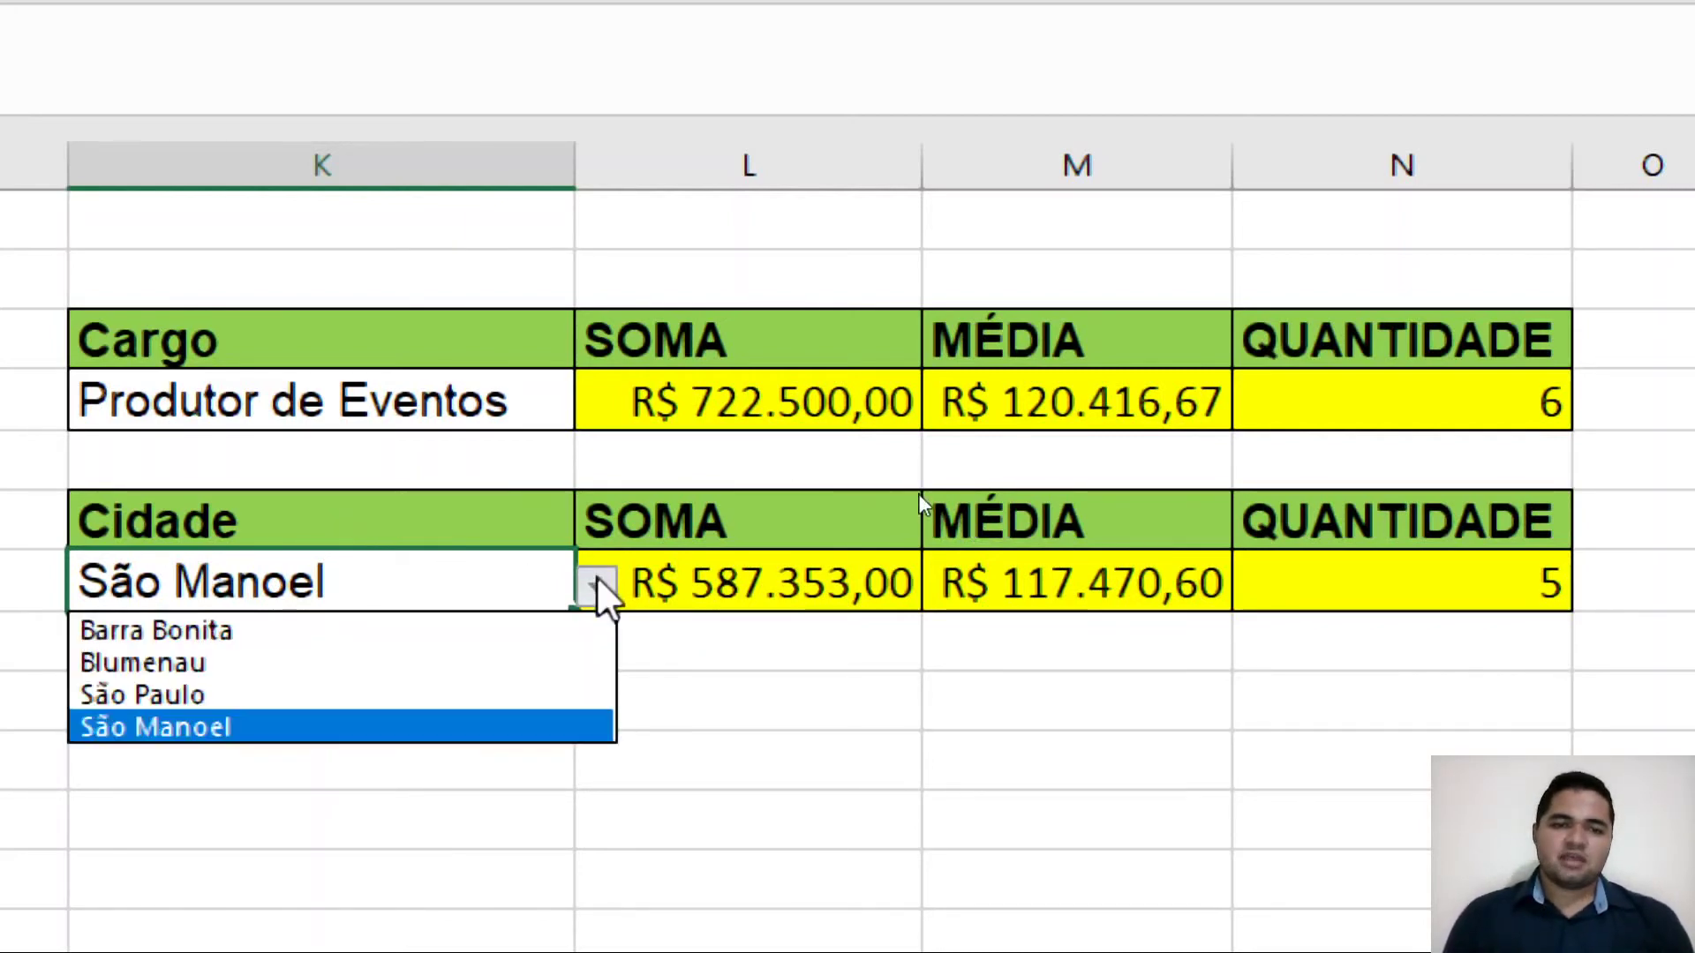
left_click(470, 634)
left_click(597, 586)
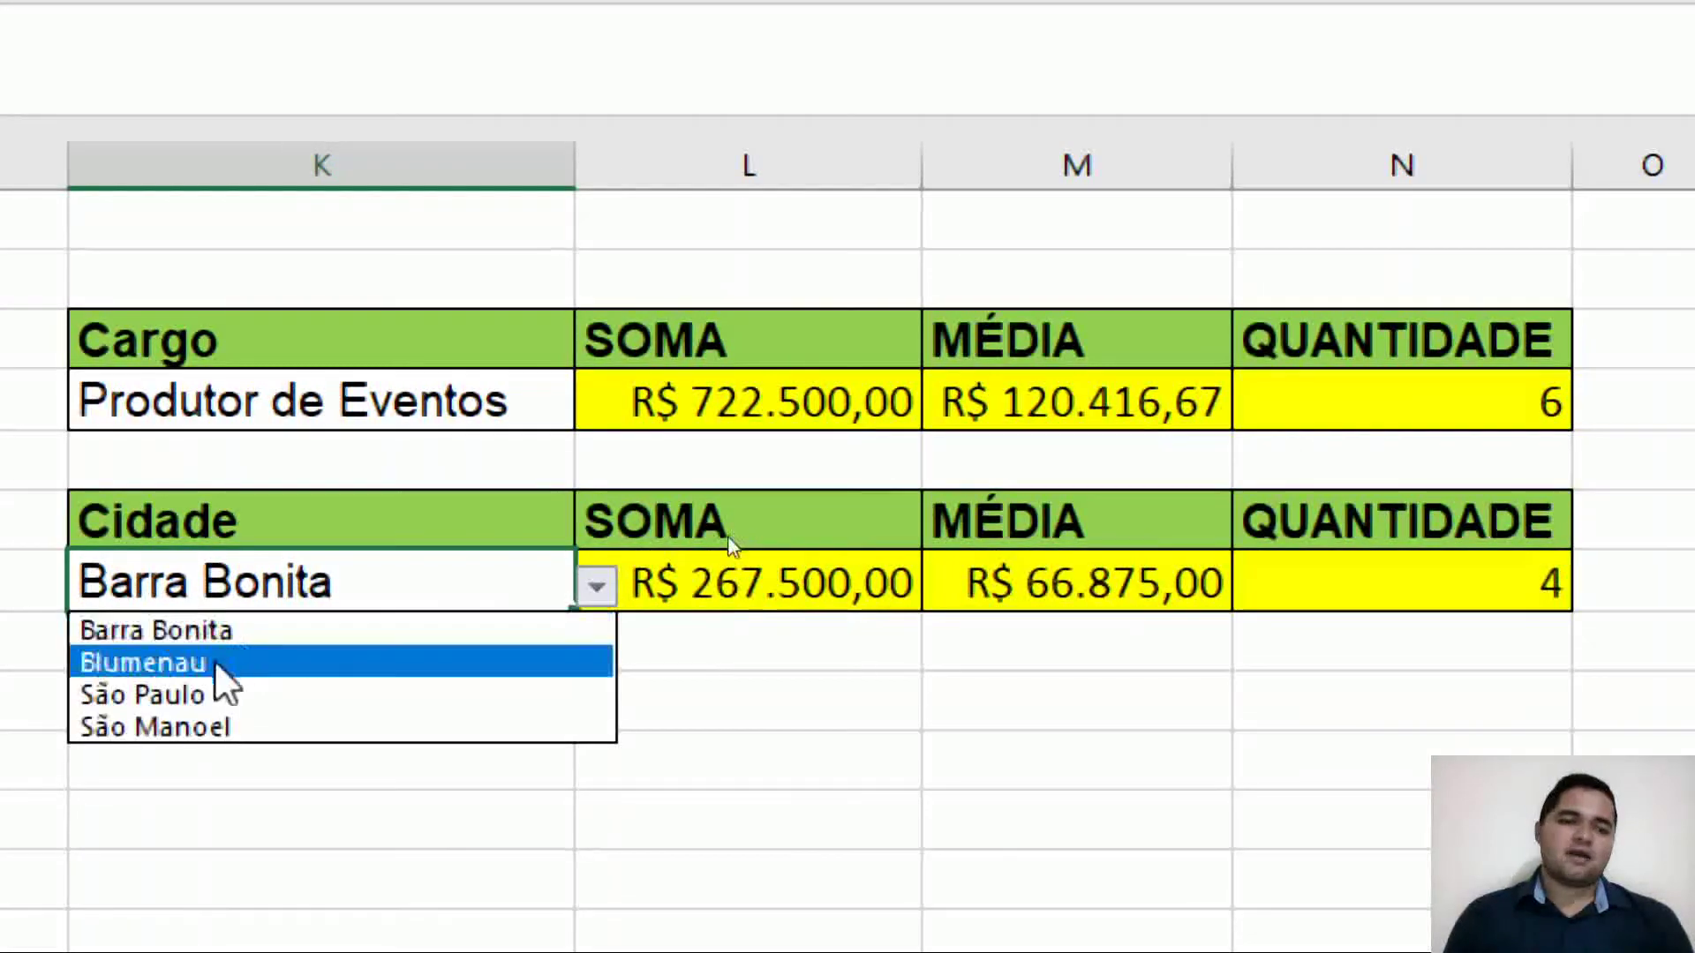
left_click(217, 661)
left_click(604, 589)
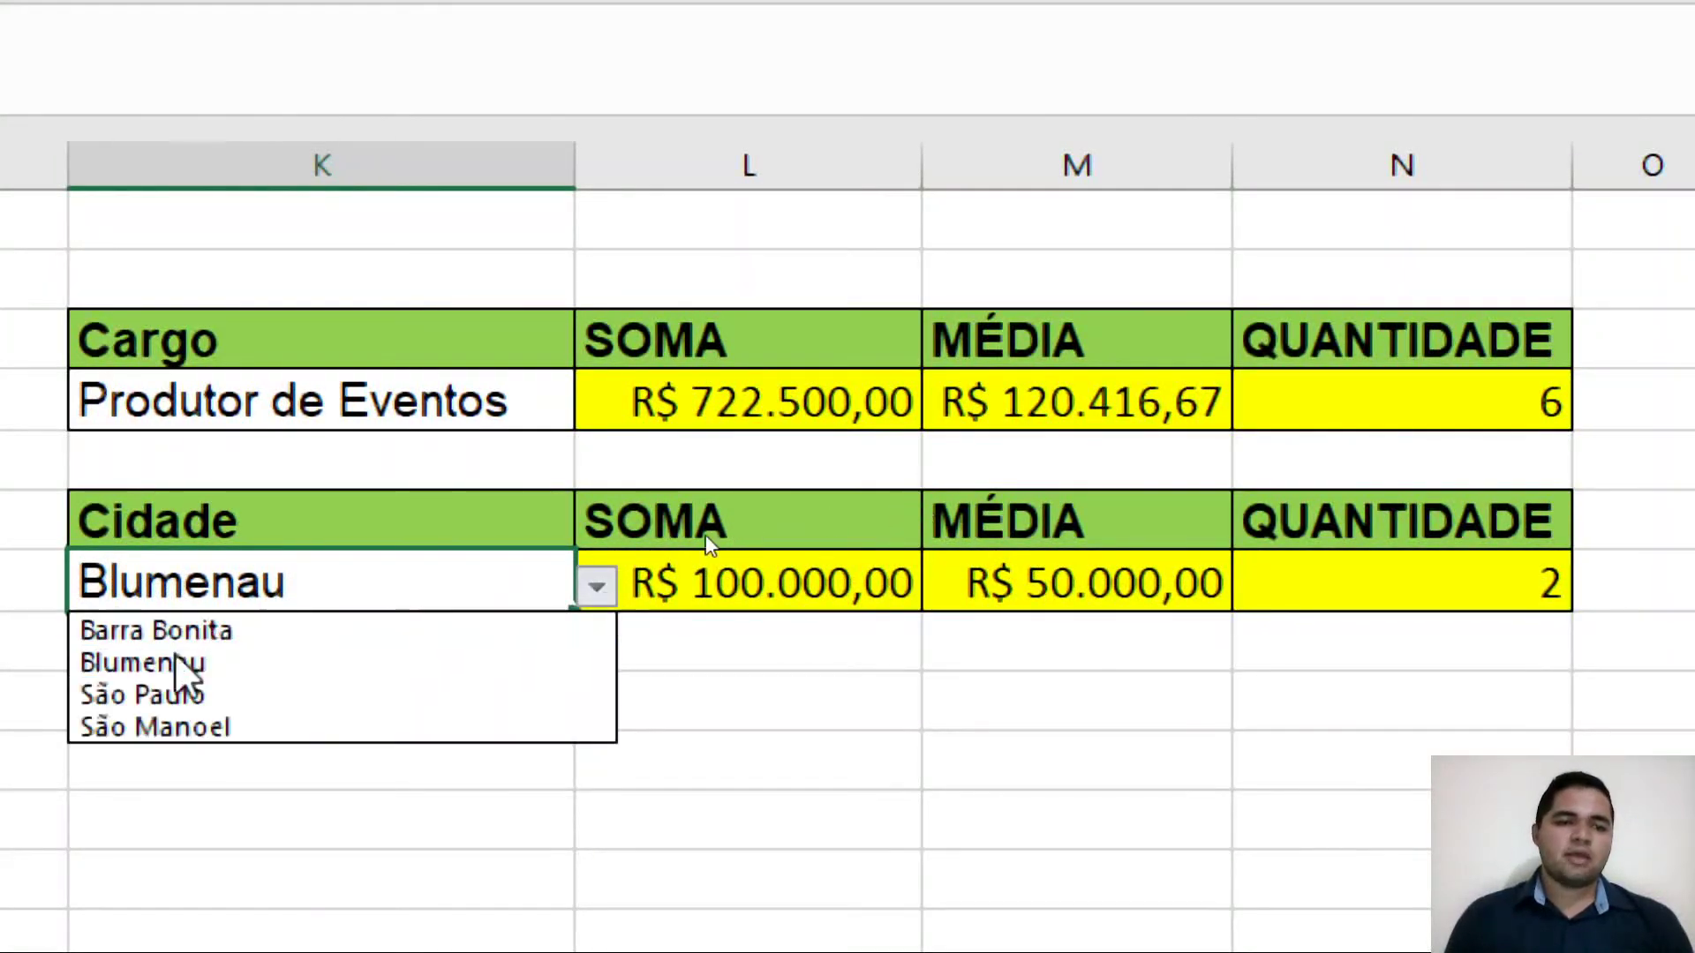
left_click(159, 696)
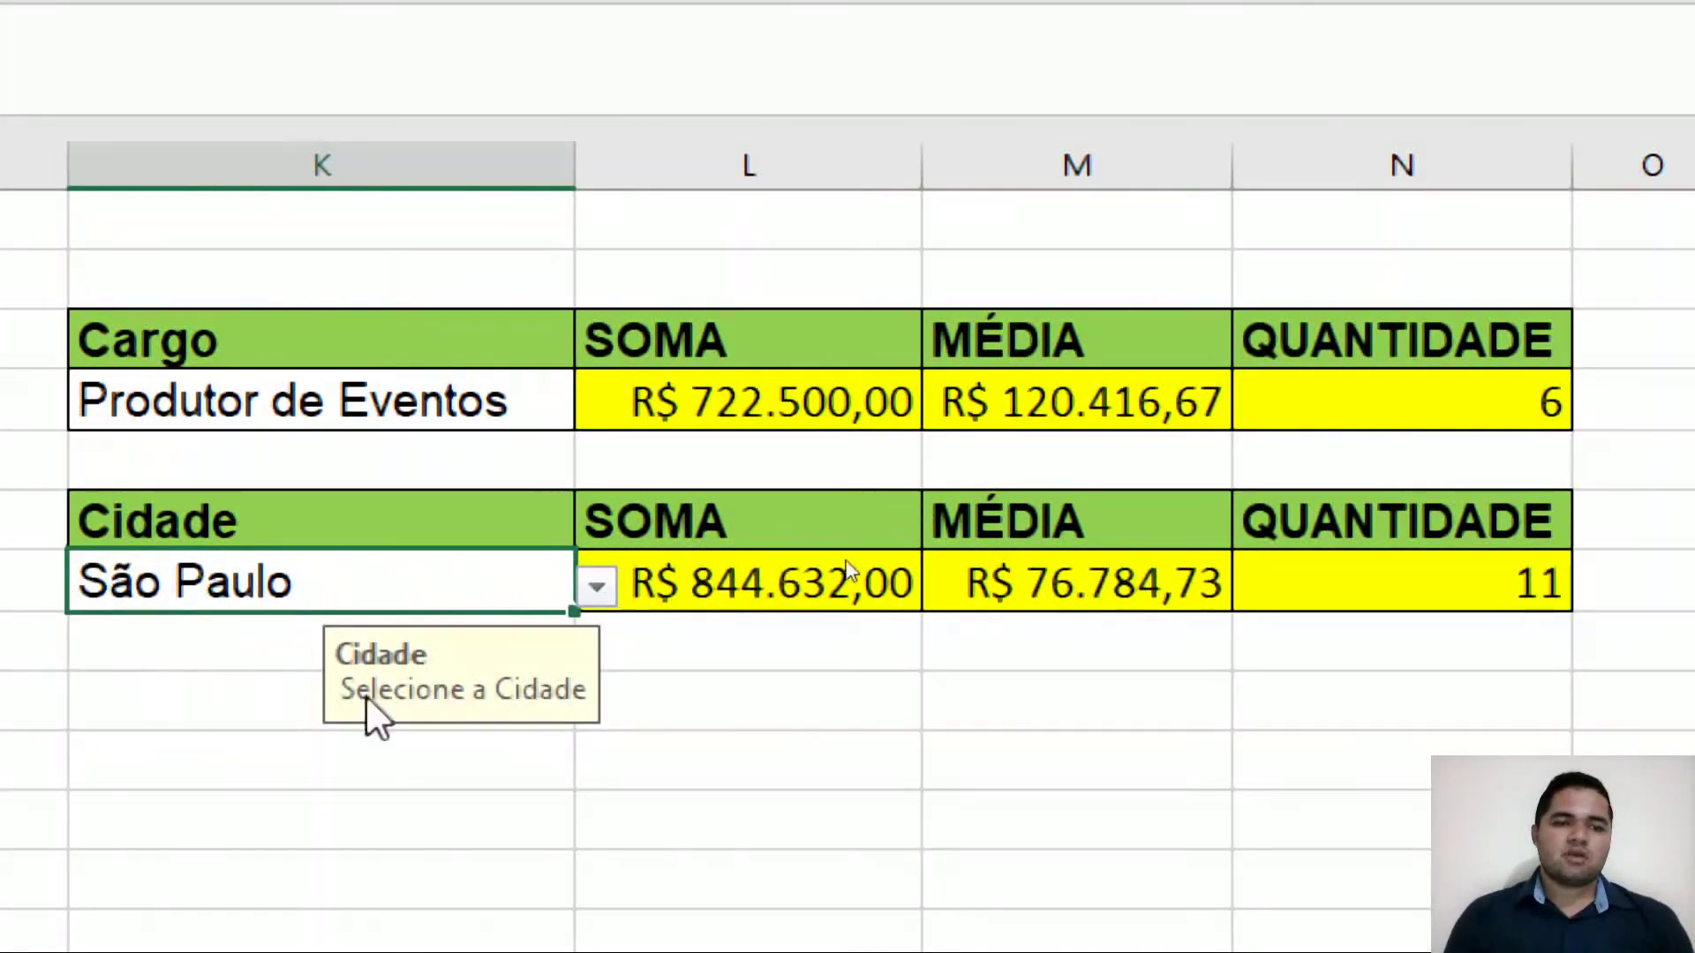
Review the BDSOMA formula in L7 and the BDMÉDIA formula in M7 without changing them.
left_click(756, 394)
left_click(777, 587)
double_click(777, 587)
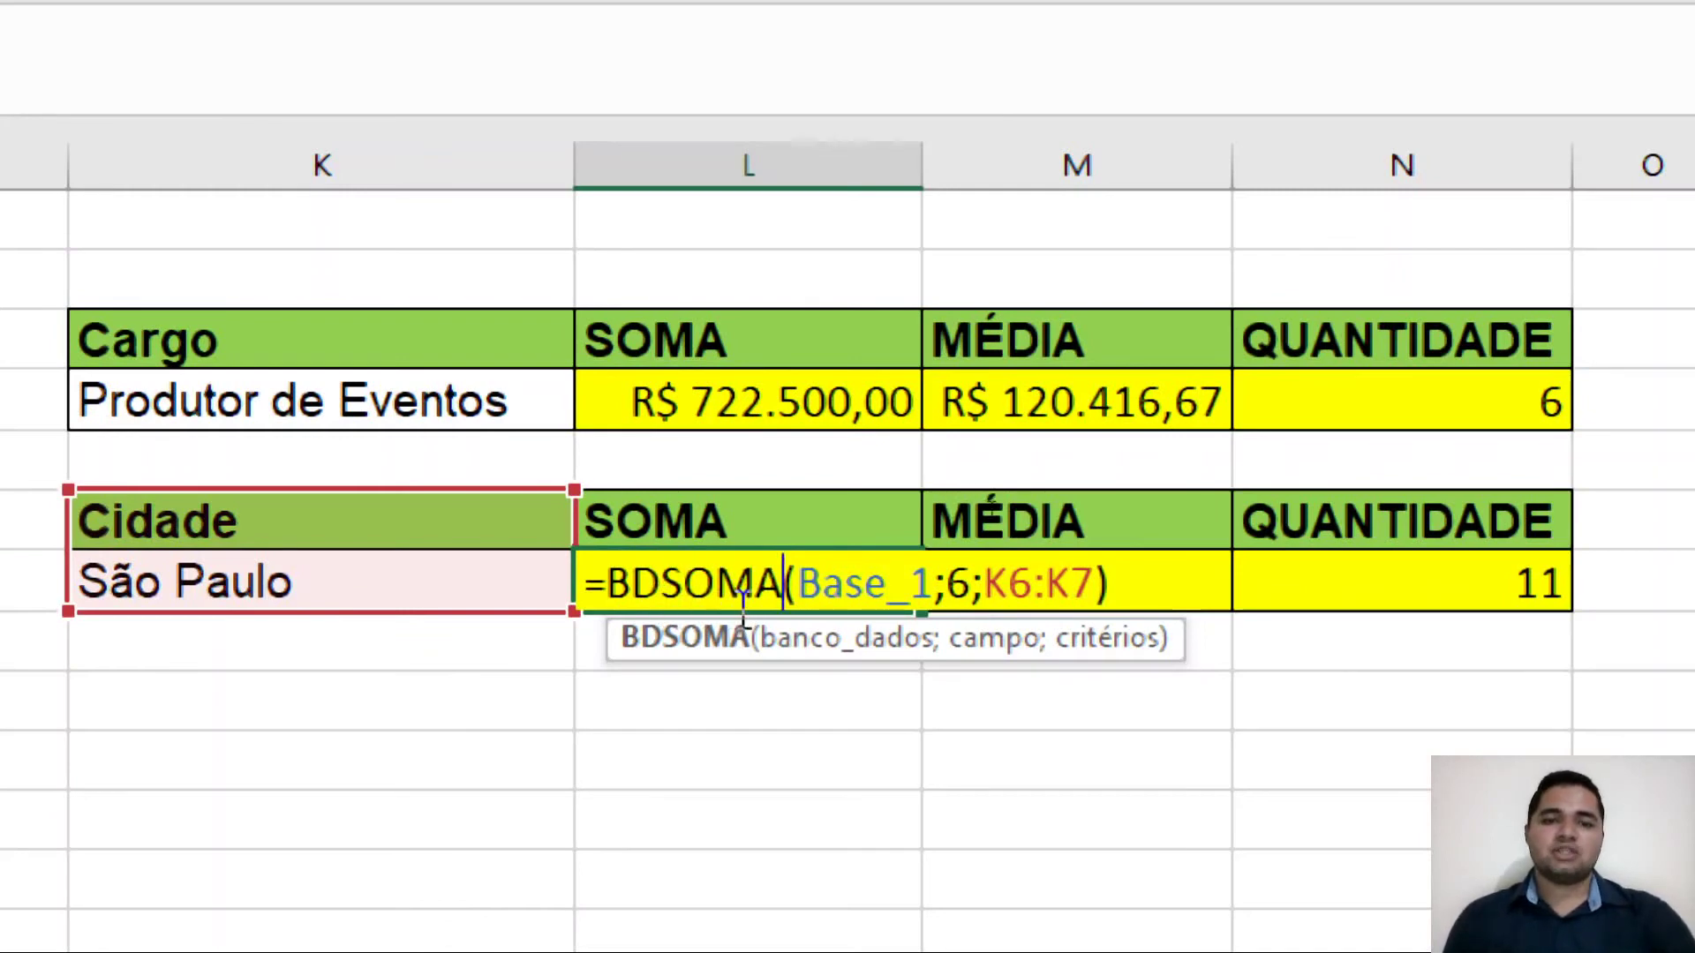
key("Escape")
left_click(1014, 589)
double_click(1015, 587)
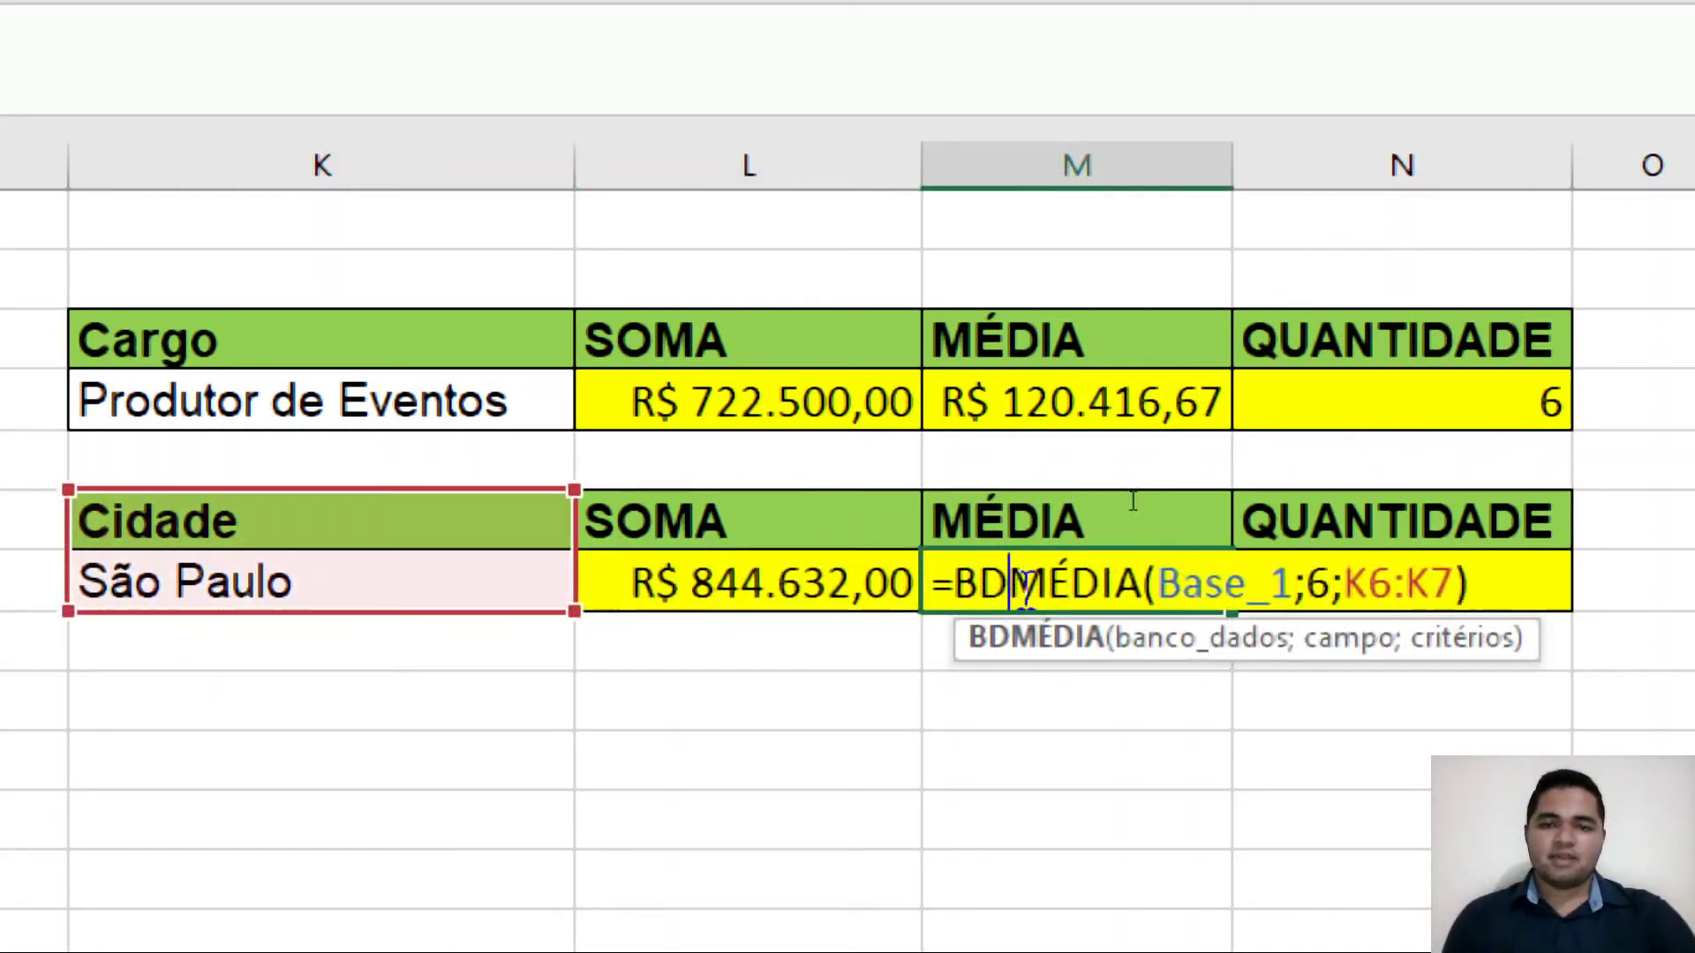
key("Escape")
Try BDCONTARA as the function name in N7's formula, restore BDCONTAR and commit the formula.
left_click(1468, 573)
double_click(1468, 578)
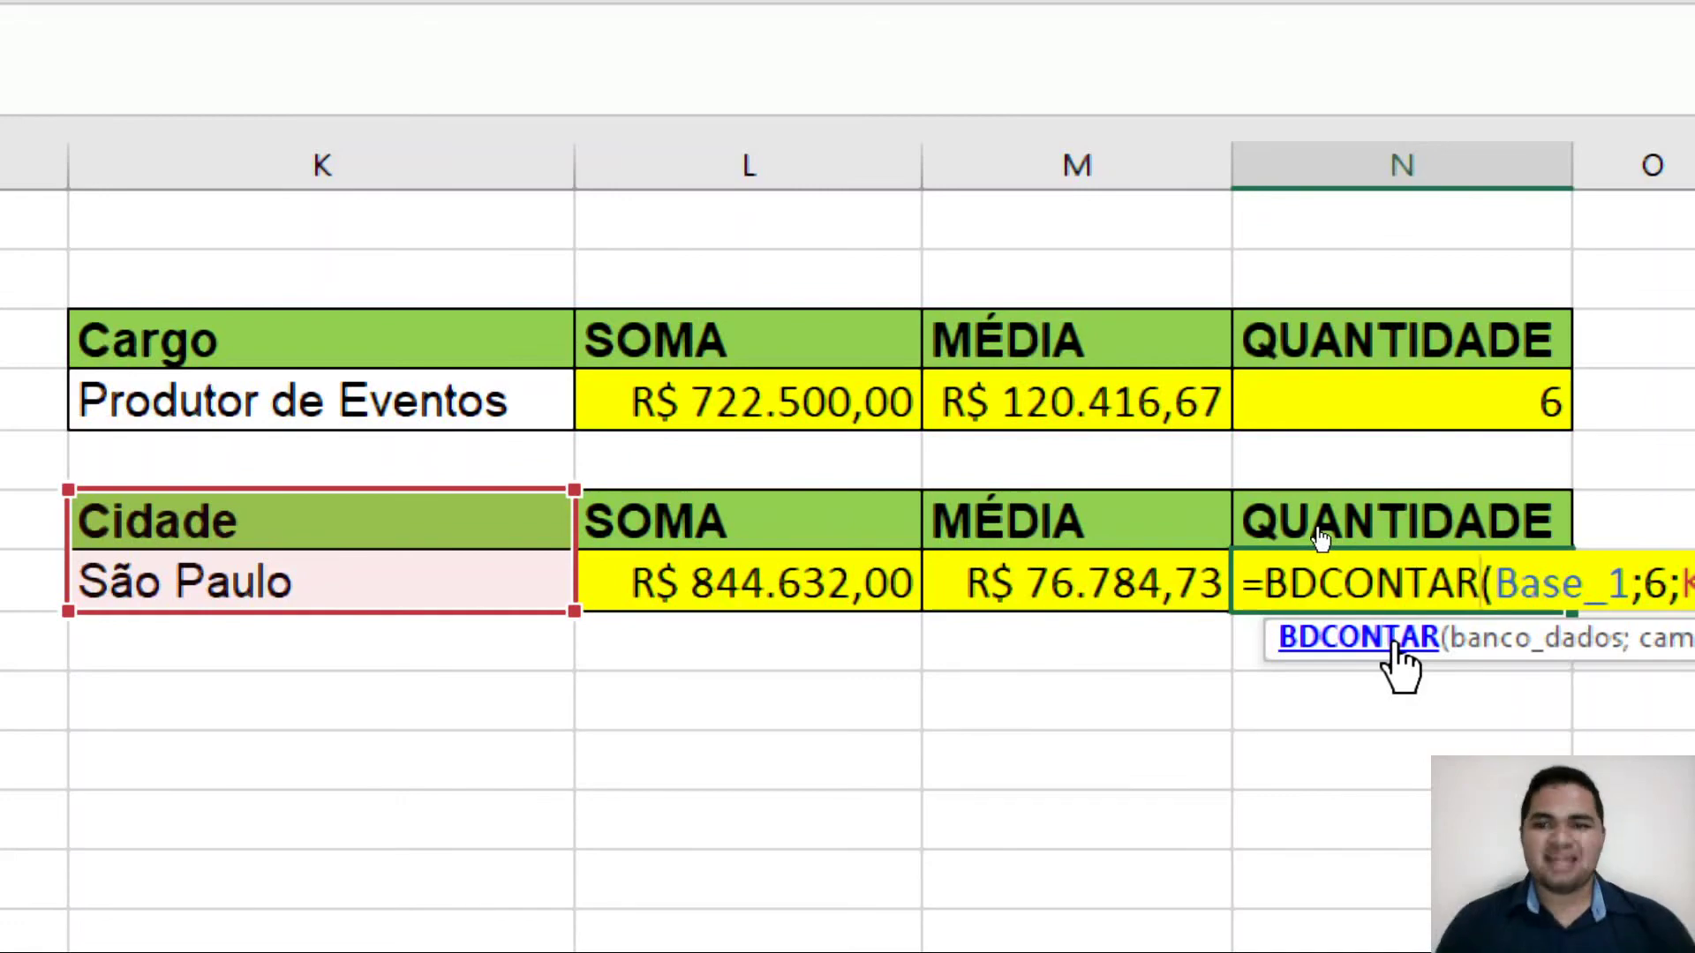
type("a")
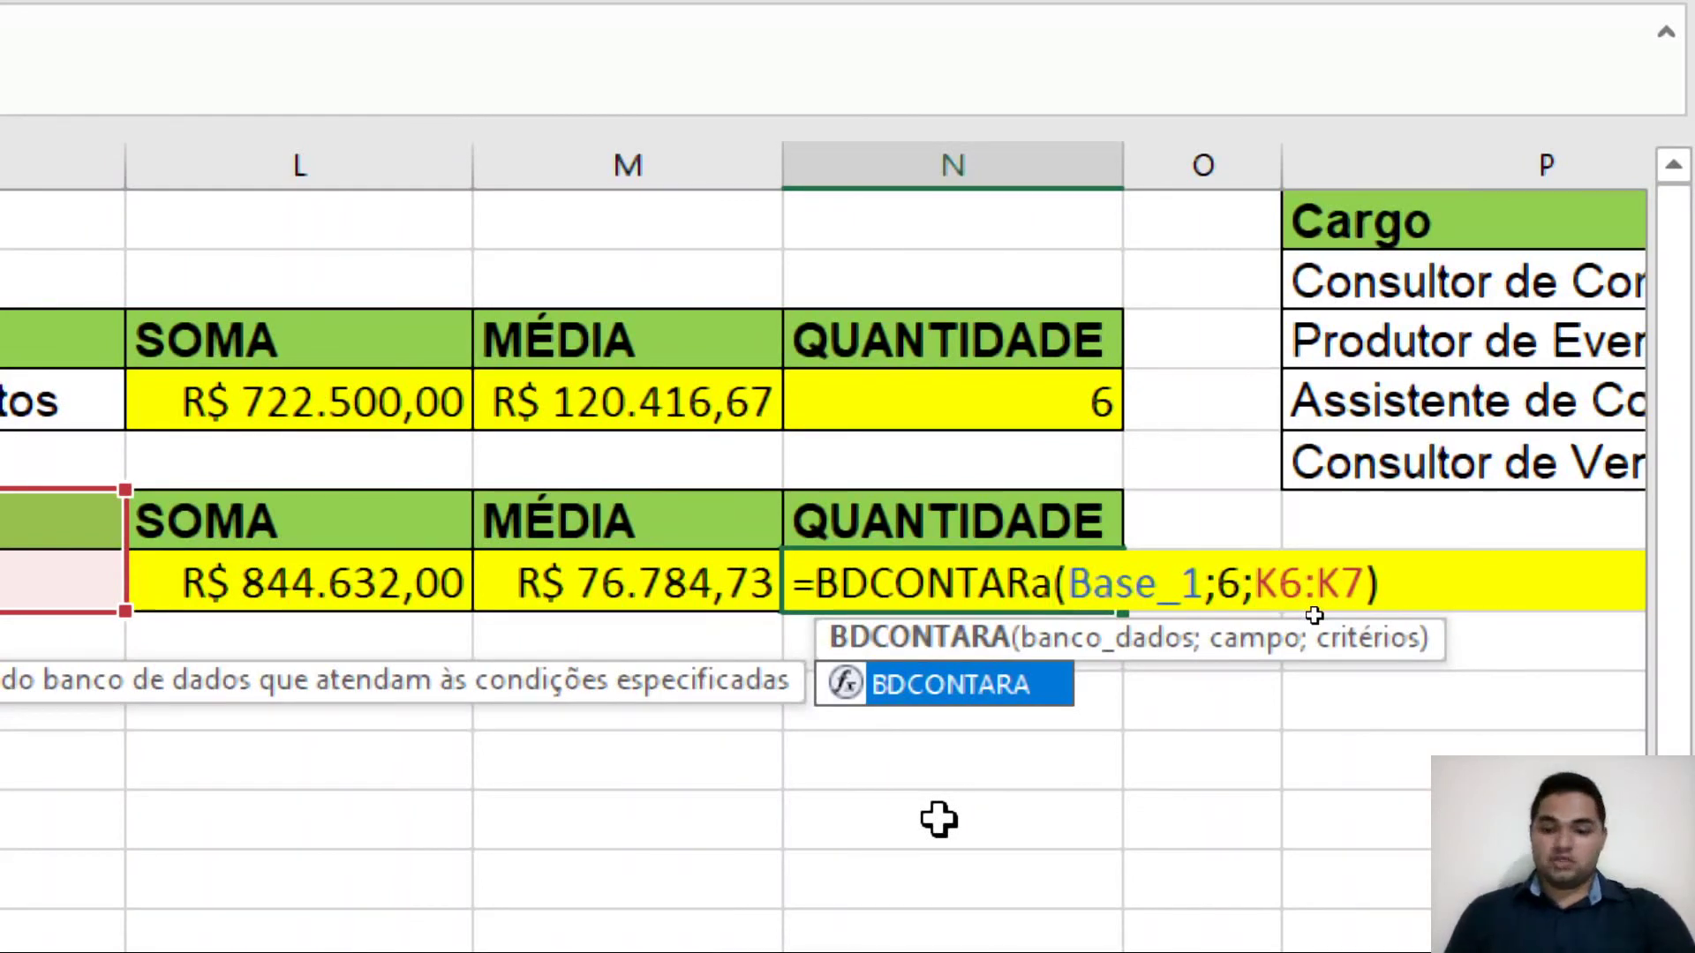
key("BackSpace")
left_click(1377, 587)
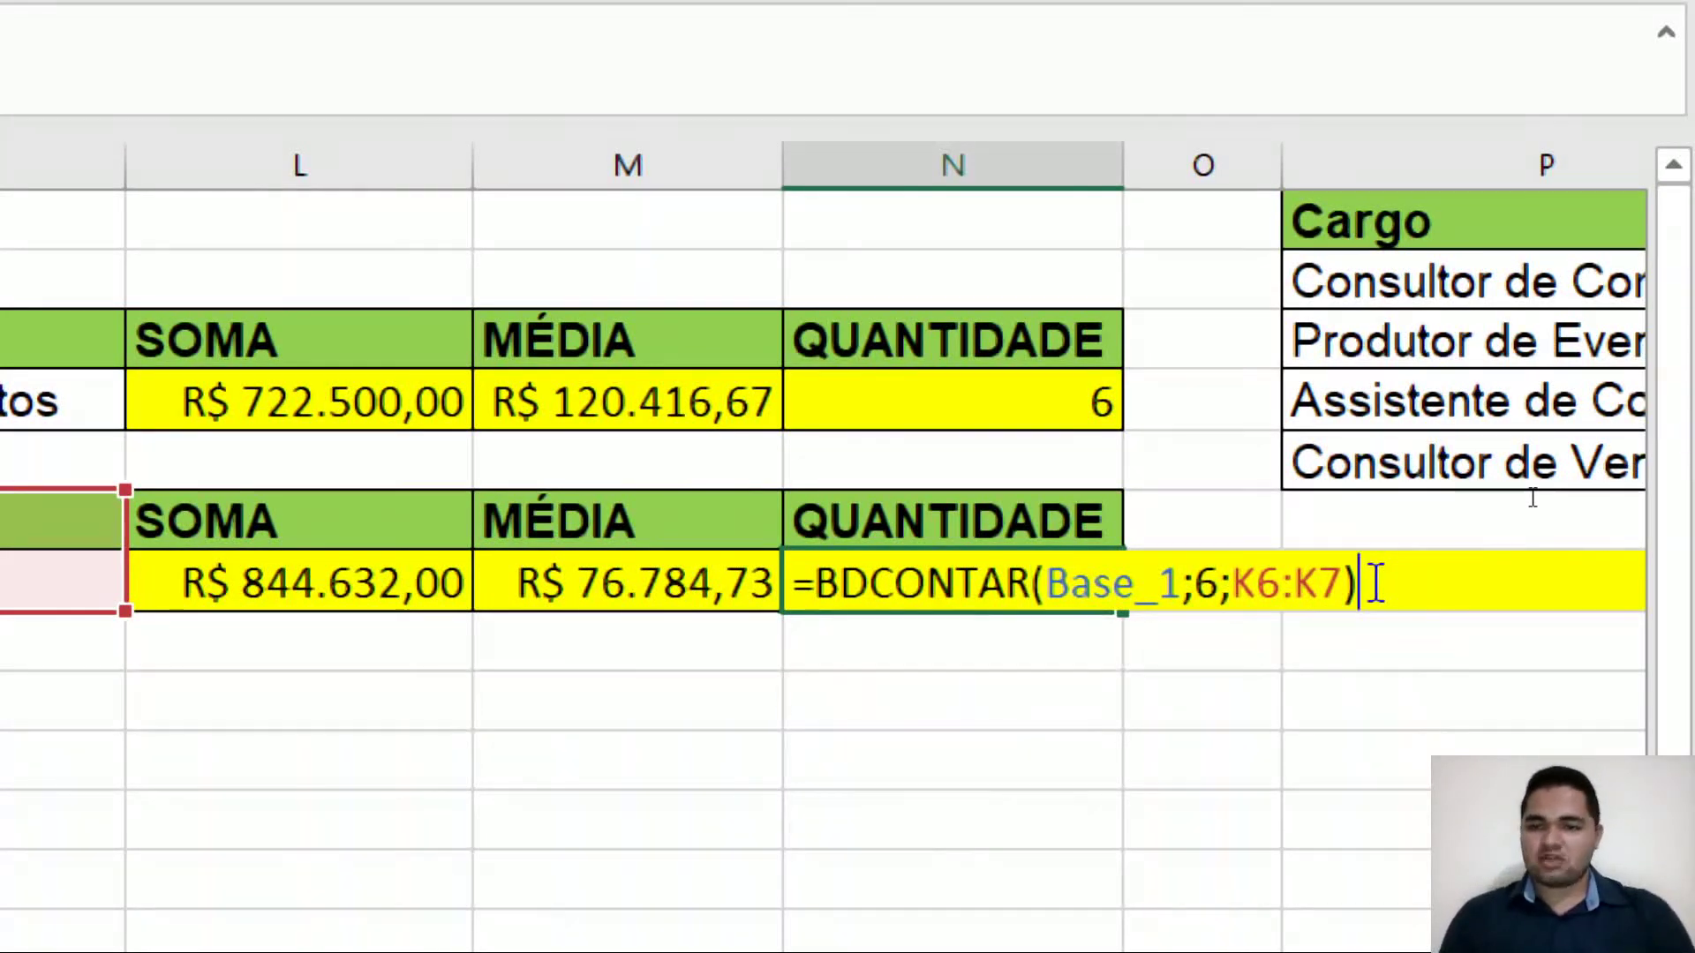
key("Return")
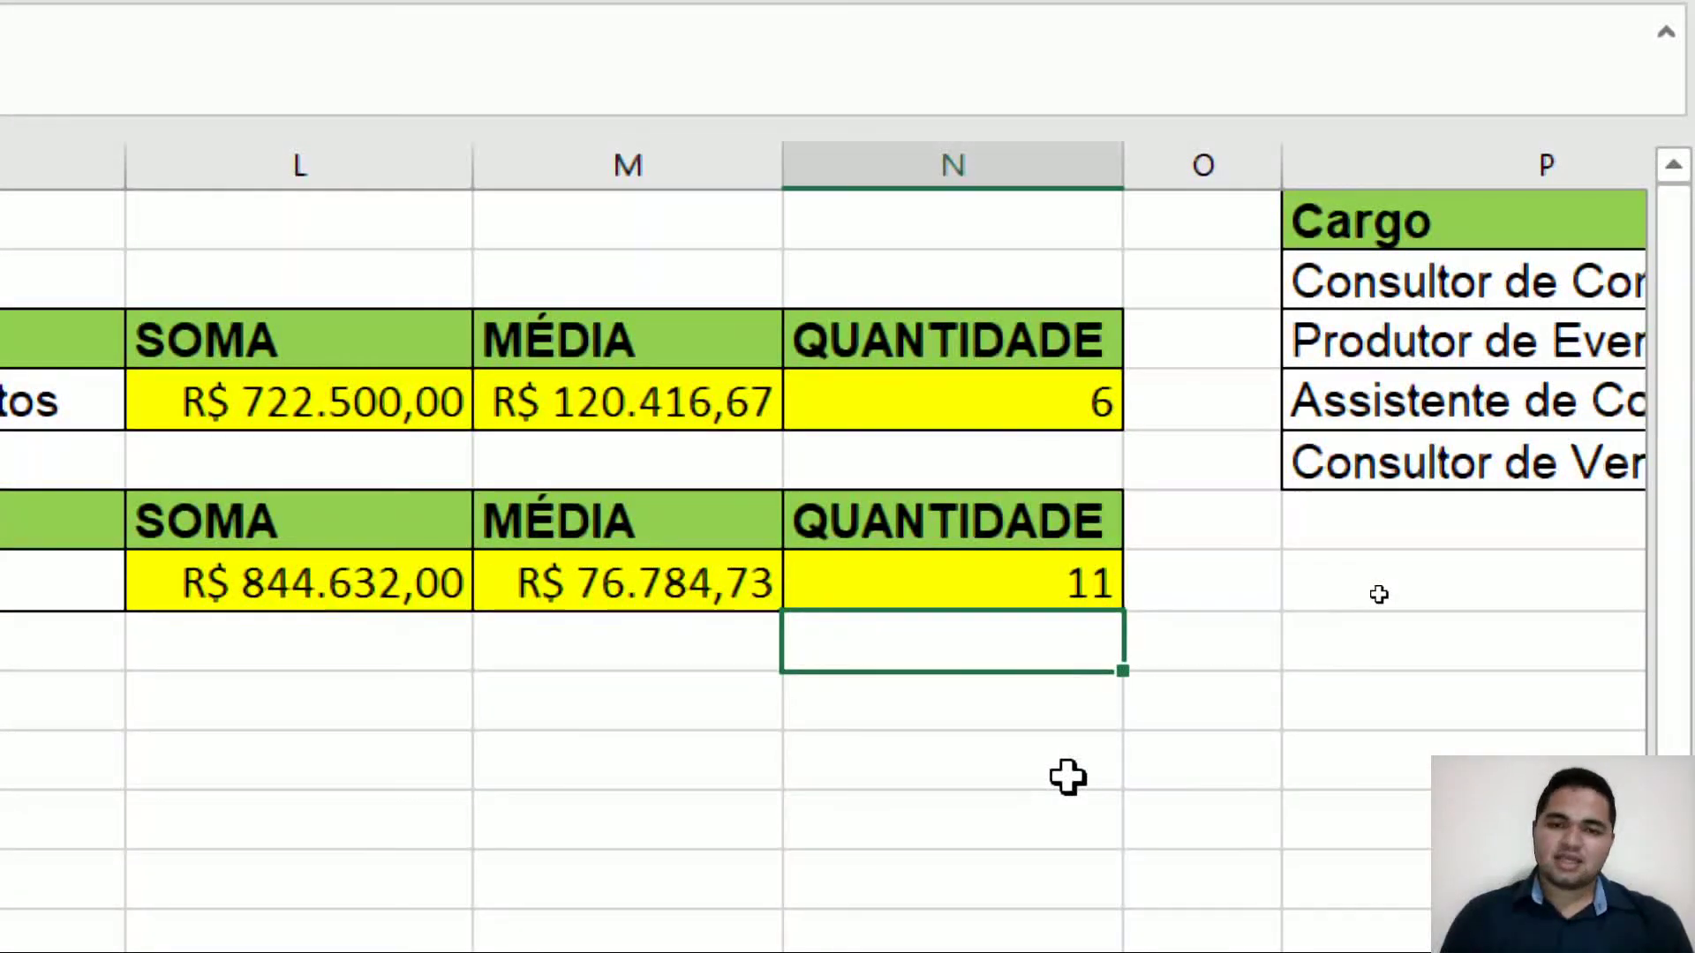